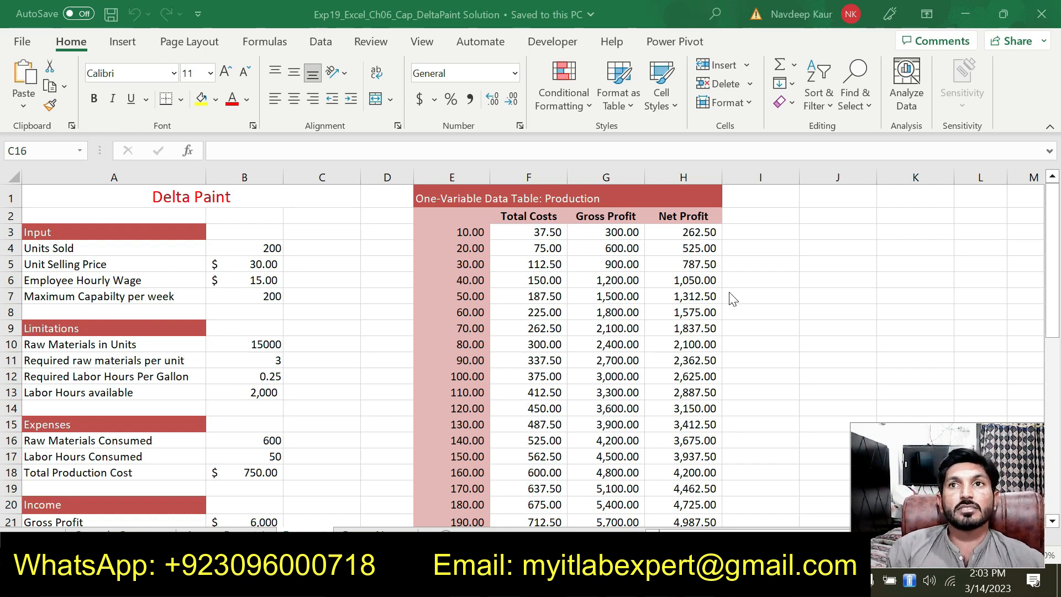
- Read step 1 in the Word instructions document and switch to the Exp19_Excel_Ch06_Cap_DeltaPaint workbook in Excel
key(alt+Tab)
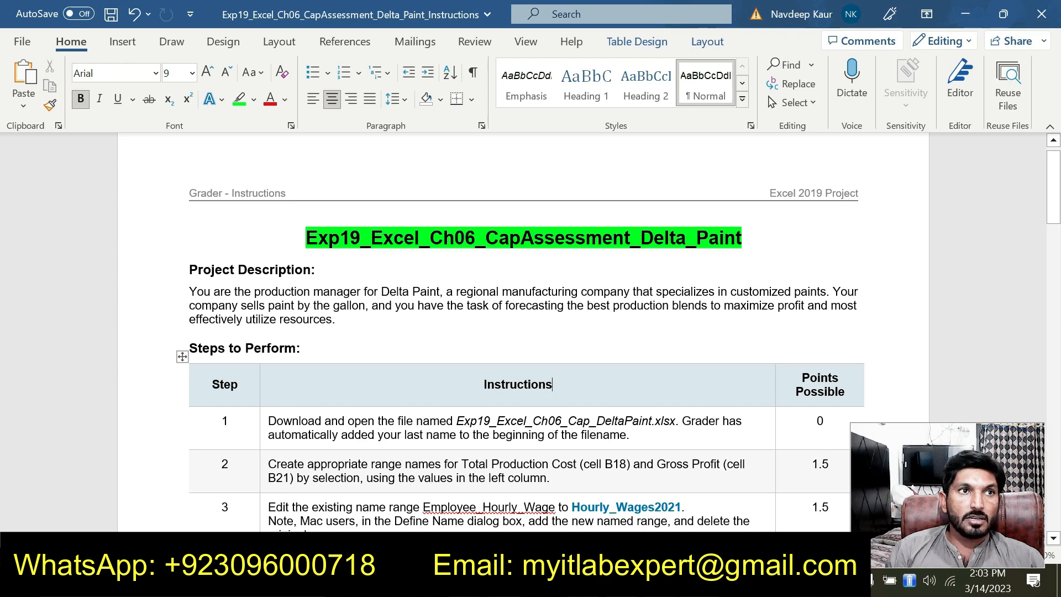
drag(267, 420, 630, 434)
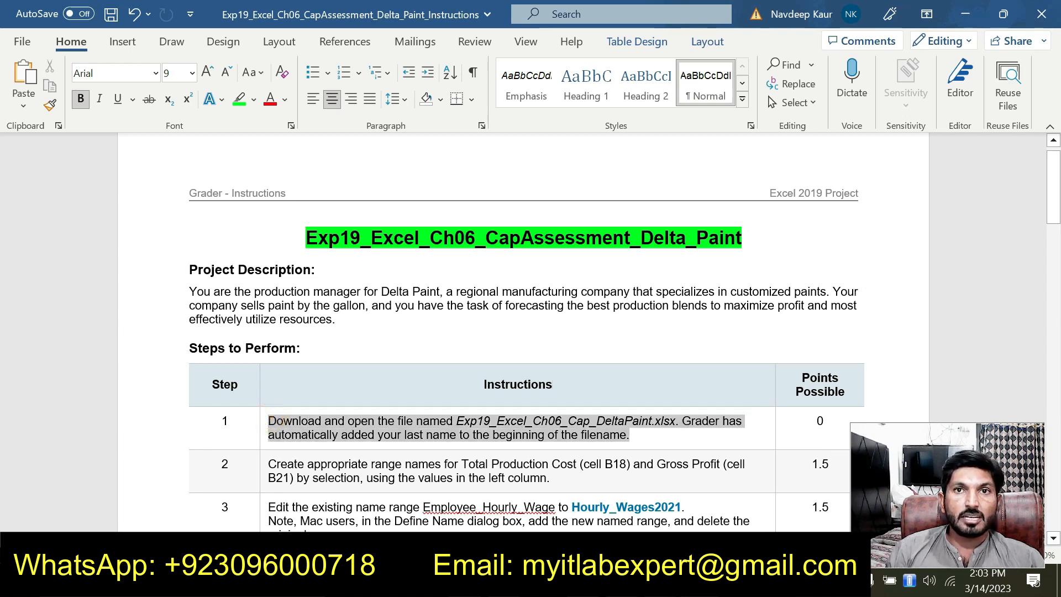
click(458, 421)
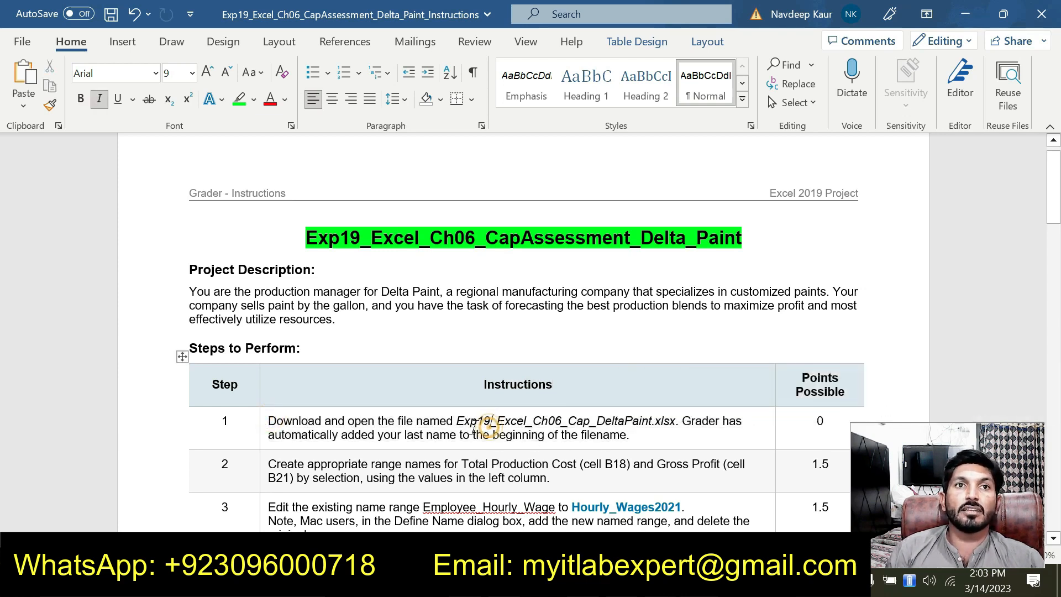
drag(460, 421, 675, 425)
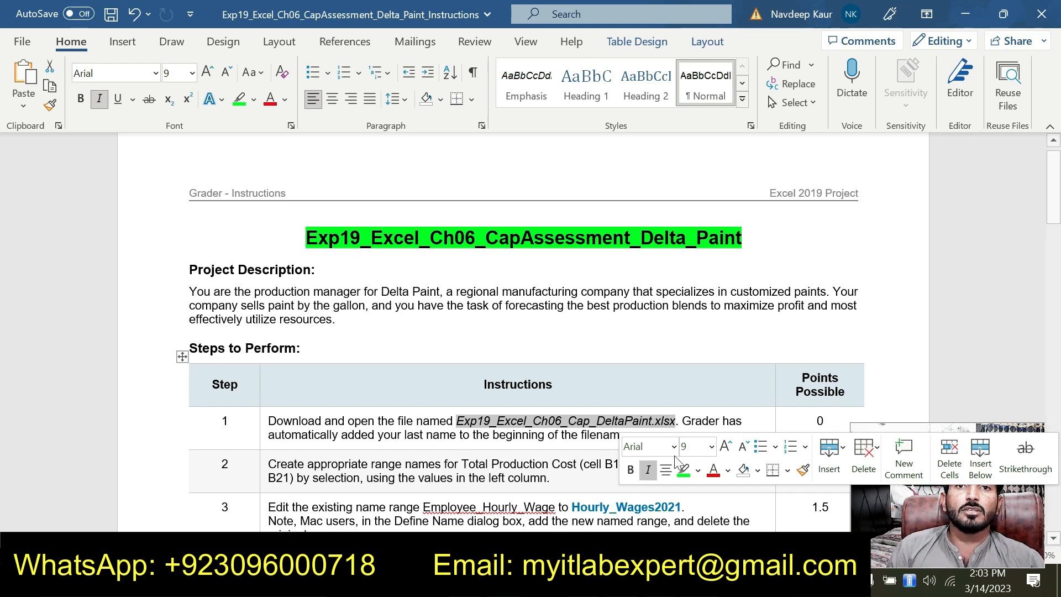
click(572, 497)
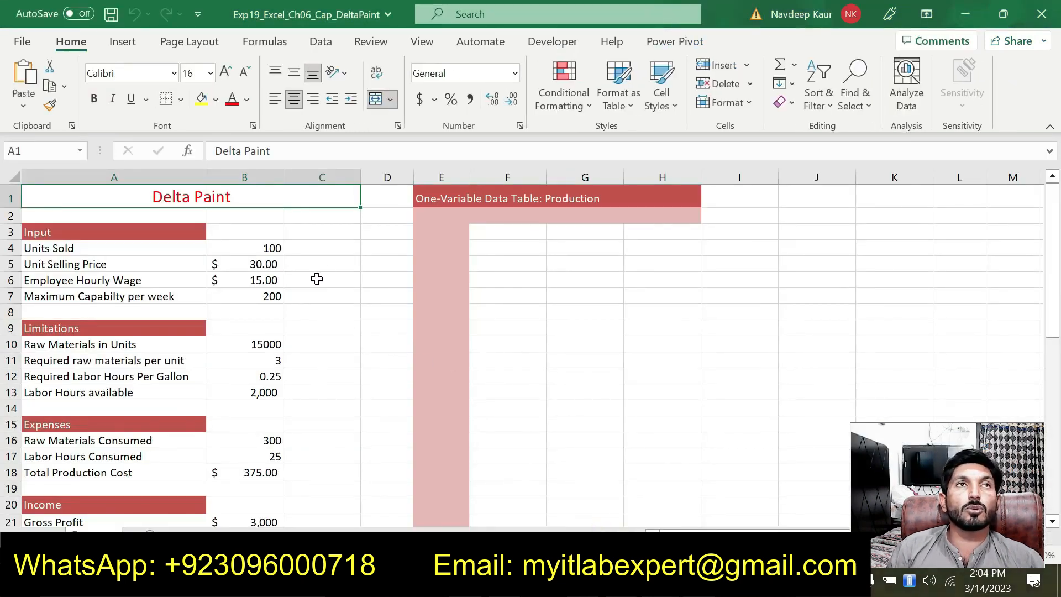
click(309, 250)
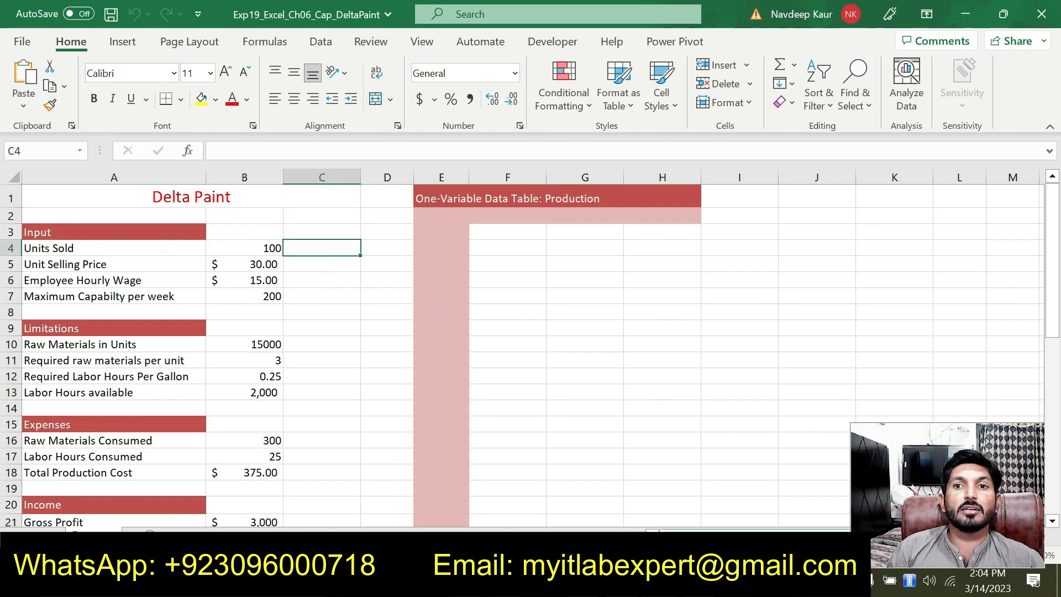
- Switch to the Word instructions and highlight the step 2 text about creating range names in green
key(alt+Tab)
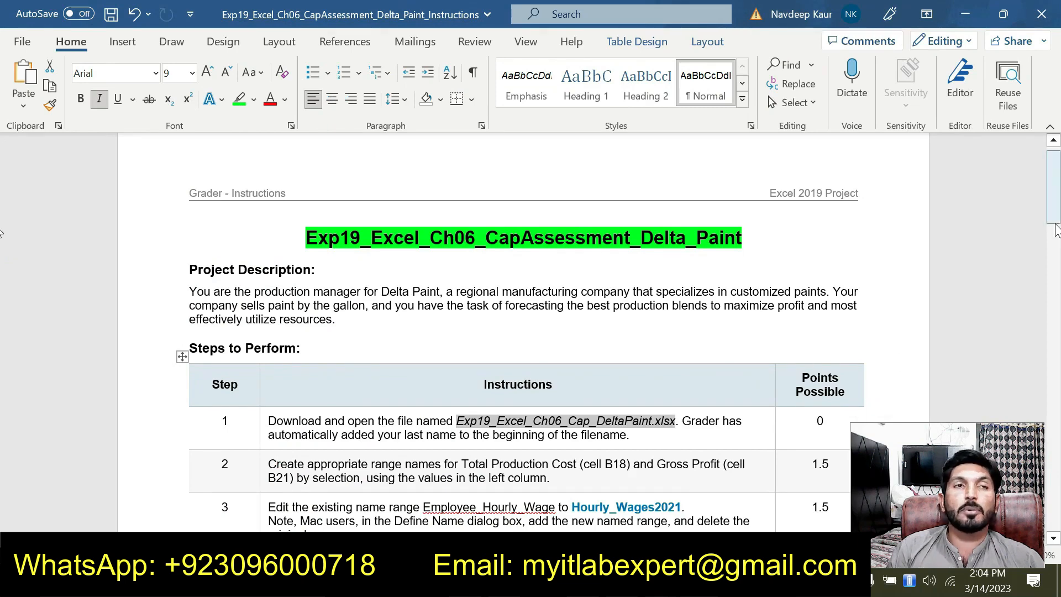
scroll(1055, 238, down, 1)
scroll(1057, 237, down, 5)
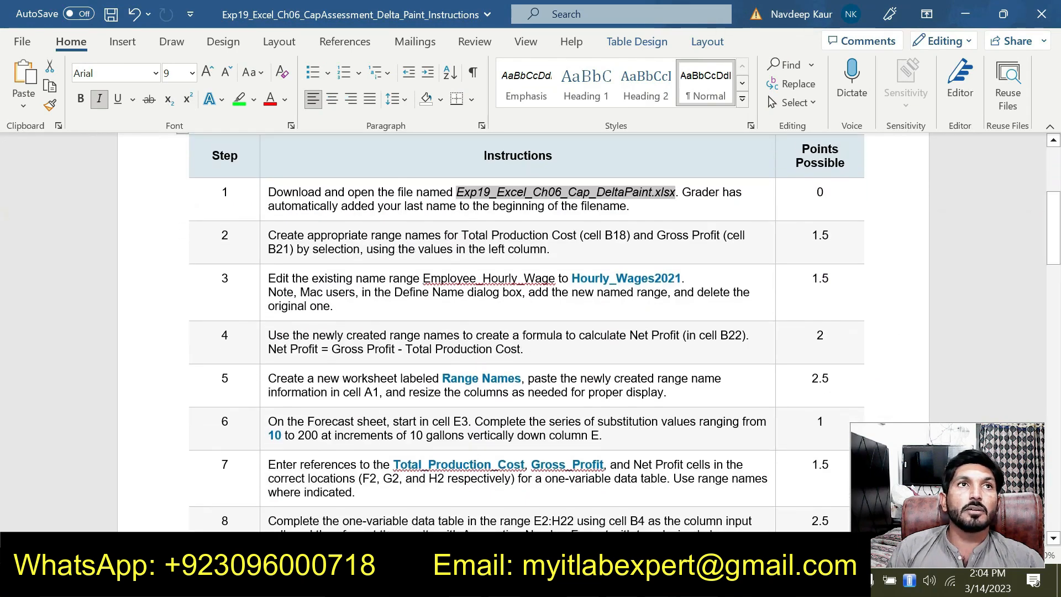
drag(269, 235, 550, 249)
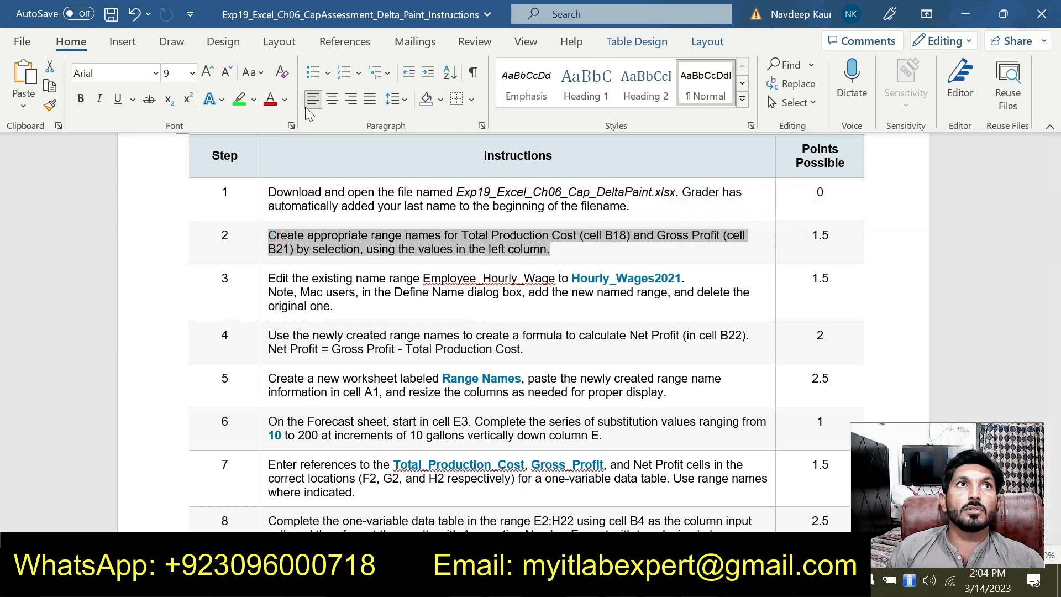
click(238, 100)
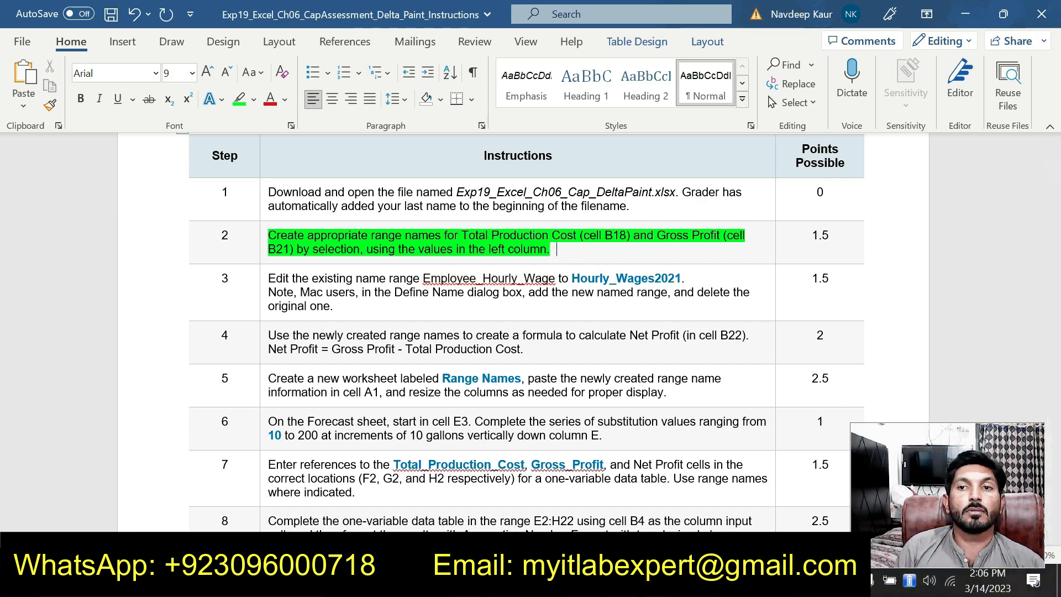
- Switch to the Excel workbook and assign the range name Total_Production_Cost to cell B18
key(alt+Tab)
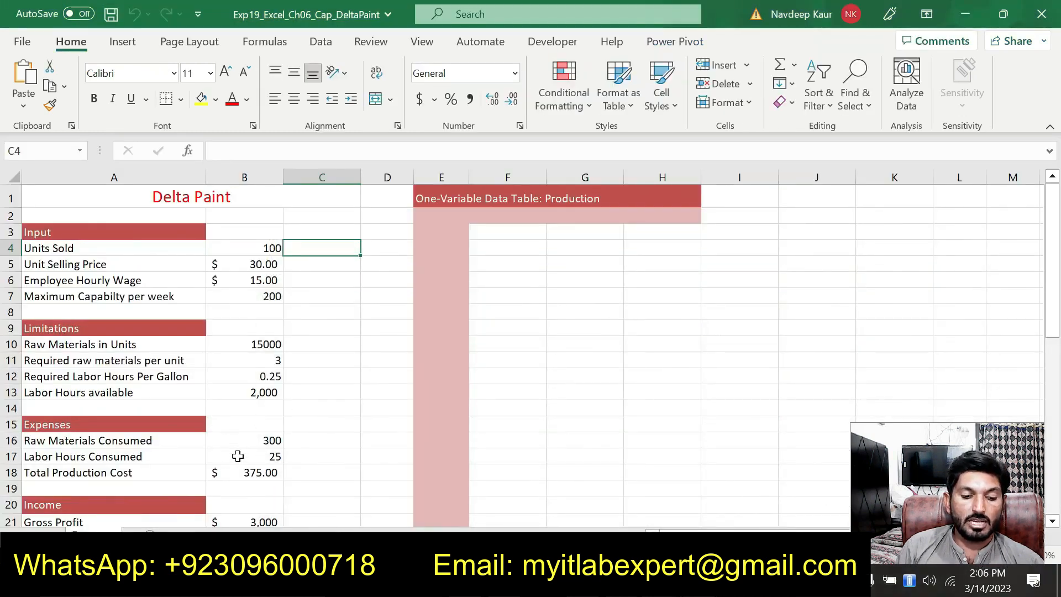
click(250, 469)
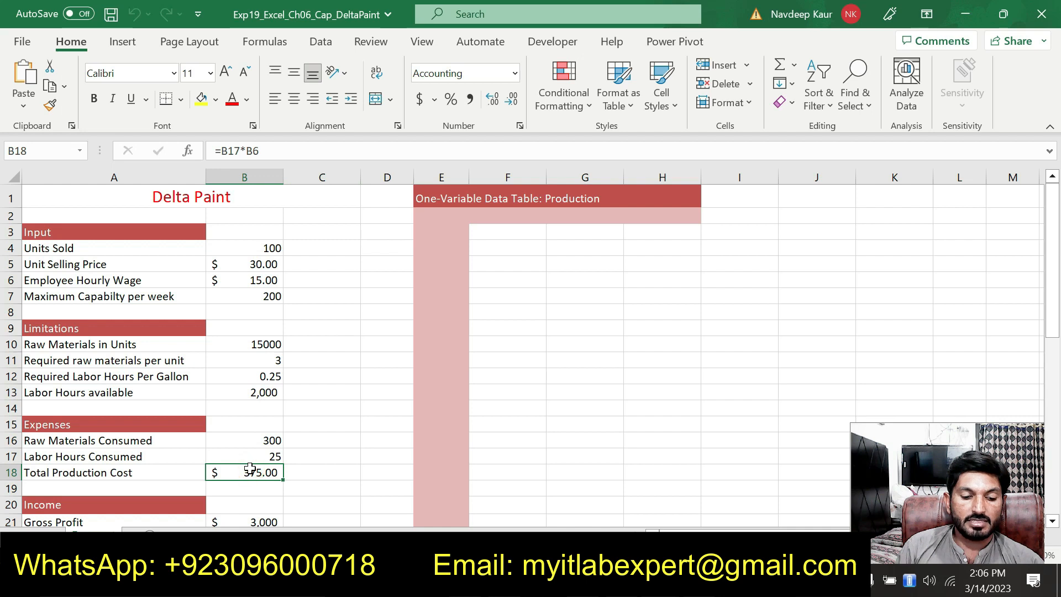
click(51, 153)
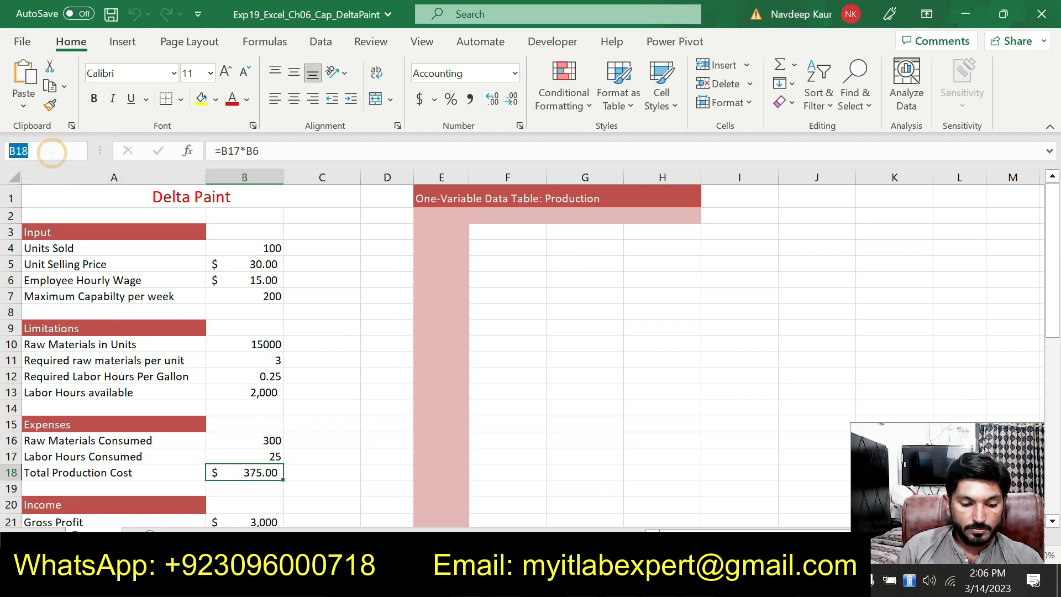
text(Total)
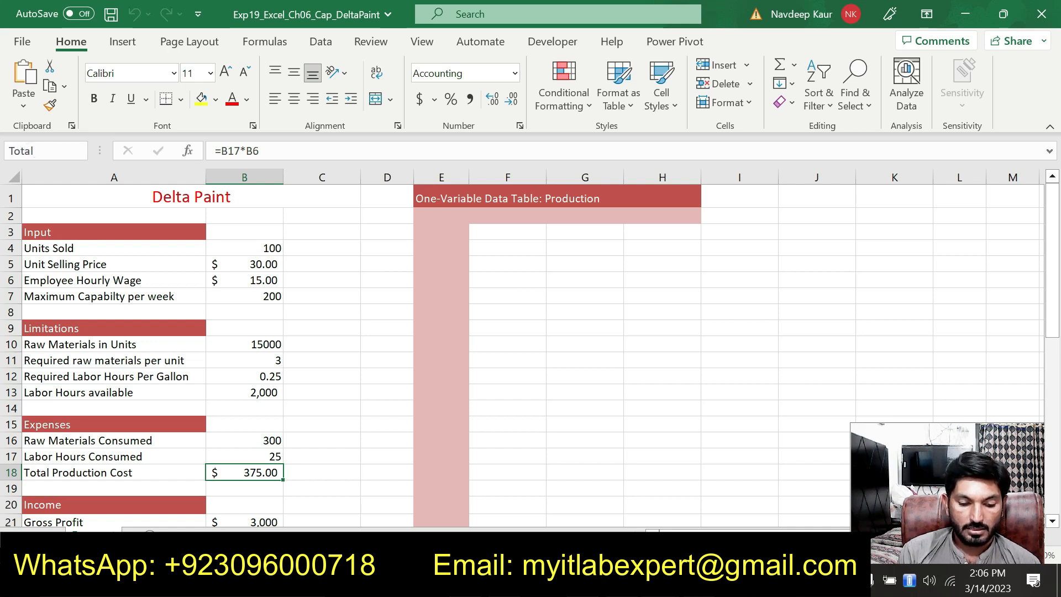
text(_O)
key(BackSpace)
text(P)
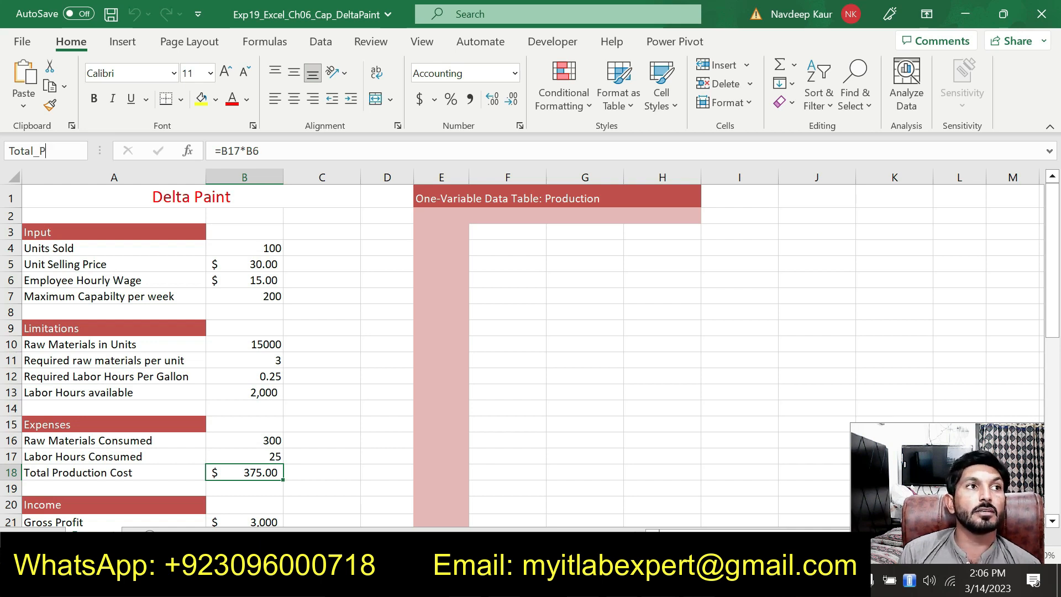
text(roduction_)
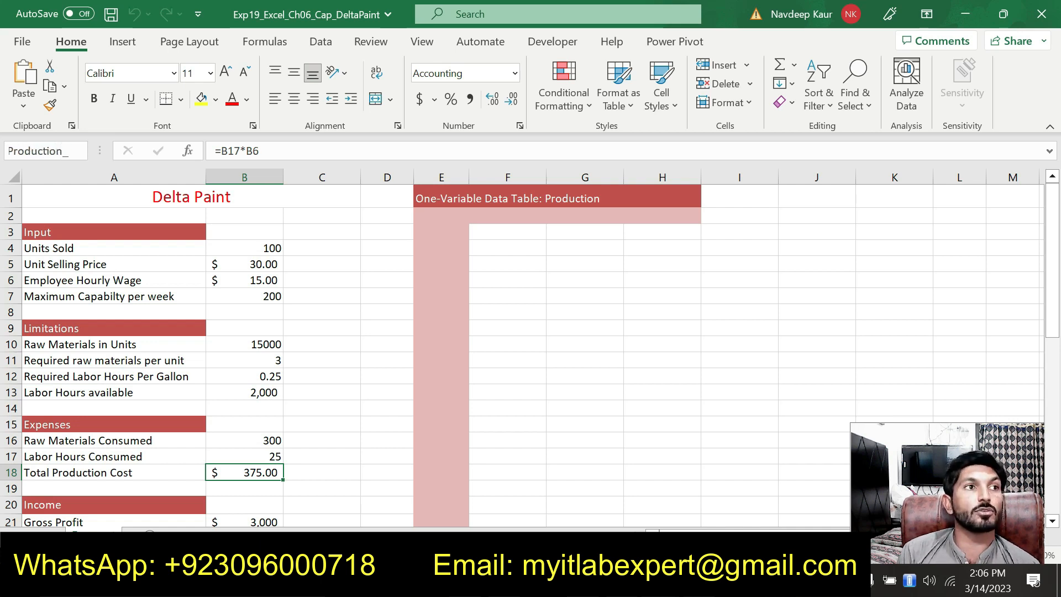
text(V)
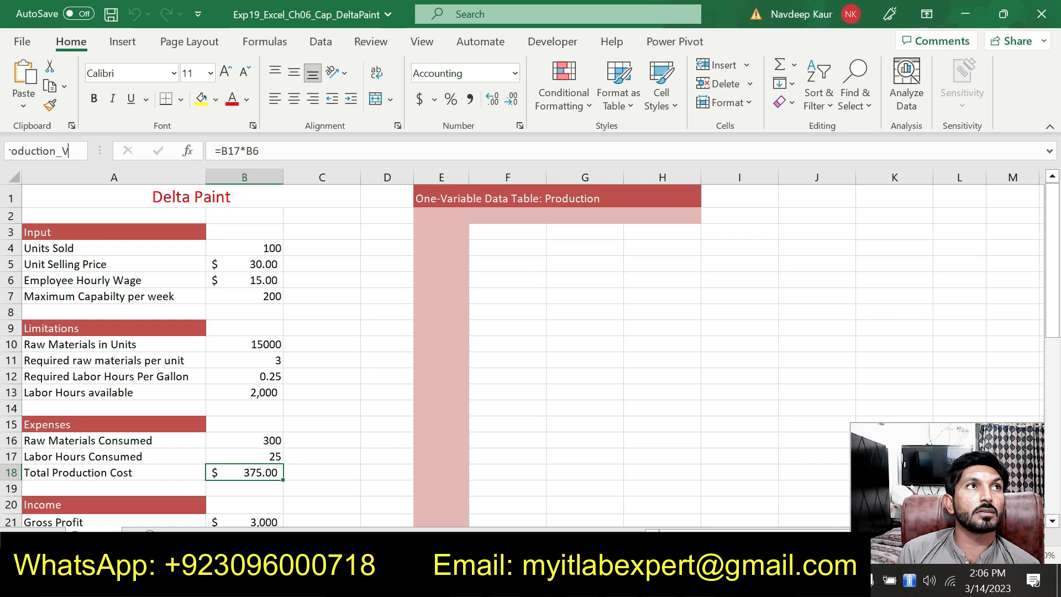
key(BackSpace)
text(v)
key(BackSpace)
text(Cost)
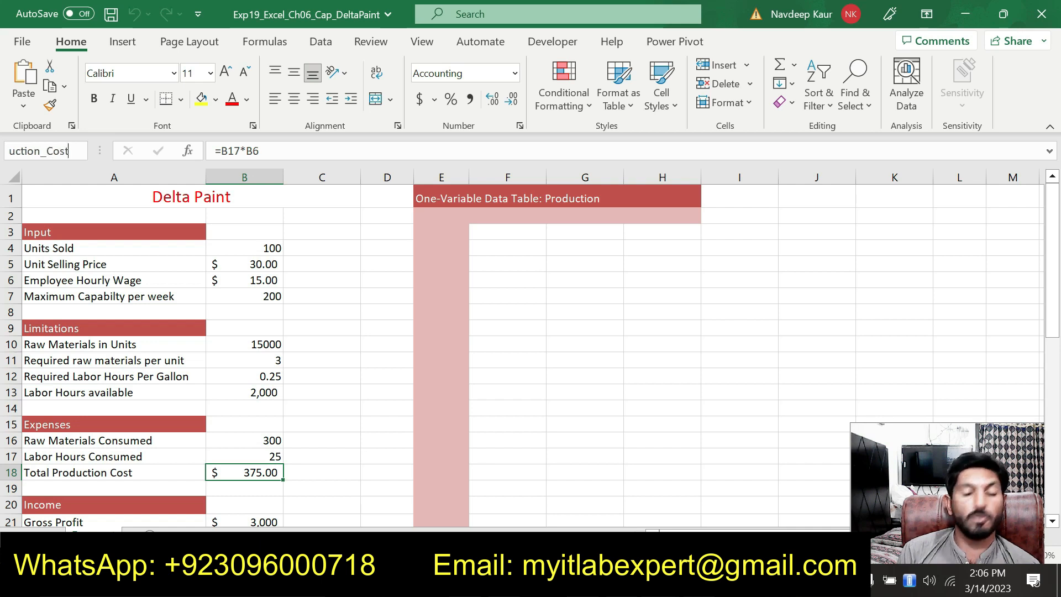
key(Return)
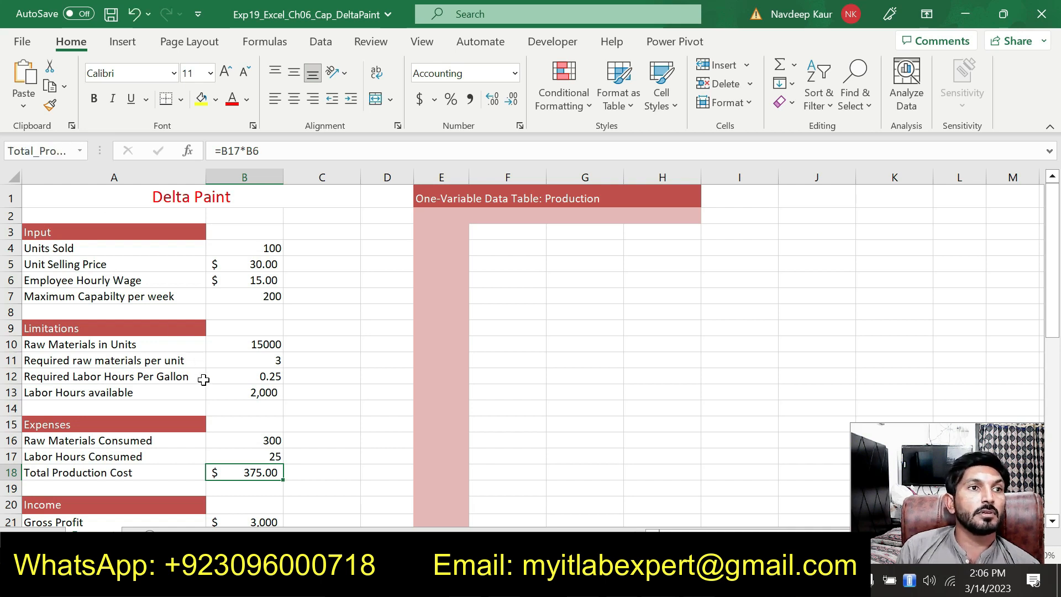
- Assign the range name Gross_Profit to cell B21
click(256, 518)
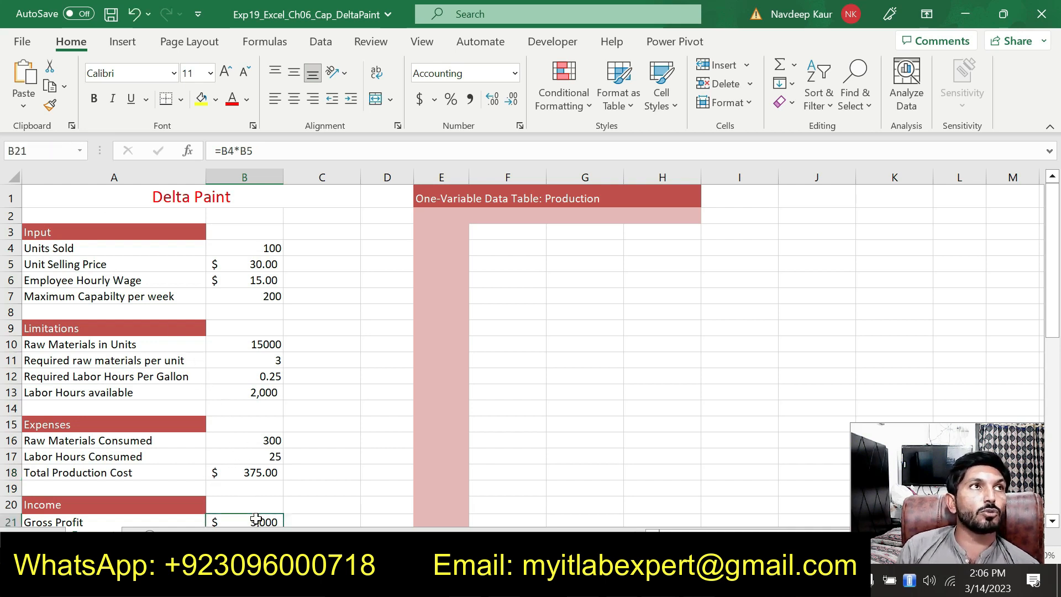
click(55, 151)
text(Gros)
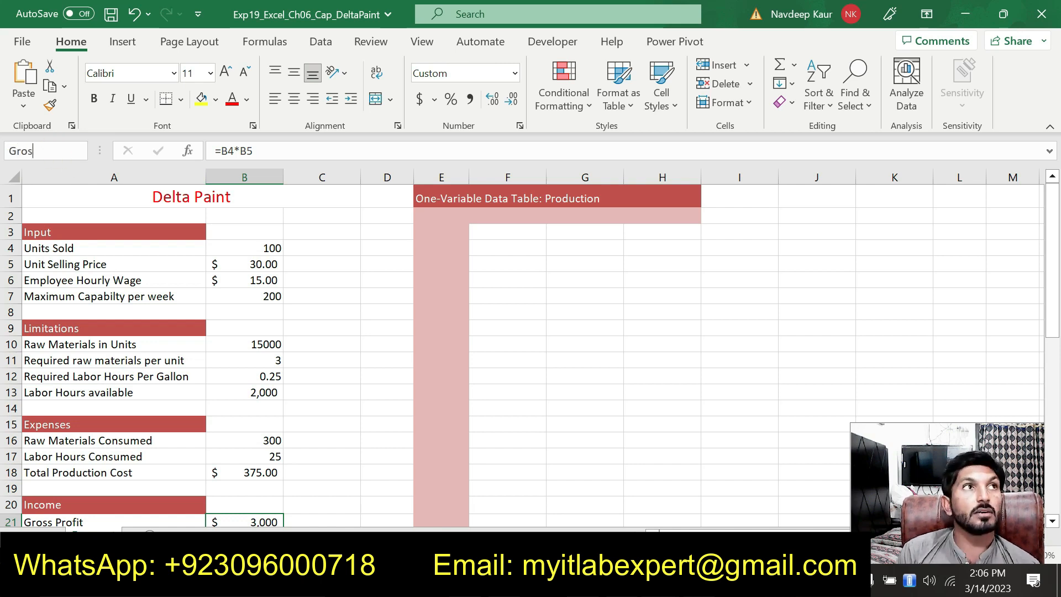
text(s_)
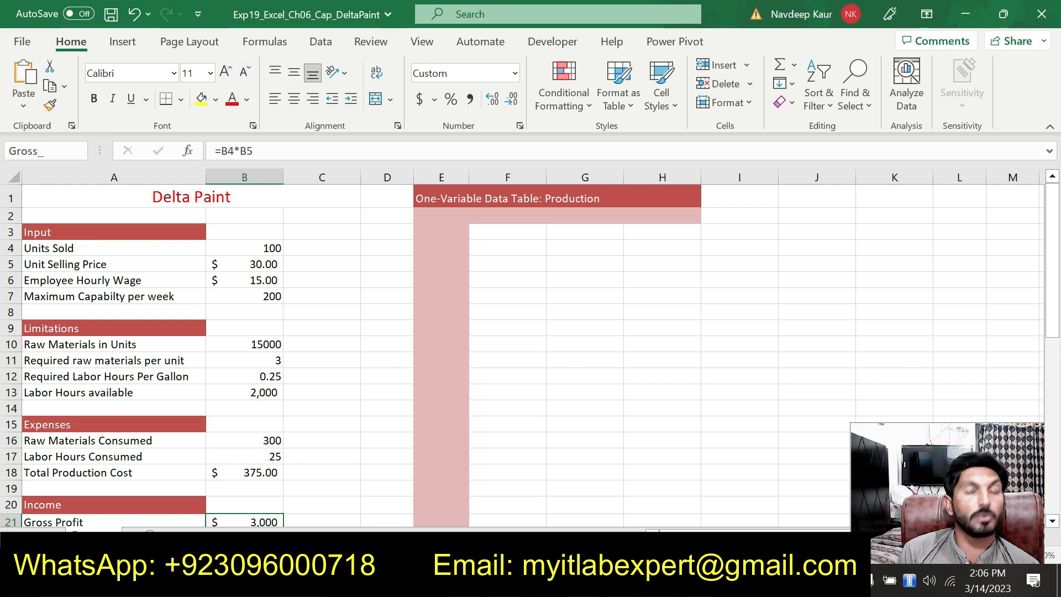
text(Proft)
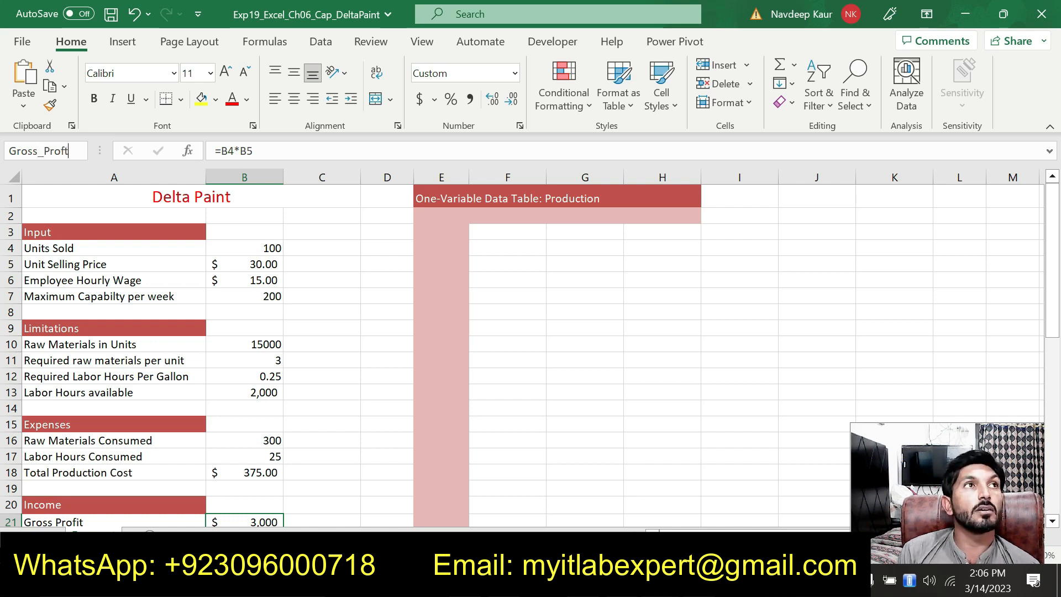
key(BackSpace)
text(it)
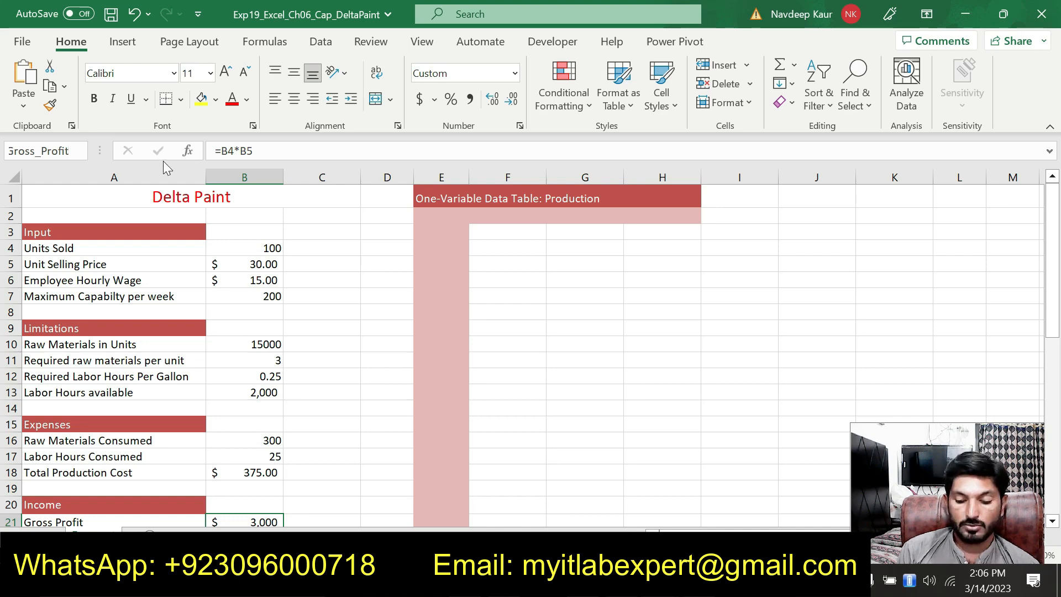
key(Return)
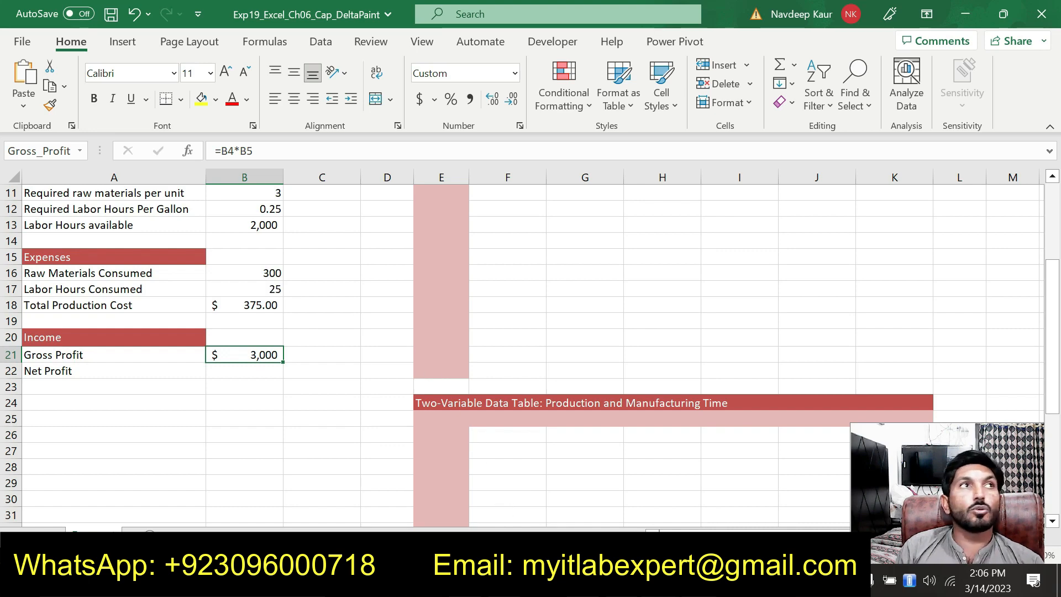
- Switch to the Word instructions, remove the green highlight from step 2 and apply it to the step 3 text
key(alt+Tab)
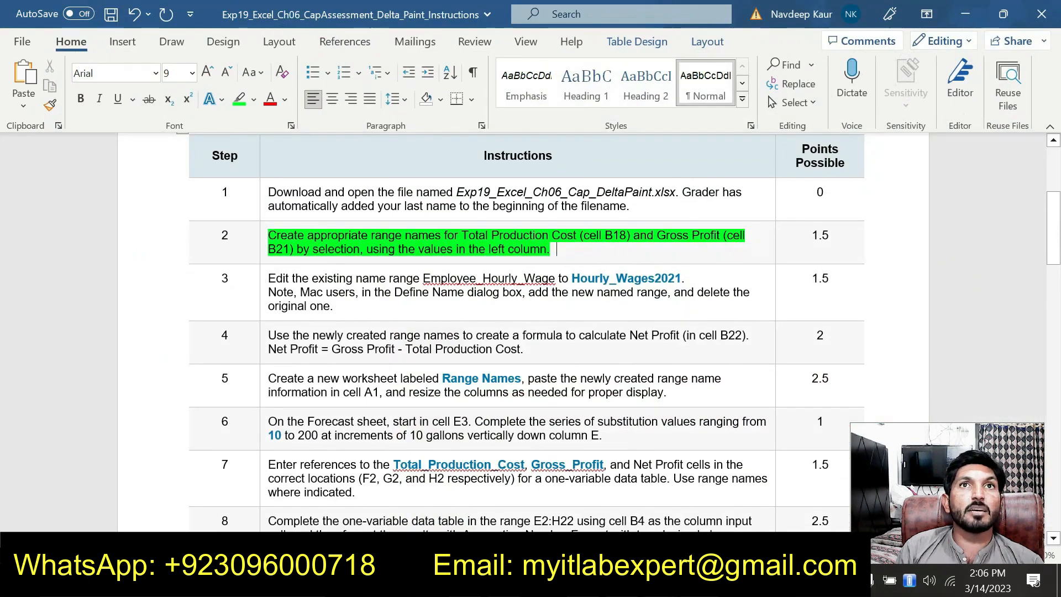
drag(269, 235, 555, 250)
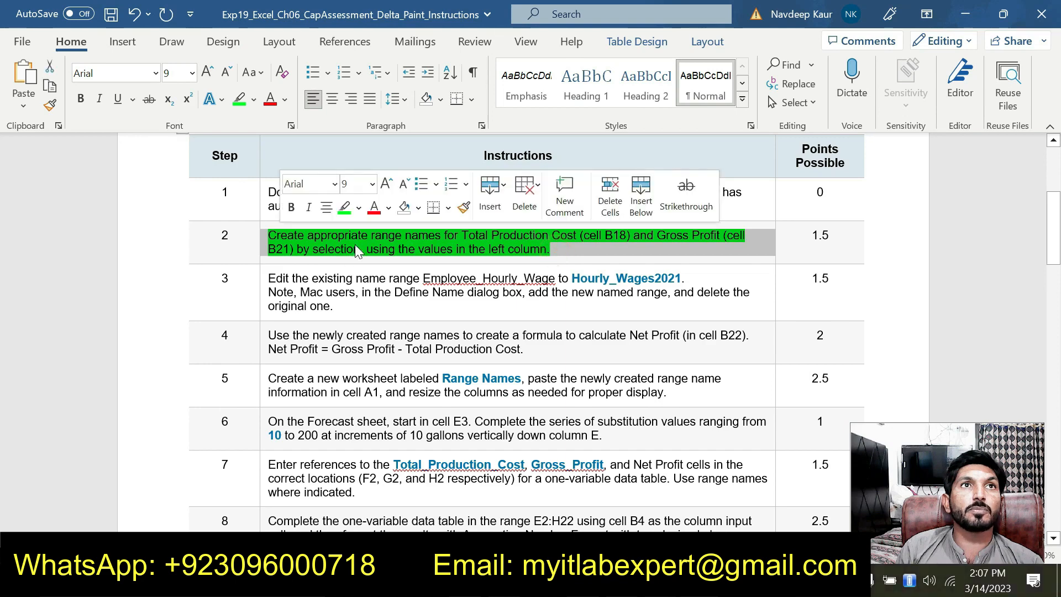
click(343, 208)
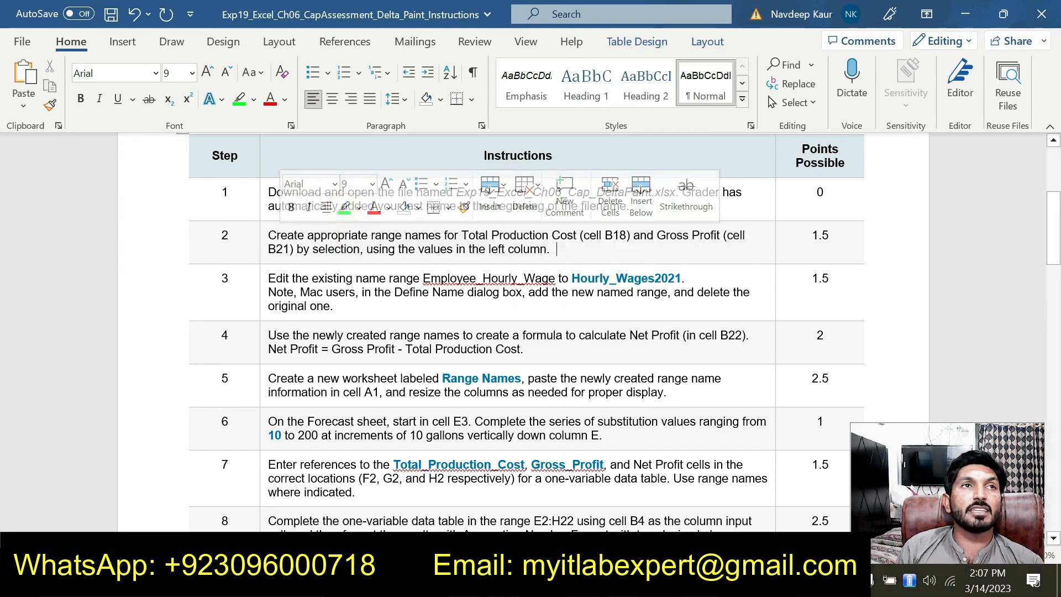
drag(277, 279, 336, 308)
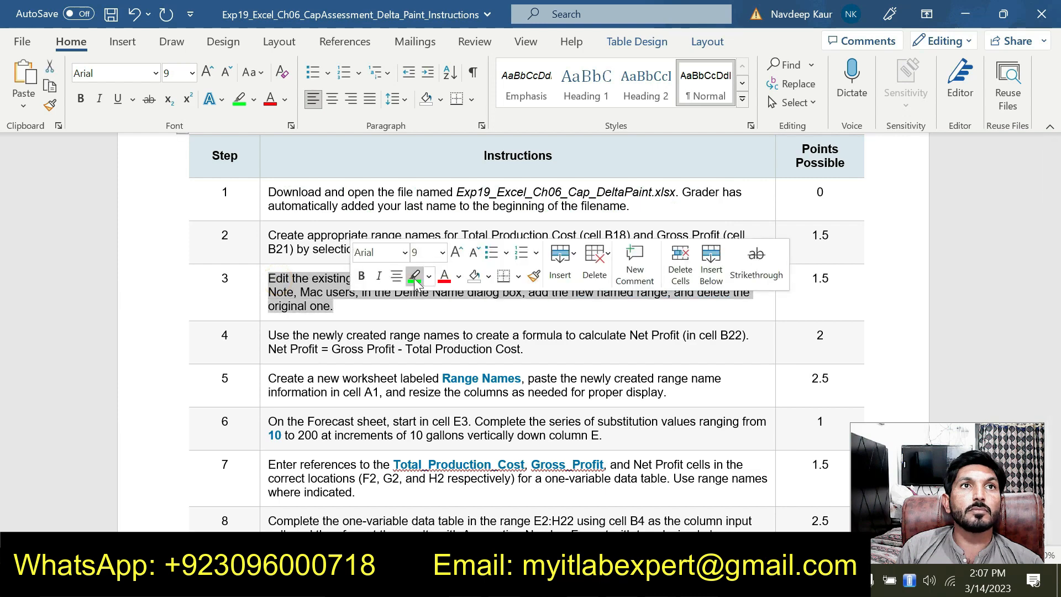
click(414, 276)
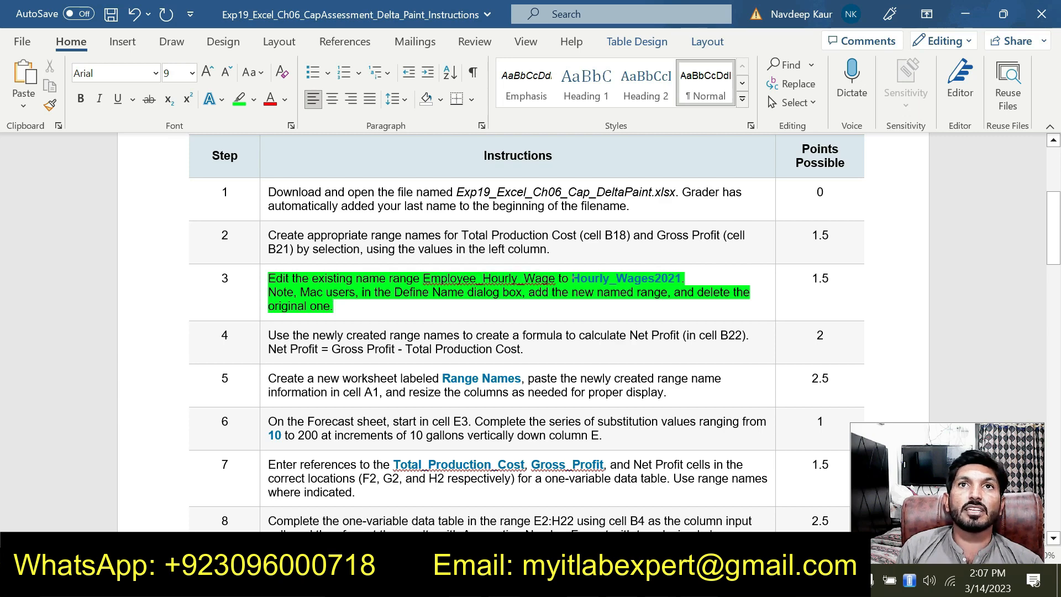
- Copy the new range name Hourly_Wages2021 from the step 3 instruction
drag(573, 278, 682, 278)
key(ctrl+c)
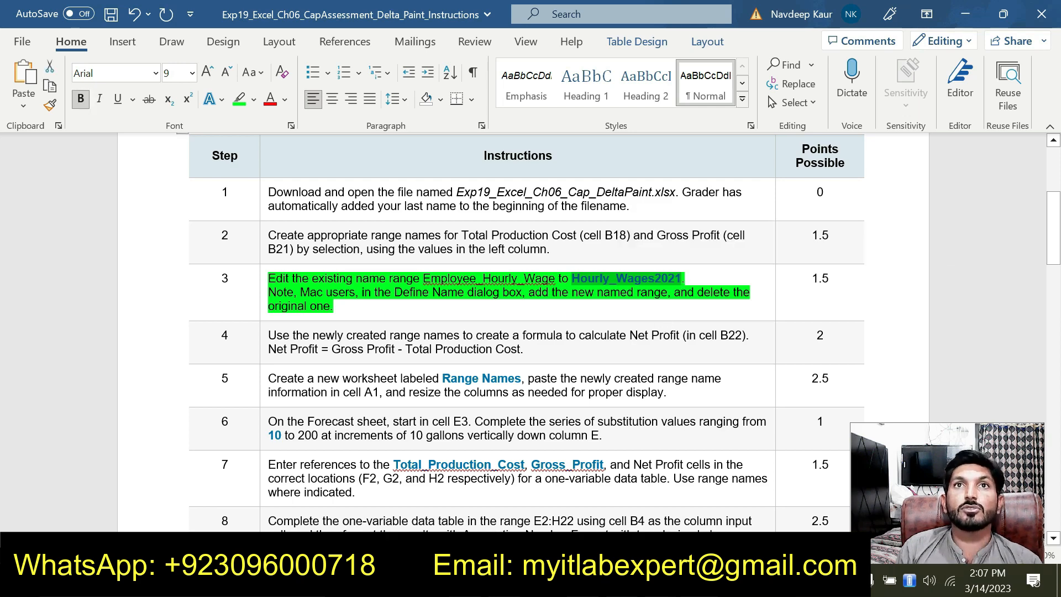
click(700, 273)
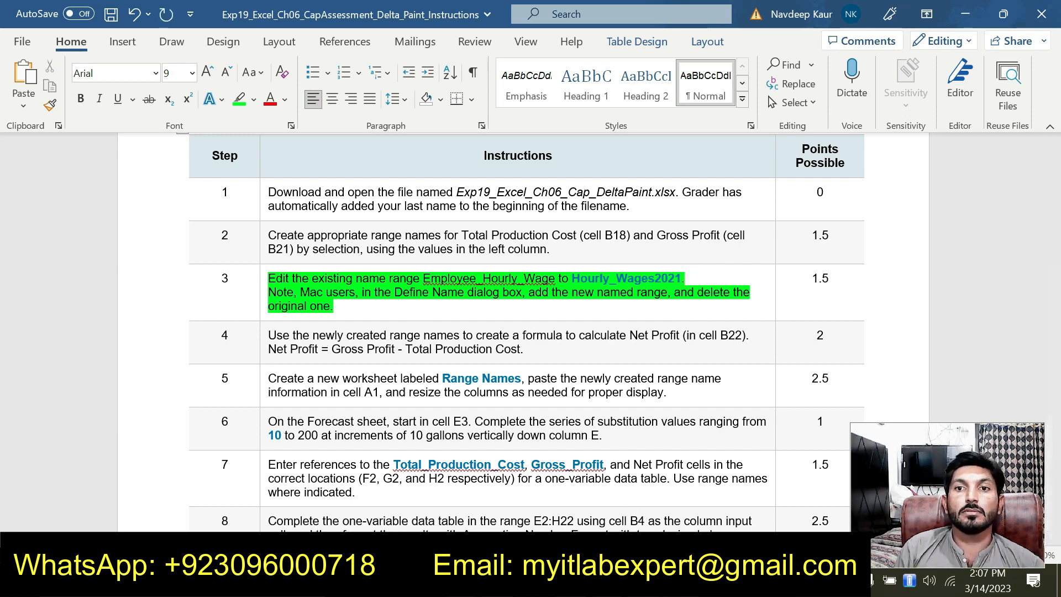
- Switch to the Excel workbook and rename the existing range name Employee_Hourly_Wage to Hourly_Wages2021
key(alt+Tab)
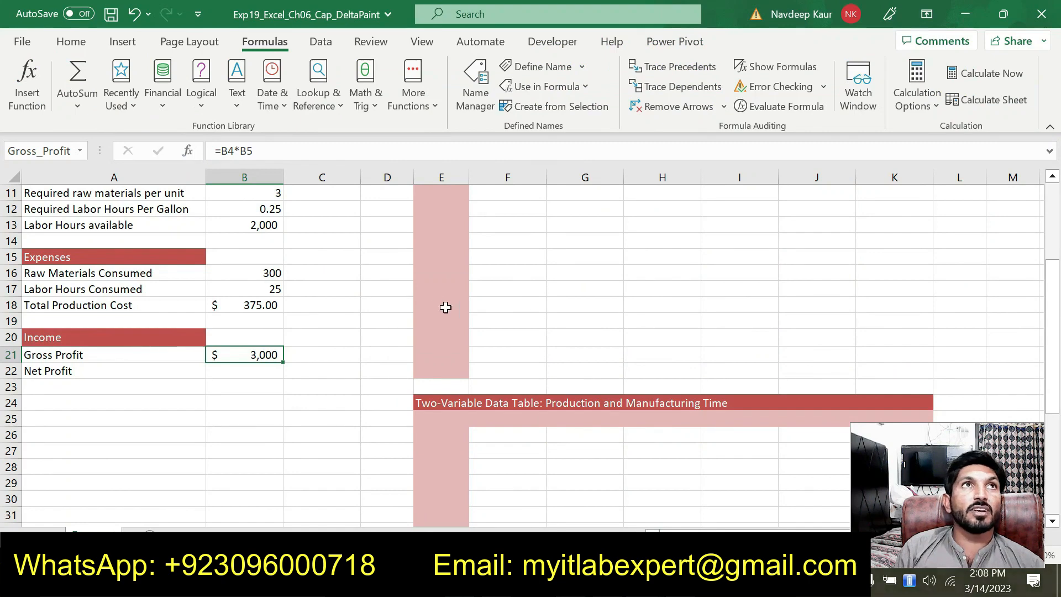
click(258, 42)
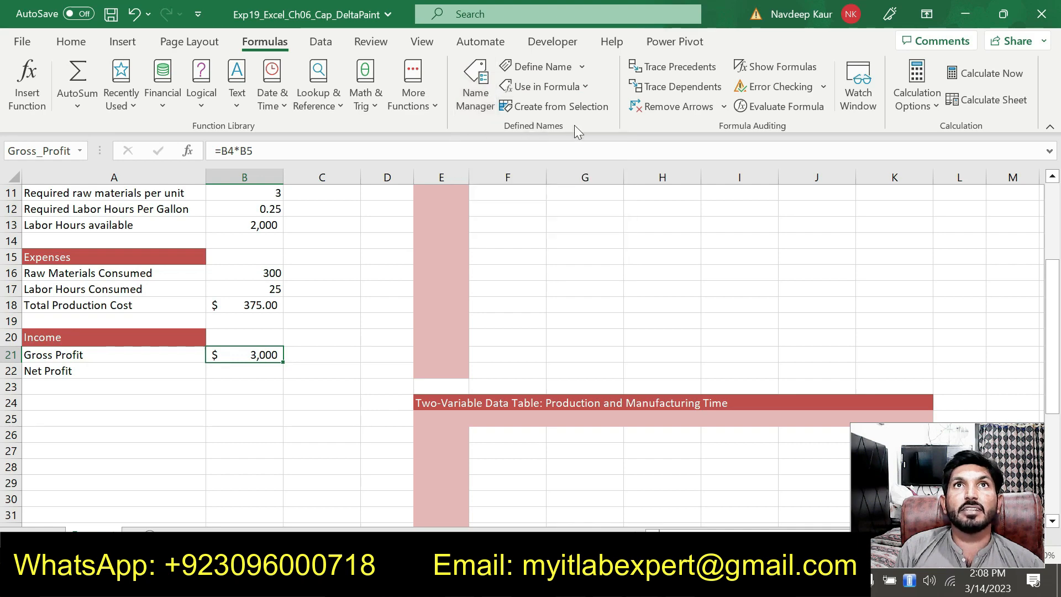
click(478, 93)
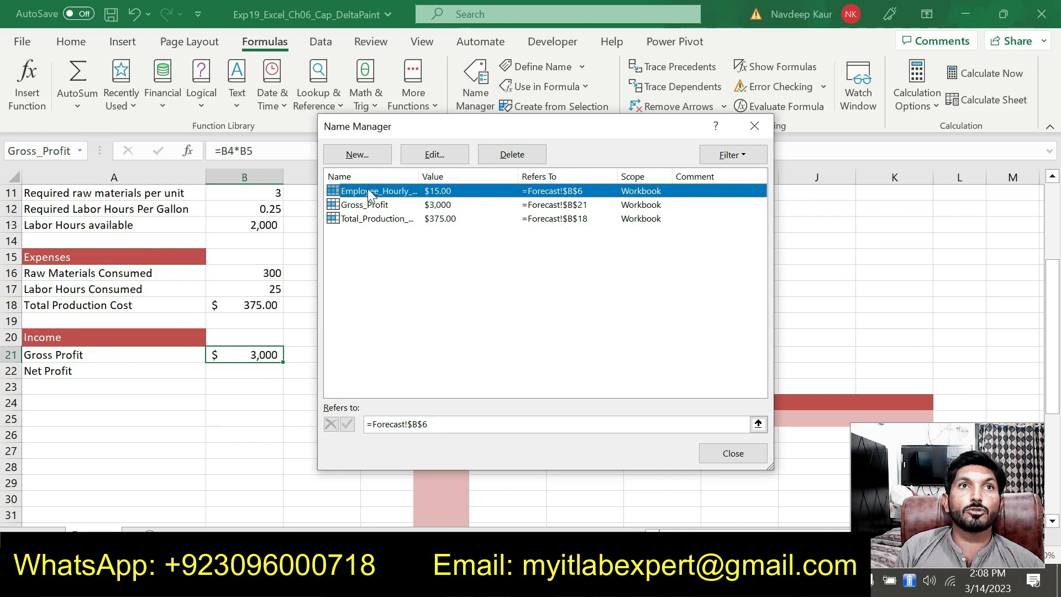
key(alt+Tab)
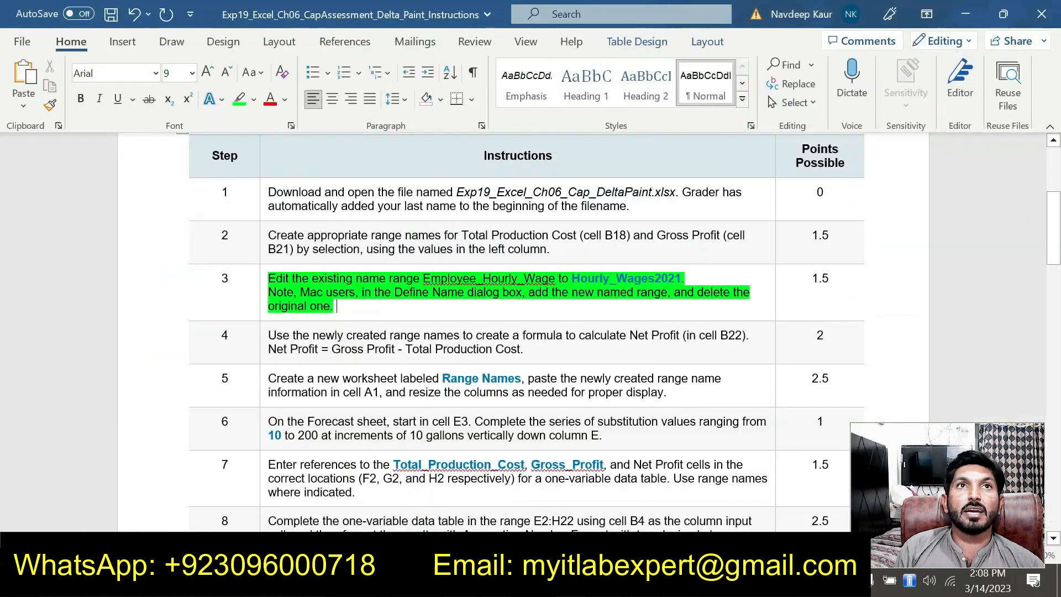
key(alt+Tab)
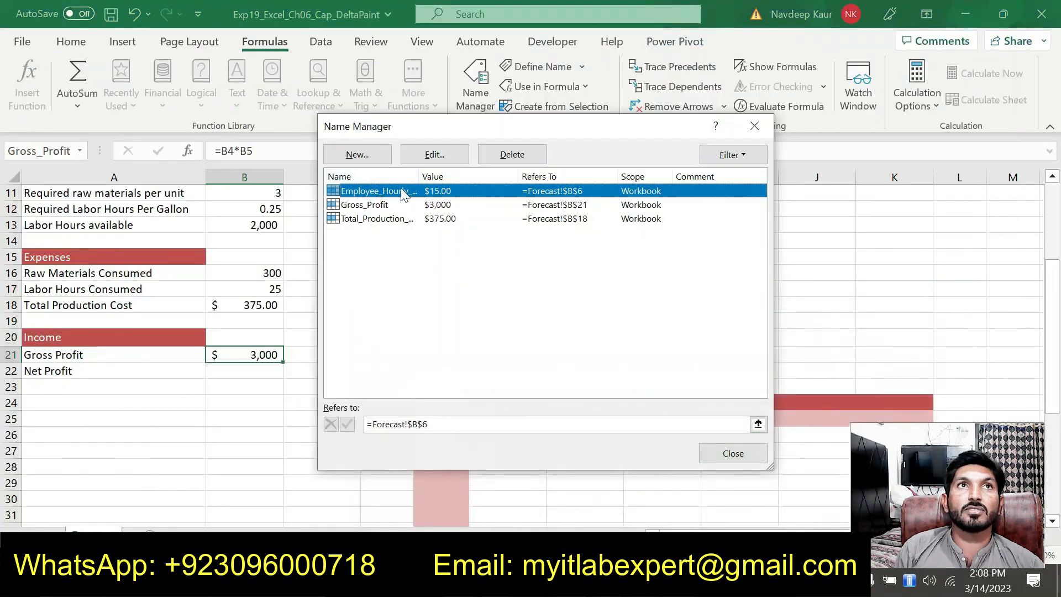
click(416, 158)
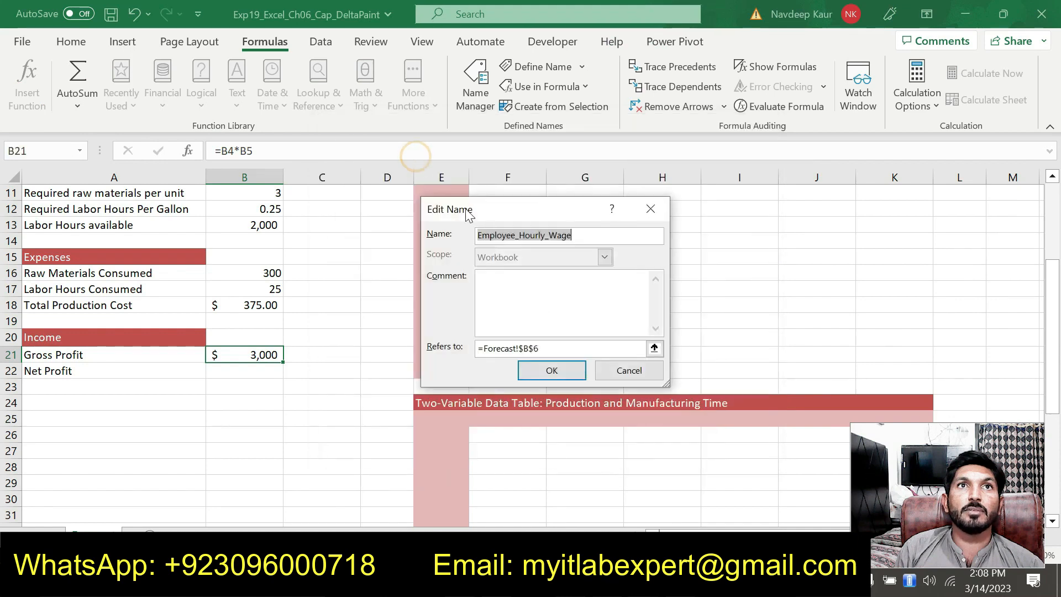
key(ctrl+v)
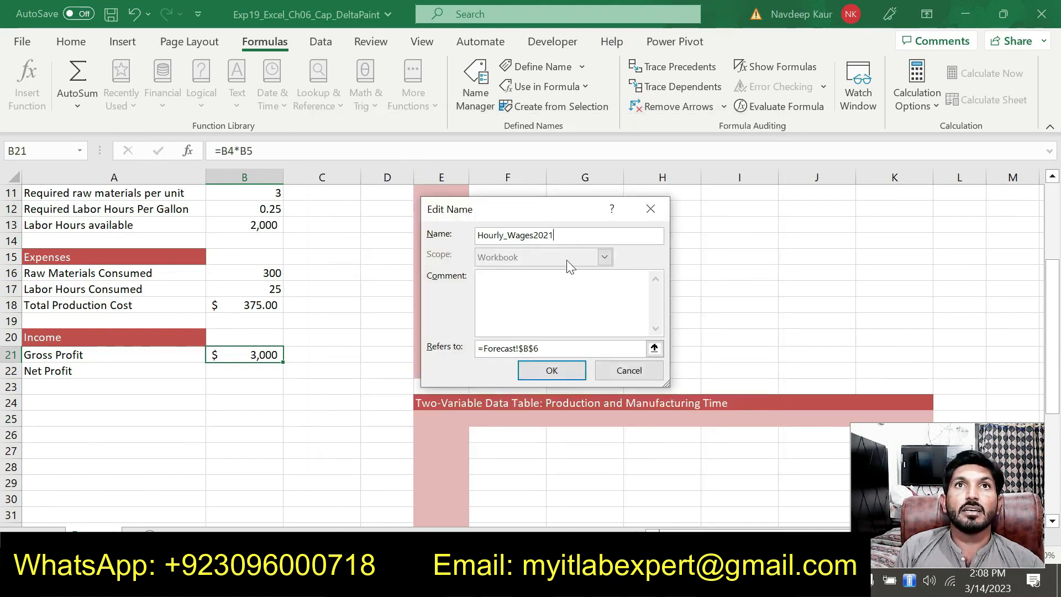
key(BackSpace)
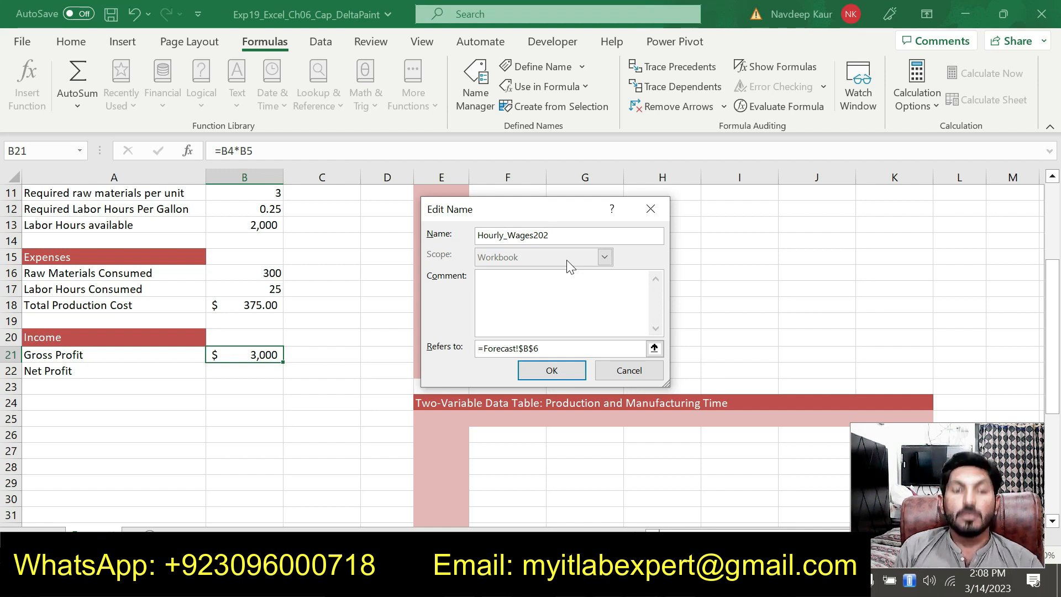
text(1)
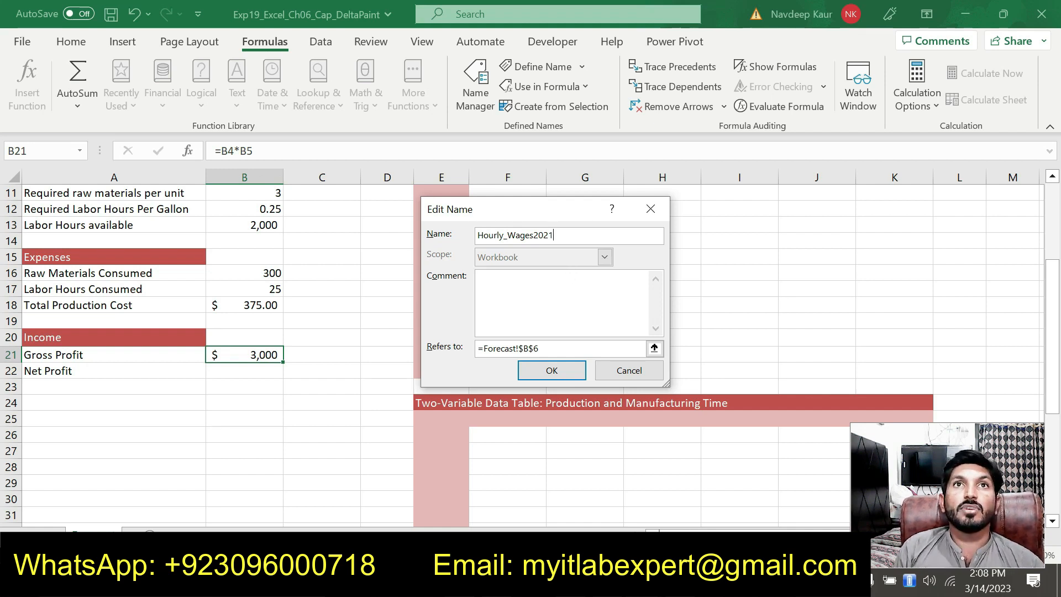
click(555, 370)
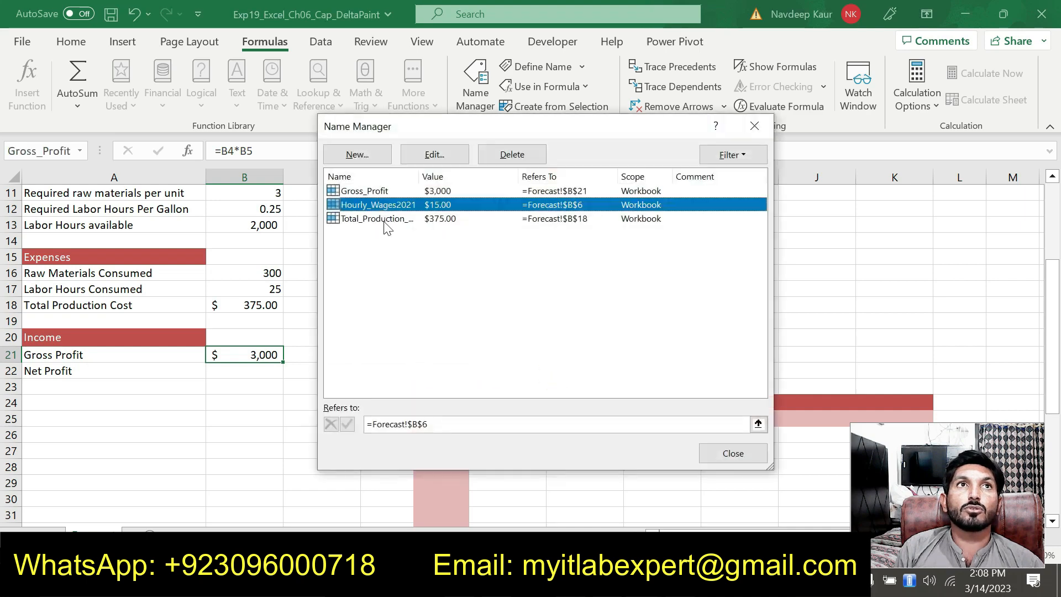
click(717, 454)
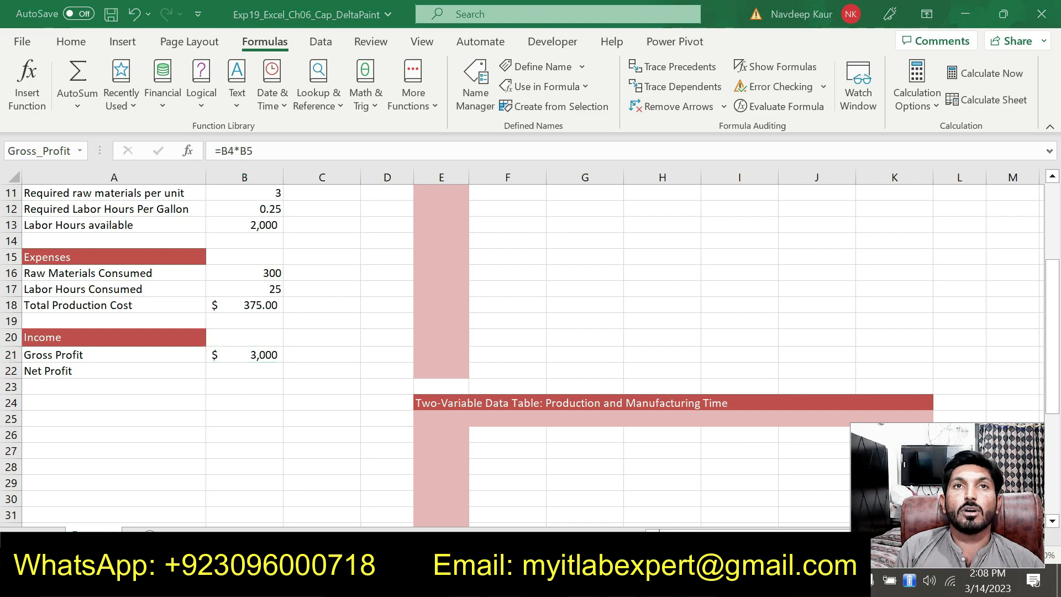
- Switch to the Word instructions, clear the green highlight from the step 3 text and highlight the step 4 text in green
key(alt+Tab)
drag(335, 306, 270, 278)
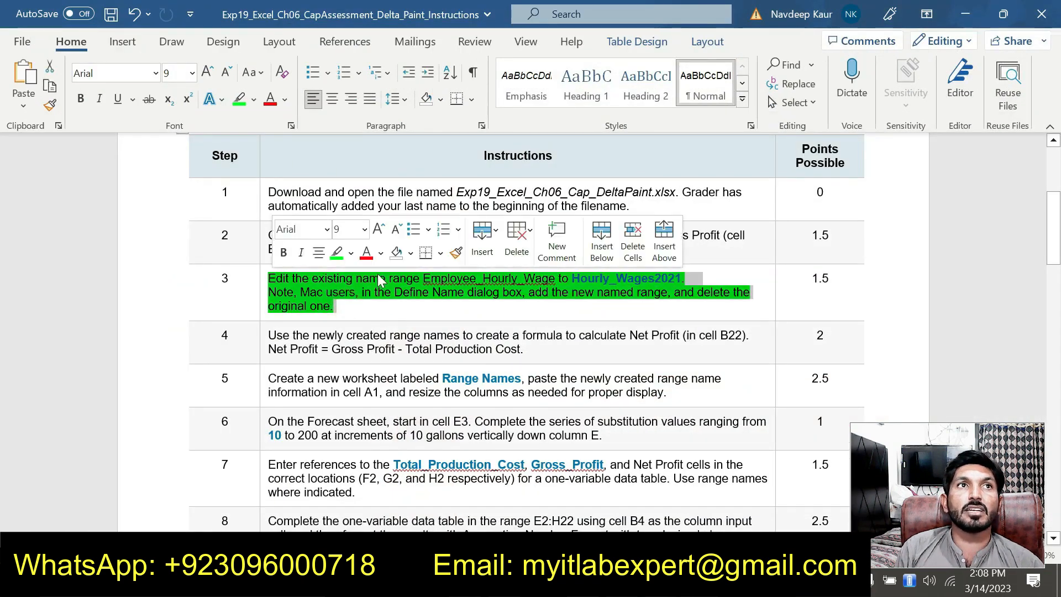
click(336, 253)
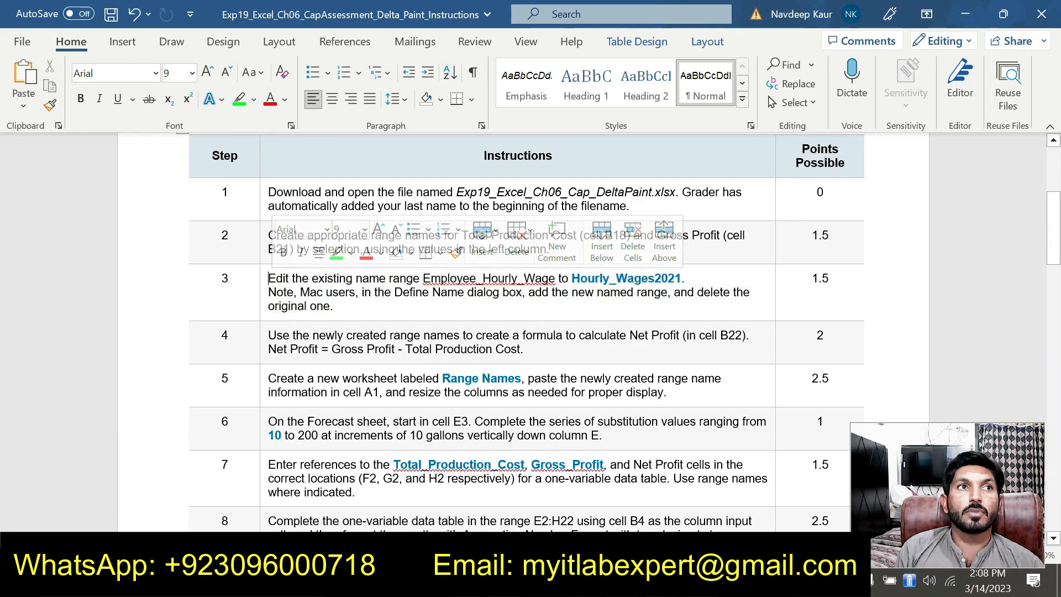
drag(269, 335, 523, 348)
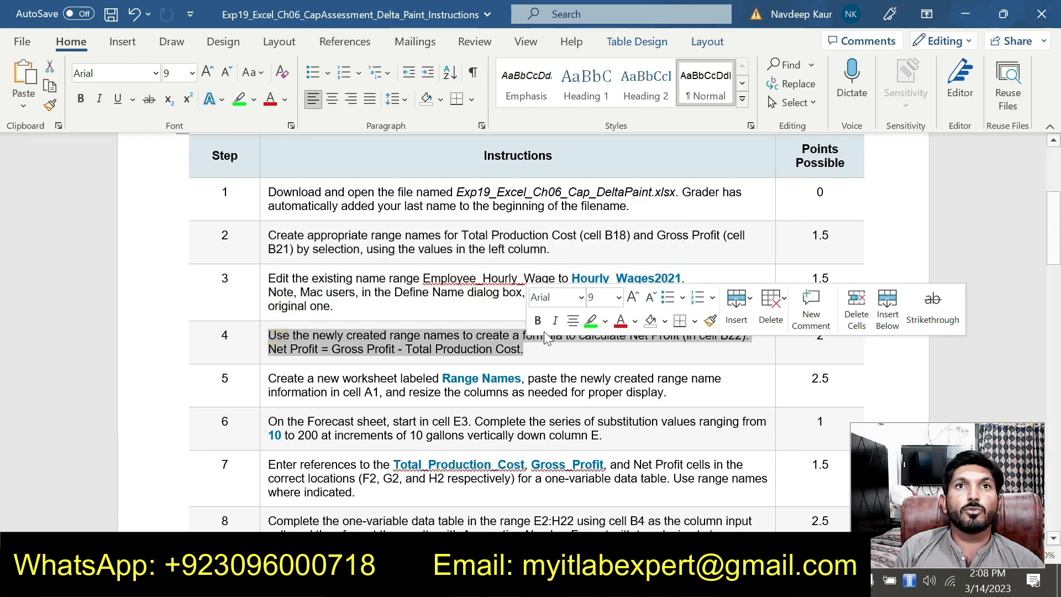
click(590, 320)
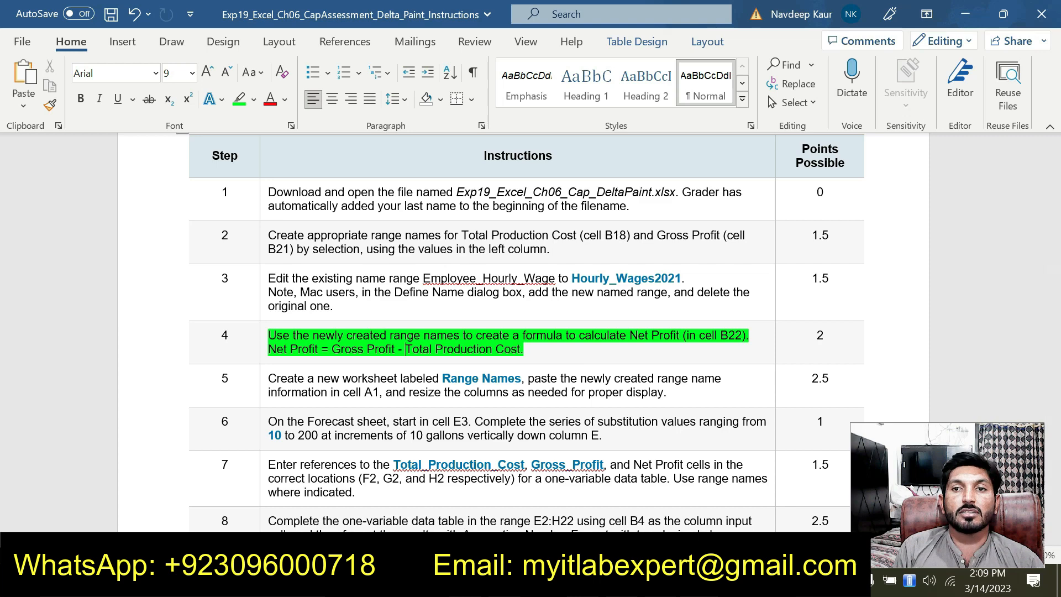
- Switch to the Excel workbook and enter the Net Profit formula =Gross_Profit-Total_Production_Cost in cell B22
click(700, 585)
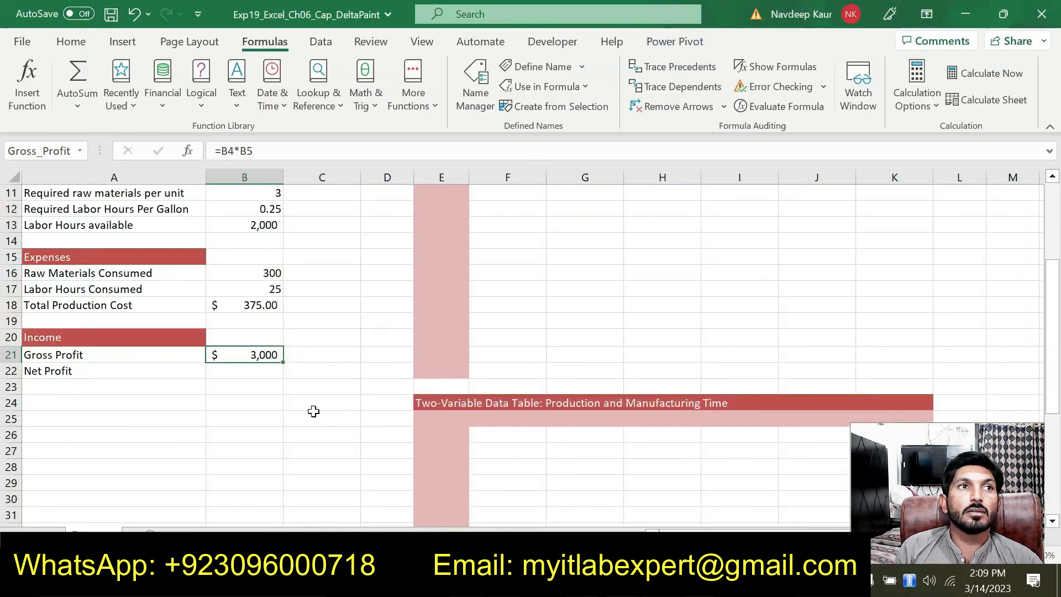
click(238, 369)
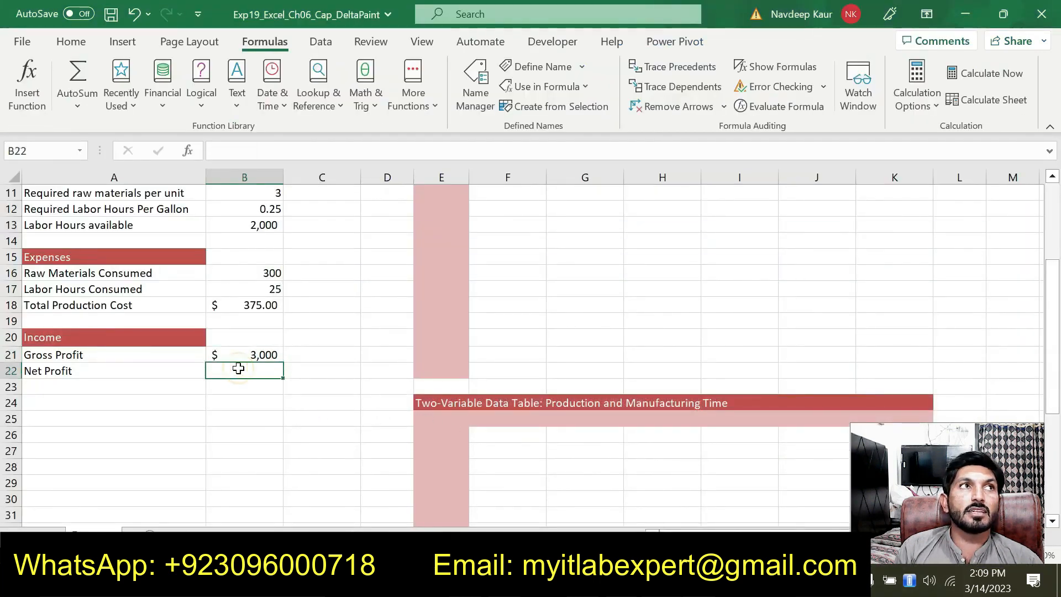
text(=)
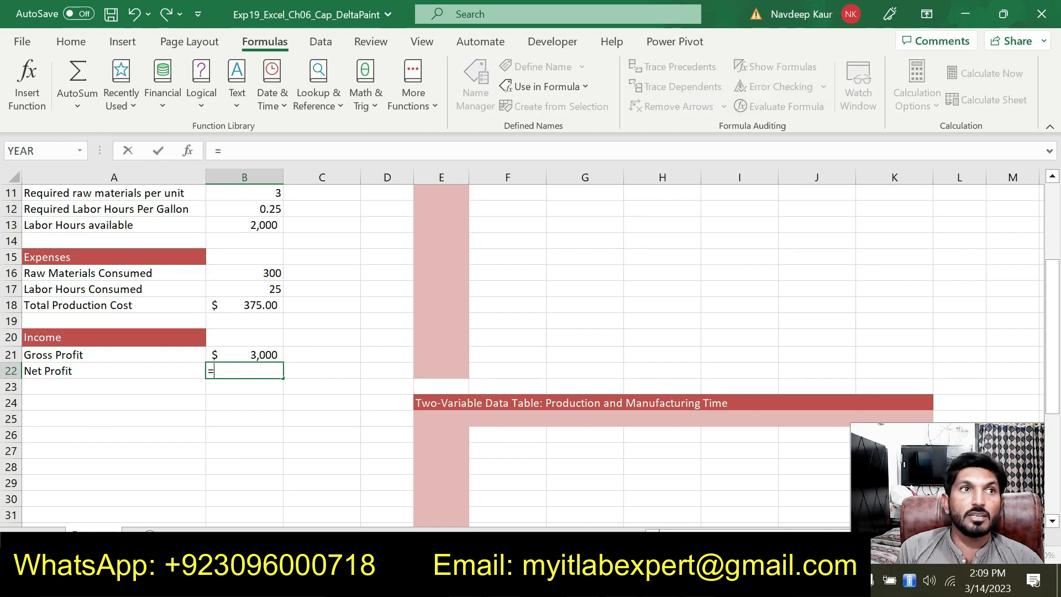
click(229, 354)
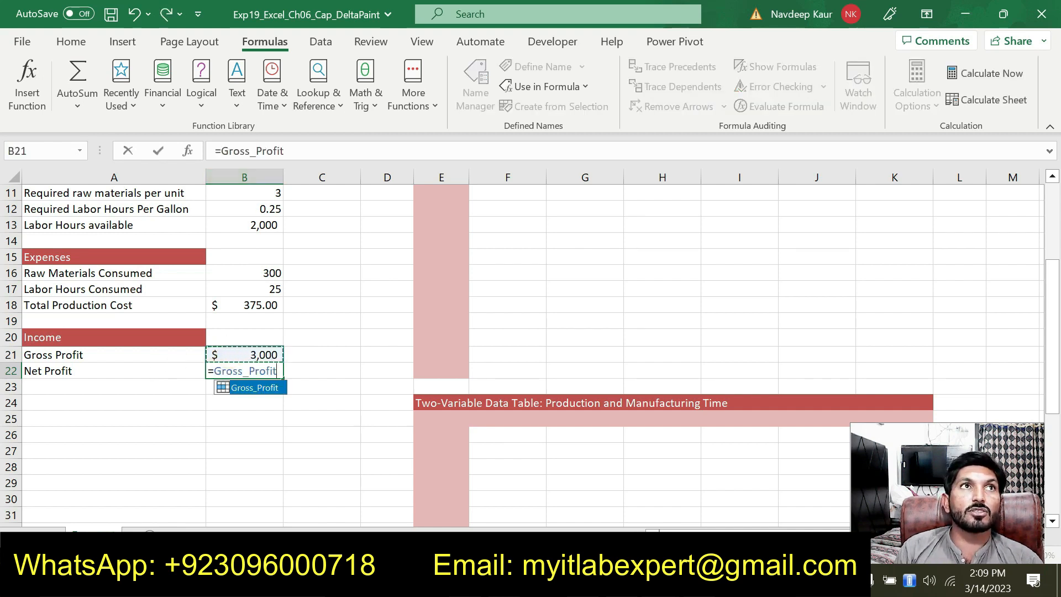
text(-)
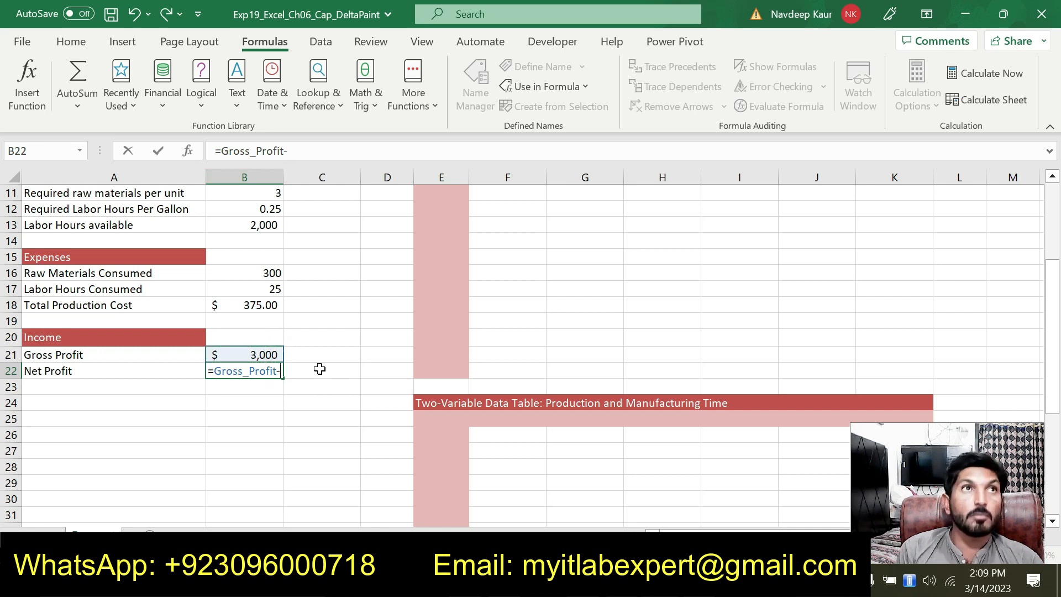
click(245, 303)
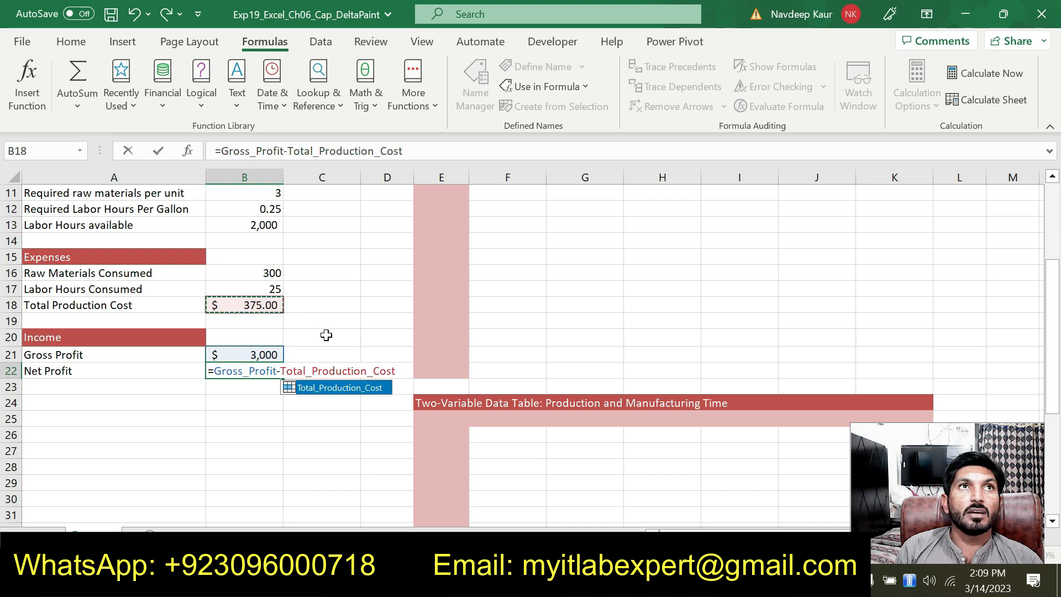
key(Return)
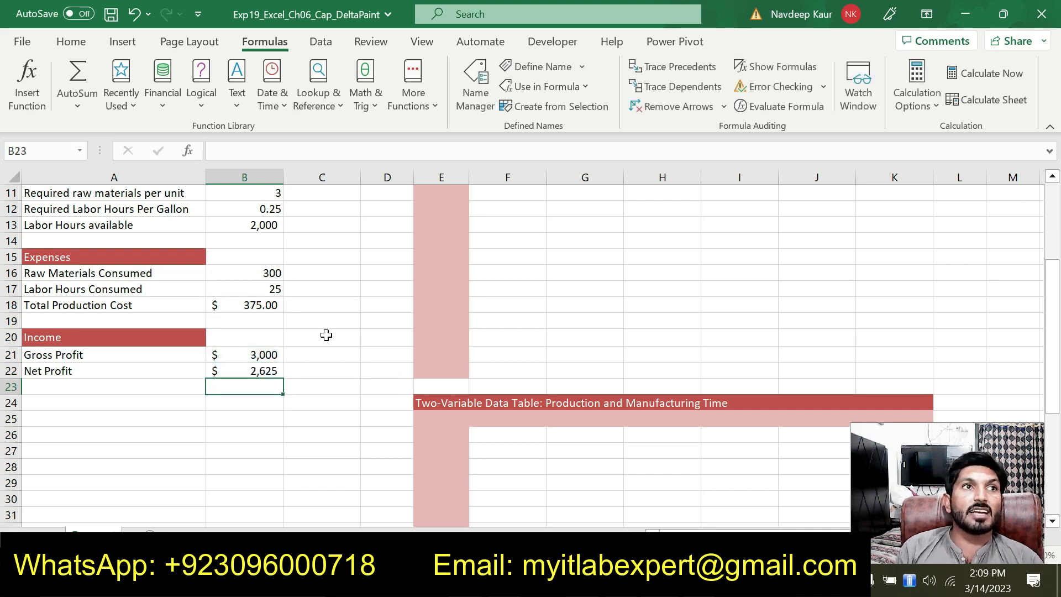
- Return to the Word instructions and move the green highlight from the step 4 text to the step 5 text
key(alt+Tab)
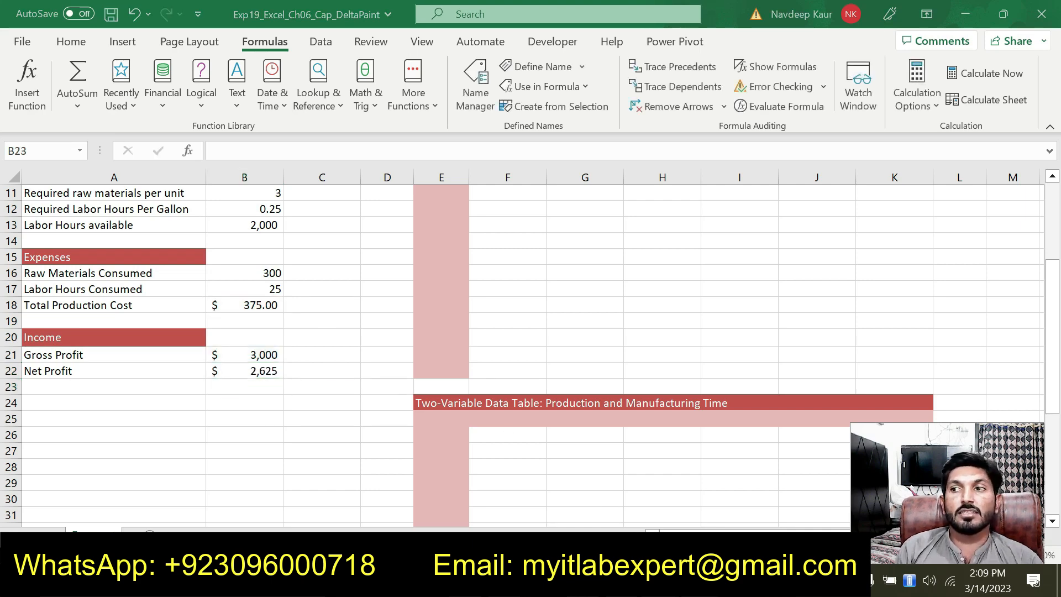
drag(524, 349, 299, 319)
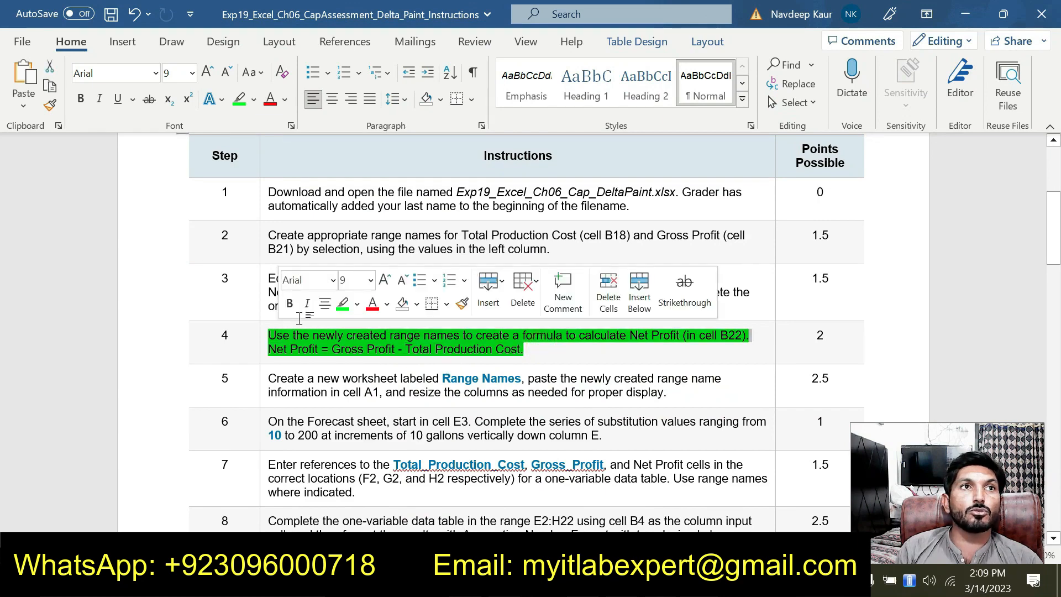
click(343, 303)
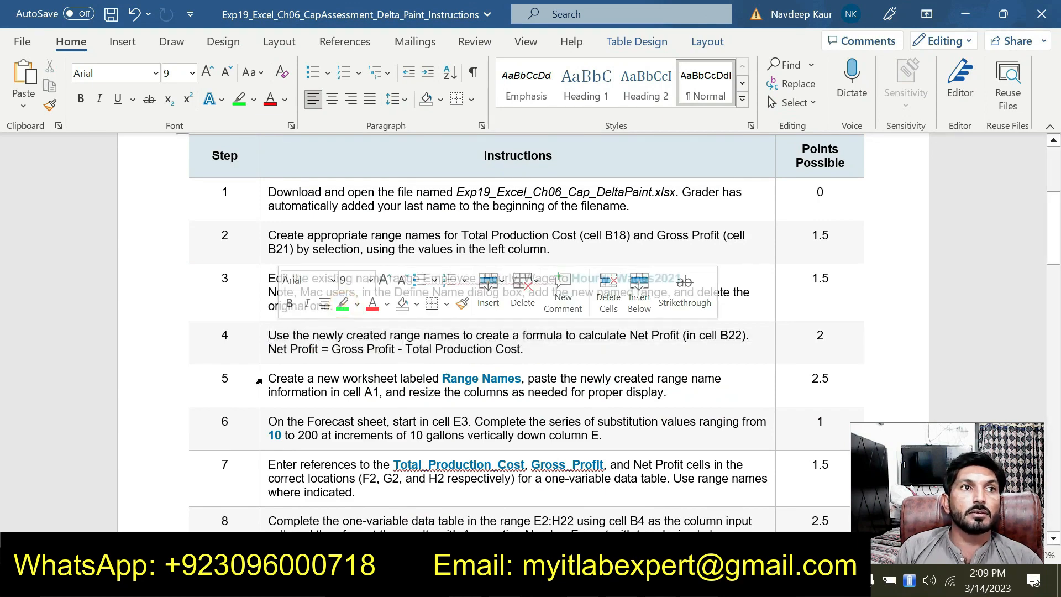
drag(268, 382, 667, 394)
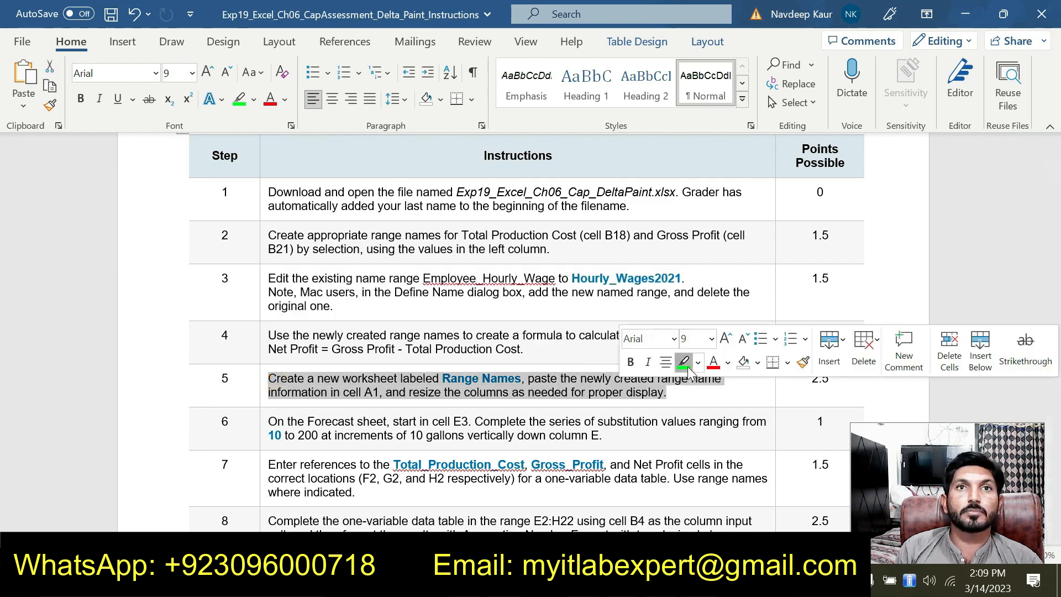
click(685, 364)
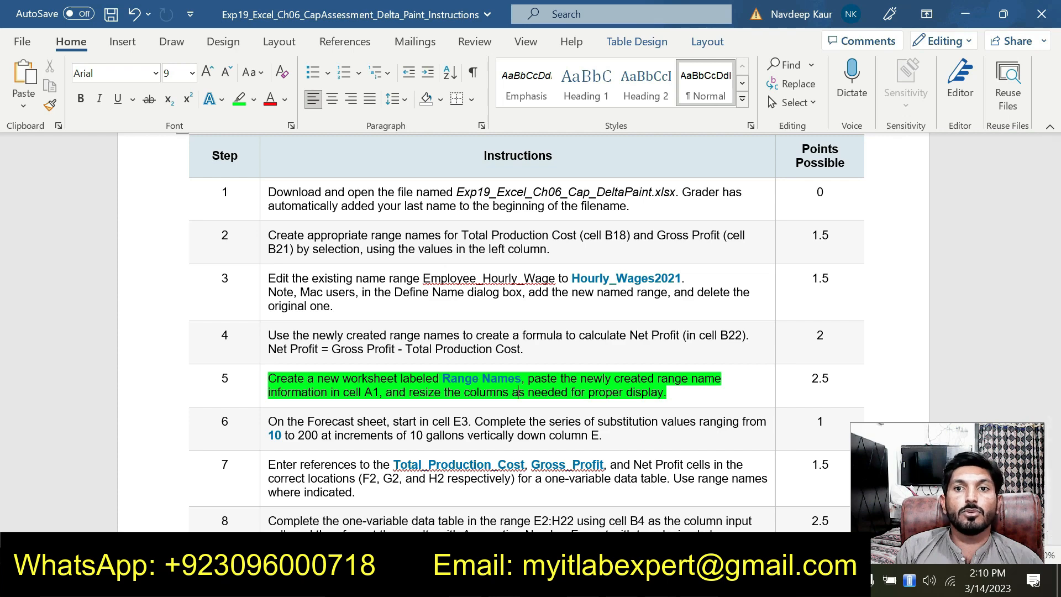
- Switch to the Excel workbook, add a new worksheet and name it Range Names
click(700, 580)
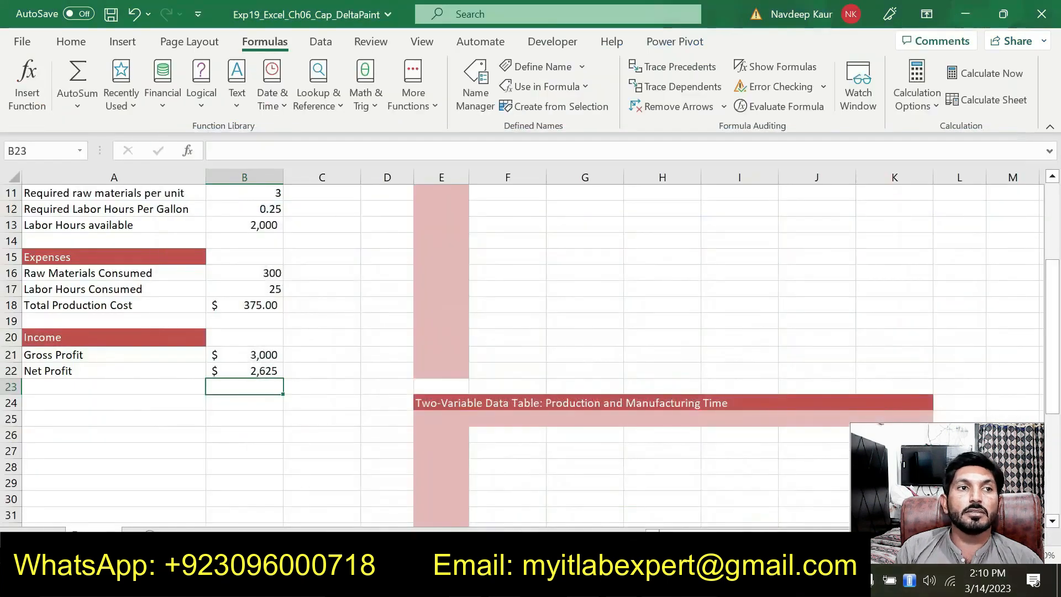
click(145, 532)
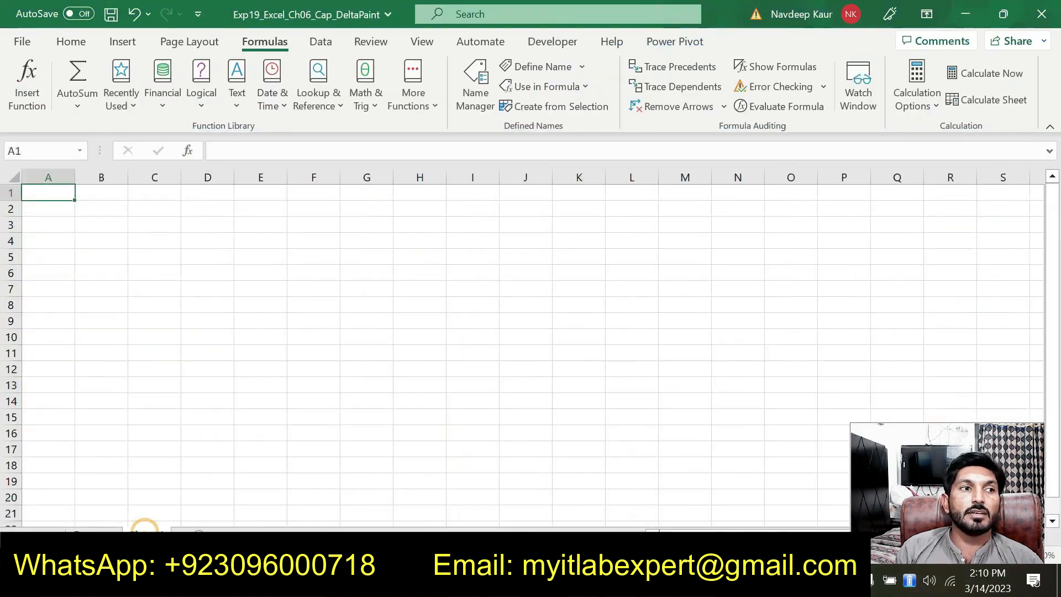
double_click(147, 533)
text(R)
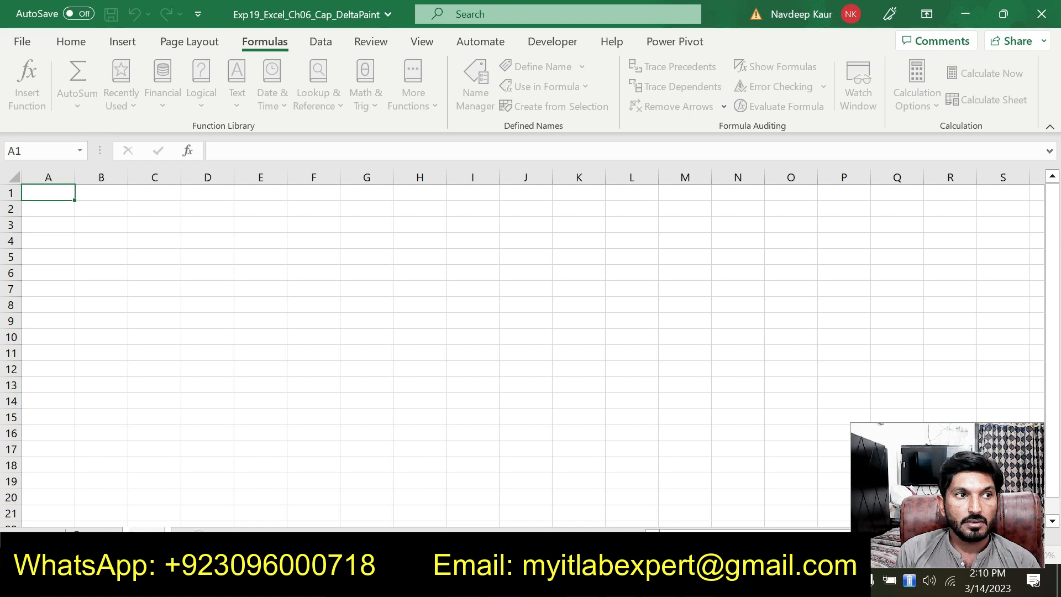
text(ange Nam)
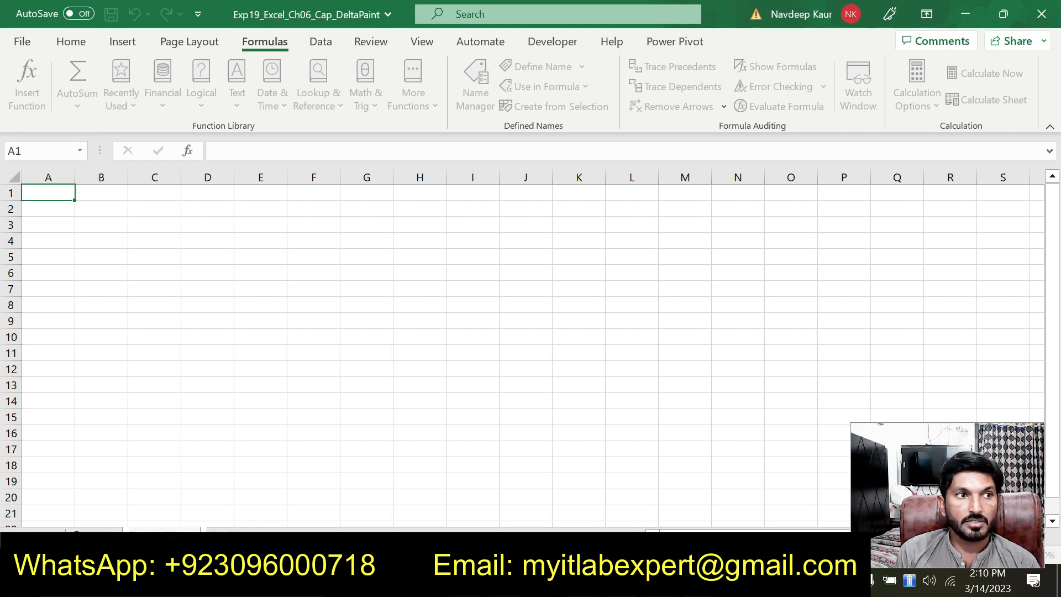
key(Return)
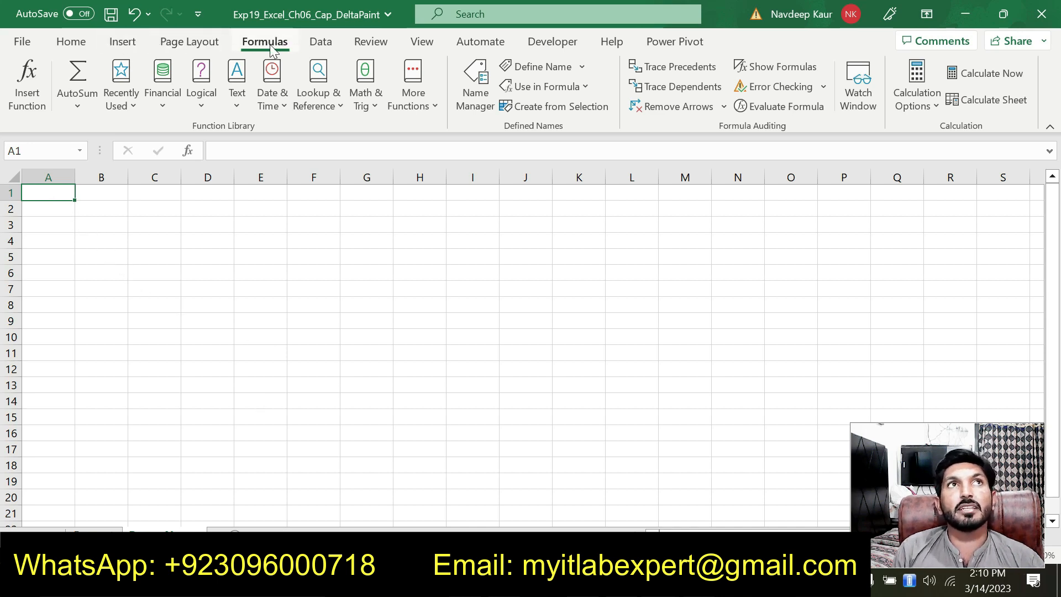
- Paste the list of all defined range names and their references starting in cell A1 of the Range Names worksheet
click(581, 67)
click(580, 66)
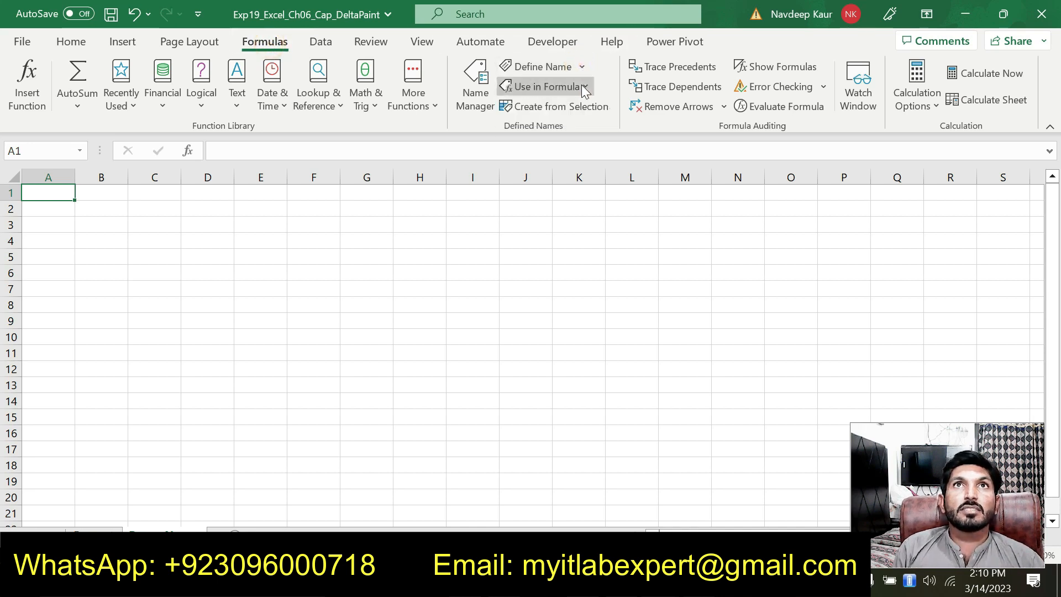
click(582, 86)
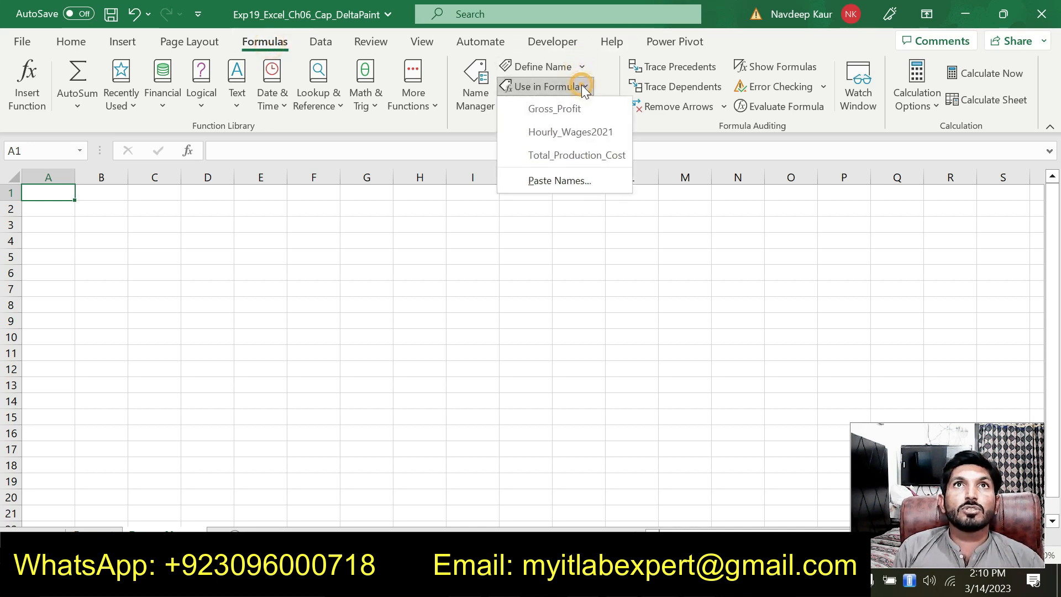
click(548, 184)
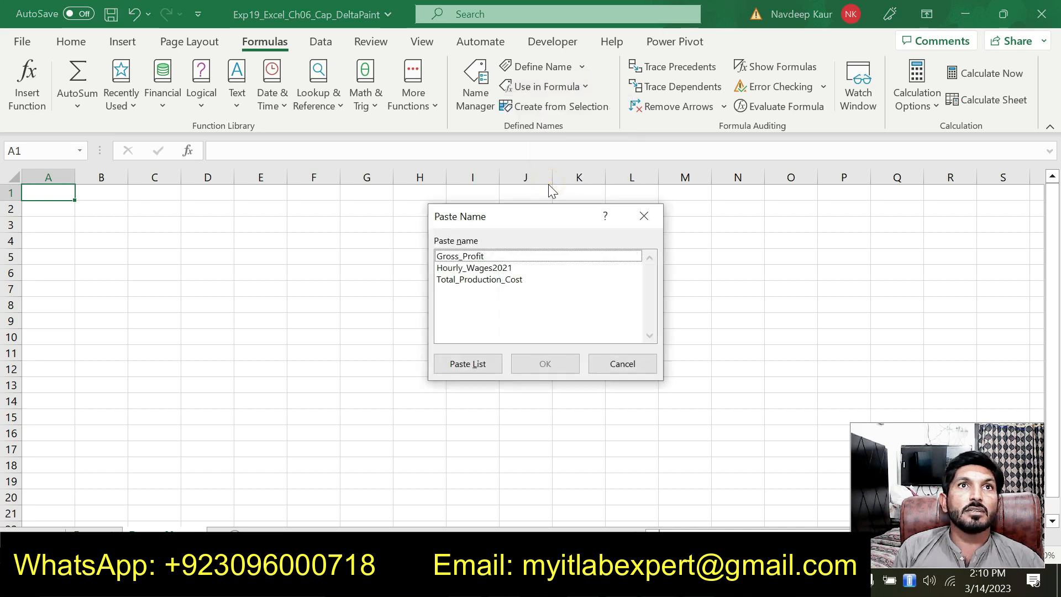
click(468, 363)
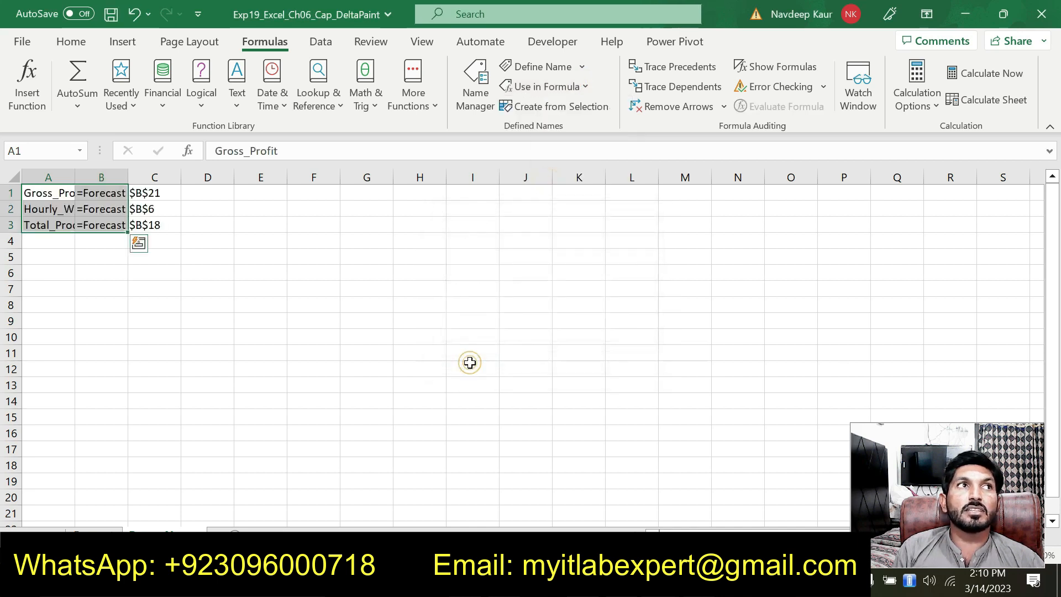
- AutoFit the widths of columns A and B to the pasted range name list
double_click(73, 173)
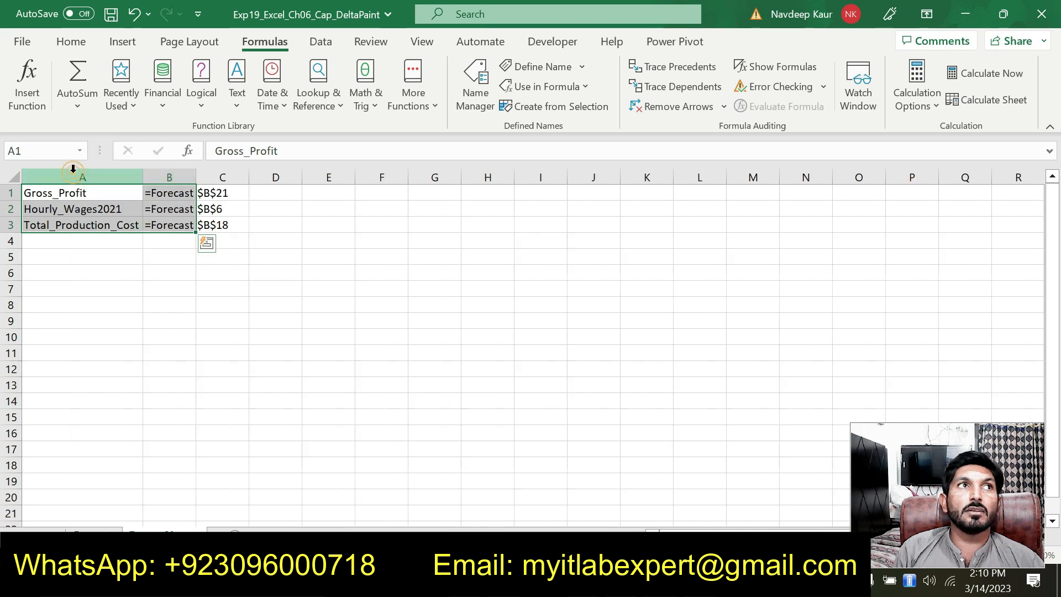
double_click(197, 176)
click(348, 256)
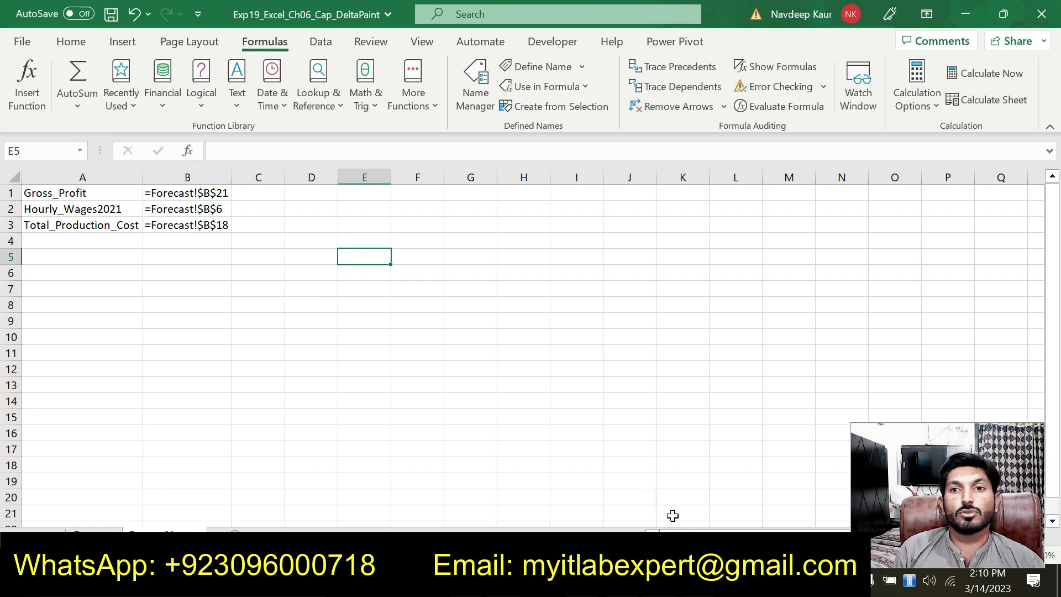
- Switch to the Word instructions and move the green highlight from the step 5 text to the step 6 text
click(683, 581)
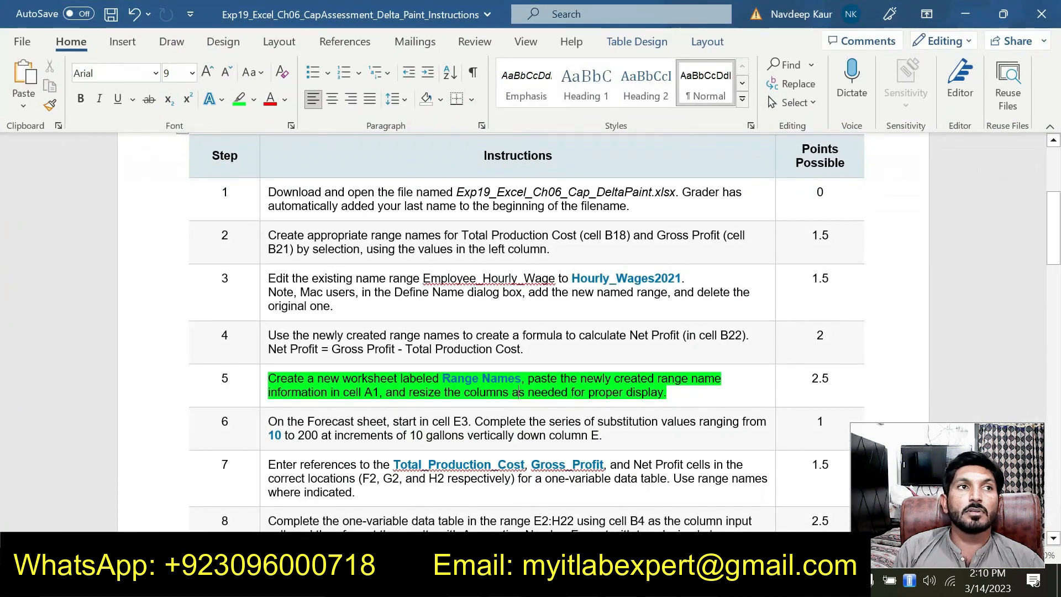
drag(271, 377, 668, 392)
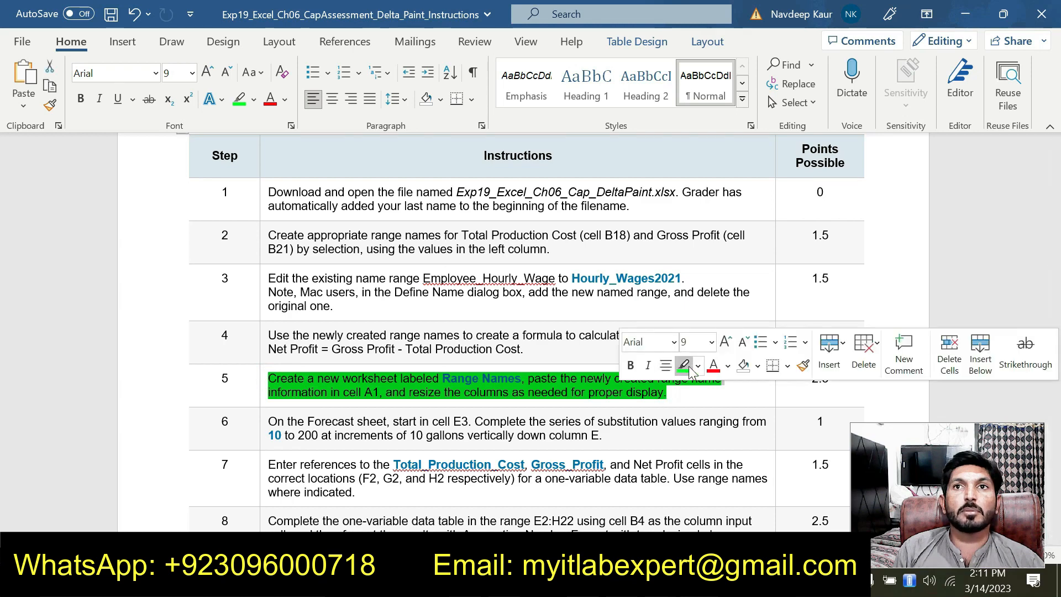
click(689, 367)
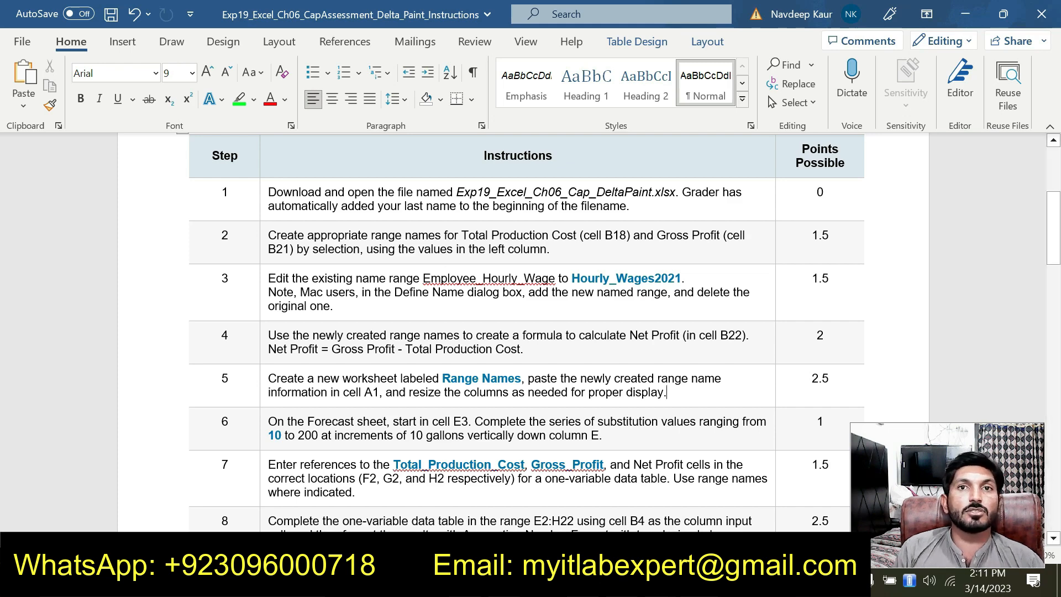
drag(550, 436, 336, 425)
click(346, 397)
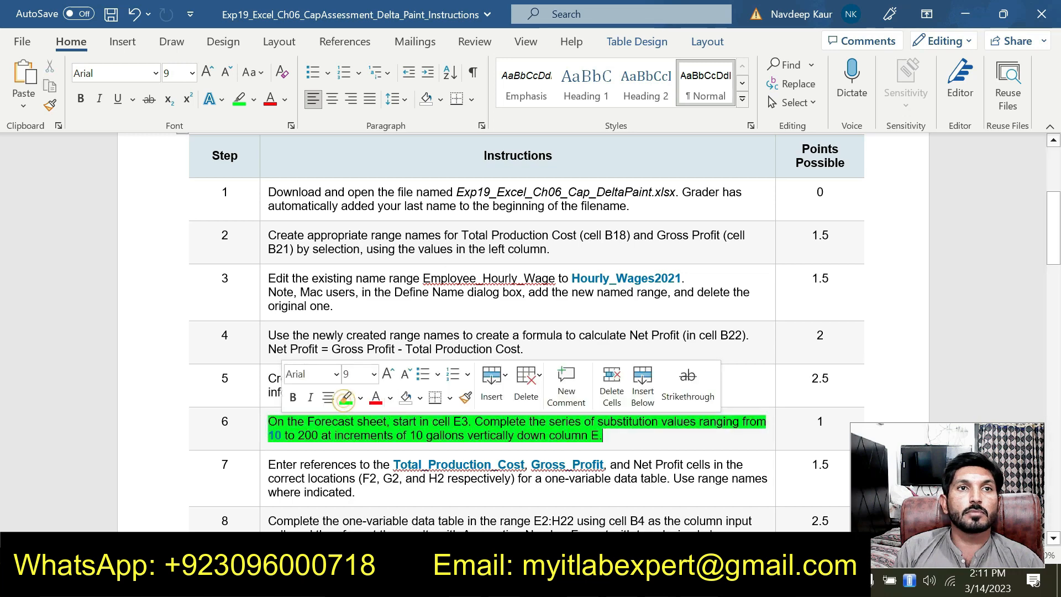
key(Right)
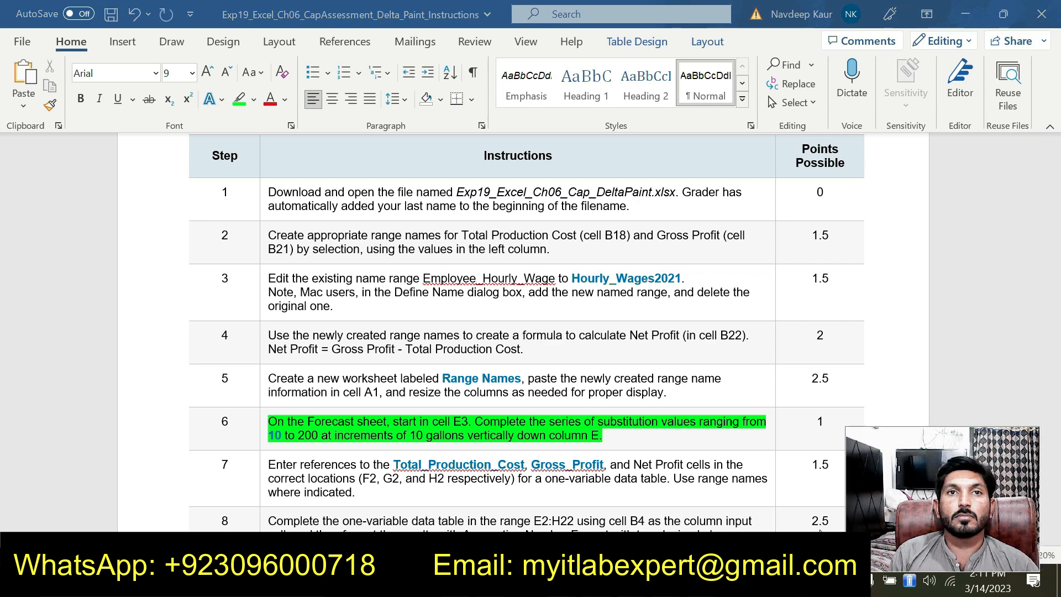
click(611, 435)
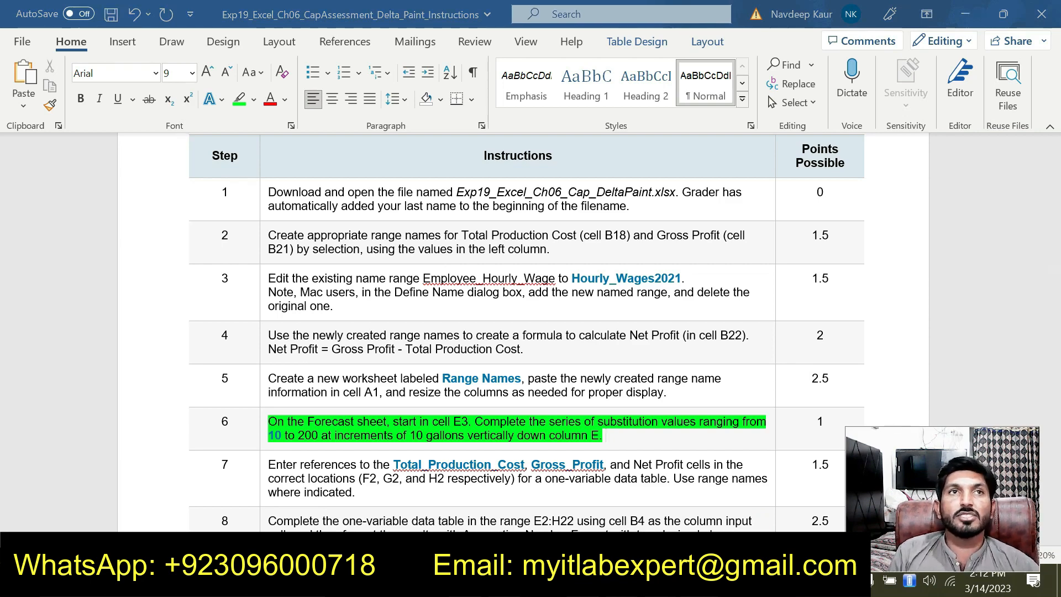
- Switch to the Excel workbook and enter 10 in cell E3 of the Forecast sheet
key(alt+Tab)
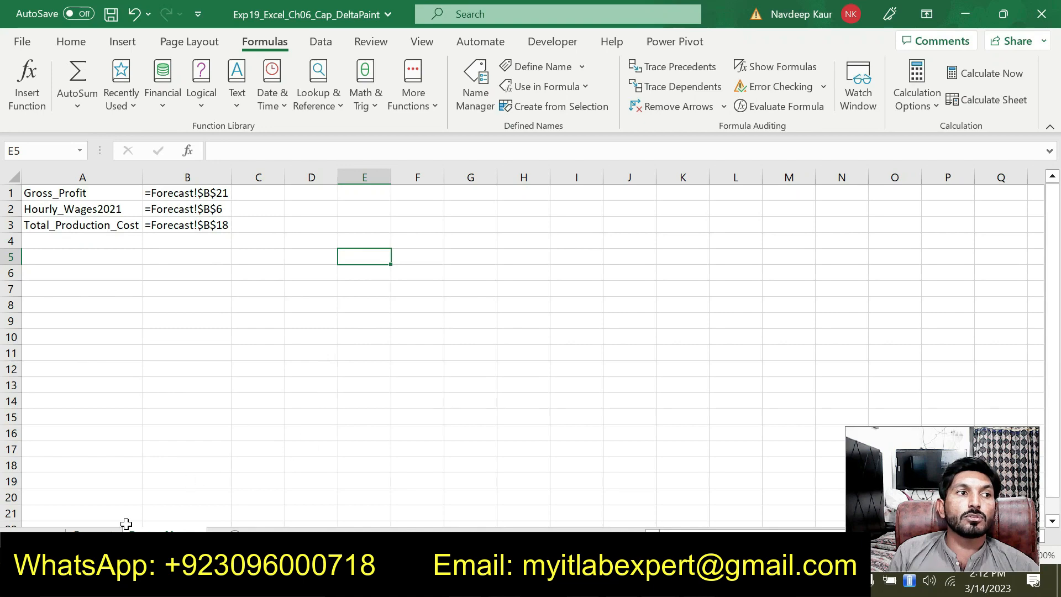
click(93, 528)
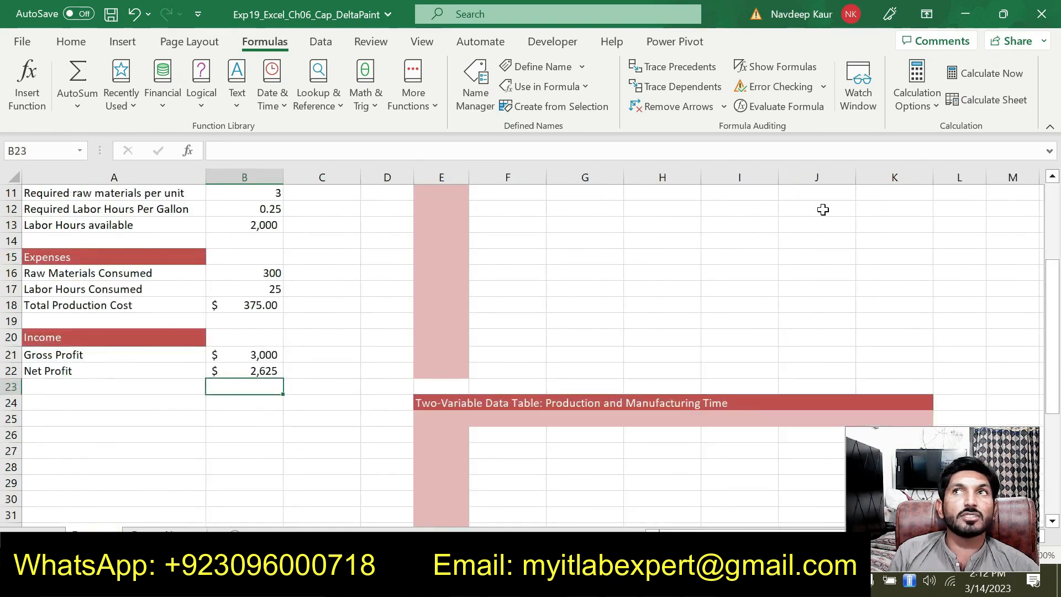
scroll(1052, 205, up, 4)
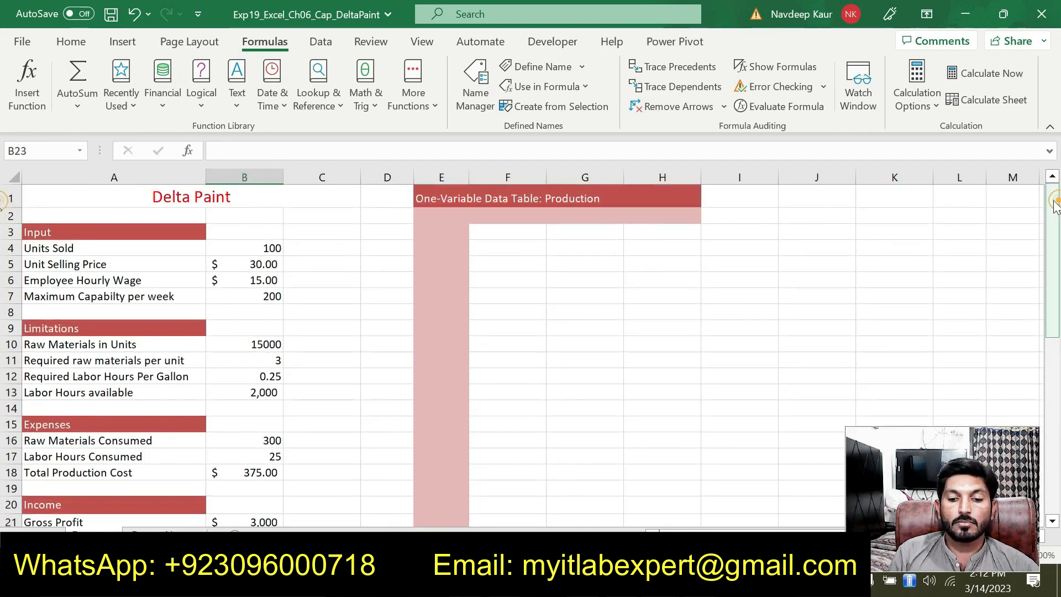
click(432, 231)
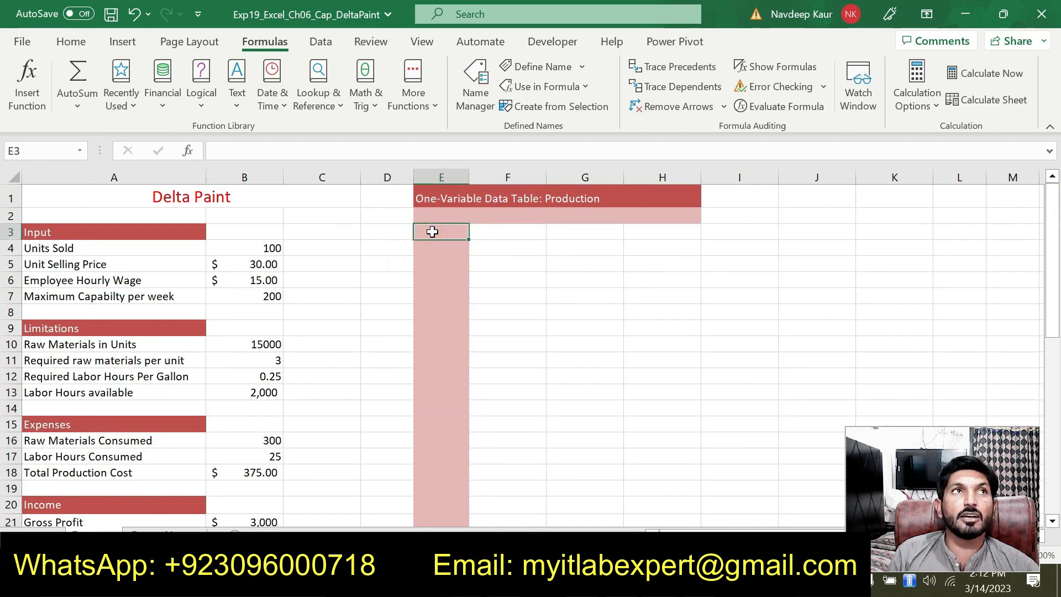
text(10)
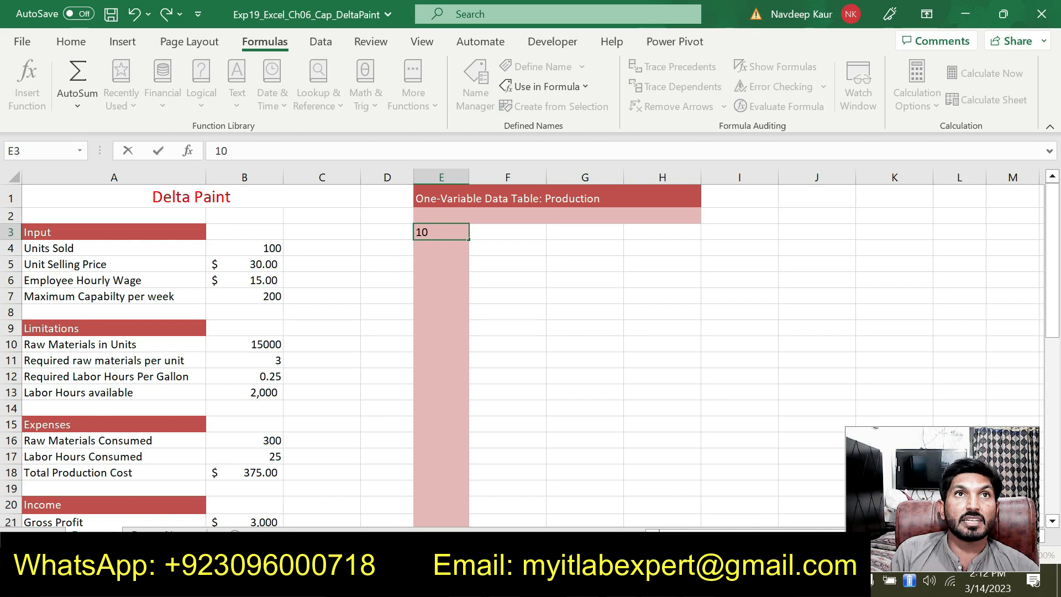
key(Return)
- Fill a linear series down column E from cell E3 with a step value of 10 and a stop value of 200
click(432, 231)
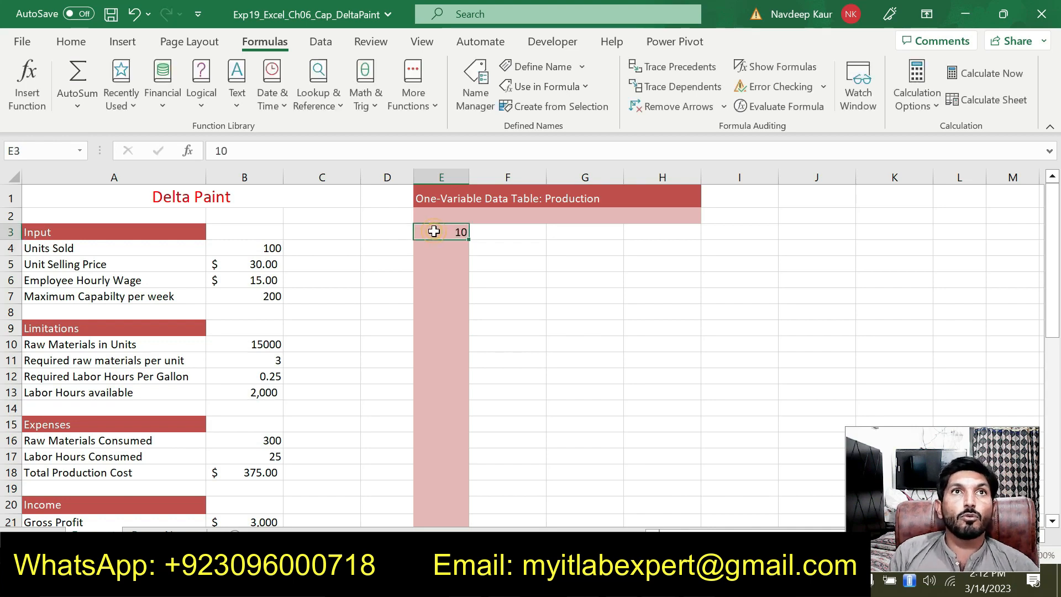
click(71, 42)
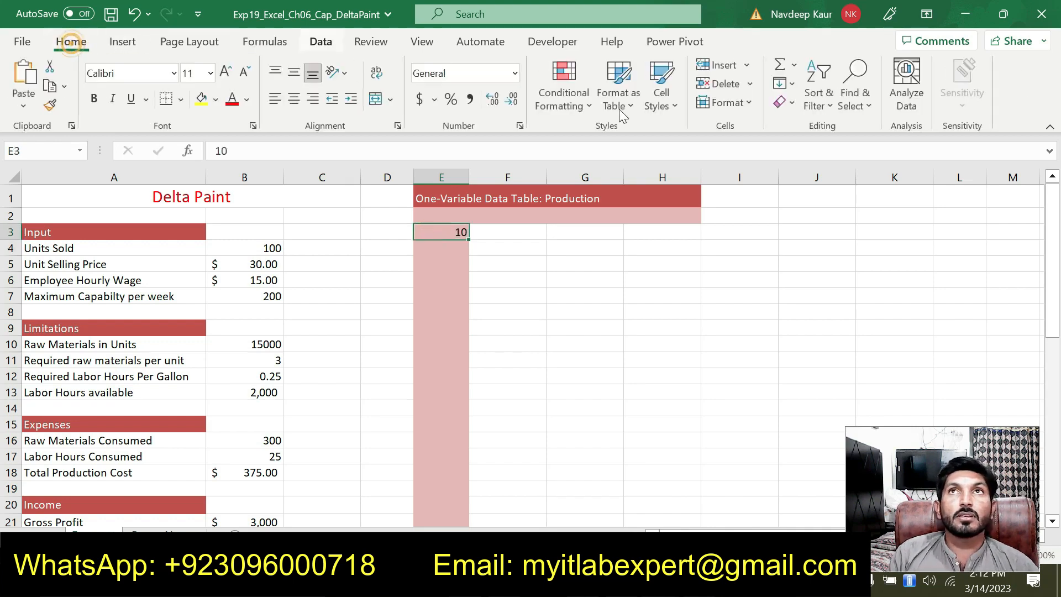
click(794, 85)
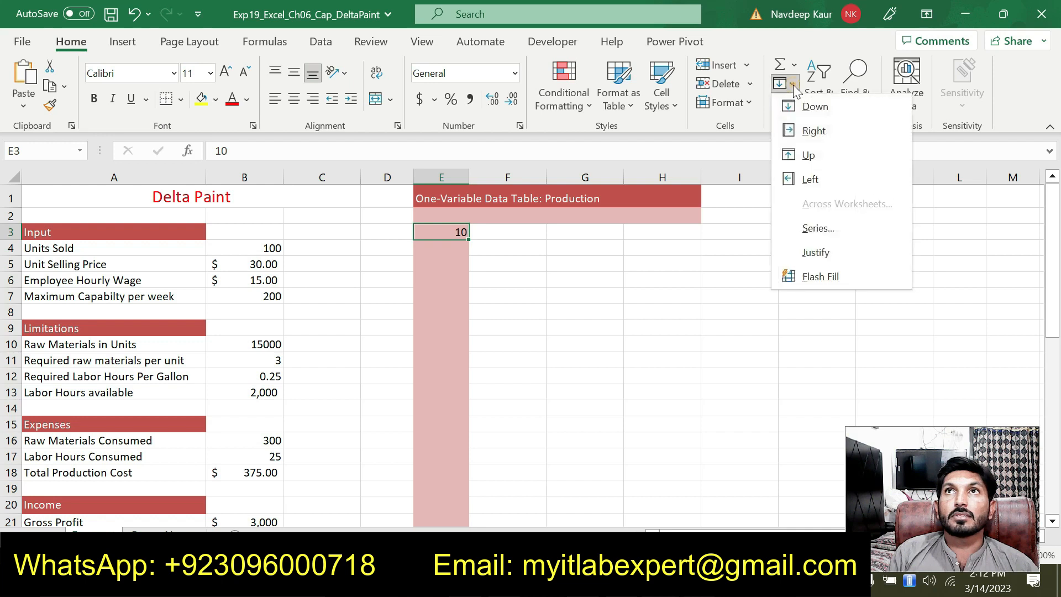
click(801, 219)
click(459, 265)
drag(514, 208, 654, 199)
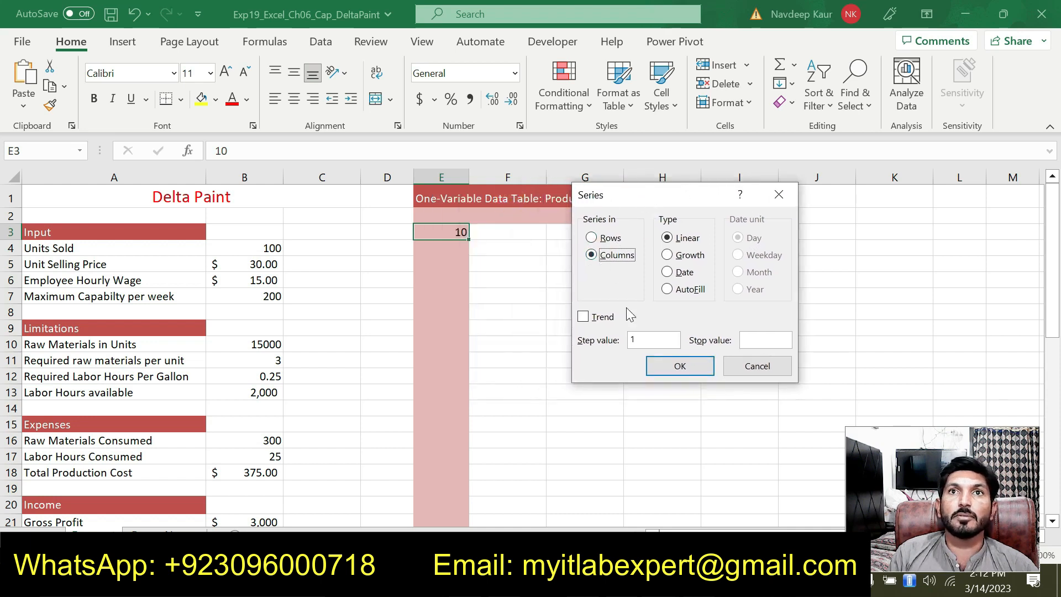
double_click(641, 340)
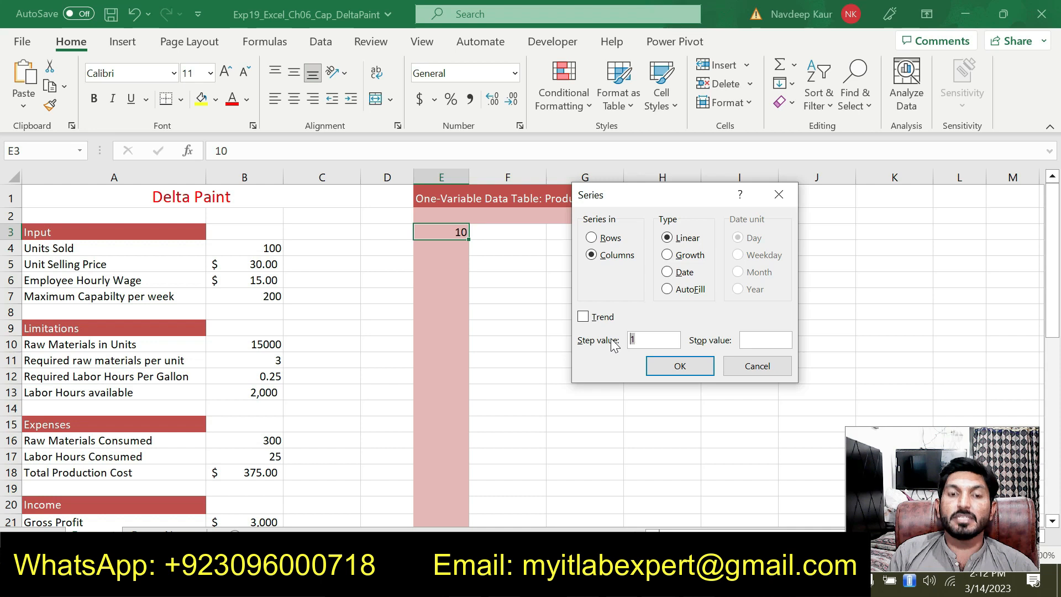
text(0)
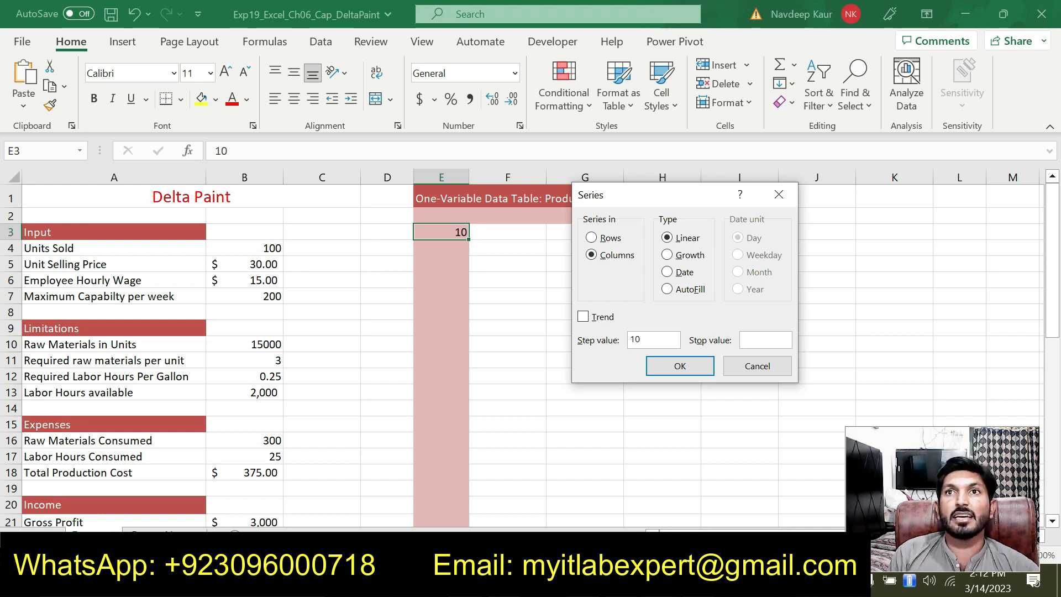
click(766, 340)
text(200)
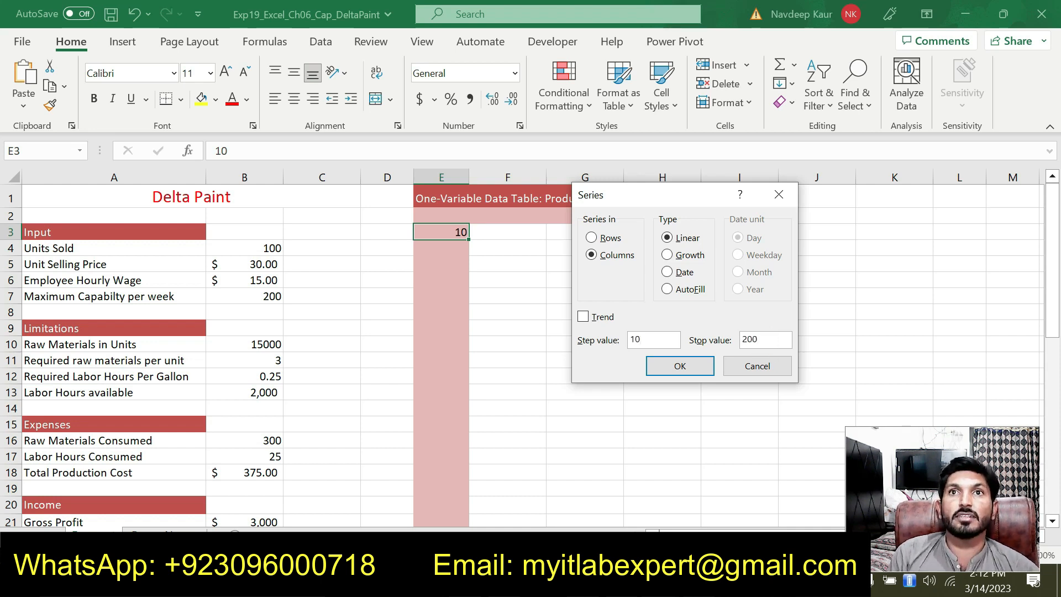
click(658, 367)
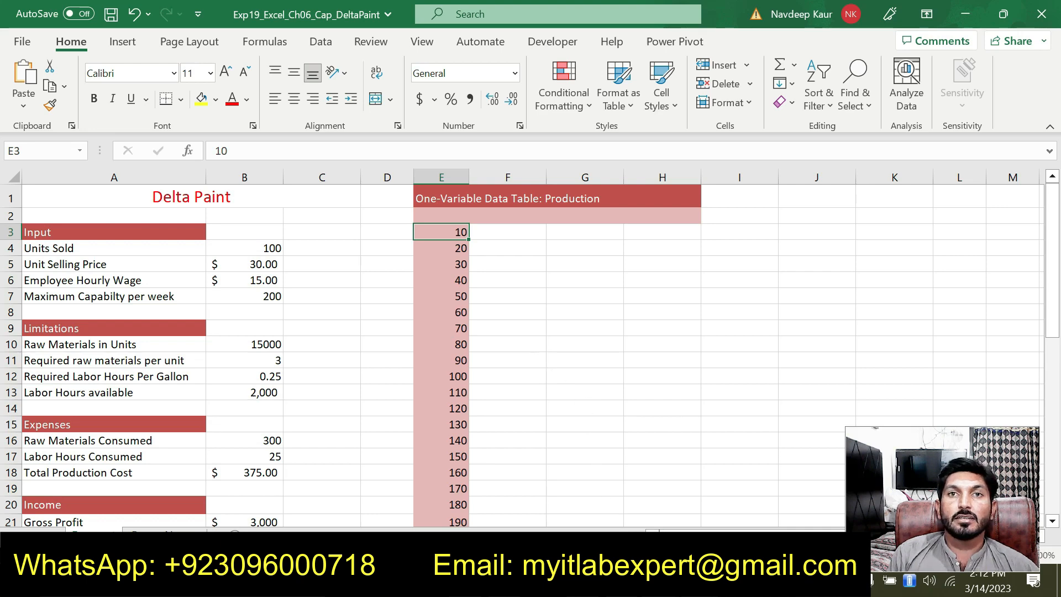
- Return to the Word instructions and move the green highlight from the step 6 text to the step 7 text
key(alt+Tab)
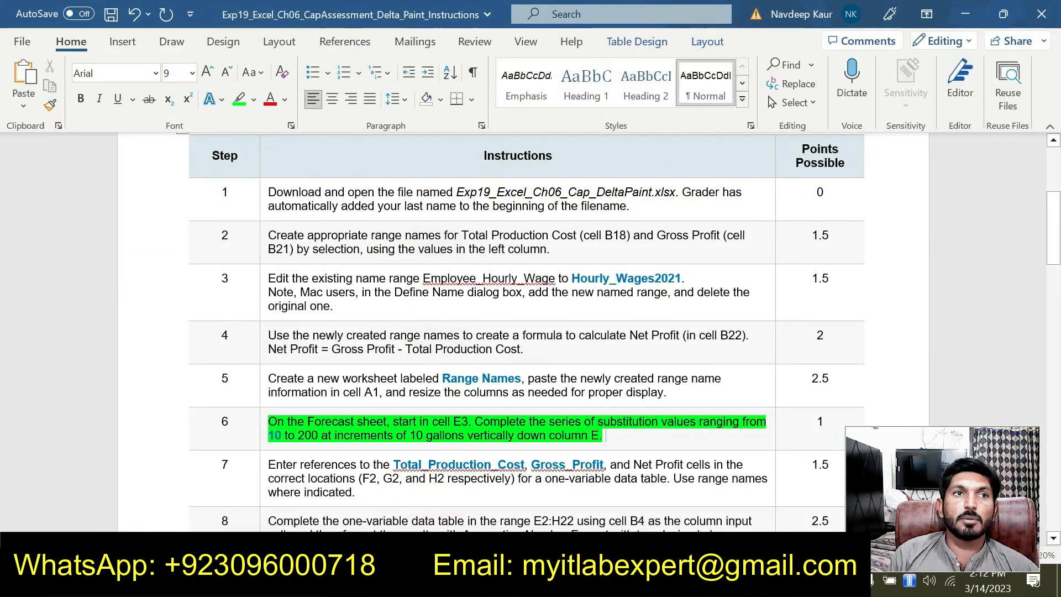
drag(607, 435, 269, 421)
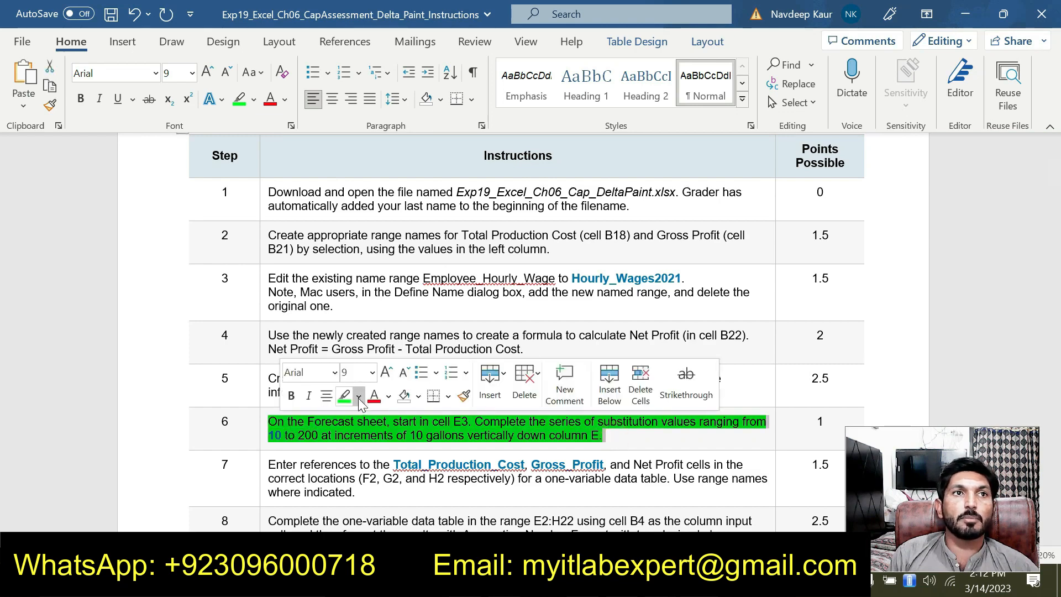
click(344, 396)
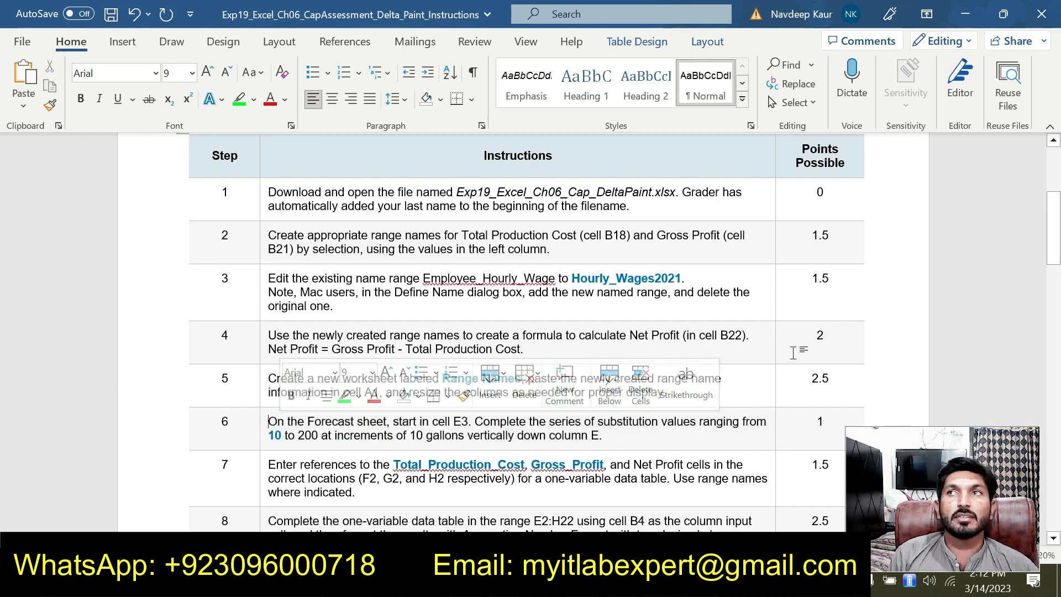
drag(1055, 270, 1056, 282)
drag(2, 281, 3, 276)
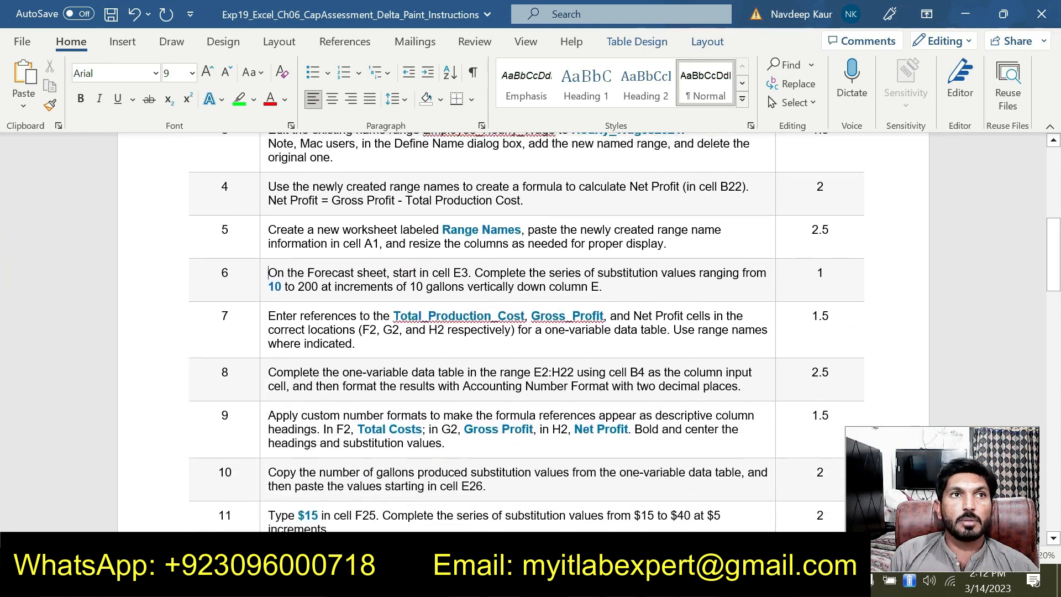
drag(268, 315, 354, 344)
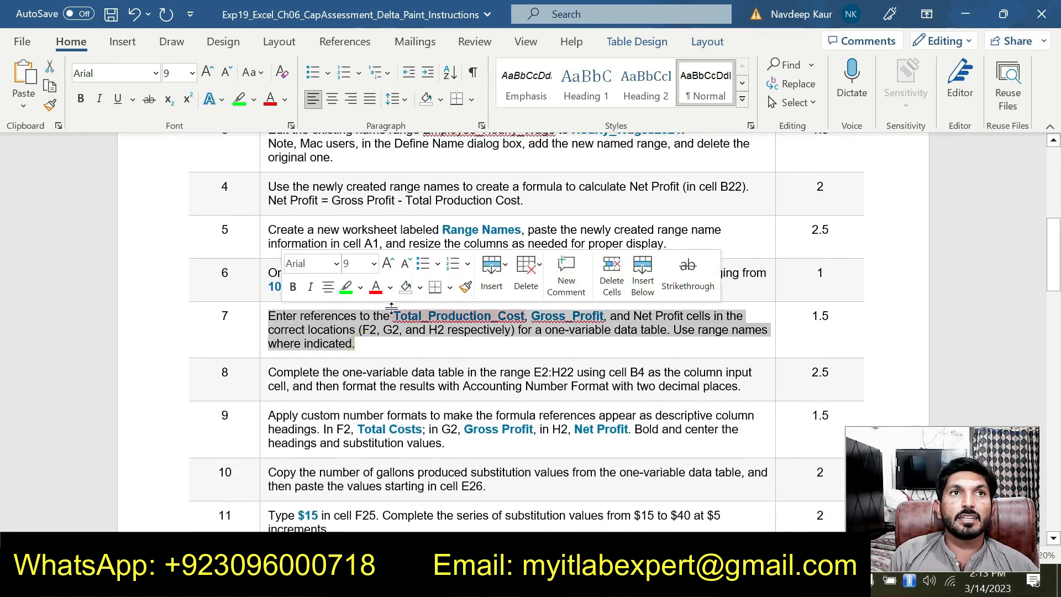
click(346, 287)
click(414, 348)
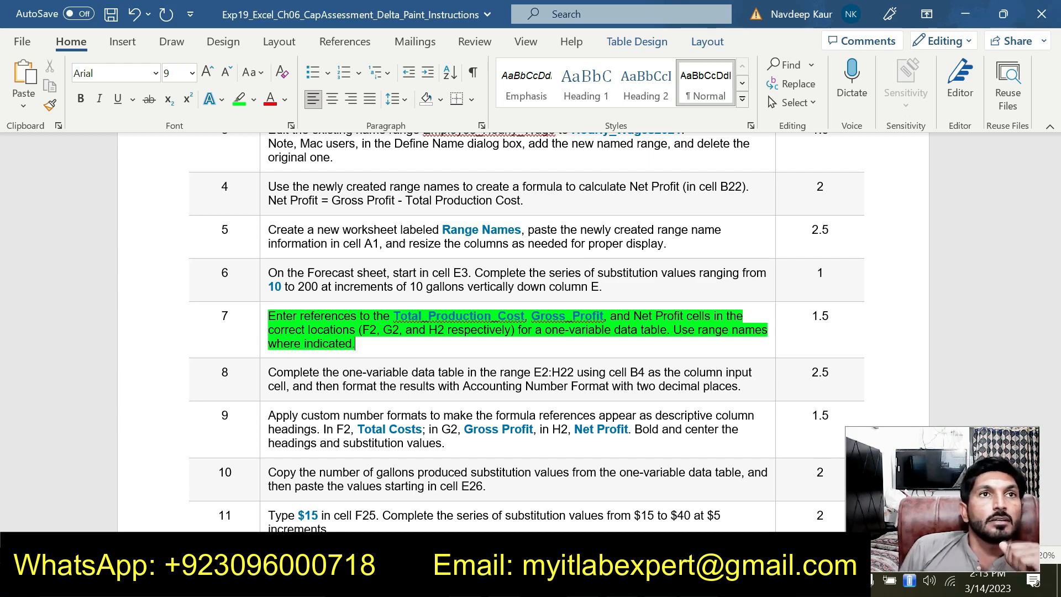
click(414, 349)
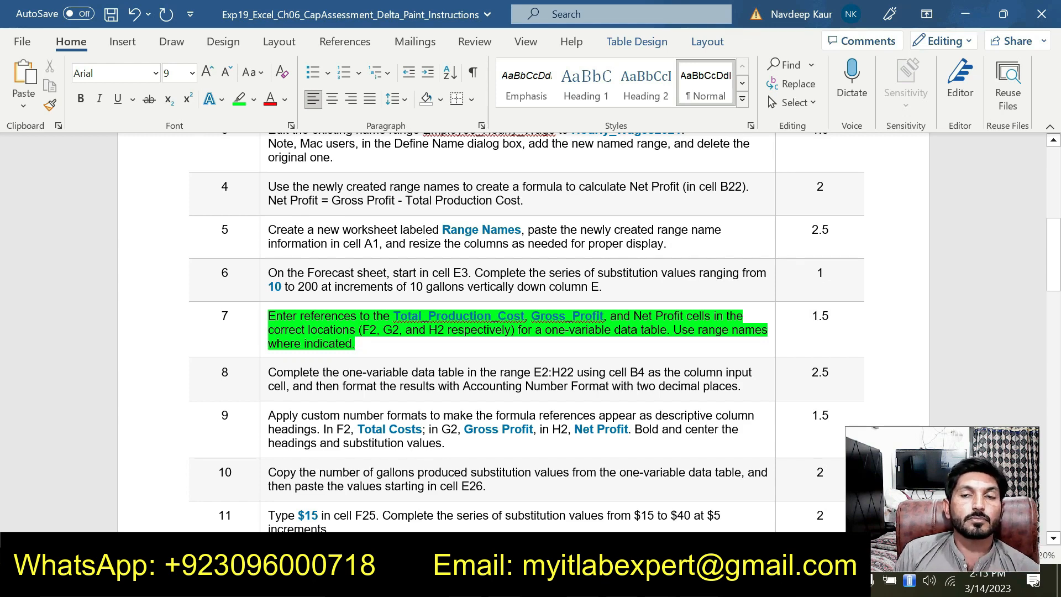
- Switch to the Excel workbook and enter a reference to Total_Production_Cost in cell F2 of the Forecast sheet
key(alt+Tab)
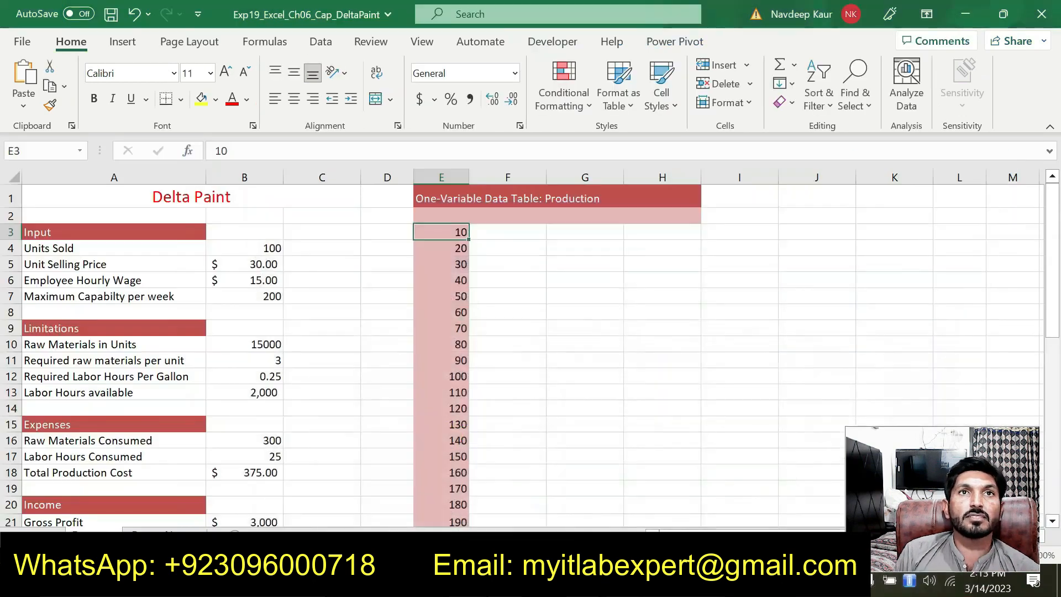
click(494, 217)
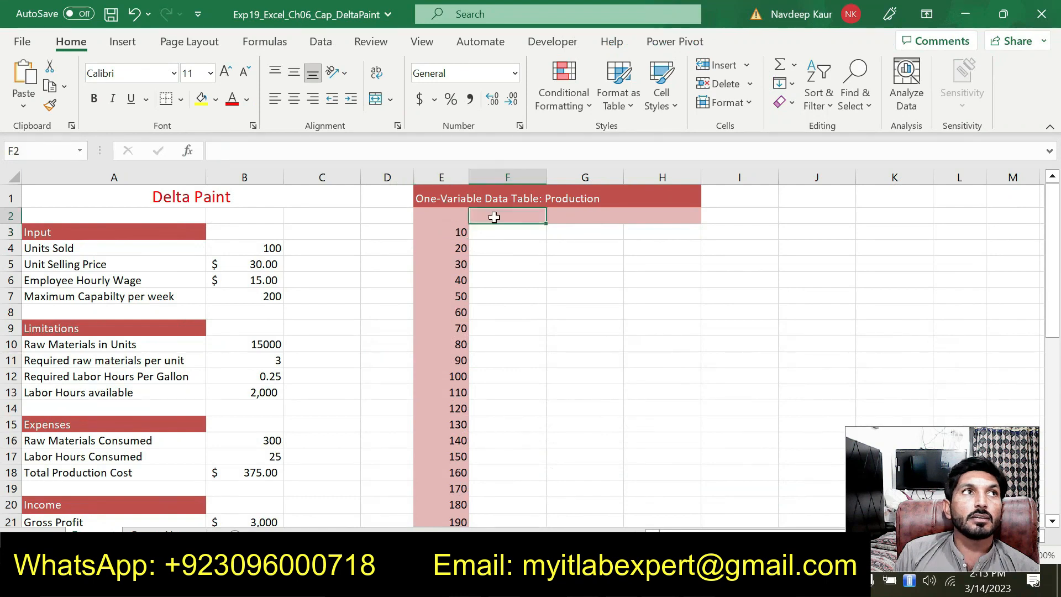
text(=)
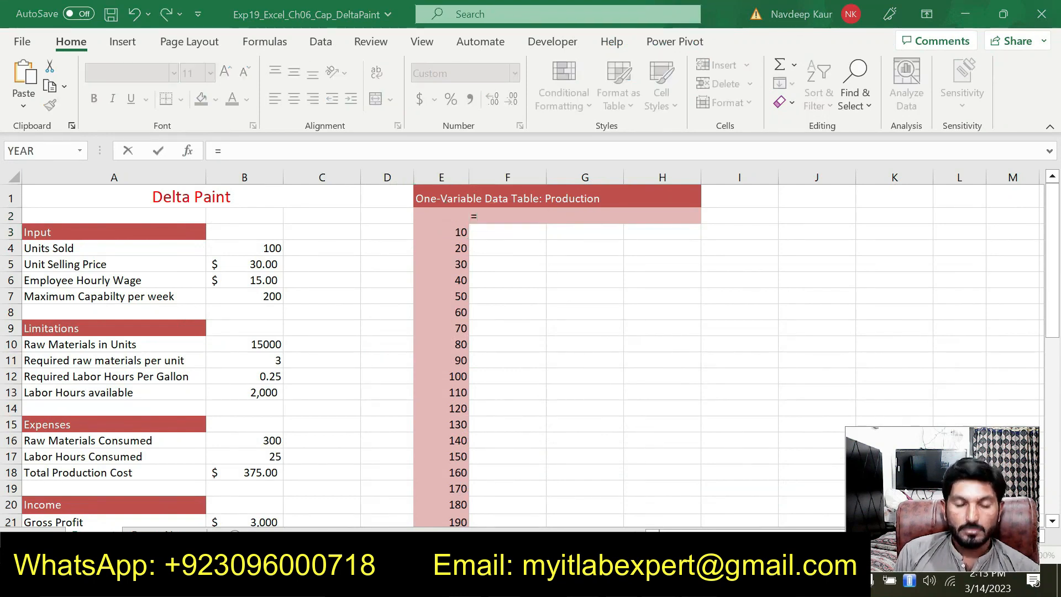
key(alt+Tab)
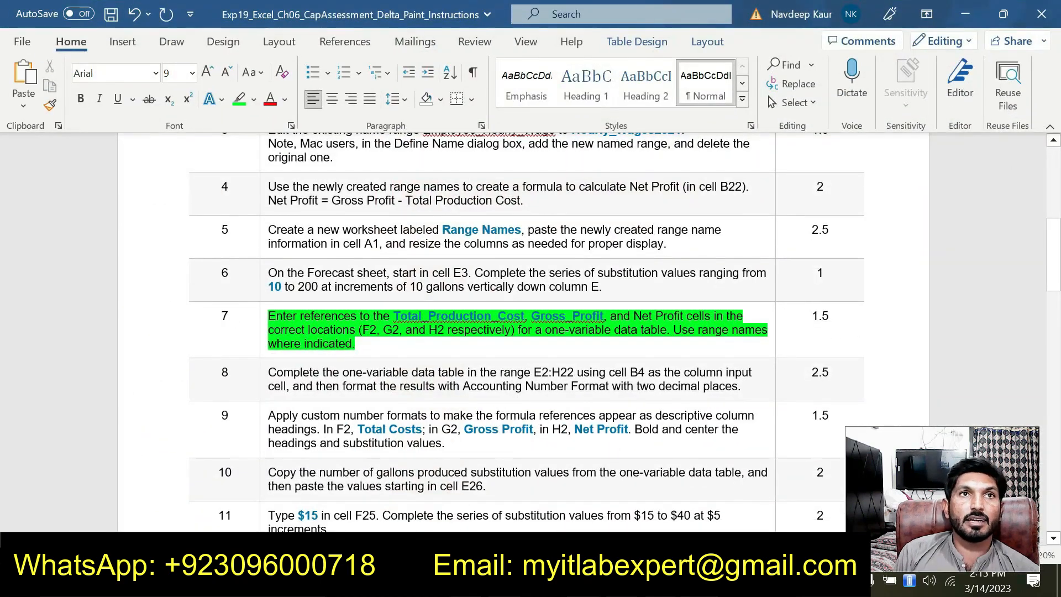
key(alt+Tab)
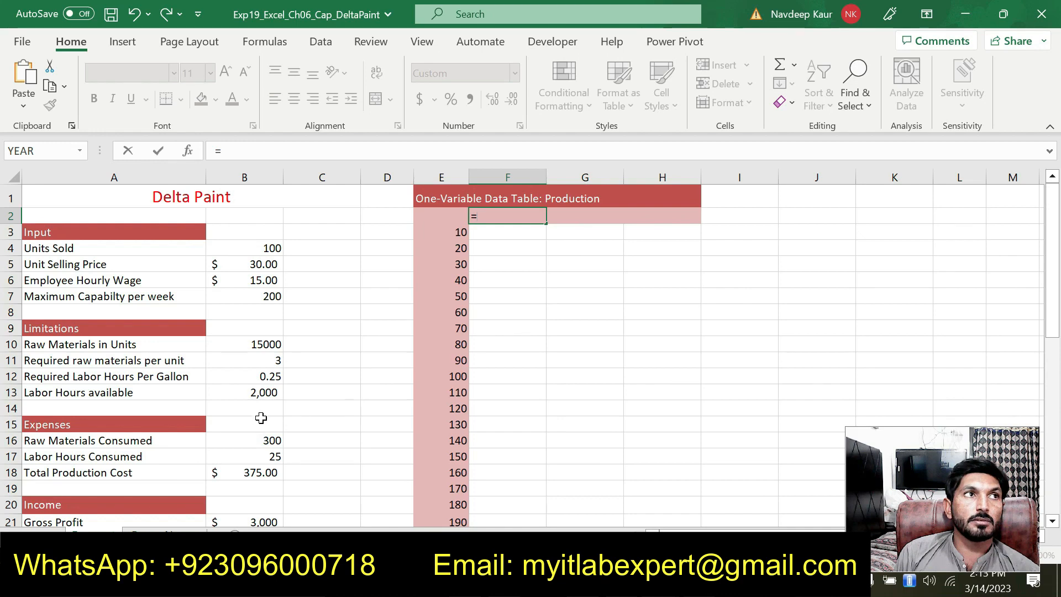
click(254, 474)
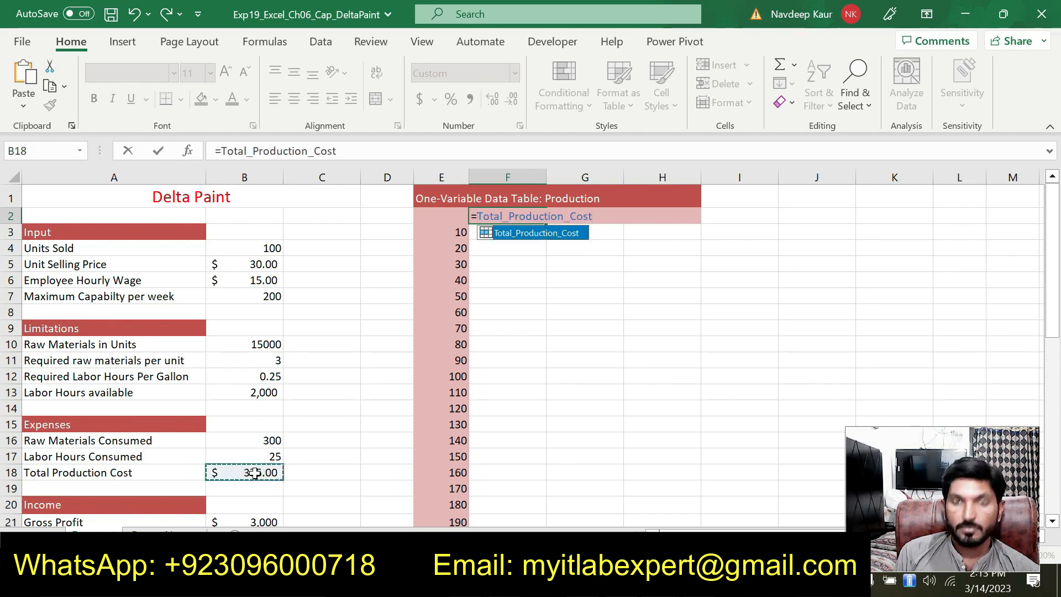
key(Return)
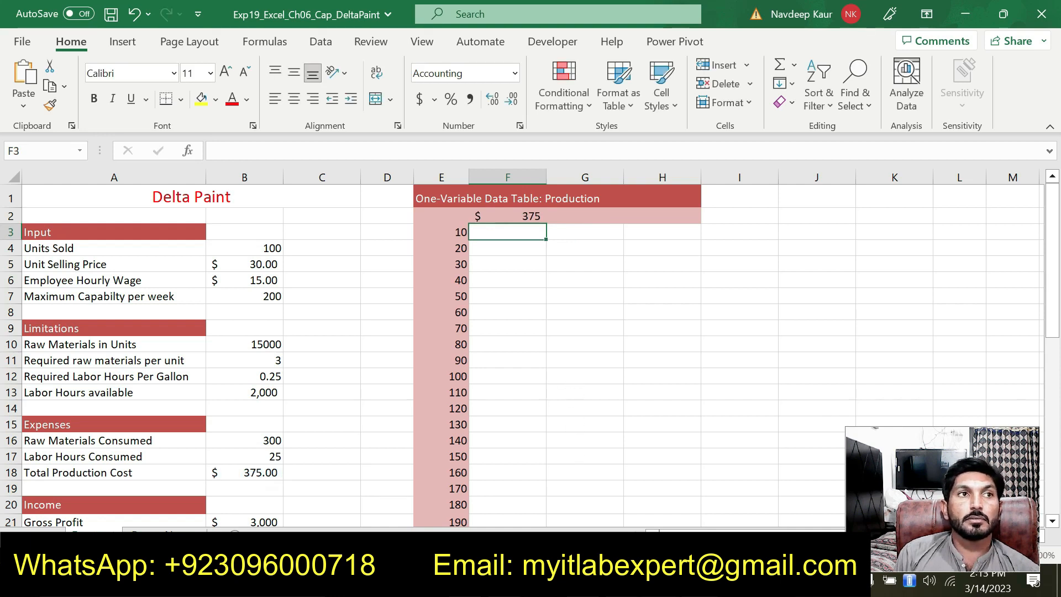
- Recheck step 7 in the Word instructions, then enter a reference to the Gross Profit cell in G2 of the Excel Forecast sheet
mouse_move(699, 583)
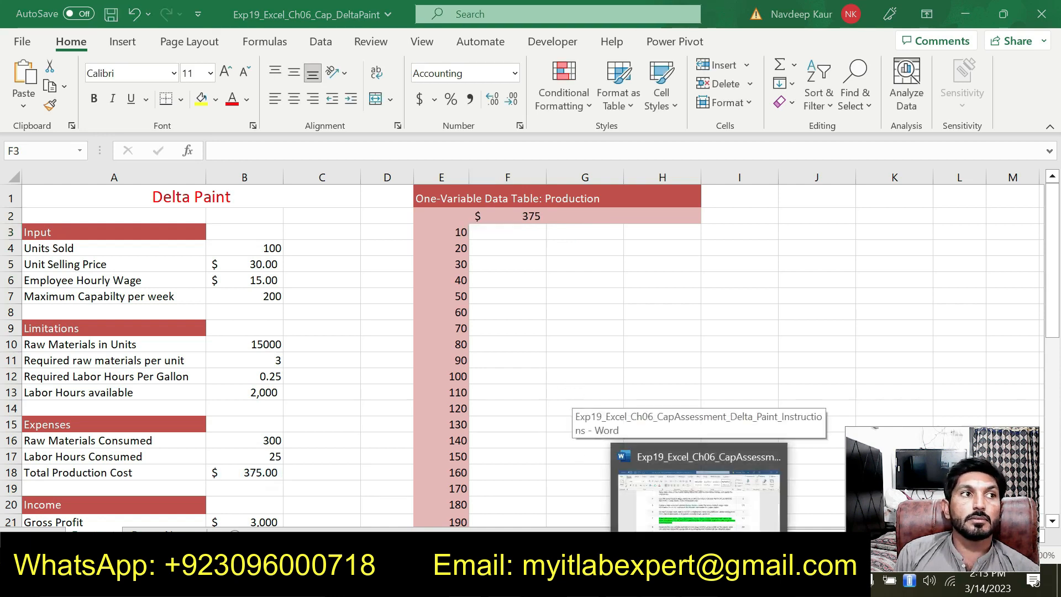
click(699, 498)
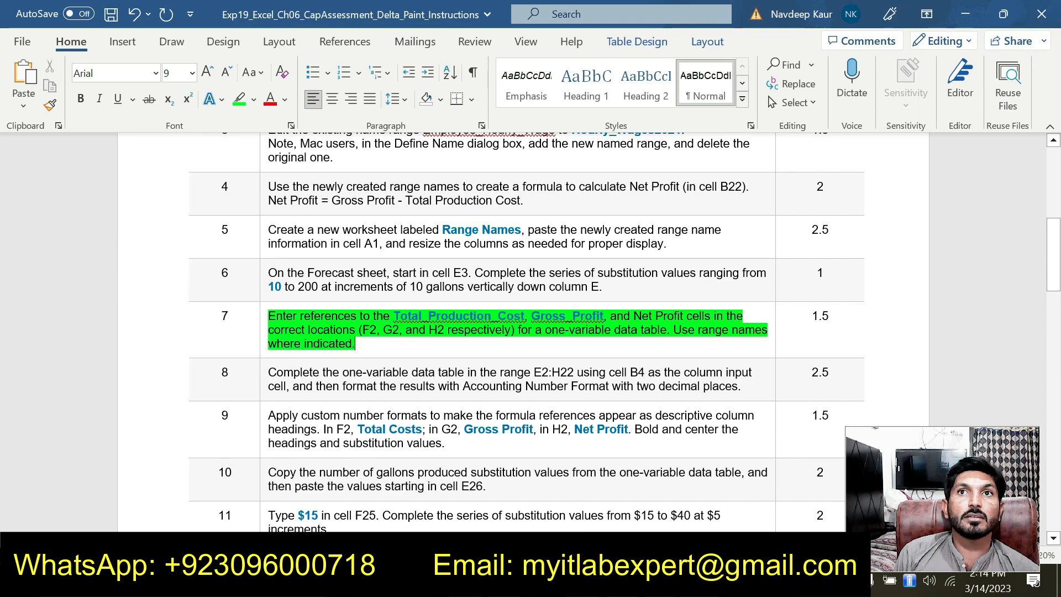
key(alt+Tab)
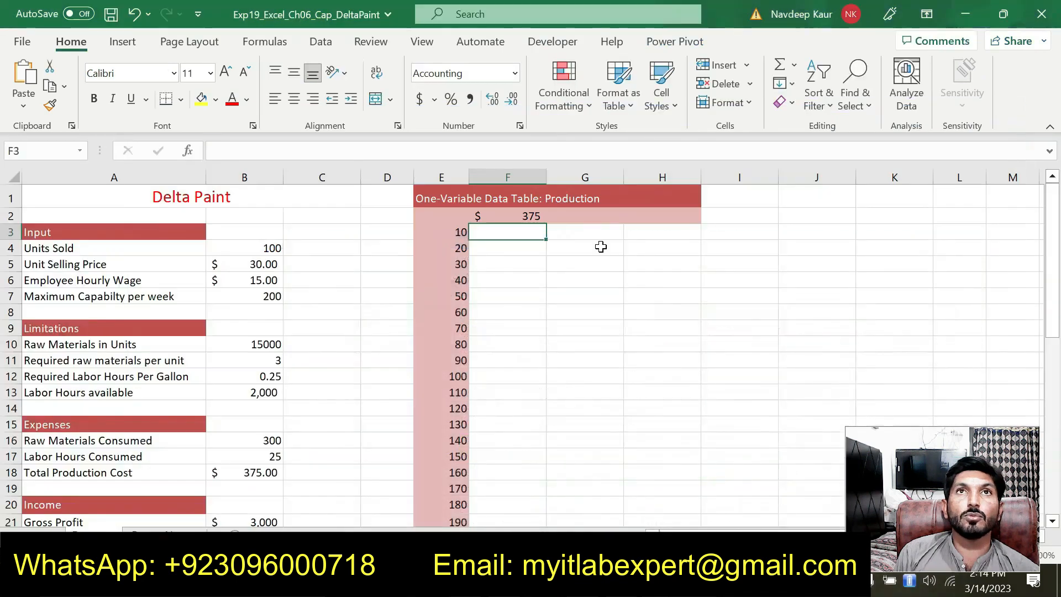
click(575, 214)
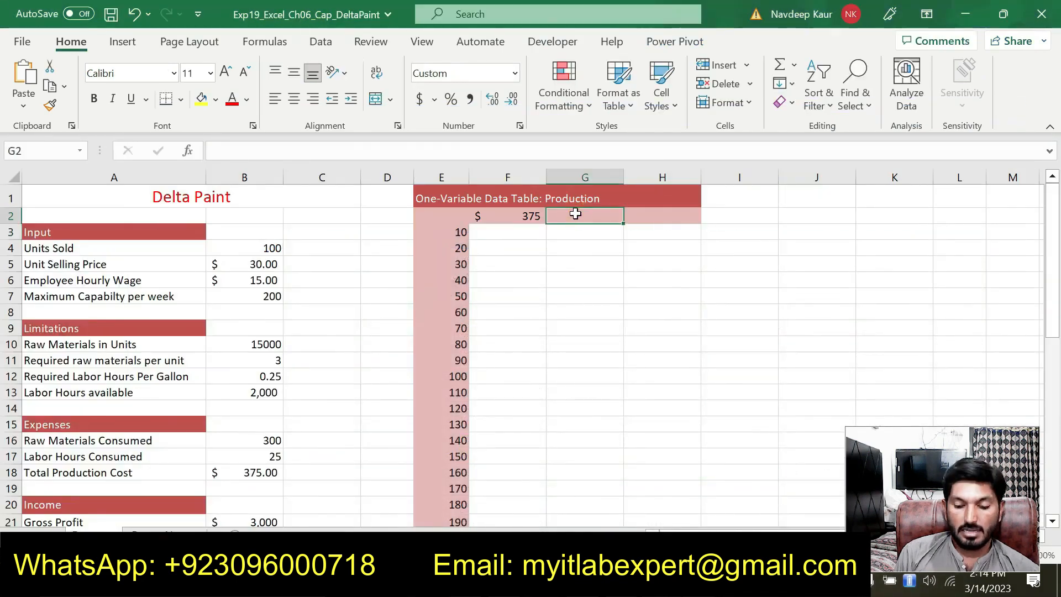
text(=)
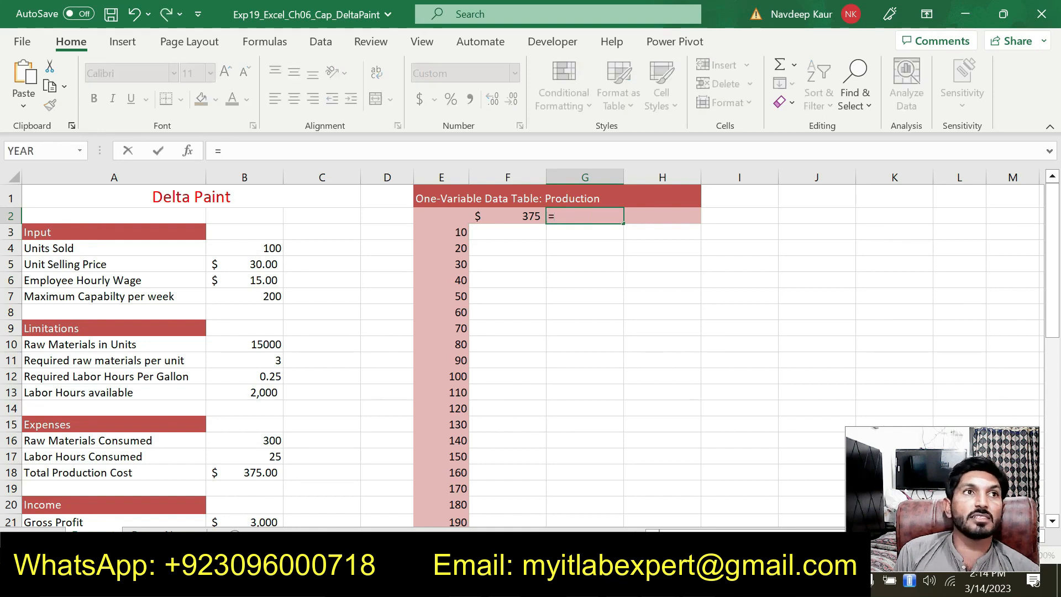
click(256, 516)
key(Return)
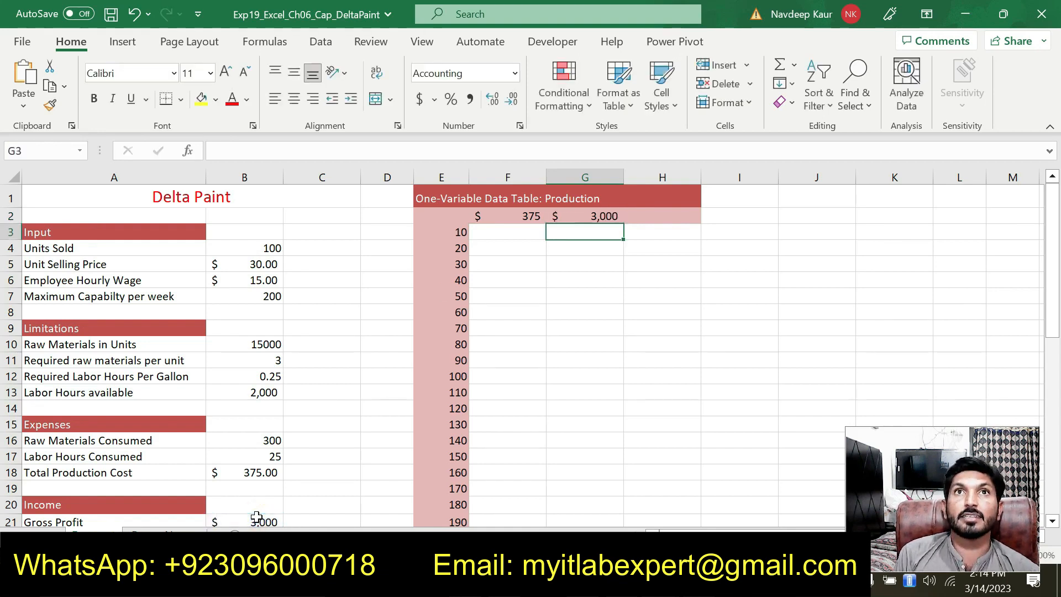
- Enter the formula =B22 in cell H2 to reference Net Profit, consulting the Word instructions for the required reference
click(631, 215)
text(=)
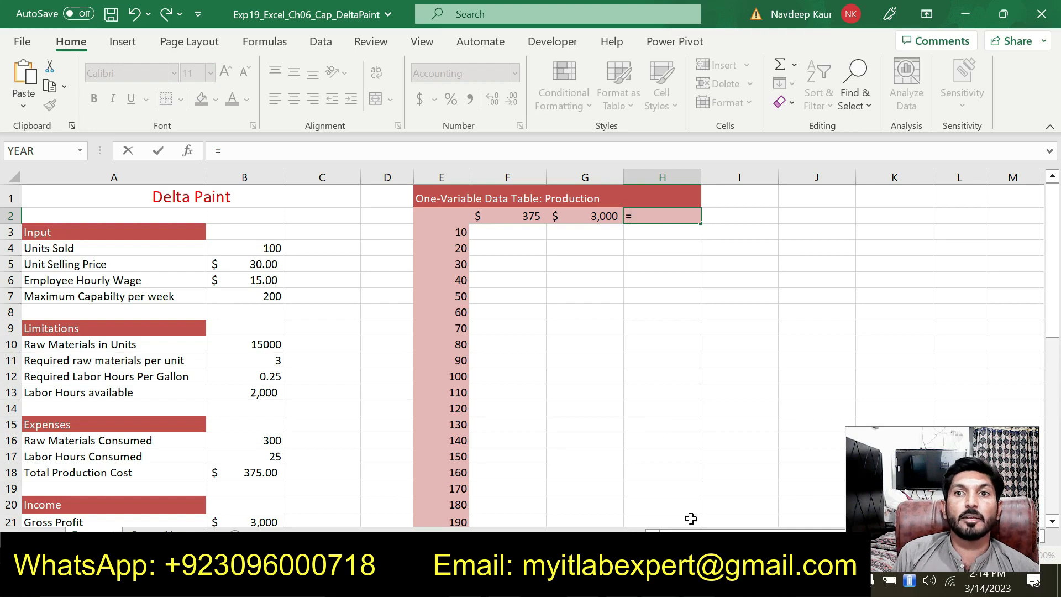
key(alt+Tab)
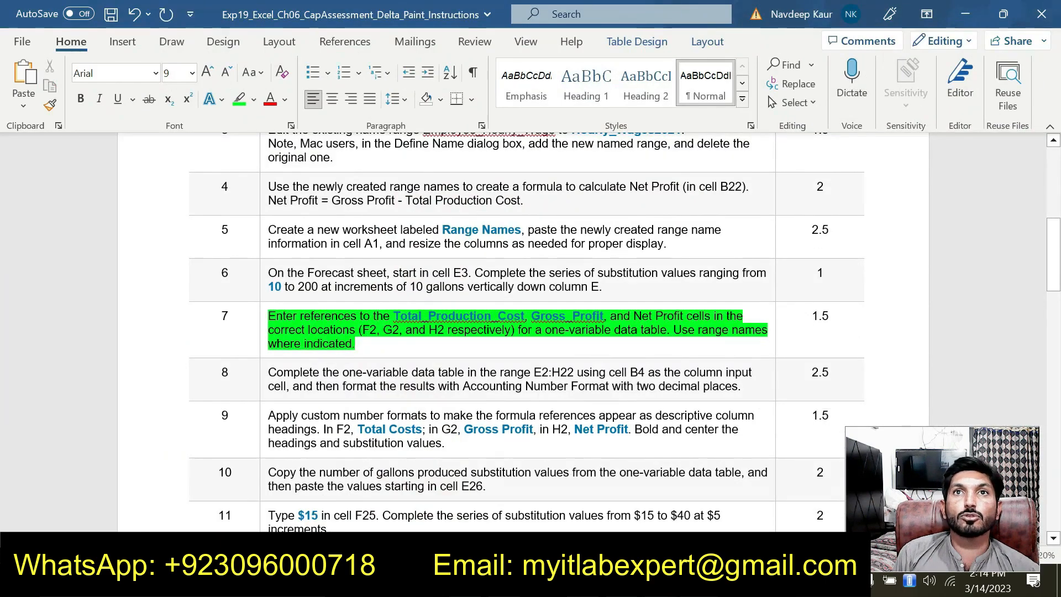
key(alt+Tab)
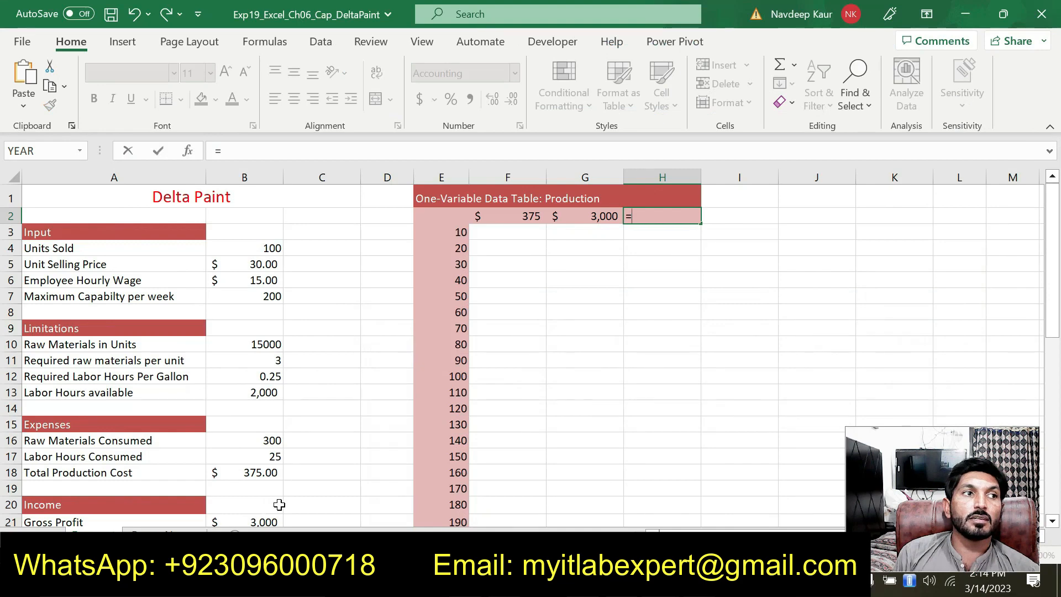
drag(1050, 263, 1055, 304)
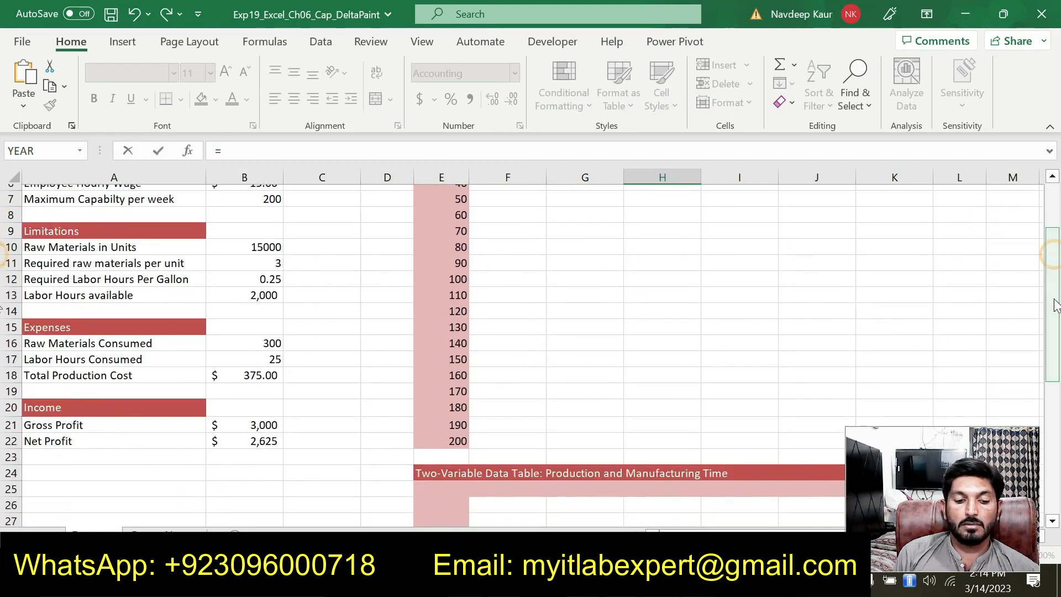
click(271, 445)
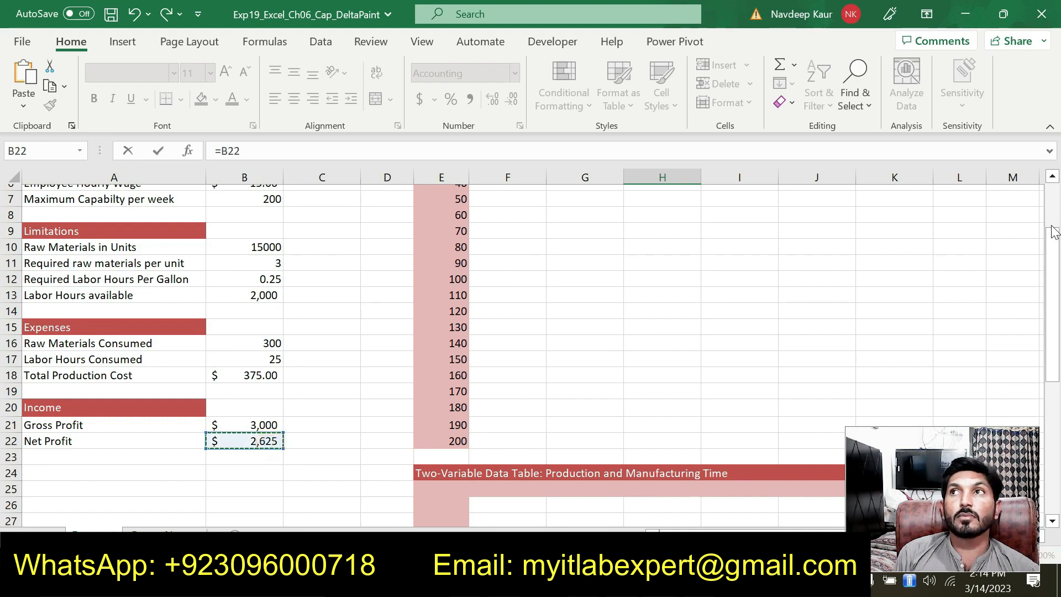
scroll(3, 219, up, 2)
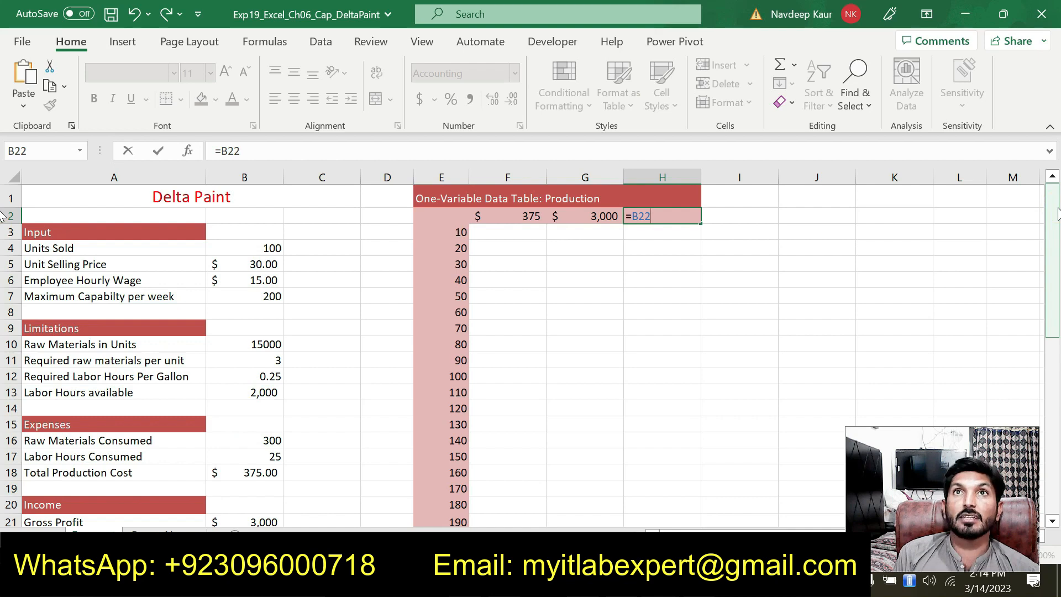
key(Return)
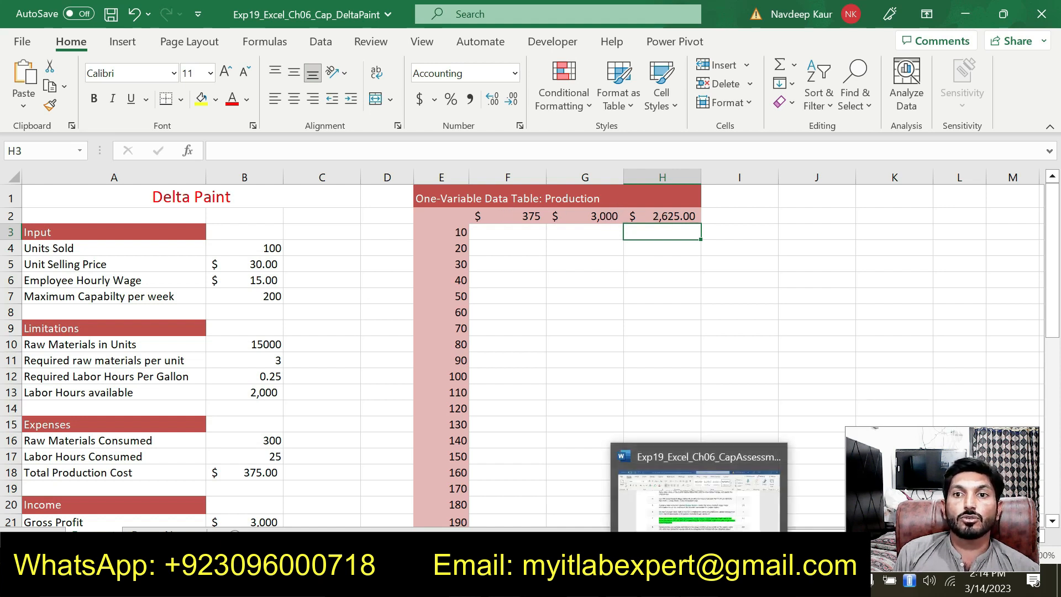
- Return to the Word instructions and move the green highlight from the step 7 text to the step 8 text
click(699, 580)
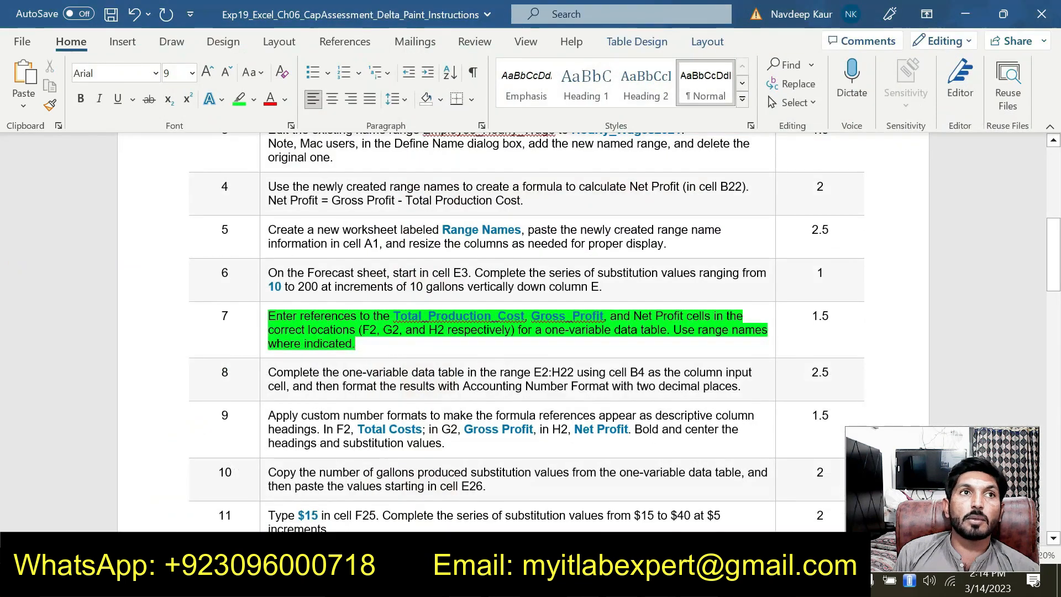
drag(269, 316, 365, 344)
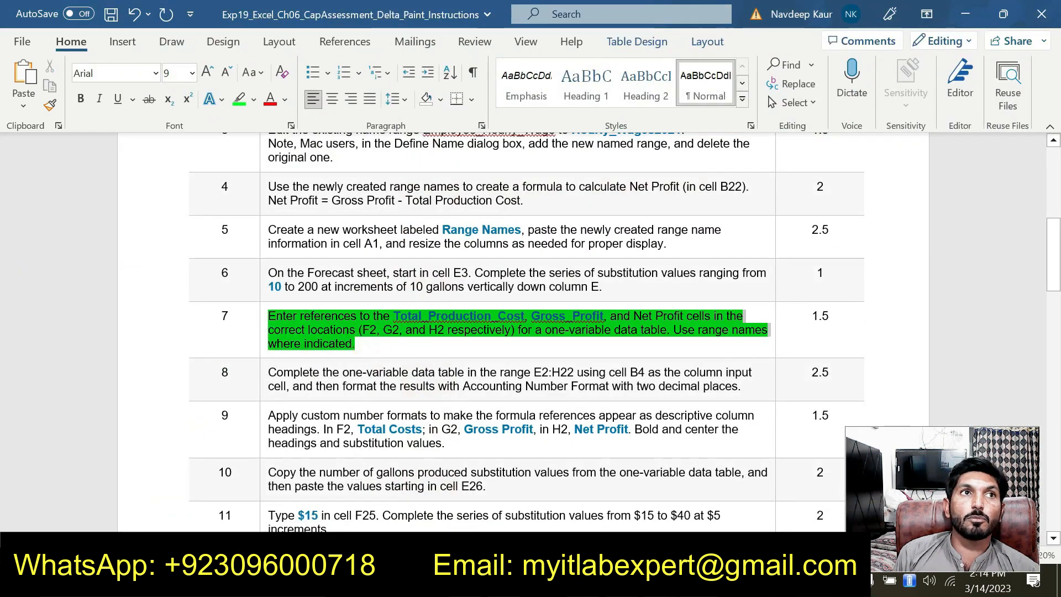
click(343, 287)
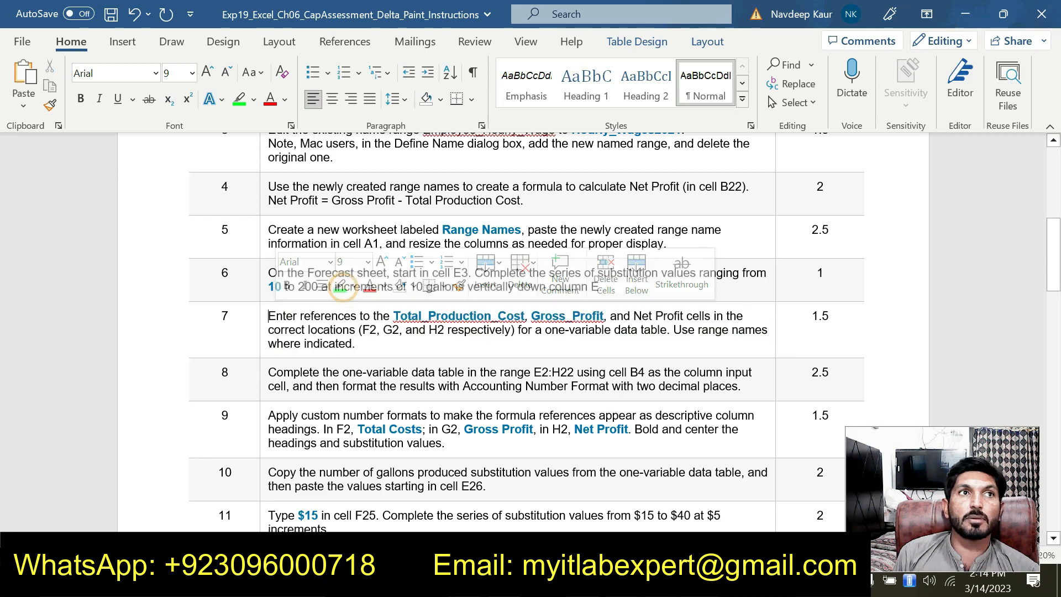
drag(268, 372, 741, 386)
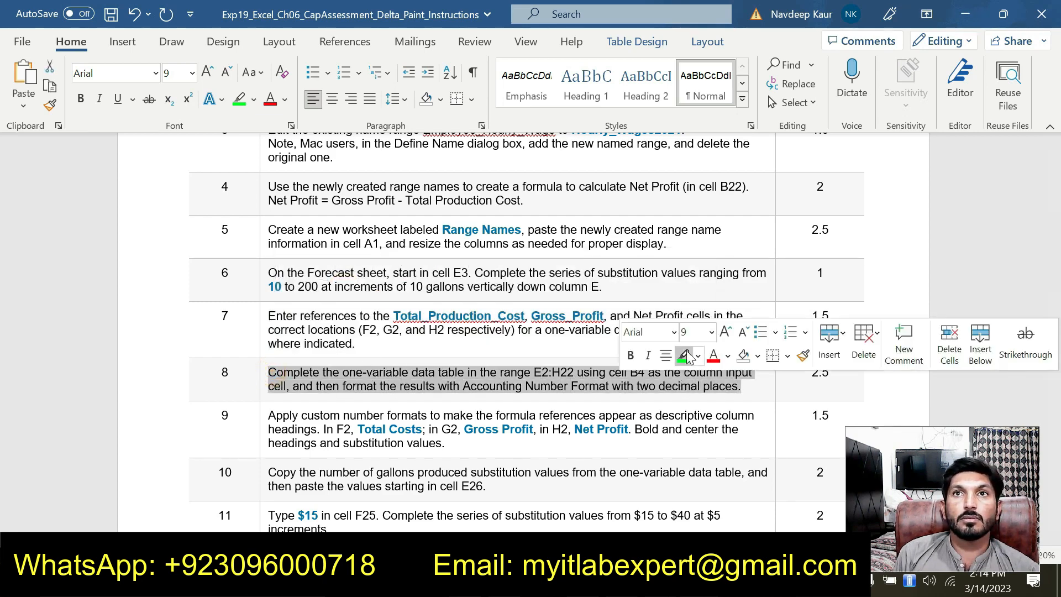
click(686, 350)
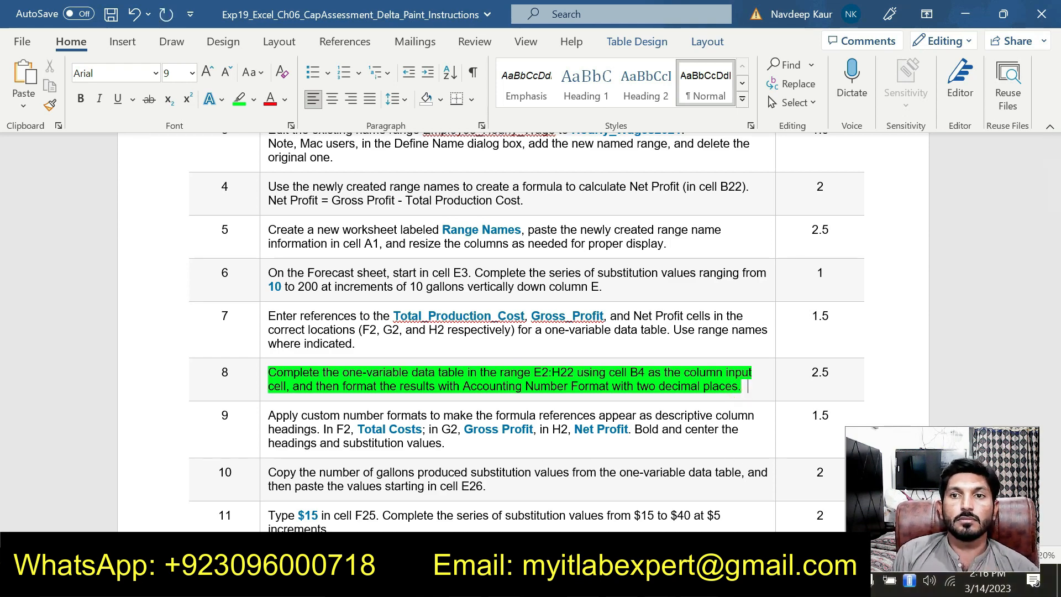
- Switch to the Excel workbook and create a one-variable data table in the range E2:H22 with cell B4 as the column input cell
key(alt+Tab)
click(50, 152)
text(E2:H22)
key(Return)
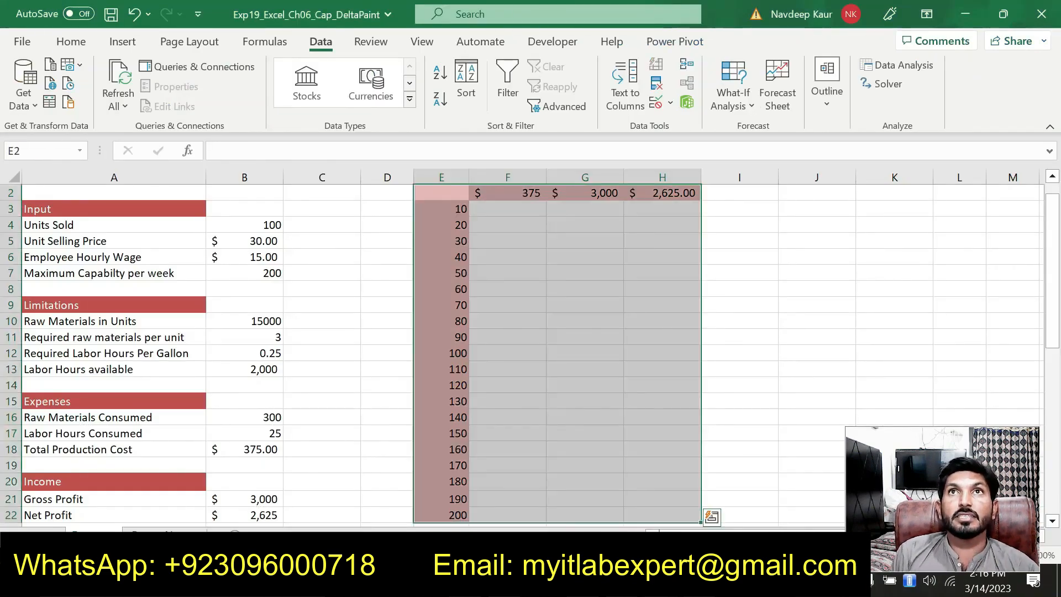
click(70, 41)
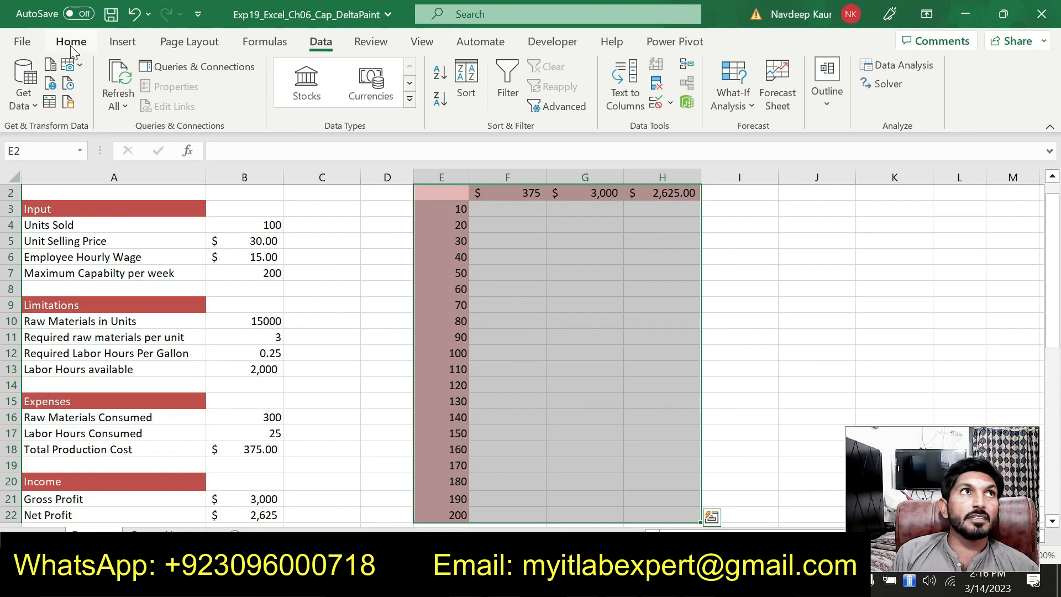
click(320, 45)
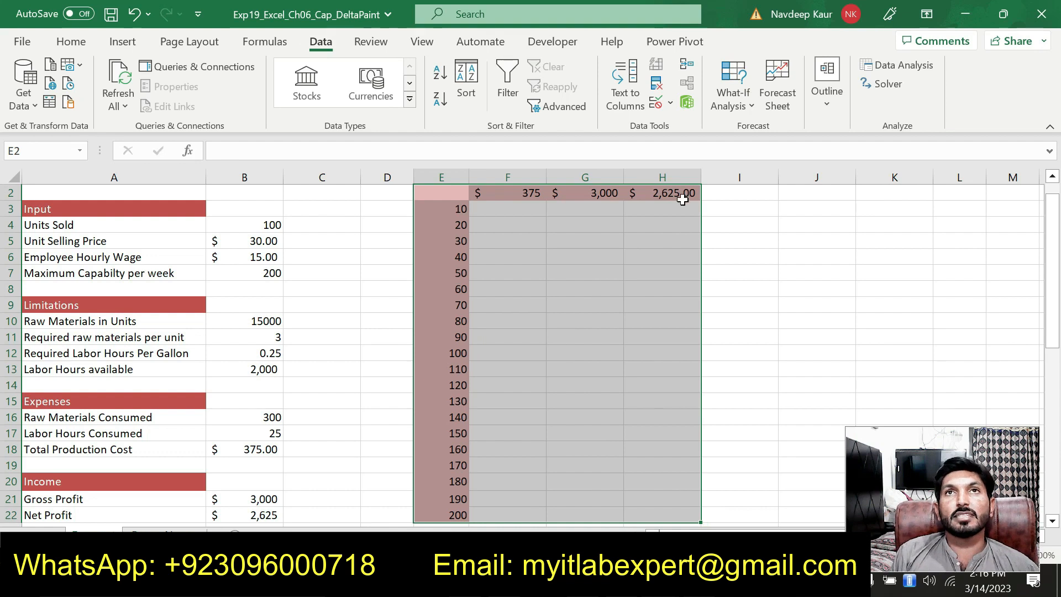
click(742, 112)
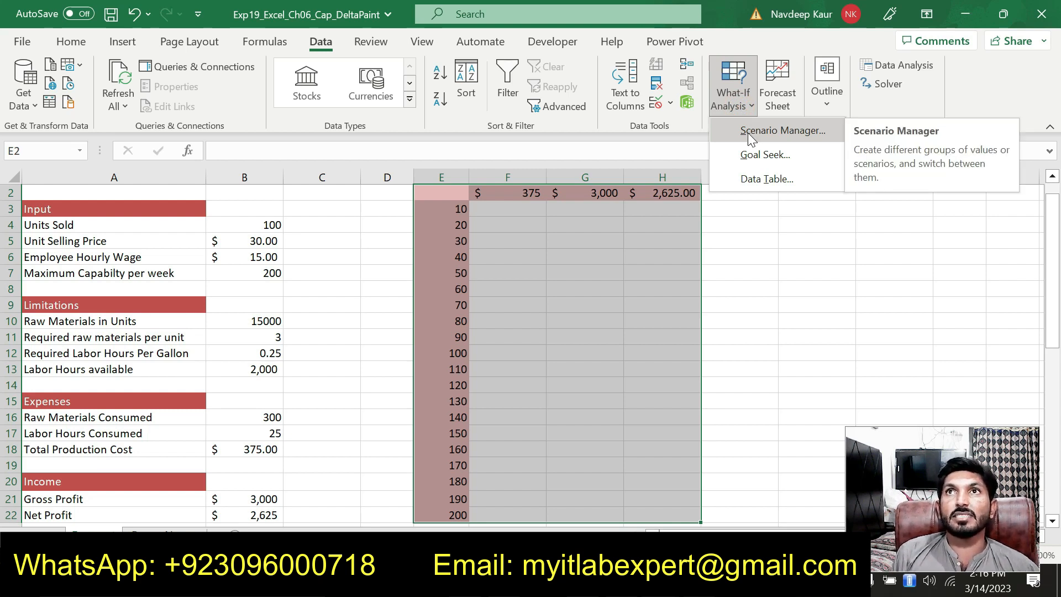
click(760, 178)
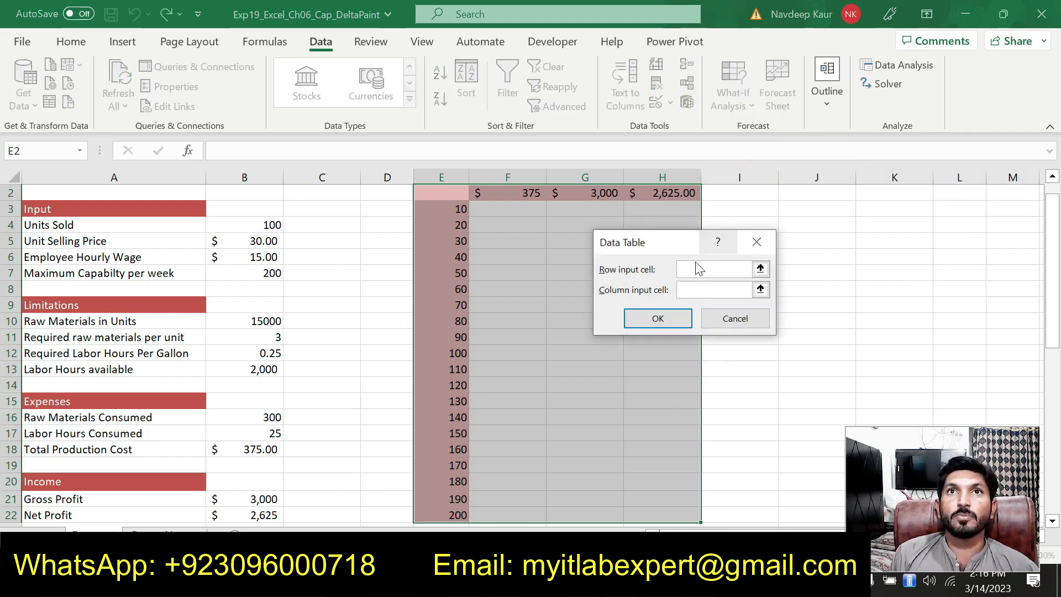
key(alt+Tab)
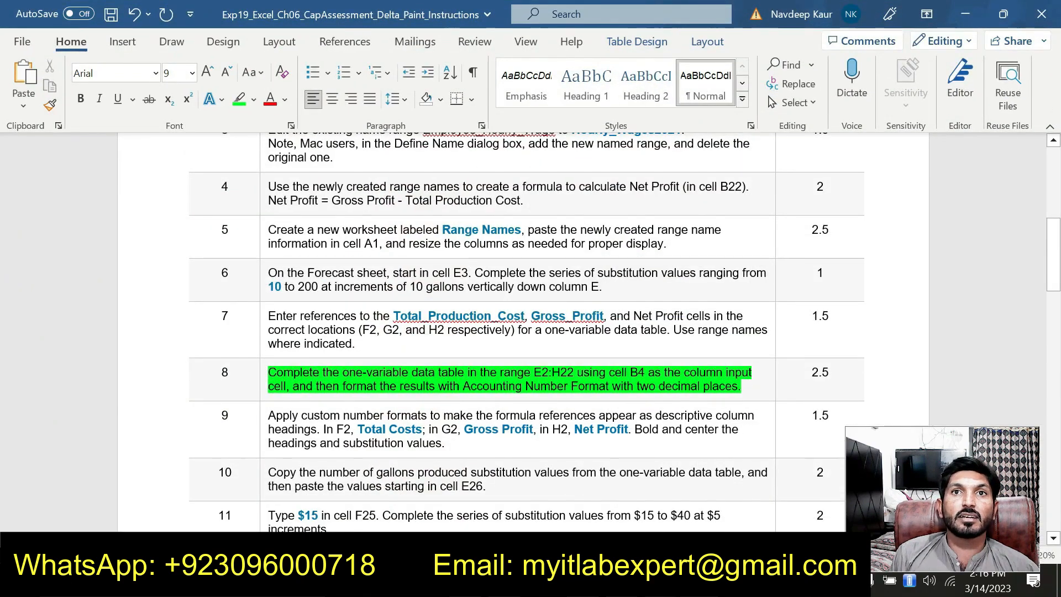
right_click(699, 584)
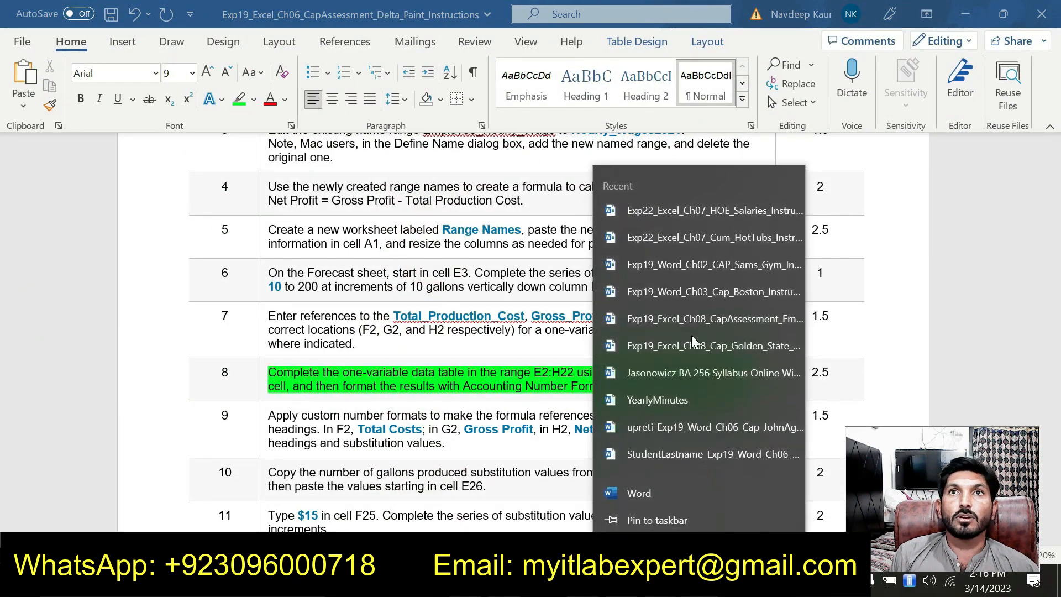
key(alt+Tab)
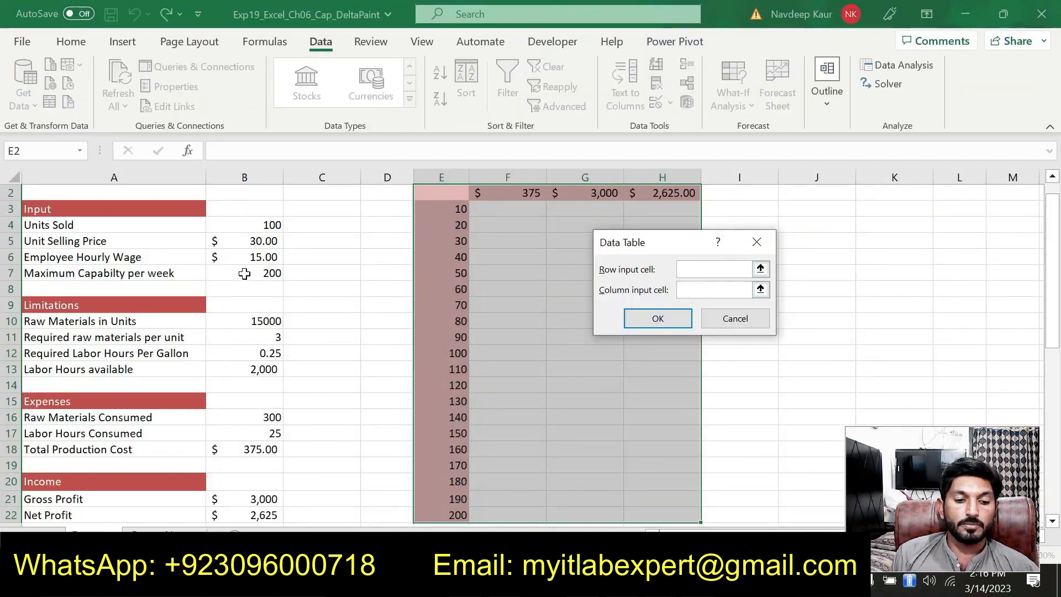
click(267, 225)
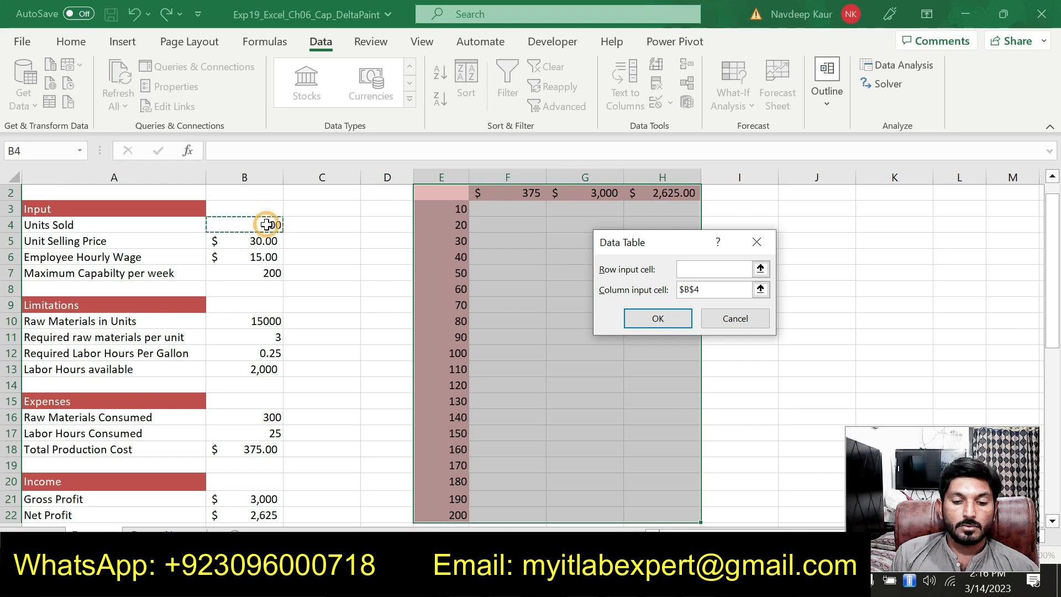
click(656, 318)
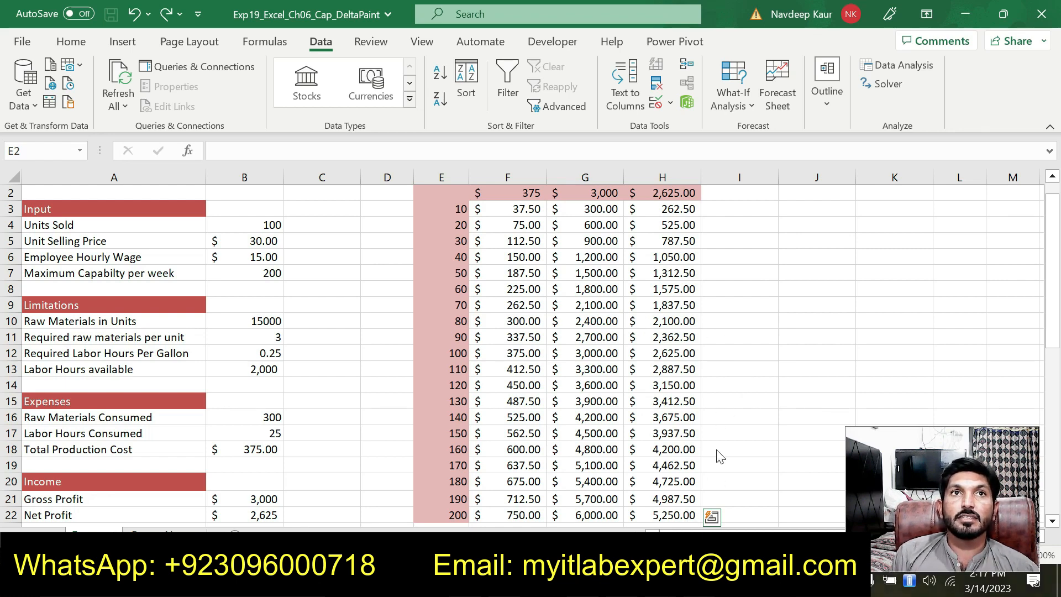
- Recheck step 8 in the Word instructions, then format F3:H22 on the Excel Forecast sheet as Accounting with 2 decimal places and the $ symbol
key(alt+Tab)
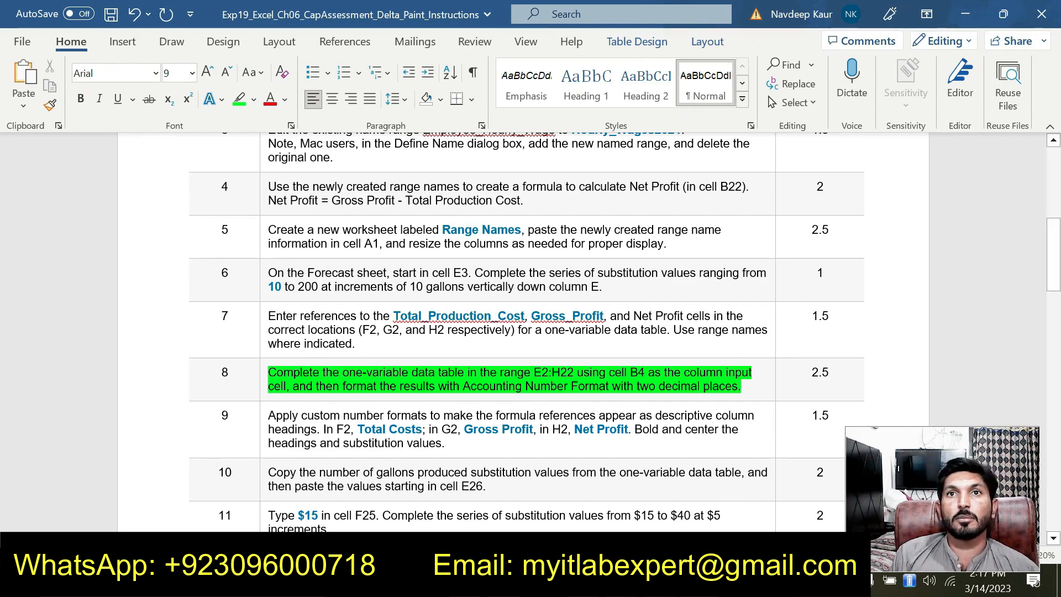
click(741, 387)
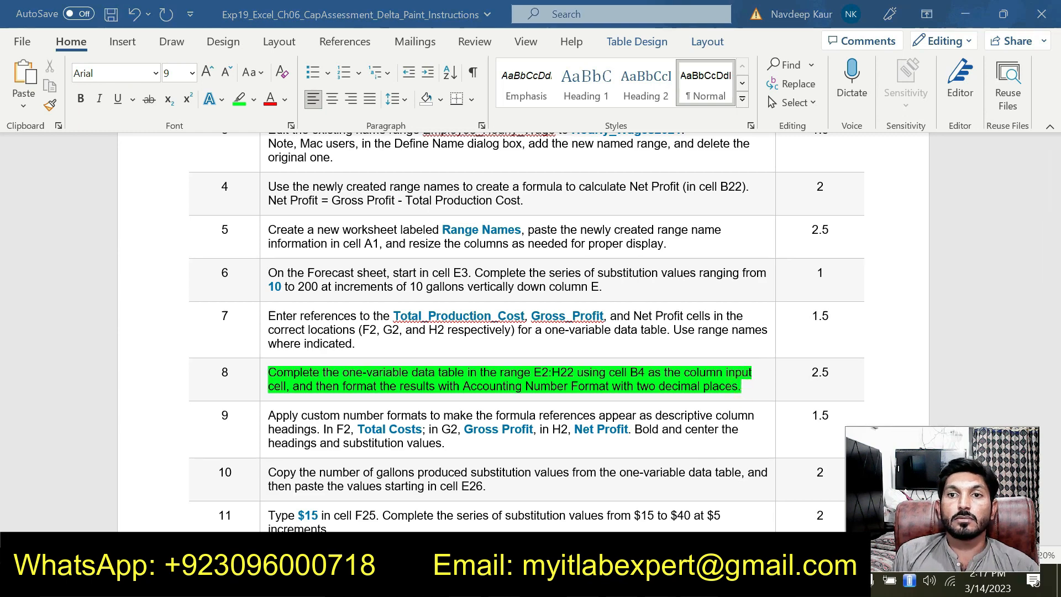
key(alt+Tab)
drag(512, 205, 650, 515)
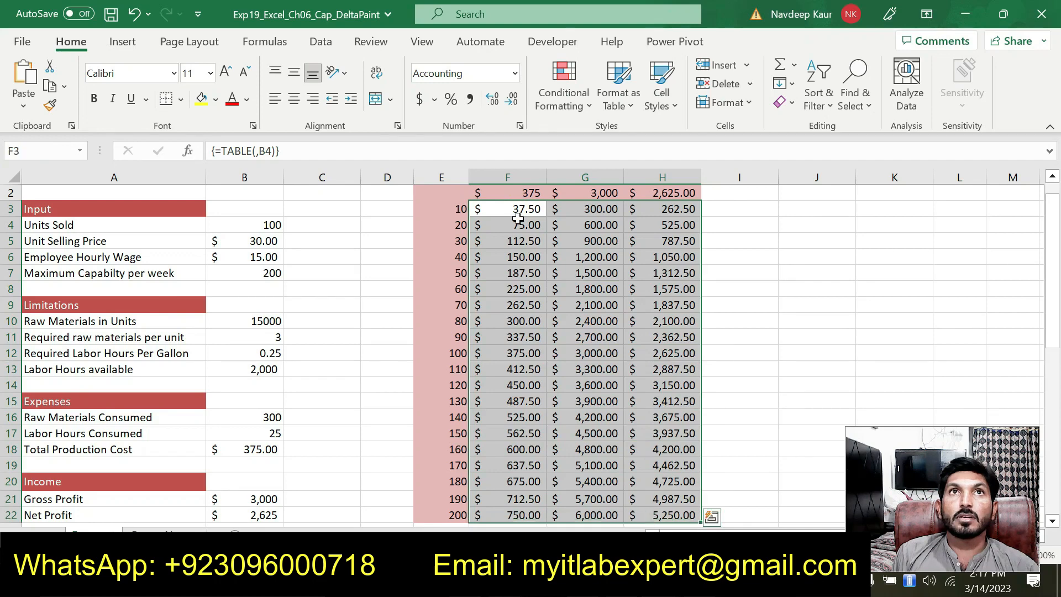
click(518, 122)
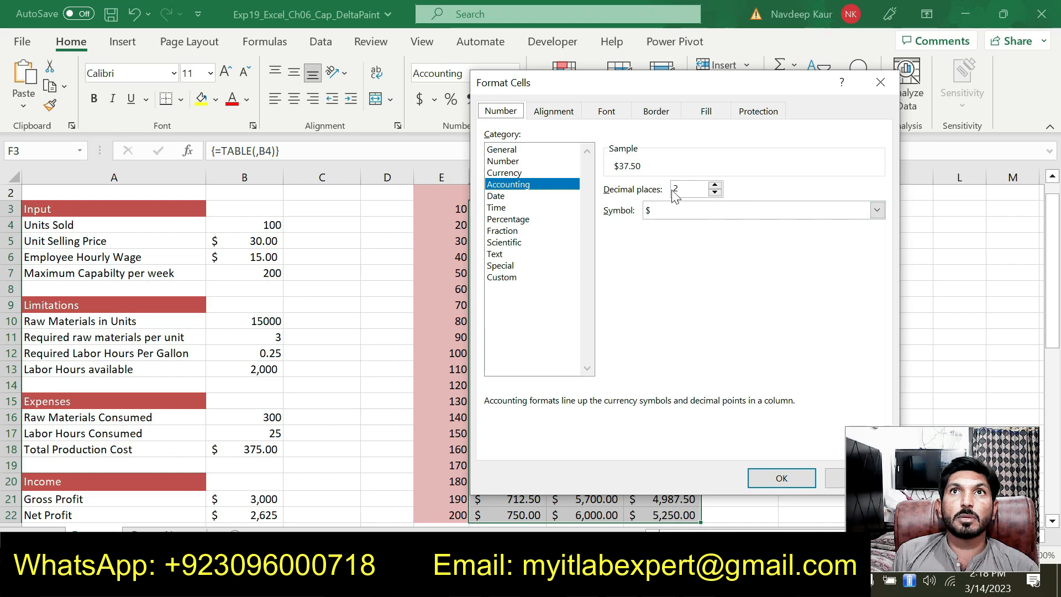
click(771, 477)
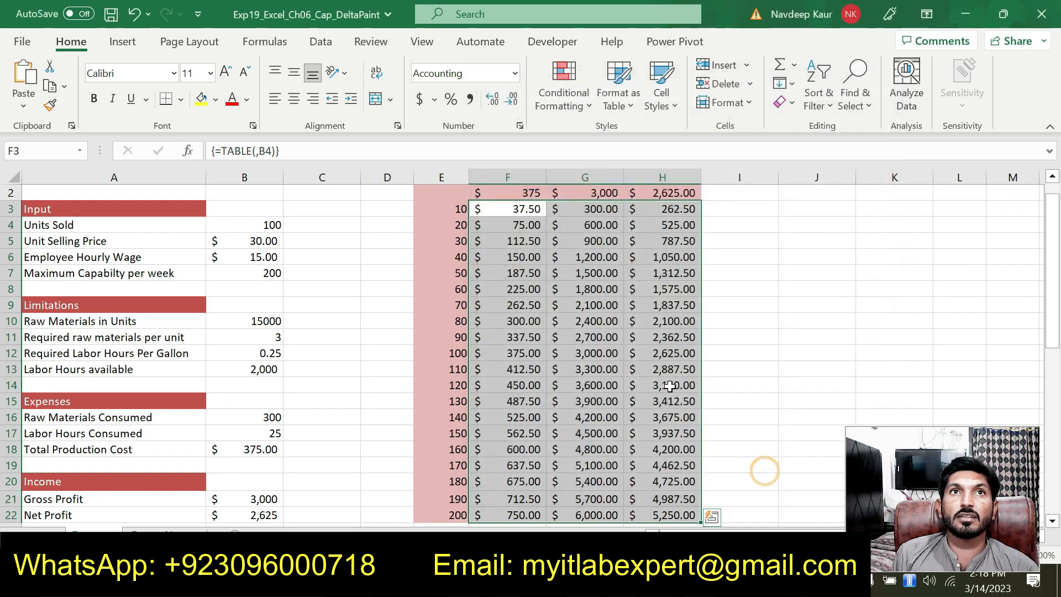
click(756, 305)
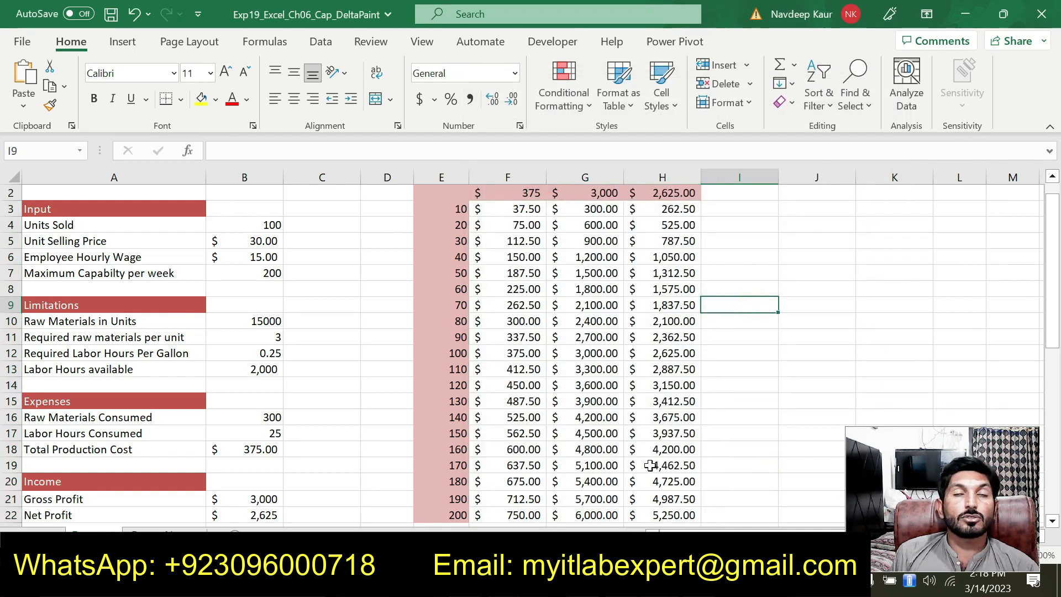
- Switch to the Word instructions and move the green highlight from the step 8 text to the step 9 text
key(alt+Tab)
key(alt+Tab)
key(alt+Tab)
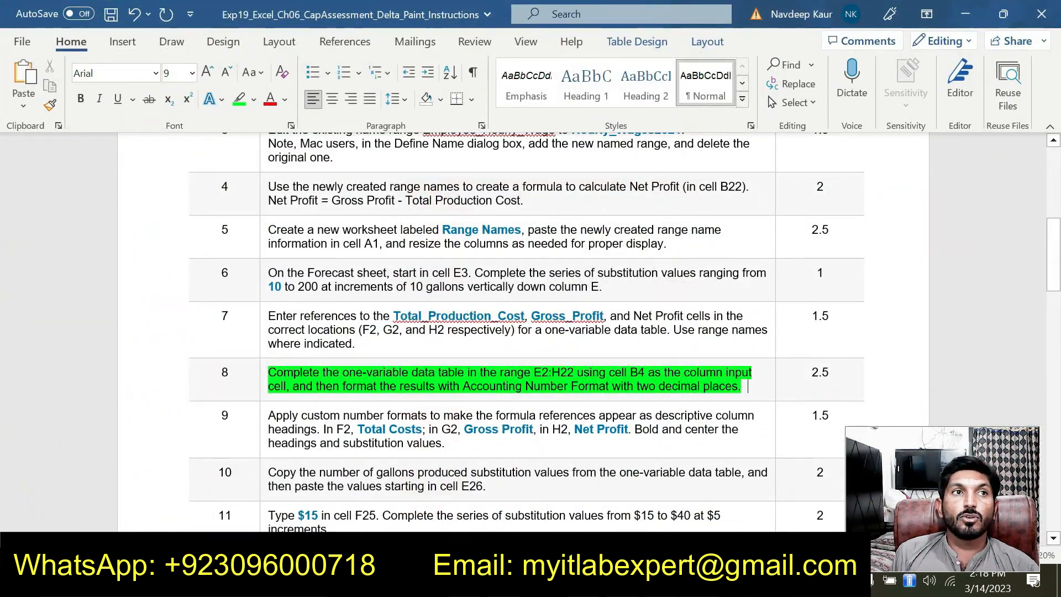
drag(748, 386, 273, 373)
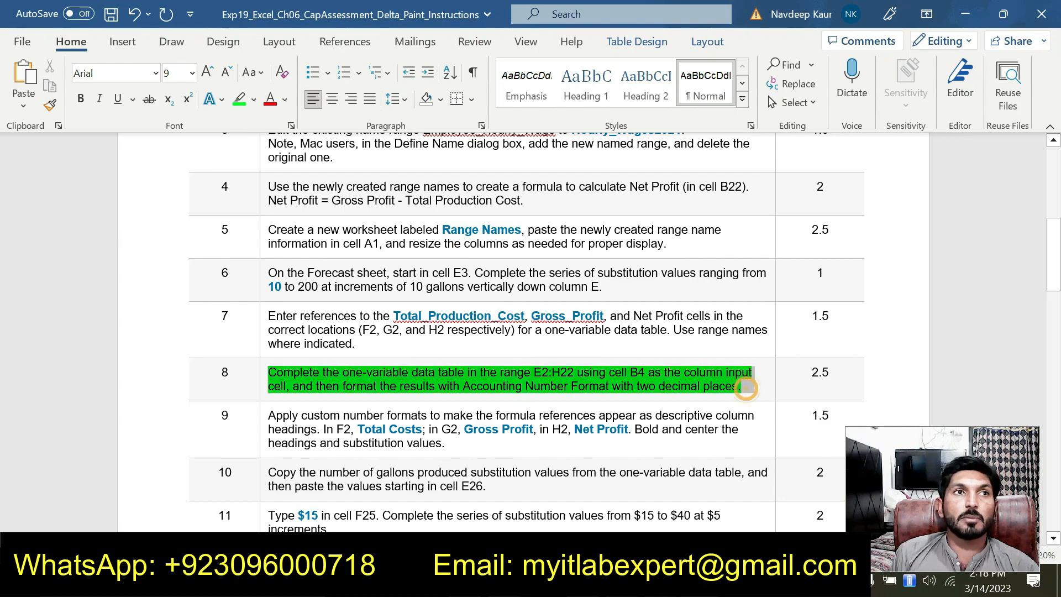
click(362, 338)
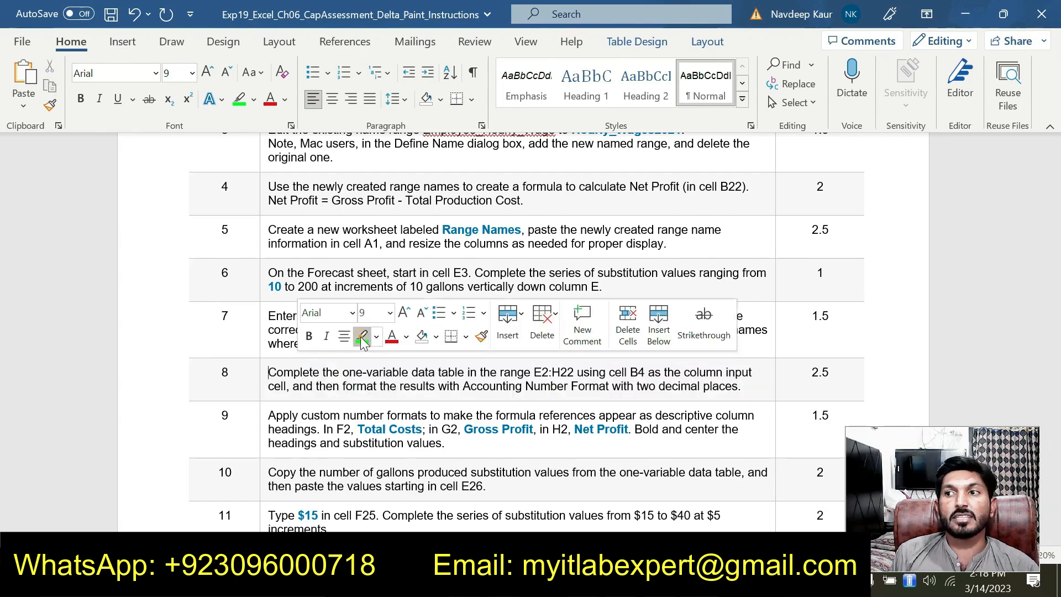
click(343, 413)
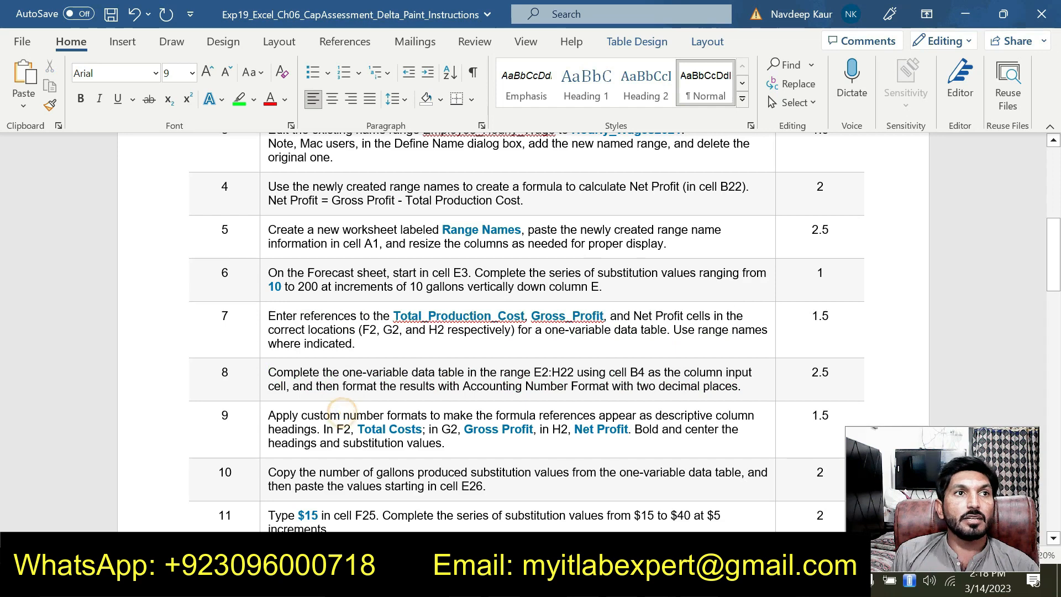
drag(446, 442, 269, 414)
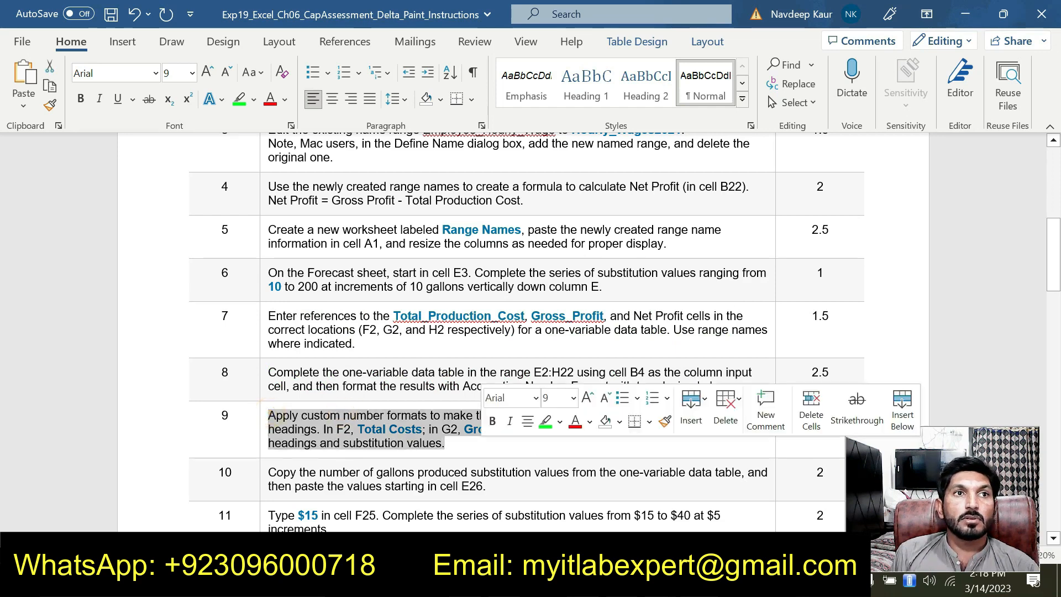
click(546, 421)
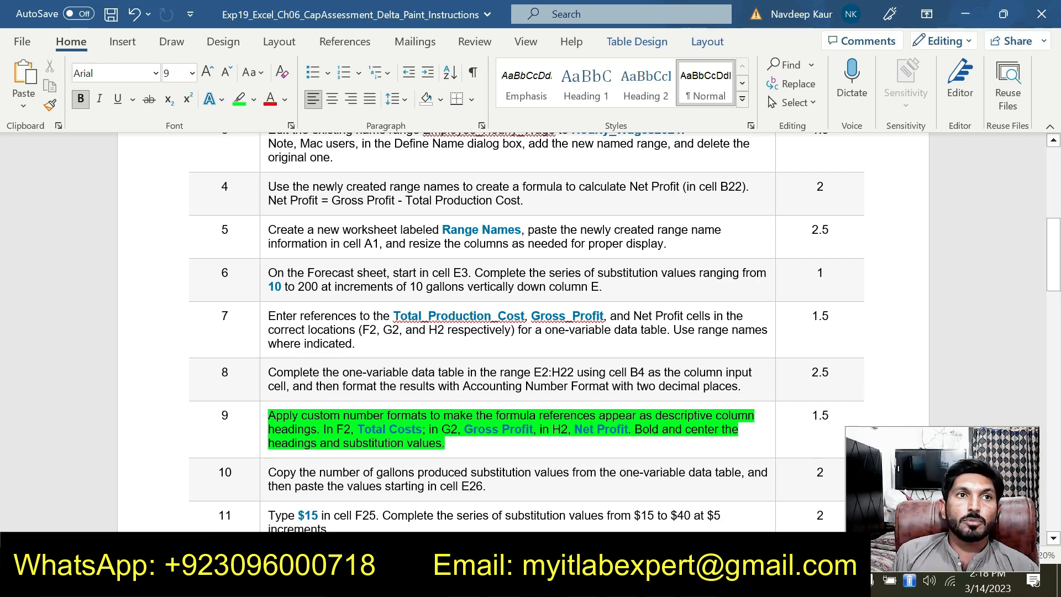
- Copy Total Costs from step 9 in Word, then apply the custom number format "Total Costs" to cell F2 in the Excel workbook
drag(359, 429, 421, 430)
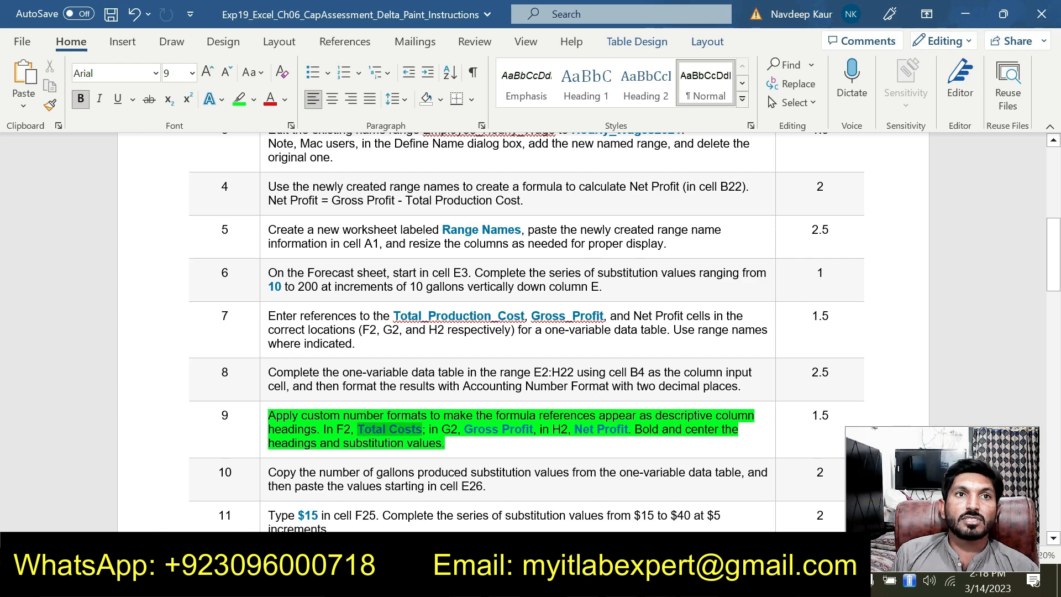
key(ctrl+c)
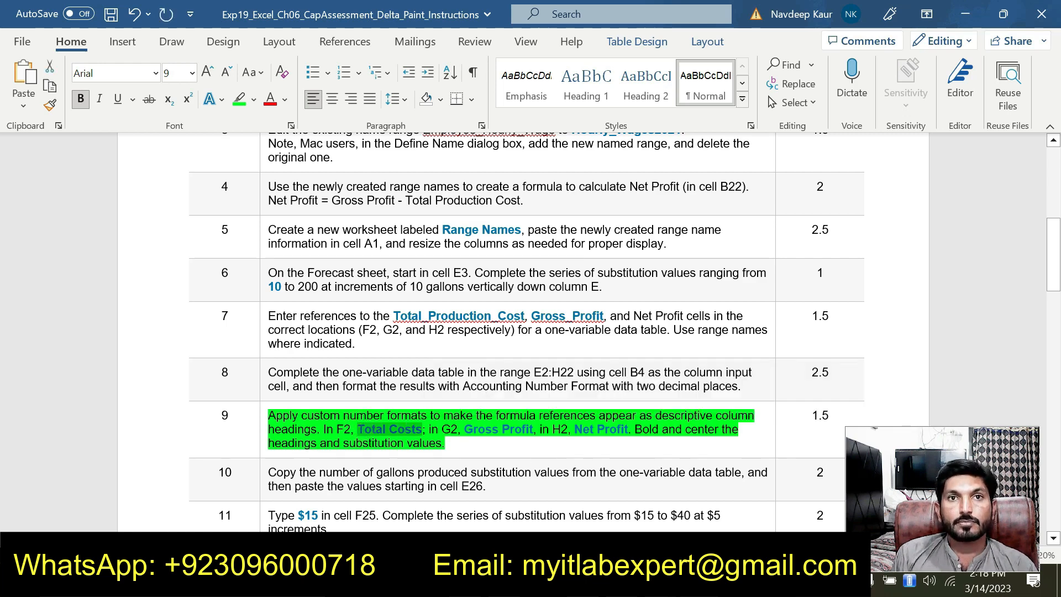
key(alt+Tab)
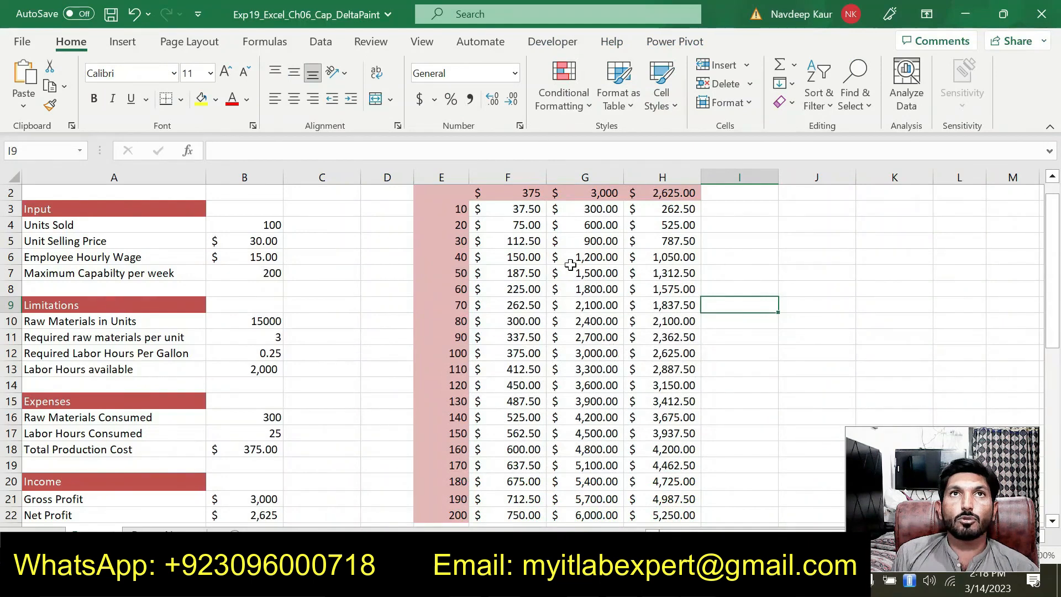
click(526, 196)
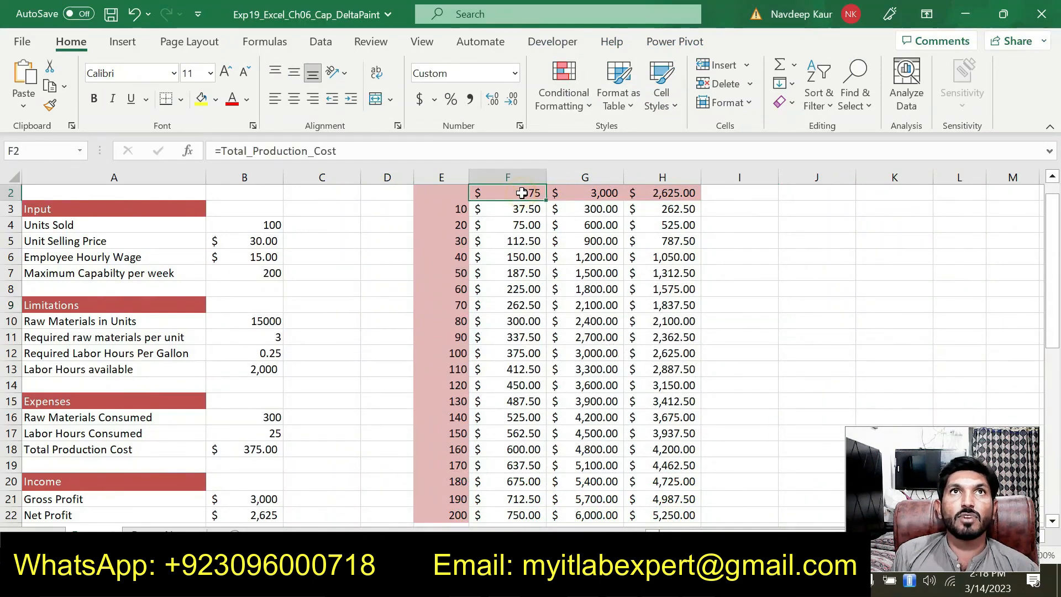
click(519, 125)
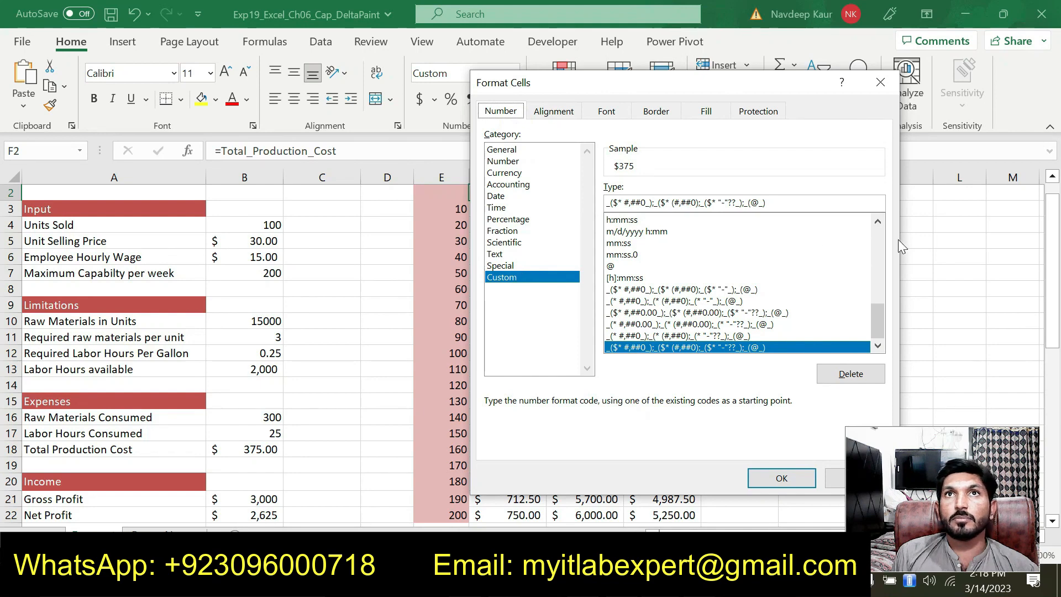
click(880, 235)
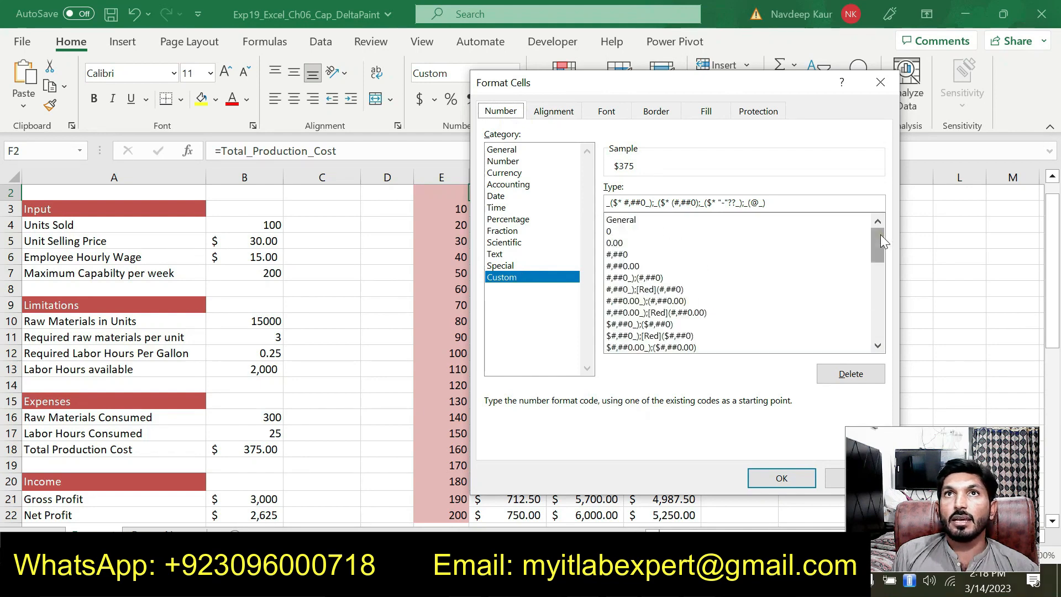
click(653, 222)
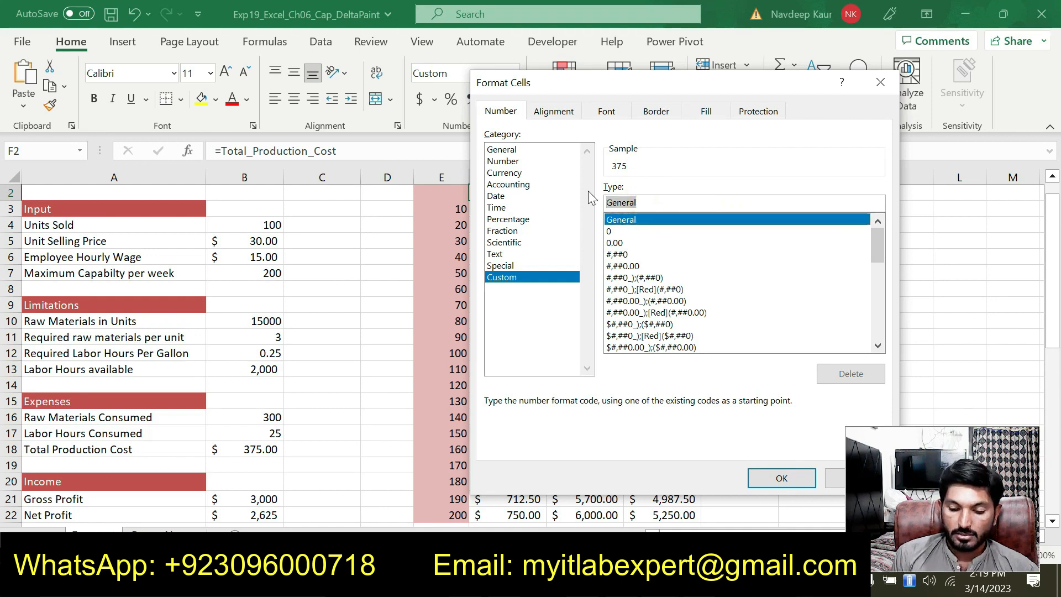
text(")
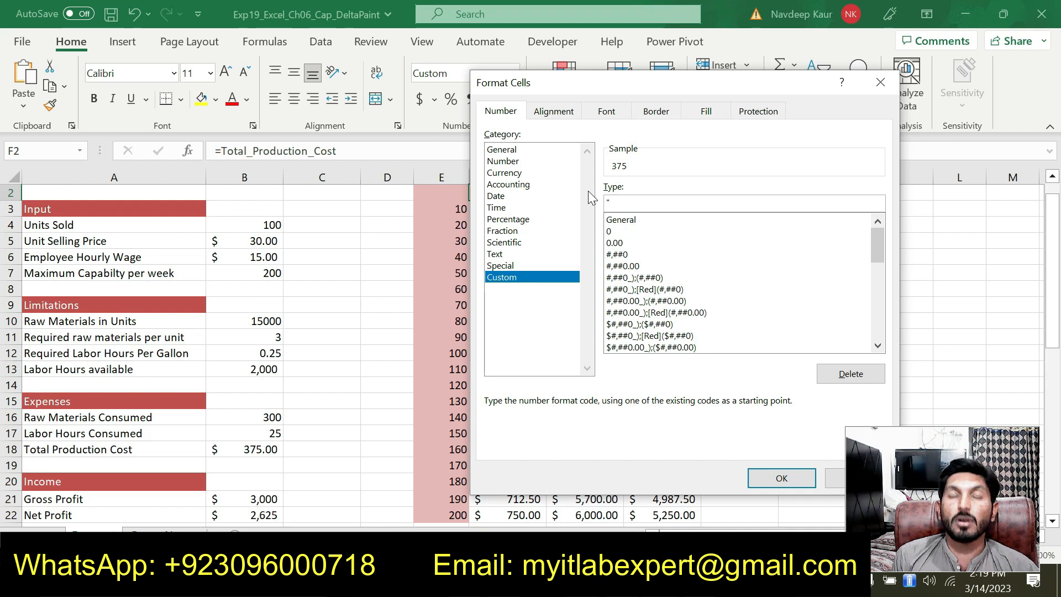
text(Total Costs)
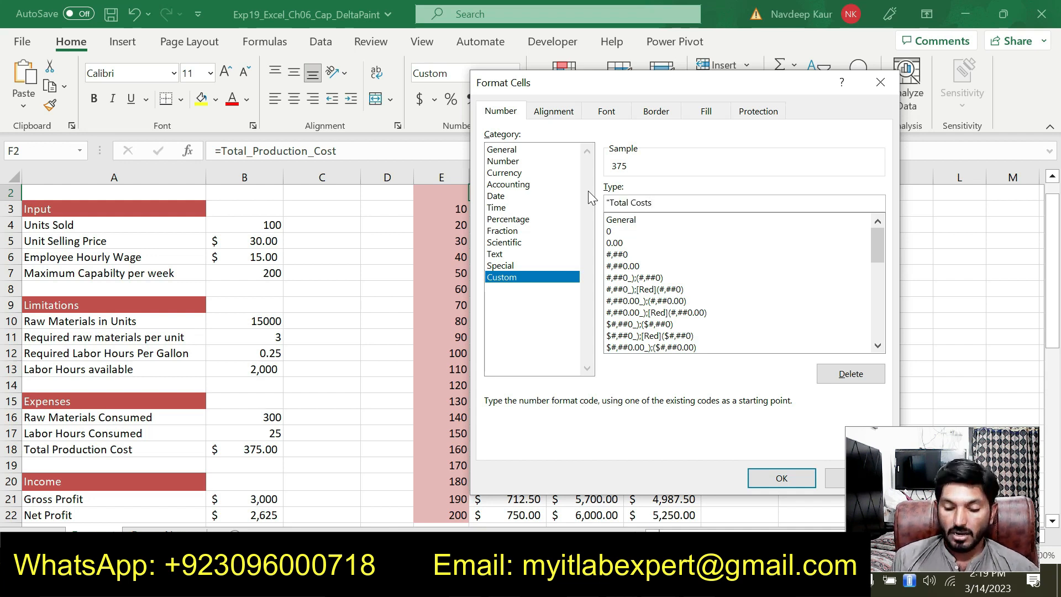
text(")
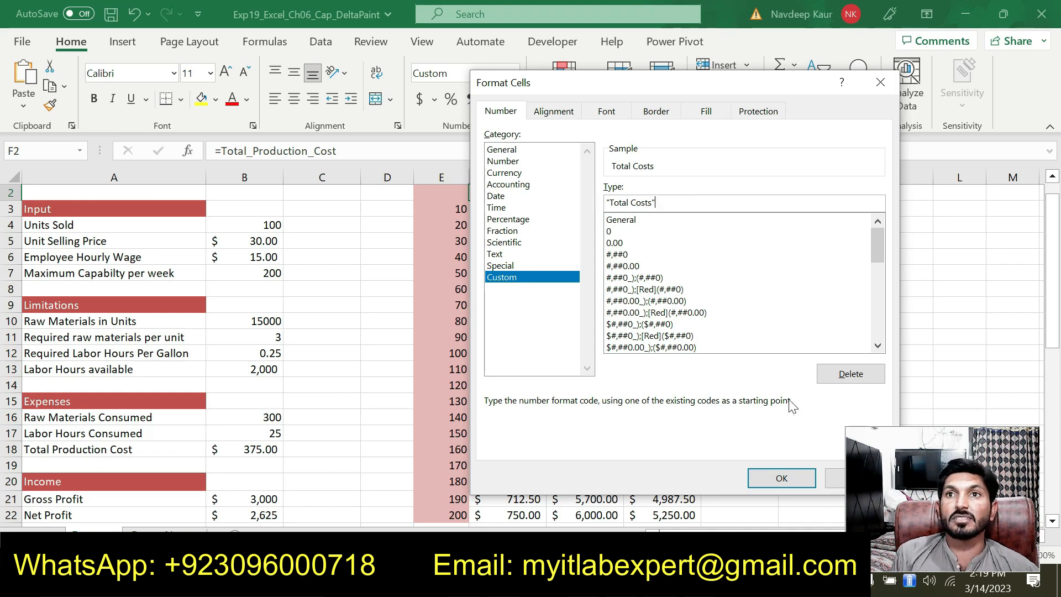
click(780, 479)
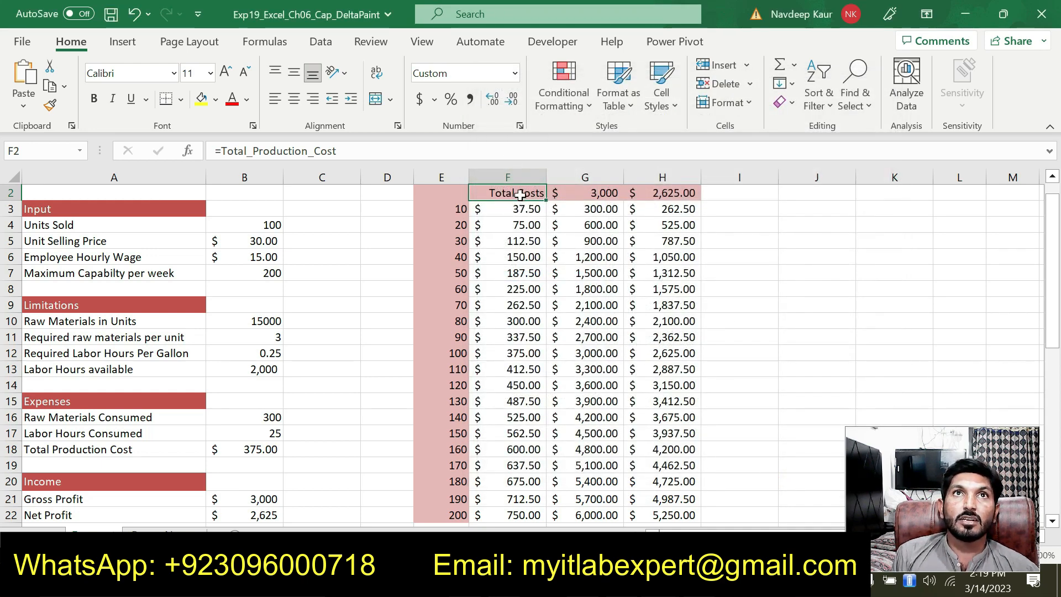
- Copy Gross Profit from step 9 in the Word instructions, then apply the custom number format "Gross Profit" to cell G2 in Excel
key(alt+Tab)
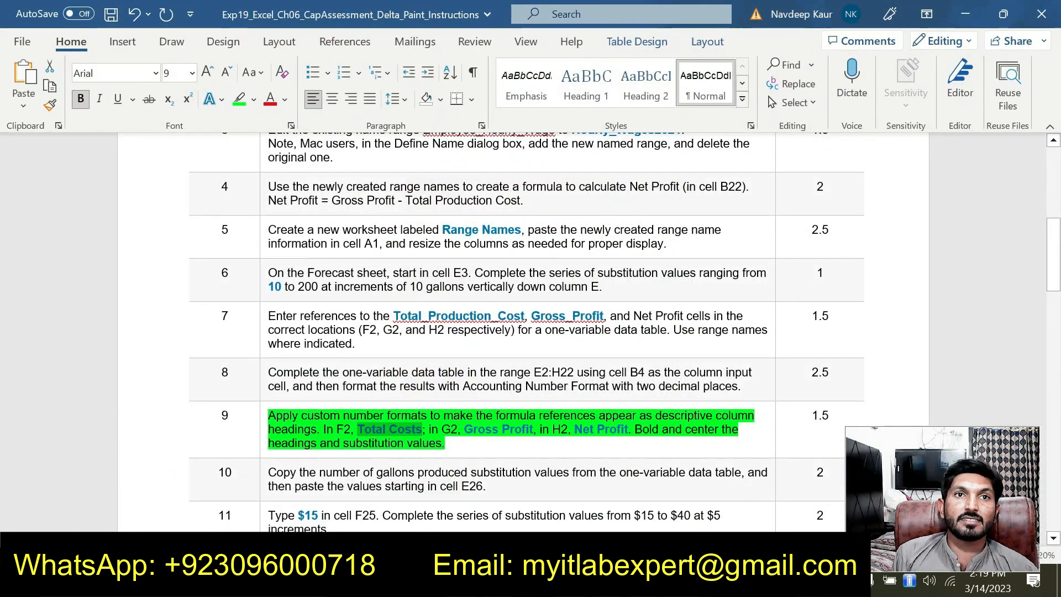
drag(535, 430, 466, 429)
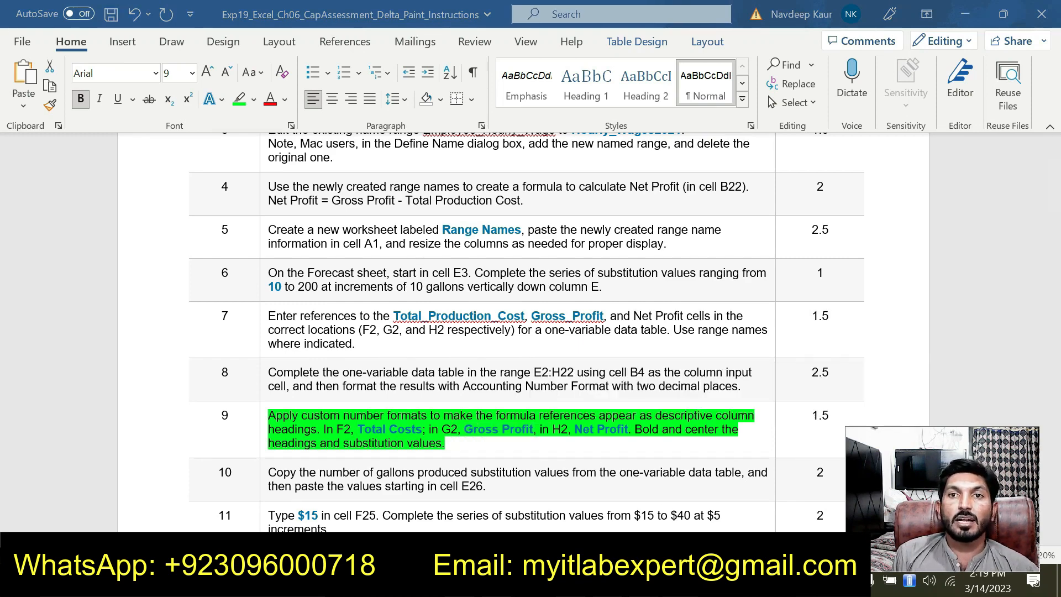
key(alt+Tab)
click(585, 188)
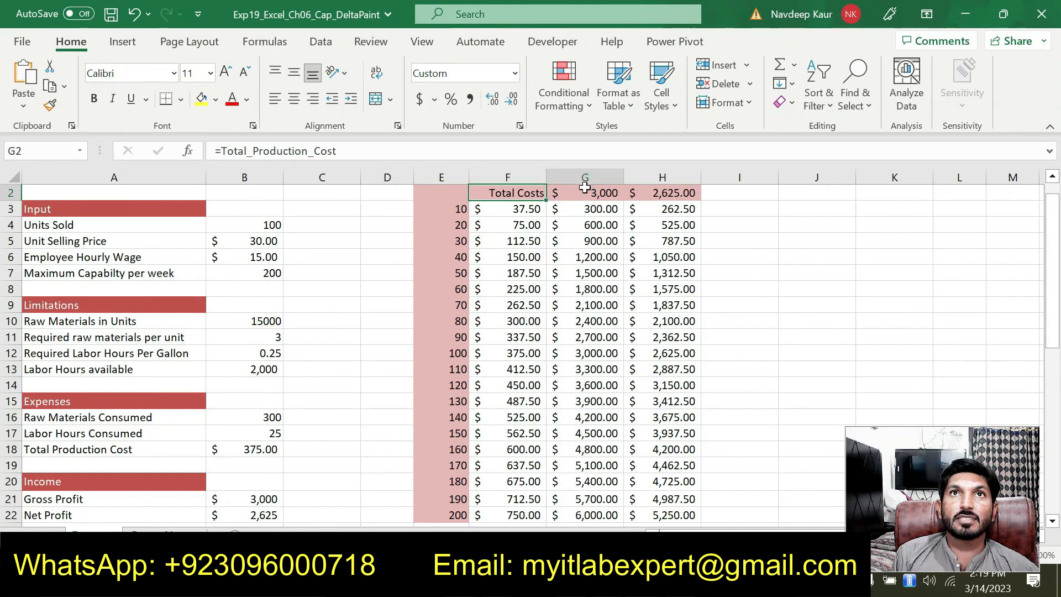
click(520, 125)
drag(877, 321, 879, 238)
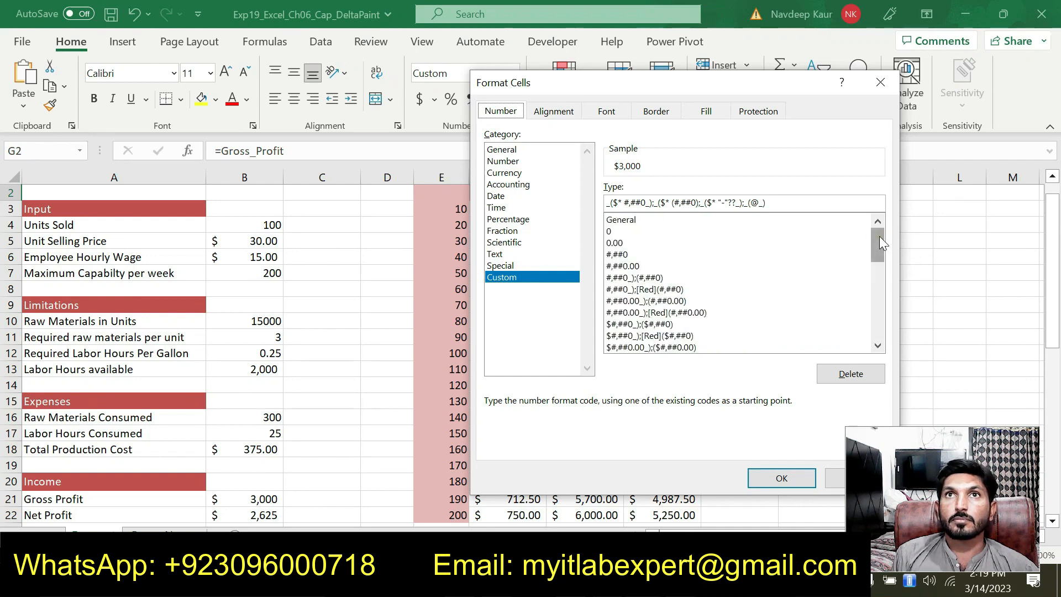
click(666, 220)
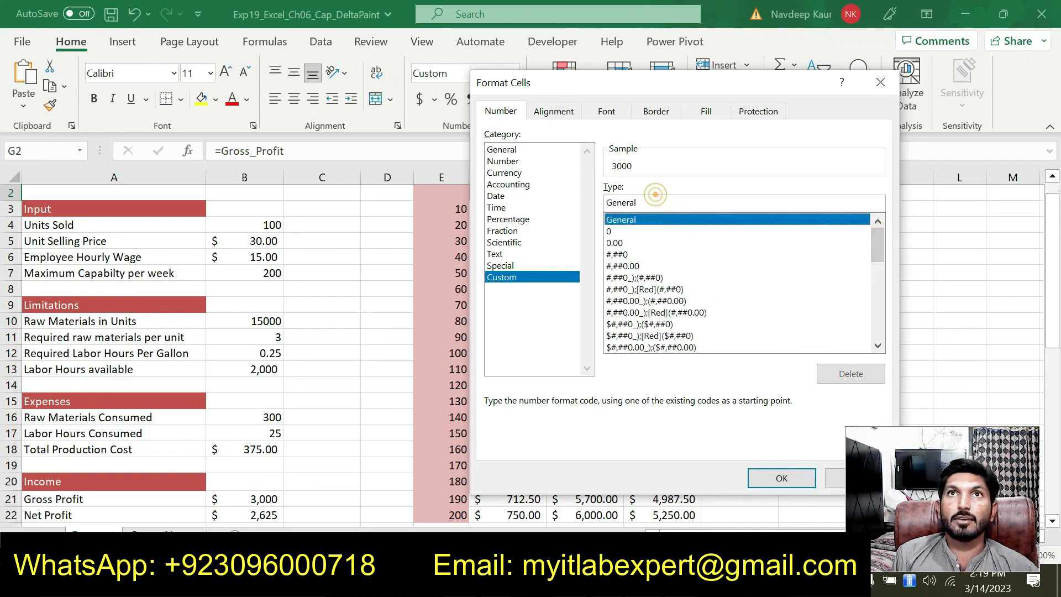
double_click(654, 199)
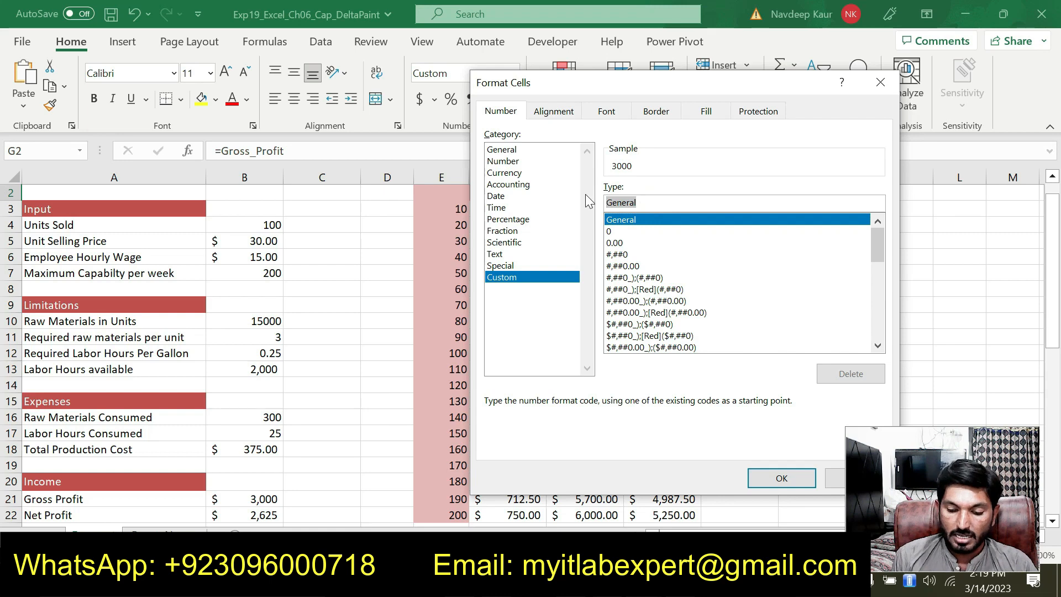
text("Gross Profit")
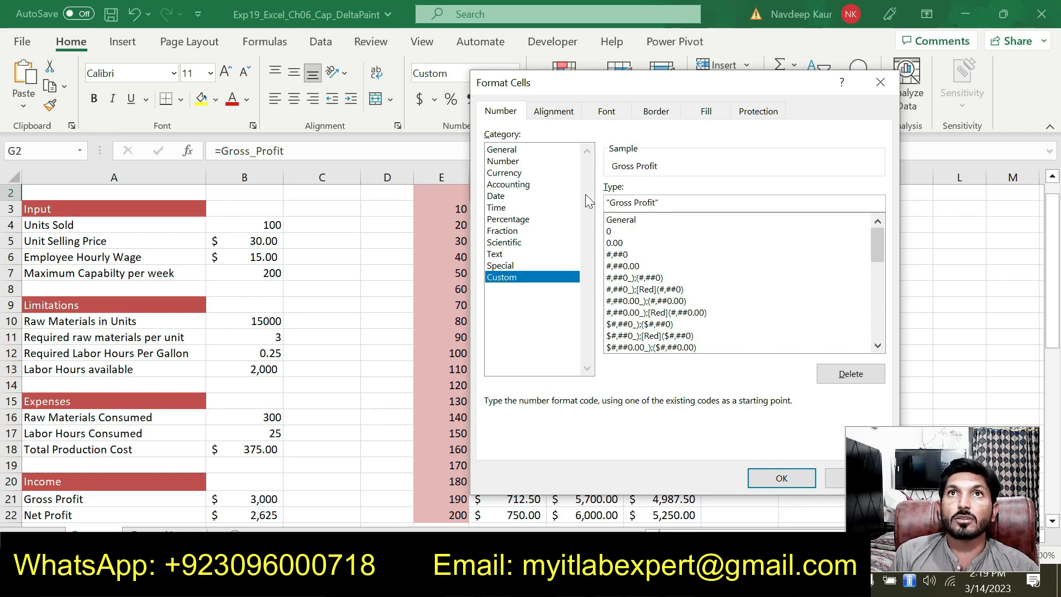
click(781, 477)
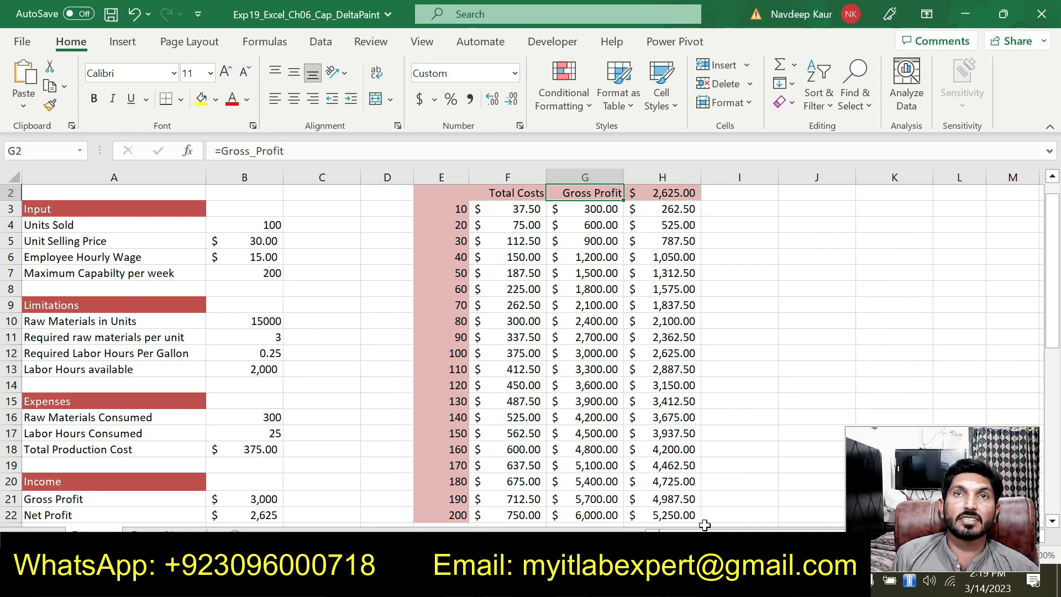
- Copy Net Profit from step 9 in the Word instructions, then apply the custom number format "Net Profit" to cell H2 in Excel
key(alt+Tab)
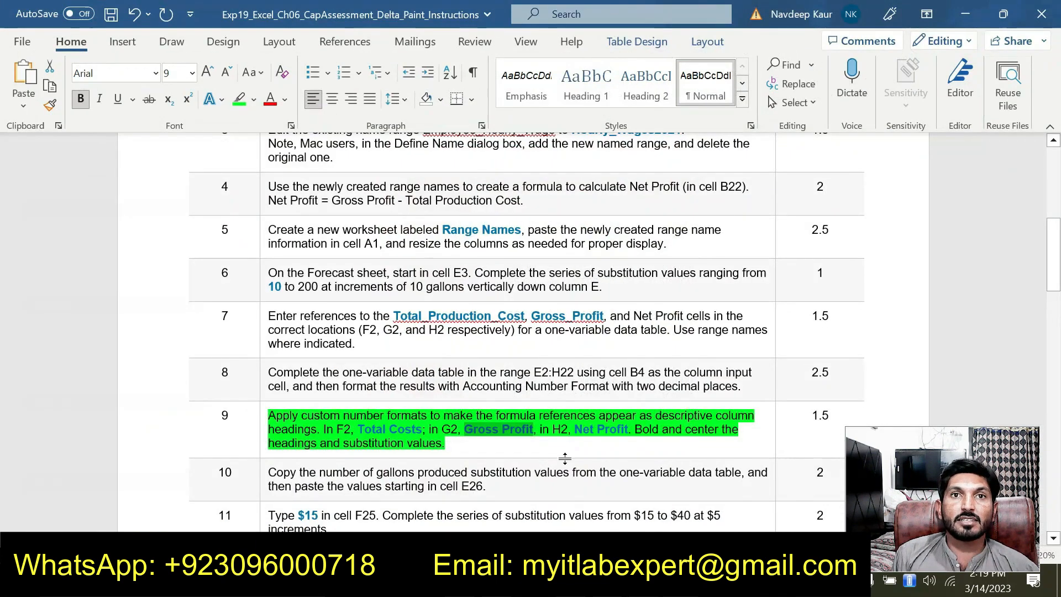
drag(575, 430, 628, 429)
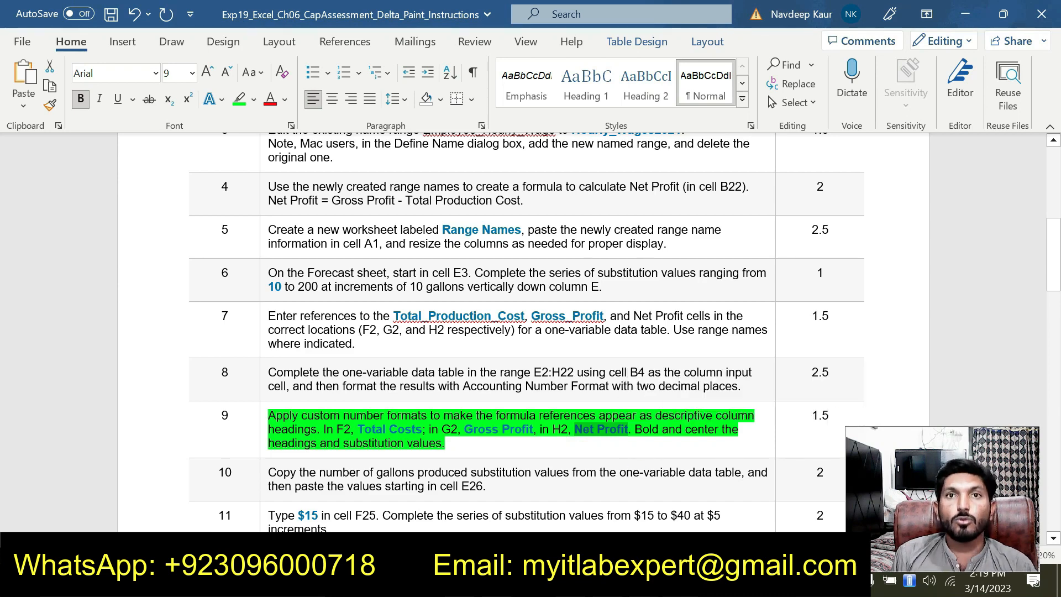
key(alt+Tab)
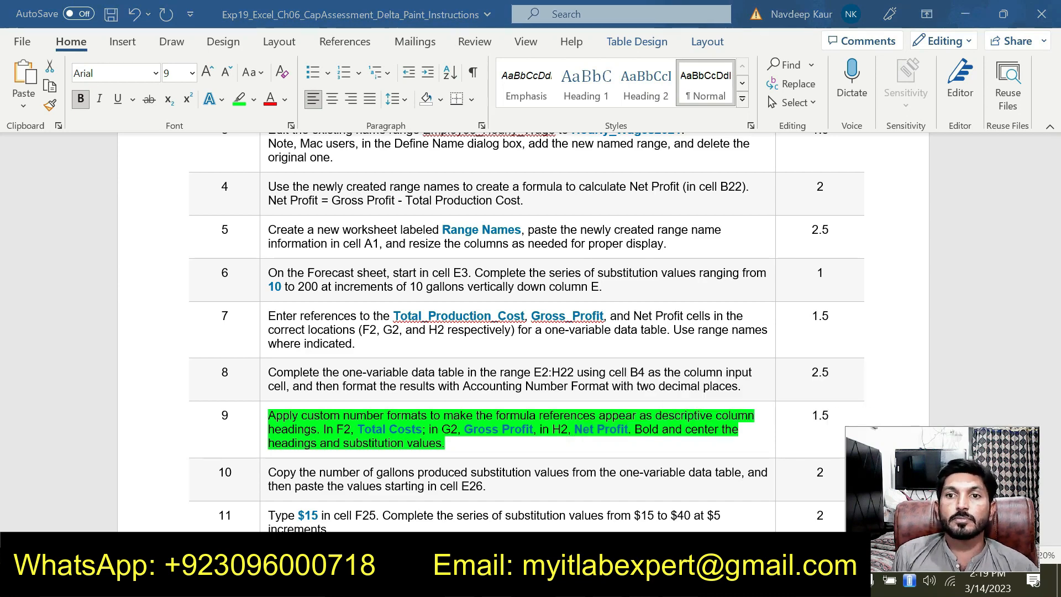
click(657, 193)
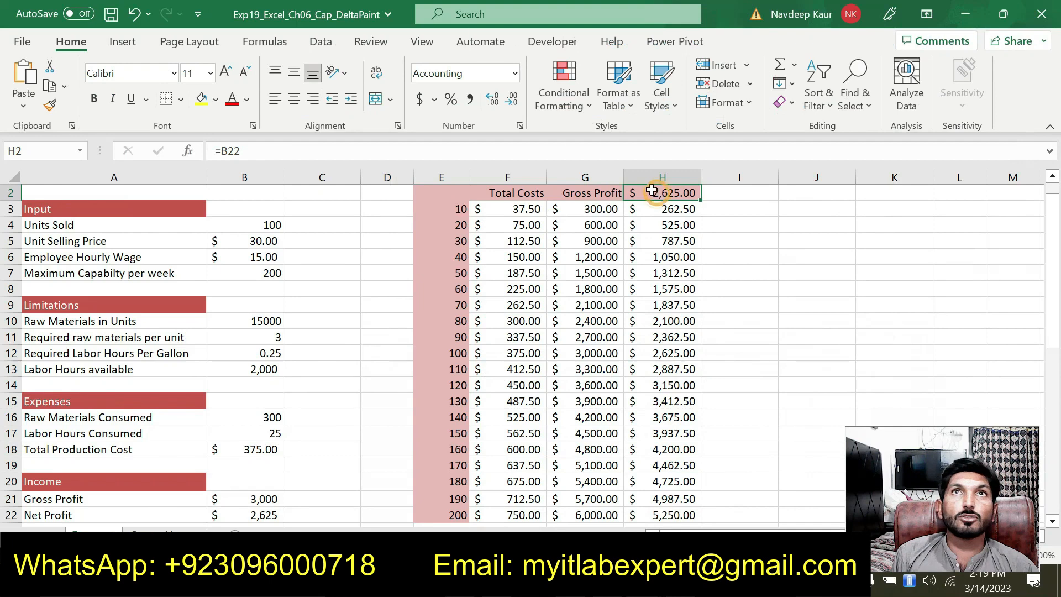
click(522, 127)
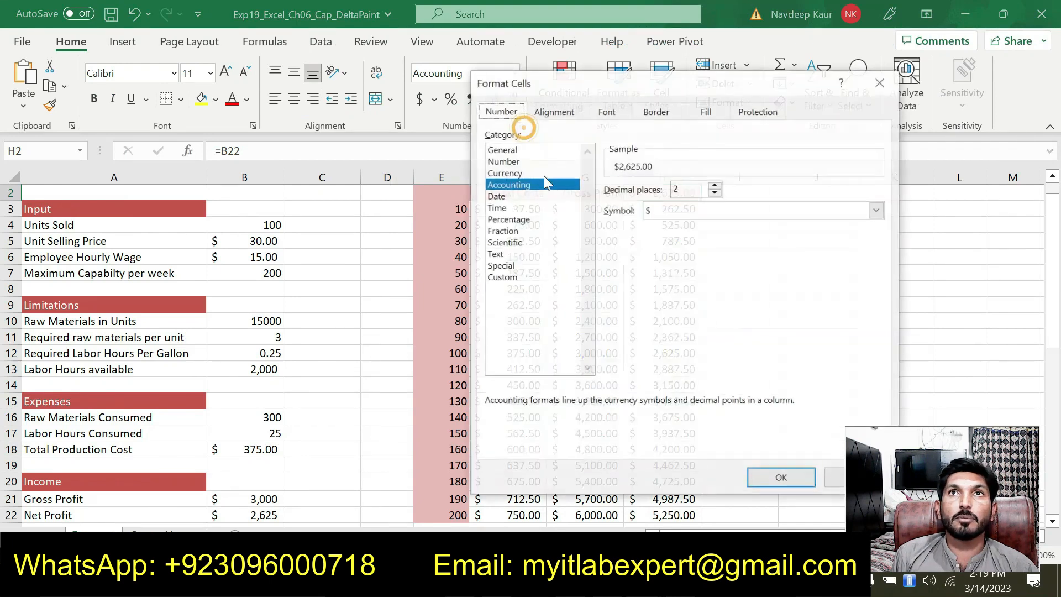
click(513, 276)
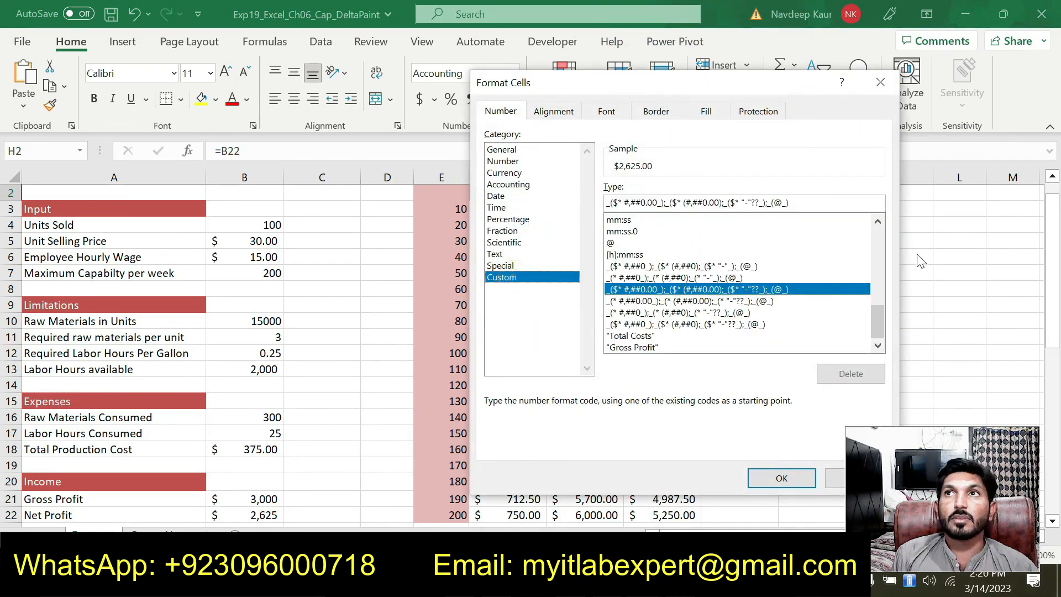
click(881, 241)
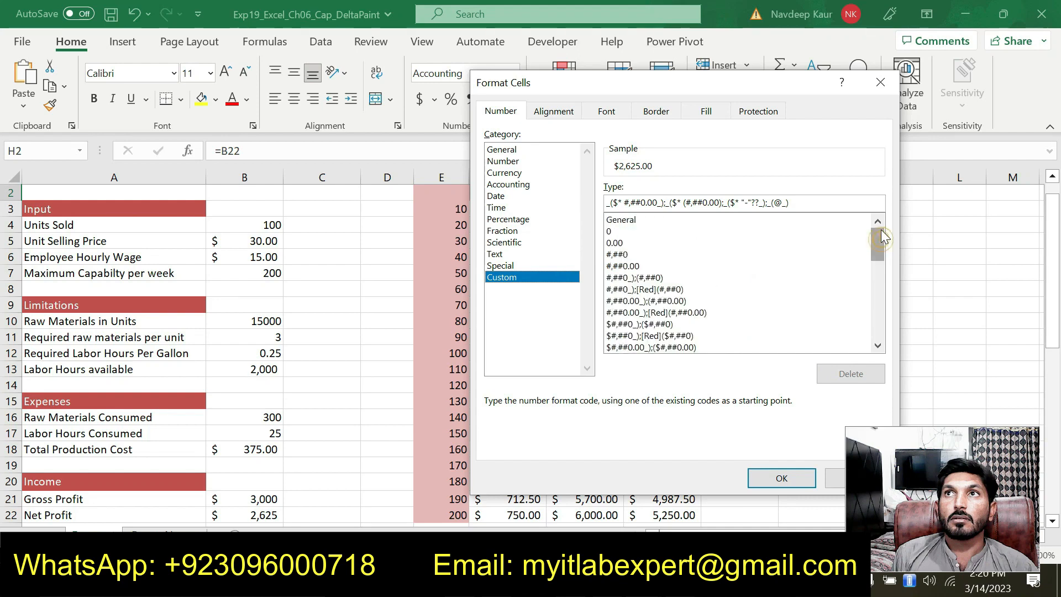
click(639, 220)
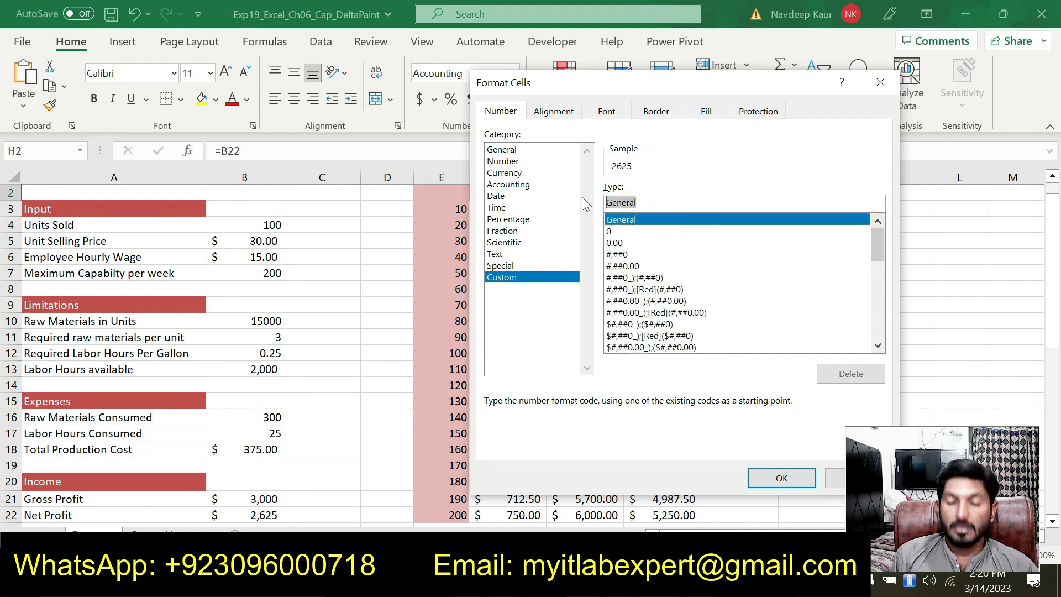
text("Net Profit")
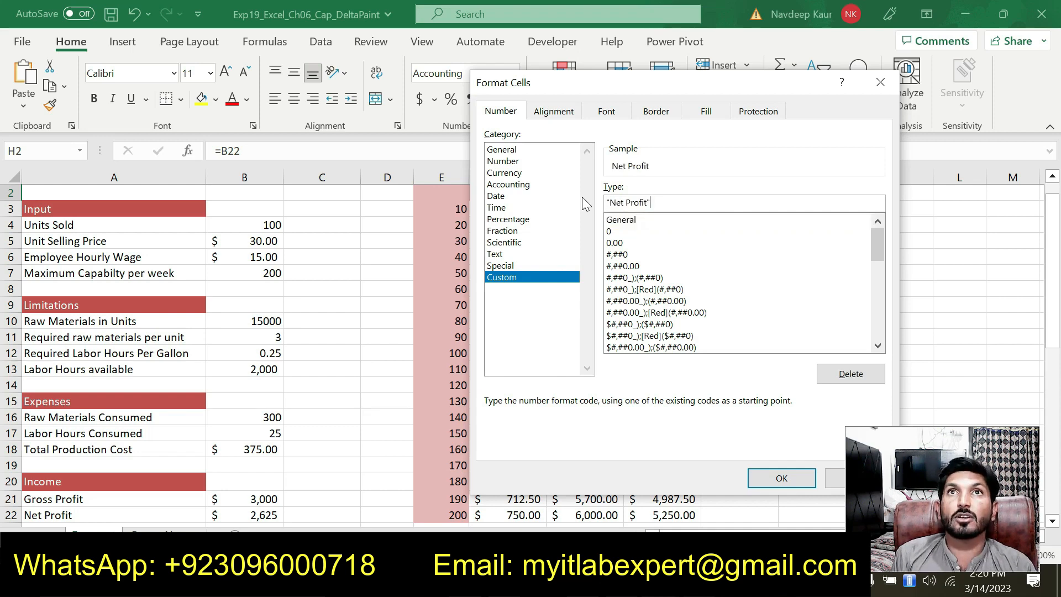
click(767, 475)
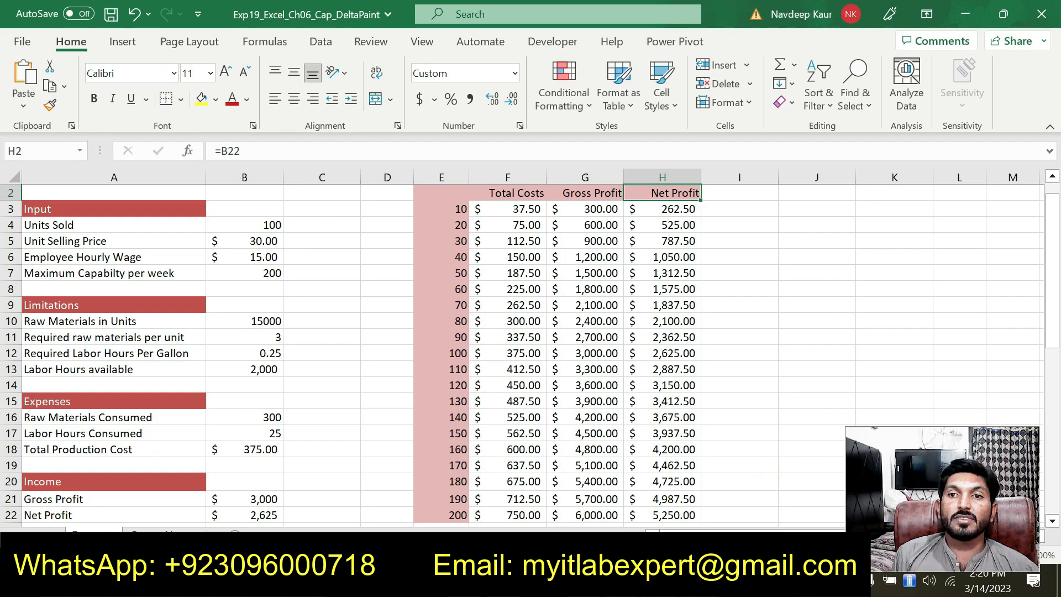
- Recheck step 9 in the Word instructions, then bold and center the headings in F2:H2 on the Excel Forecast sheet
key(alt+Tab)
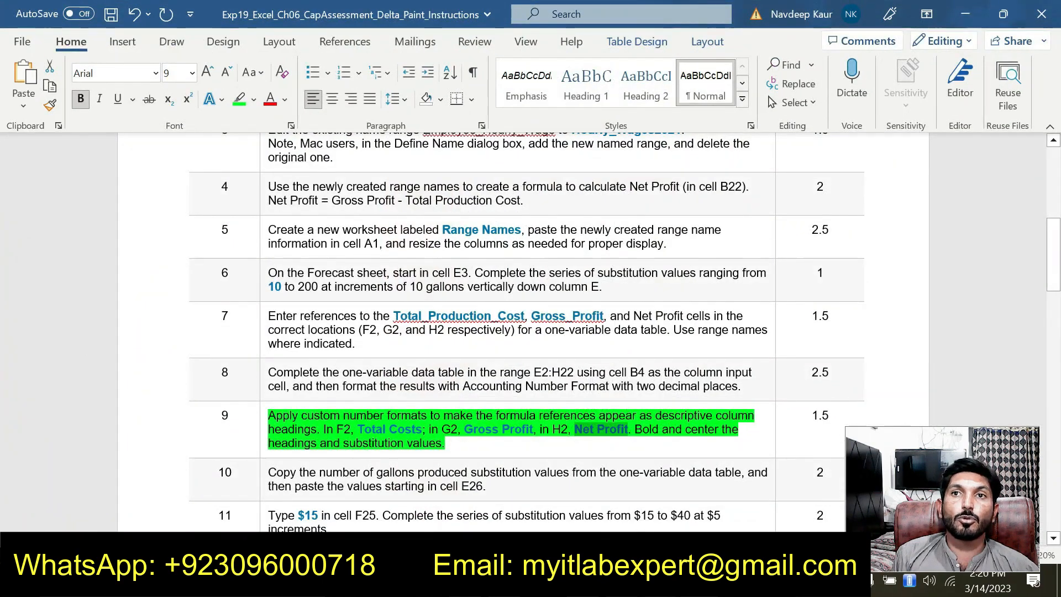
key(alt+Tab)
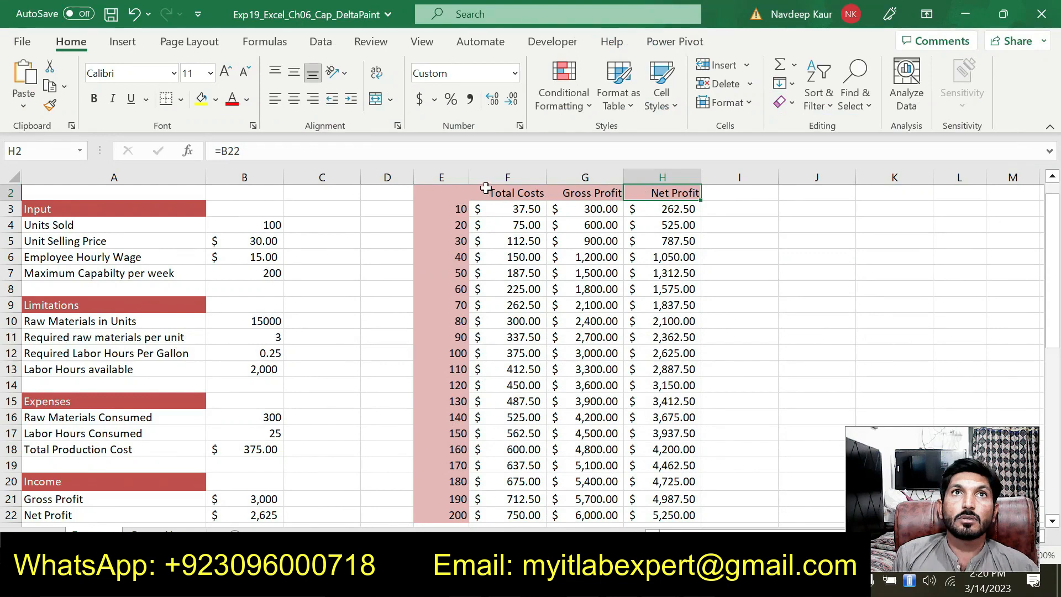
drag(485, 190, 643, 193)
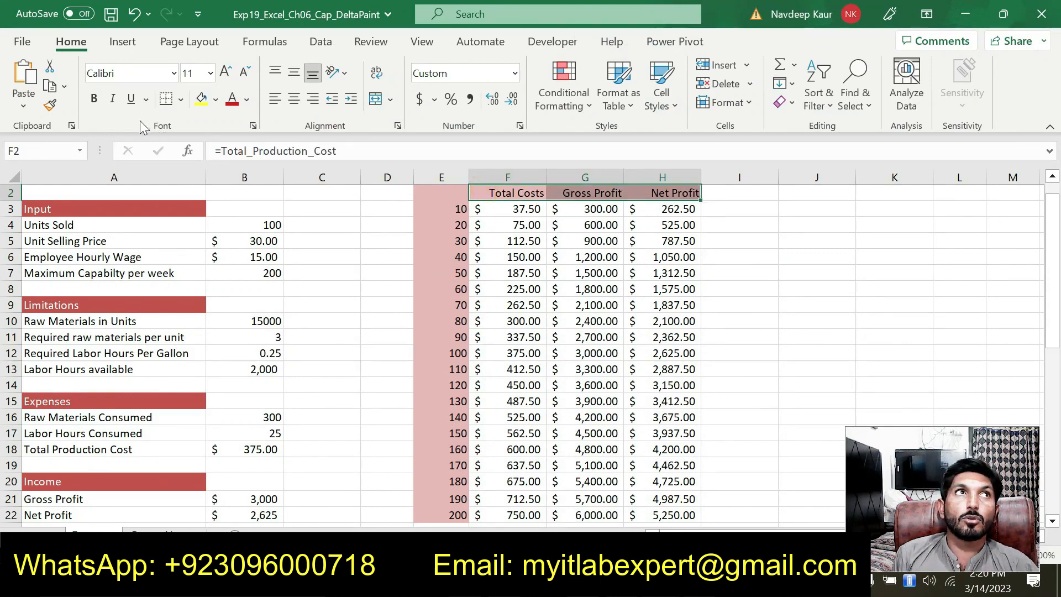
click(94, 100)
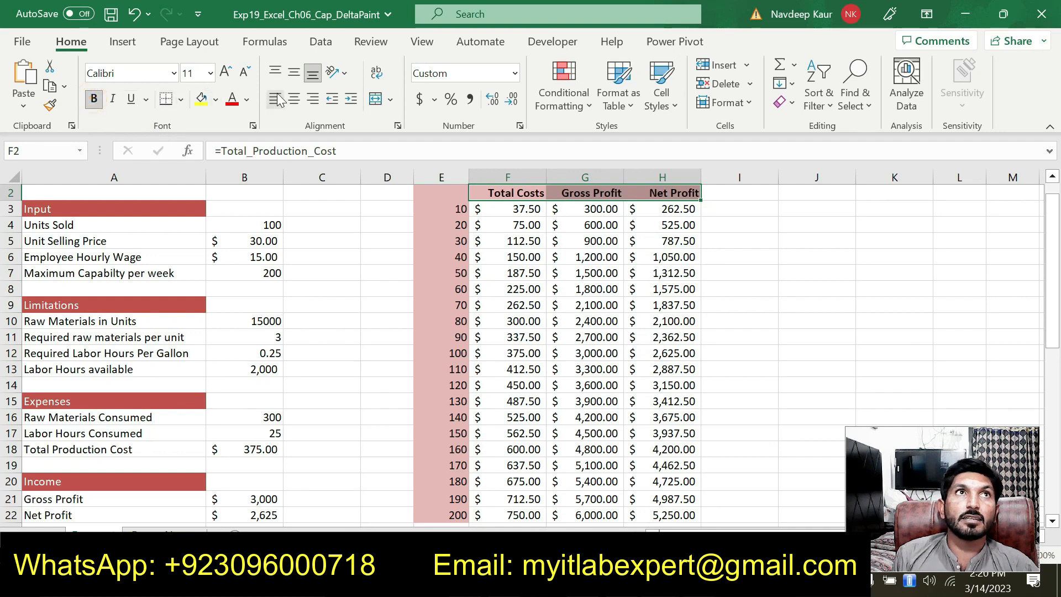
click(295, 100)
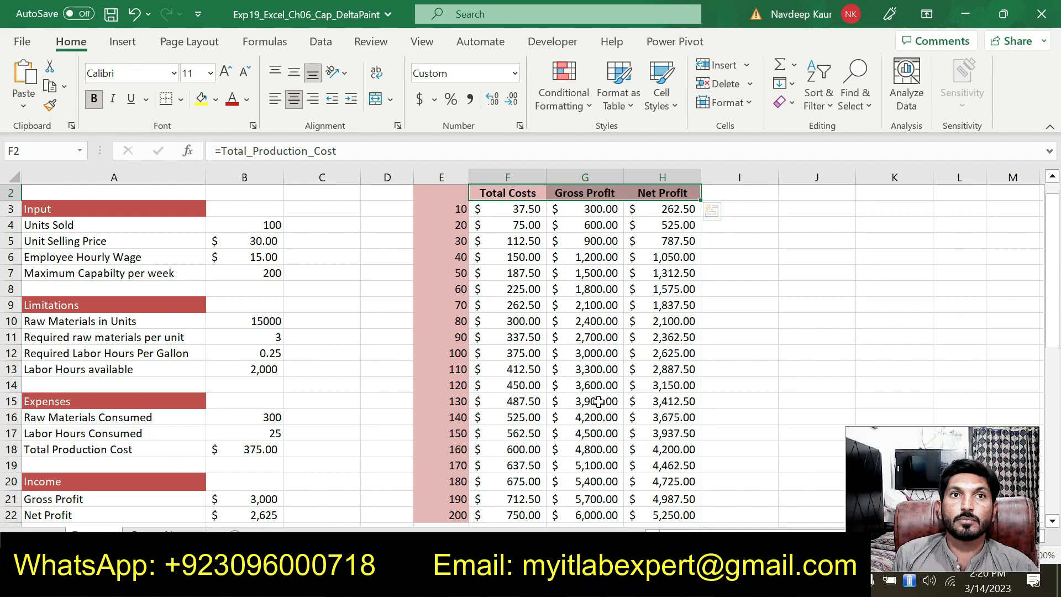
- Switch to the Word instructions and move the green highlight from the step 9 text to the step 10 text
key(alt+Tab)
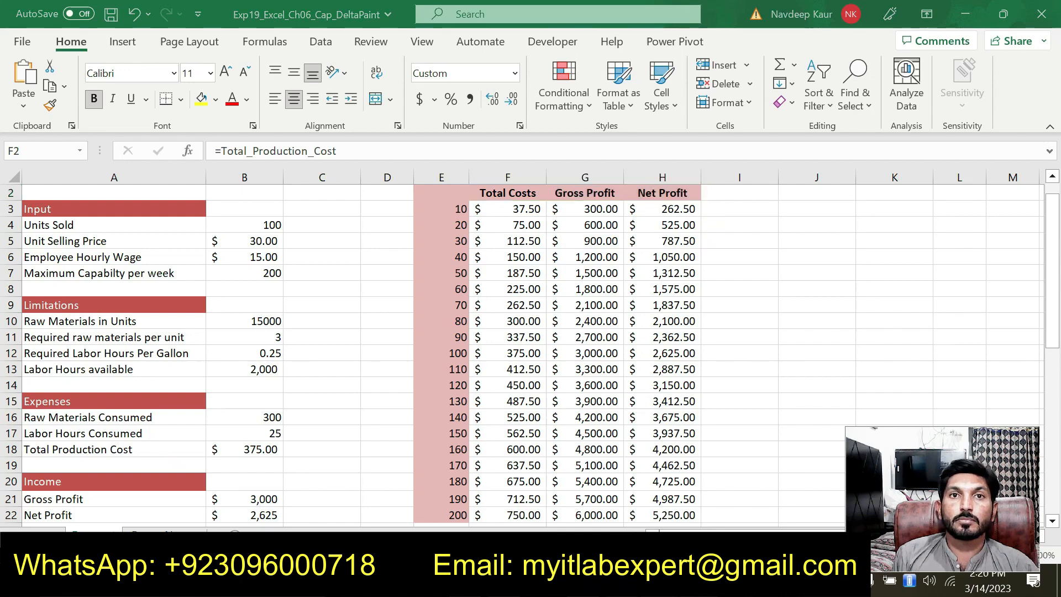
key(alt+Tab)
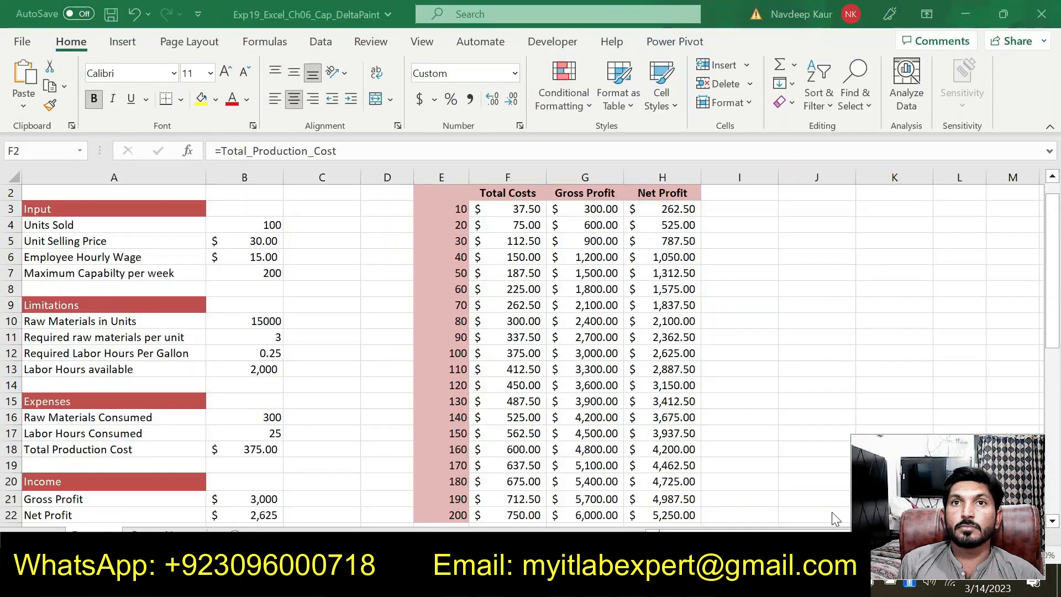
key(alt+Tab)
key(ctrl+shift+Up)
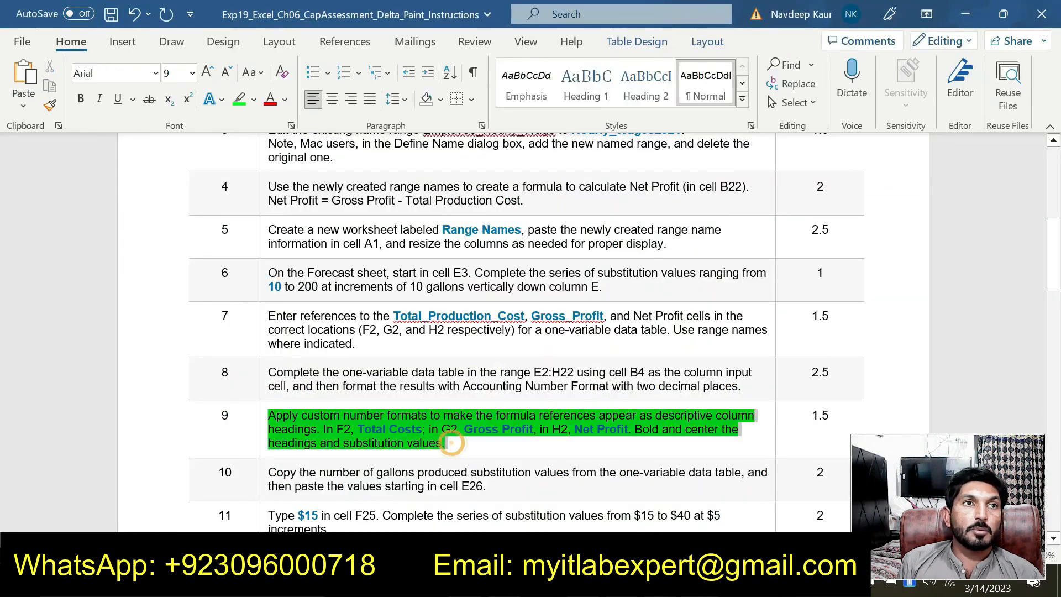
right_click(348, 420)
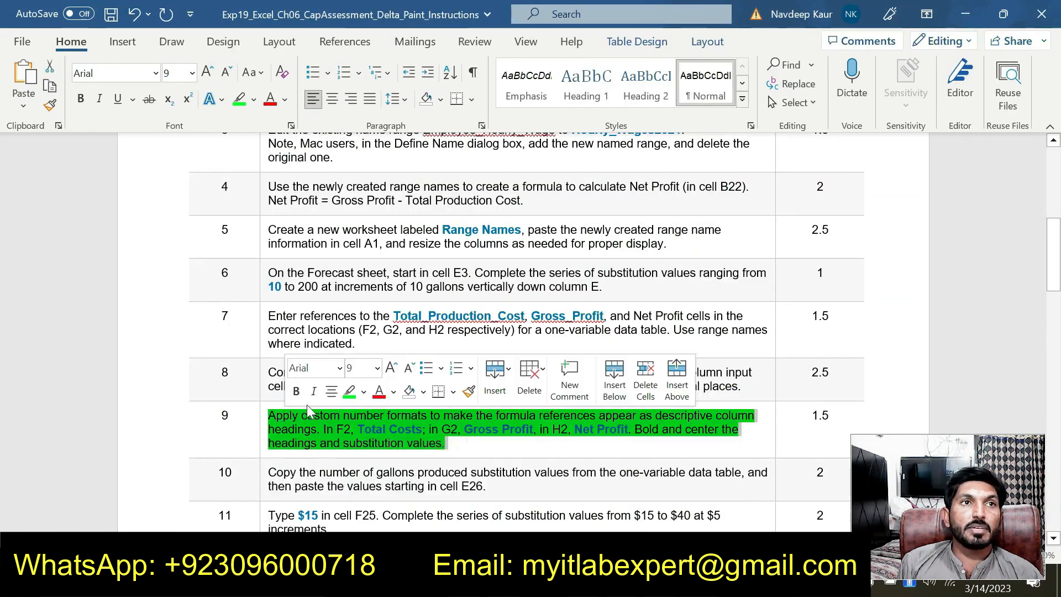
click(348, 390)
click(474, 442)
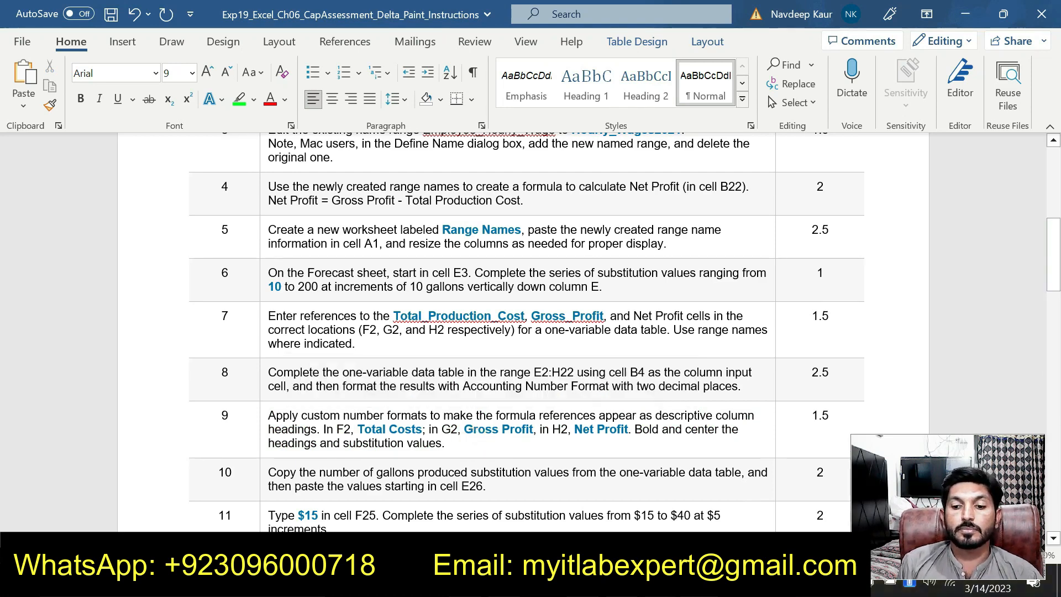
drag(1054, 254, 1060, 293)
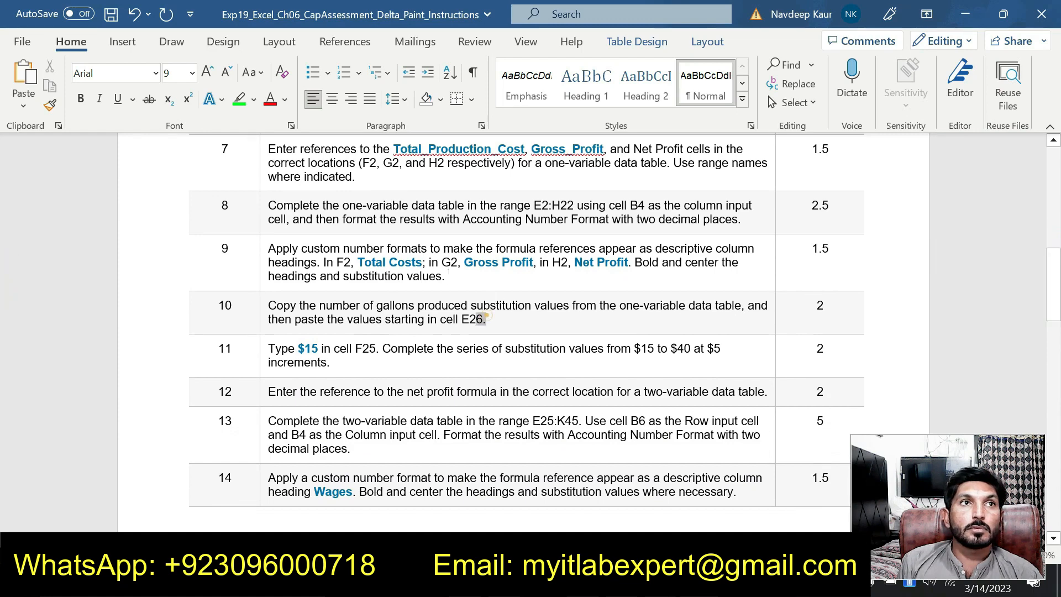
triple_click(486, 316)
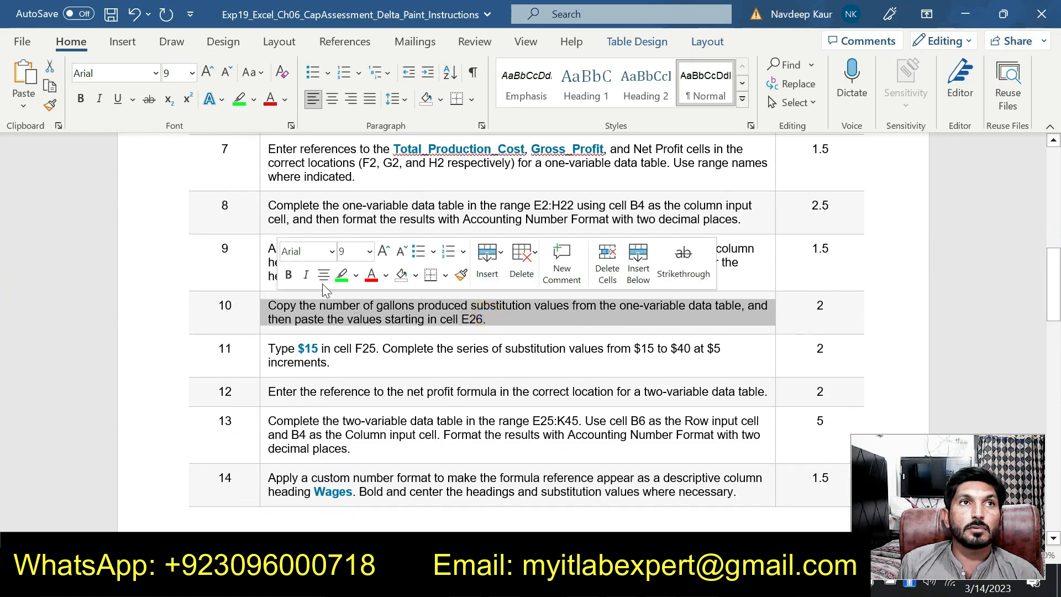
click(347, 279)
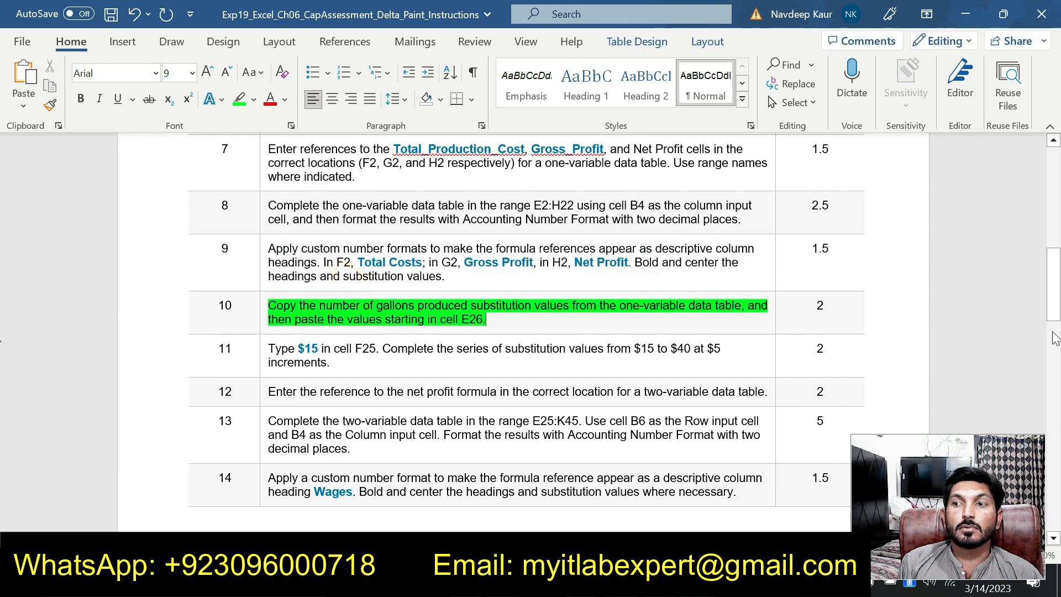
- Switch to the Excel workbook, copy the substitution values in E3:E22, and paste them starting in cell E26 of the two-variable data table
drag(1053, 285, 1052, 434)
drag(3, 451, 433, 243)
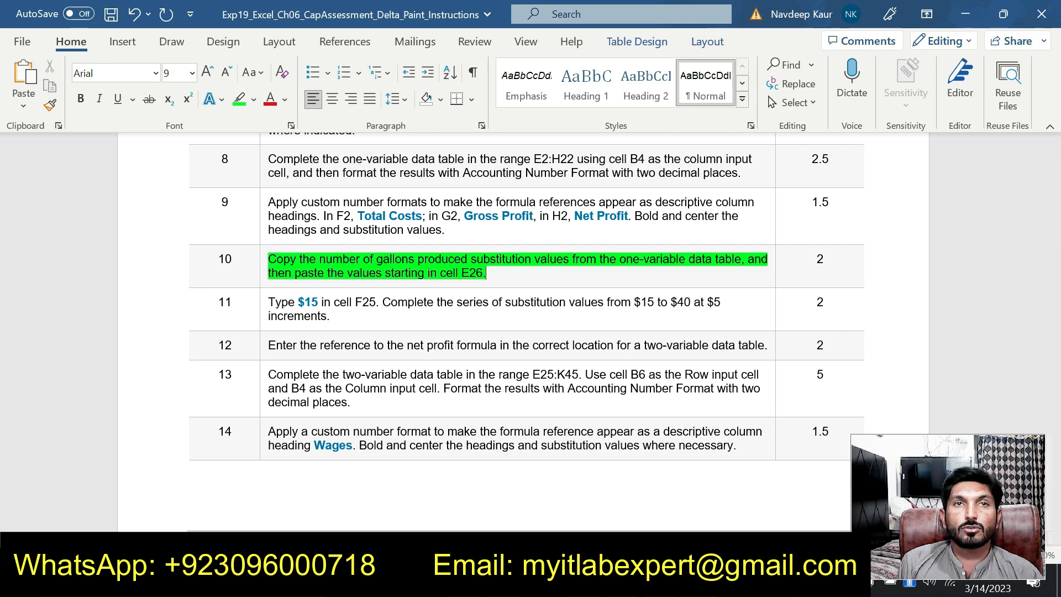
key(alt+Tab)
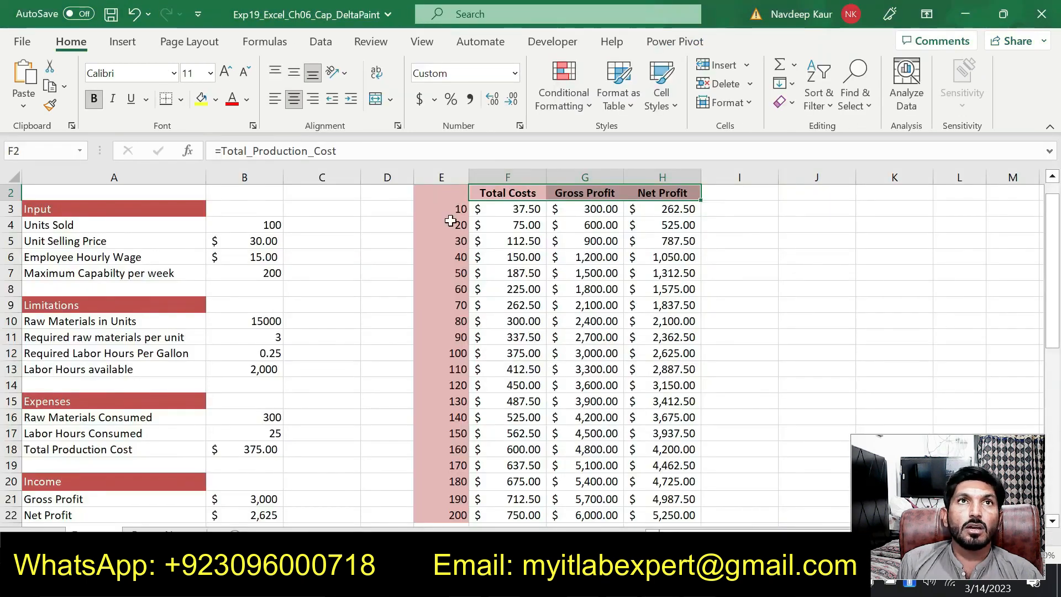
drag(454, 208, 453, 480)
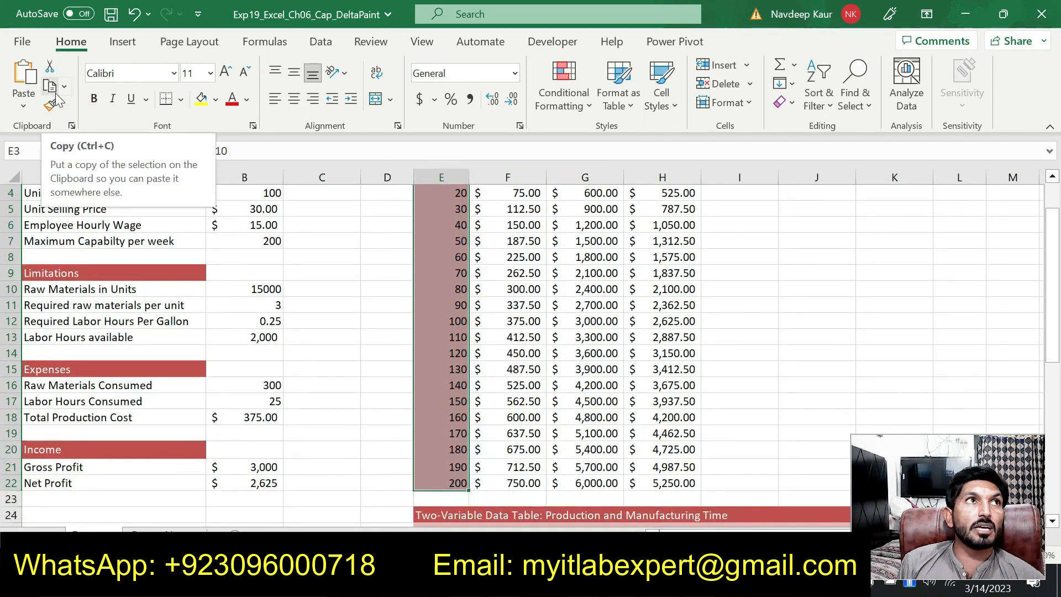
click(58, 90)
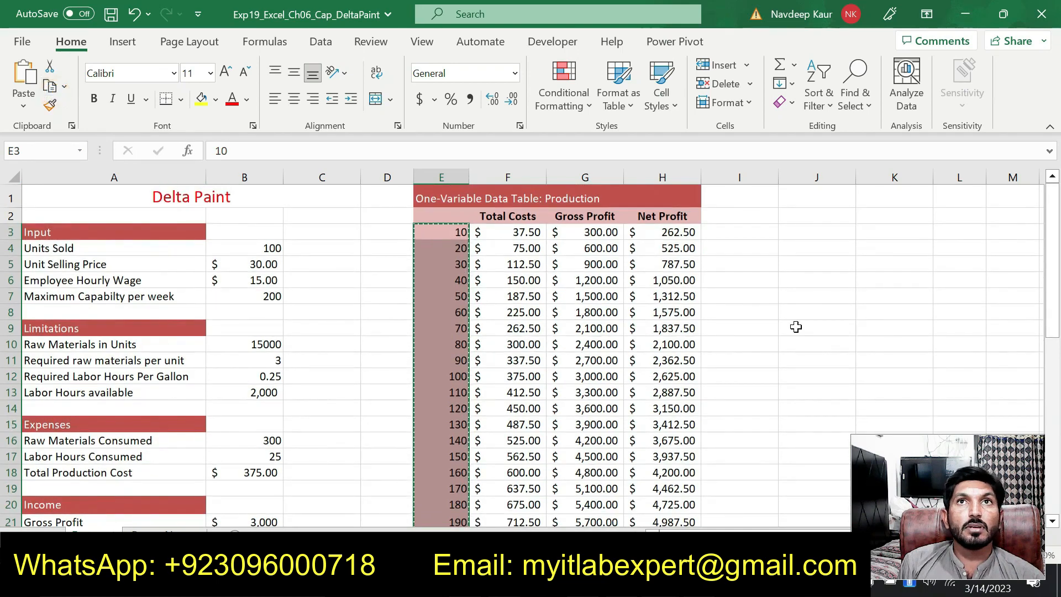
drag(1052, 269, 1052, 420)
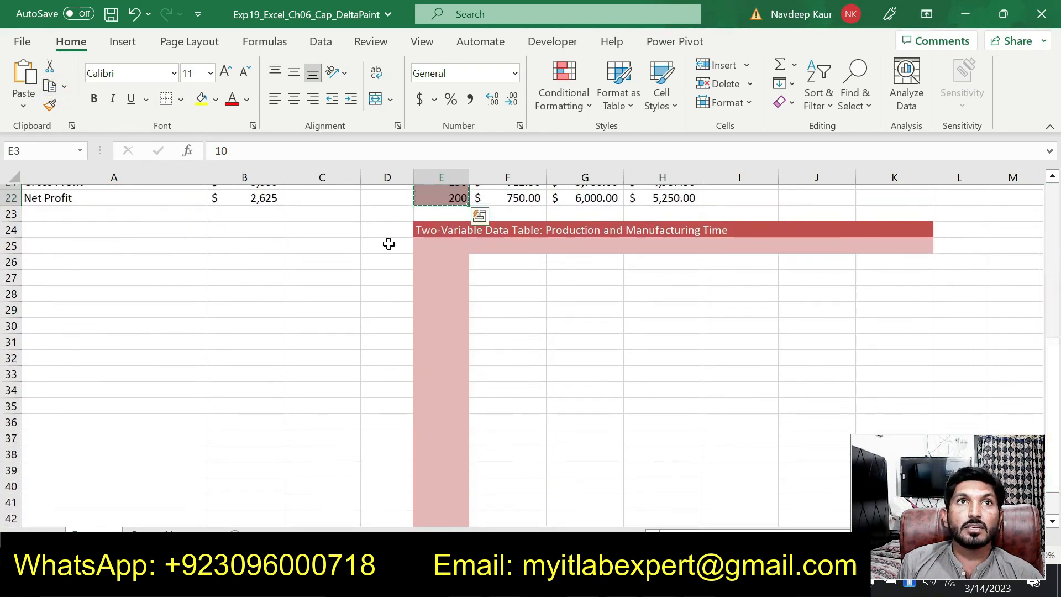
click(444, 264)
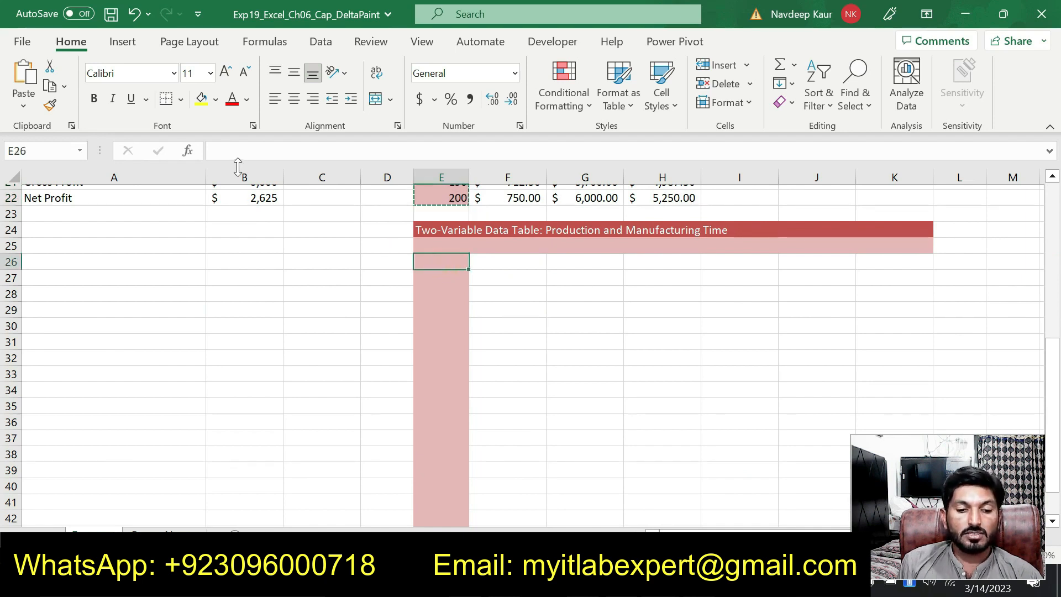
click(23, 77)
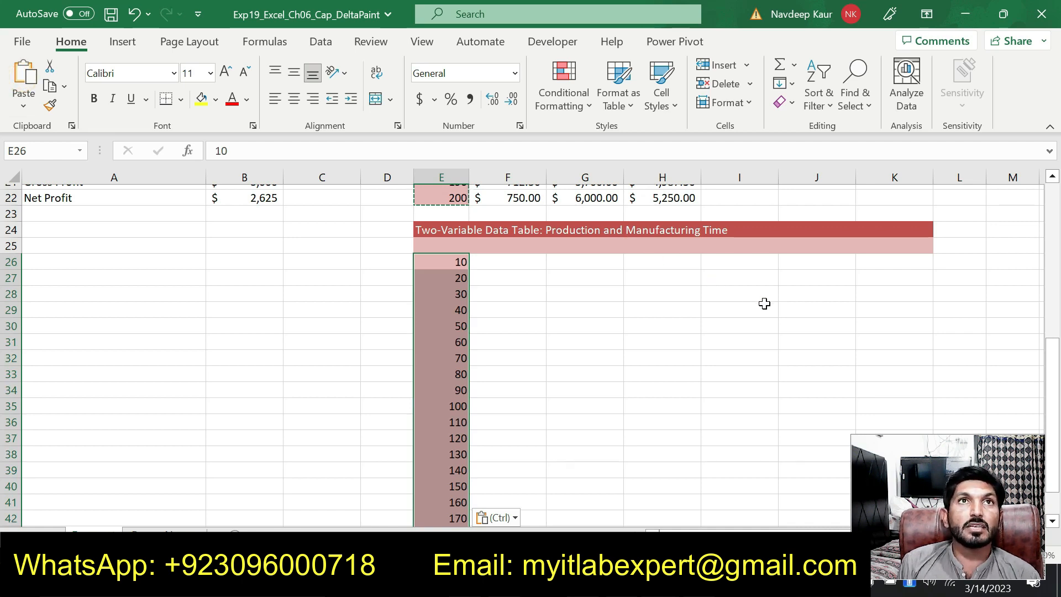
key(Escape)
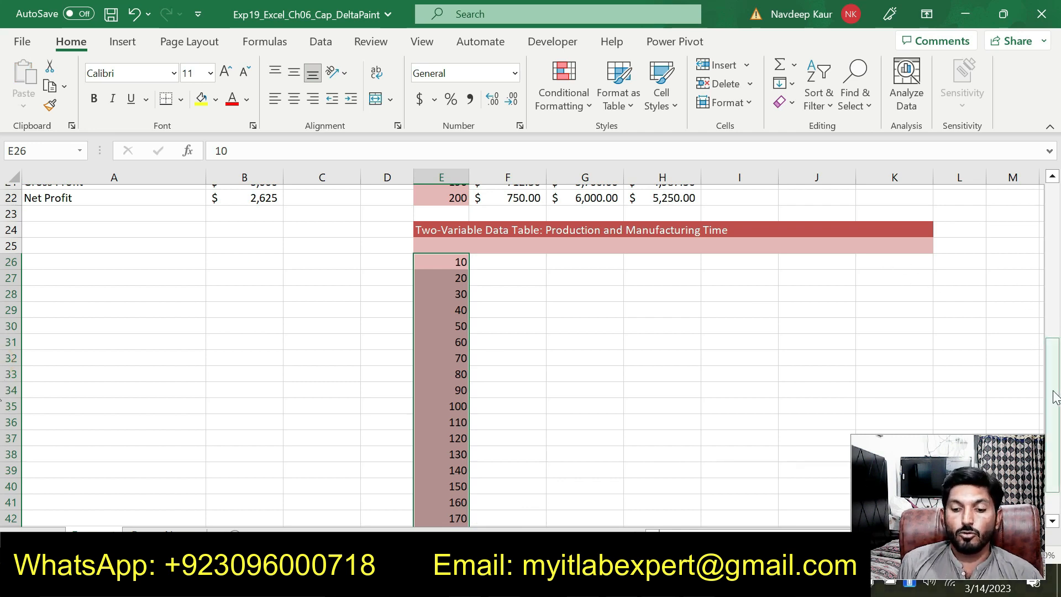
- Switch to the Word instructions, remove the green highlight from the step 10 text, and select $15 in step 11
drag(1051, 359, 1051, 377)
key(alt+Tab)
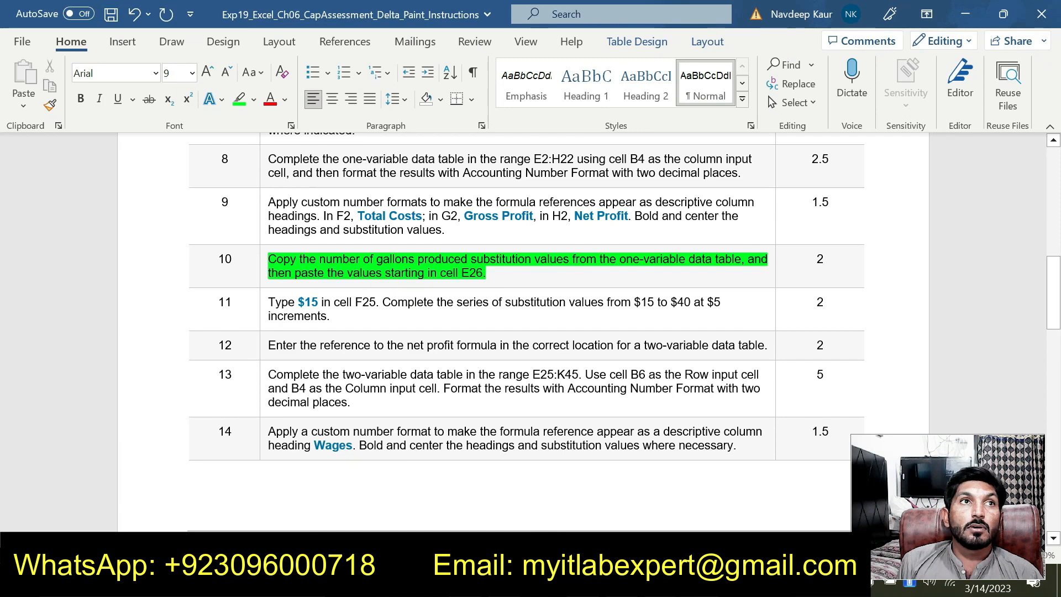
drag(499, 277, 269, 260)
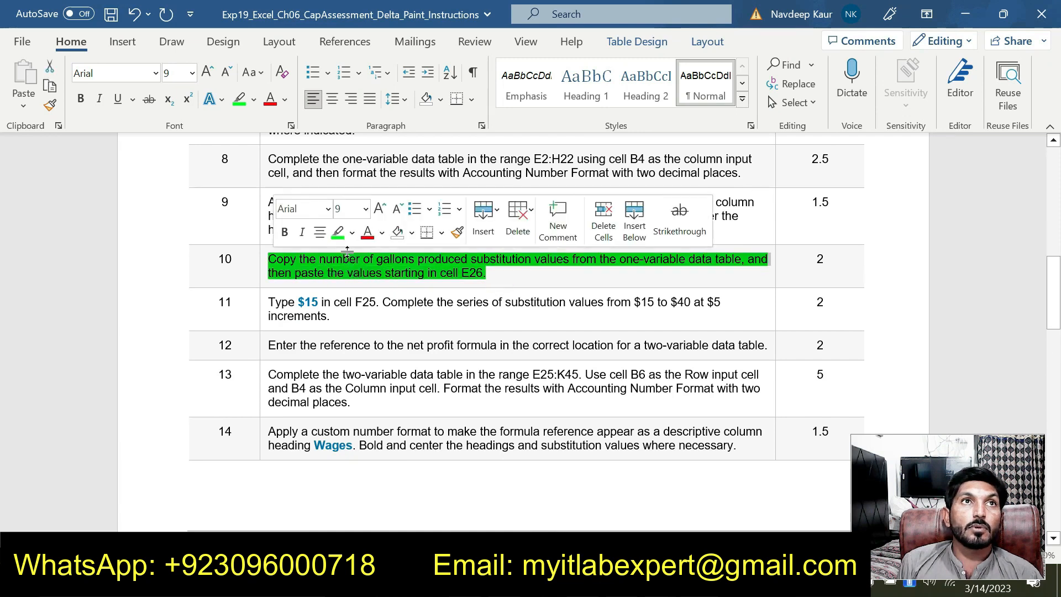
click(337, 233)
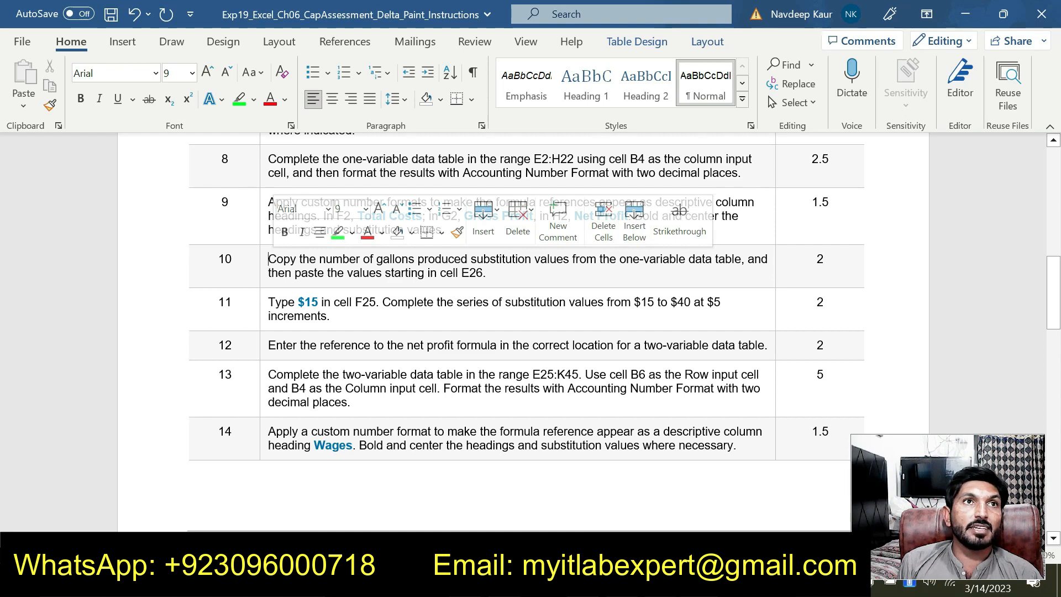
drag(298, 302, 318, 302)
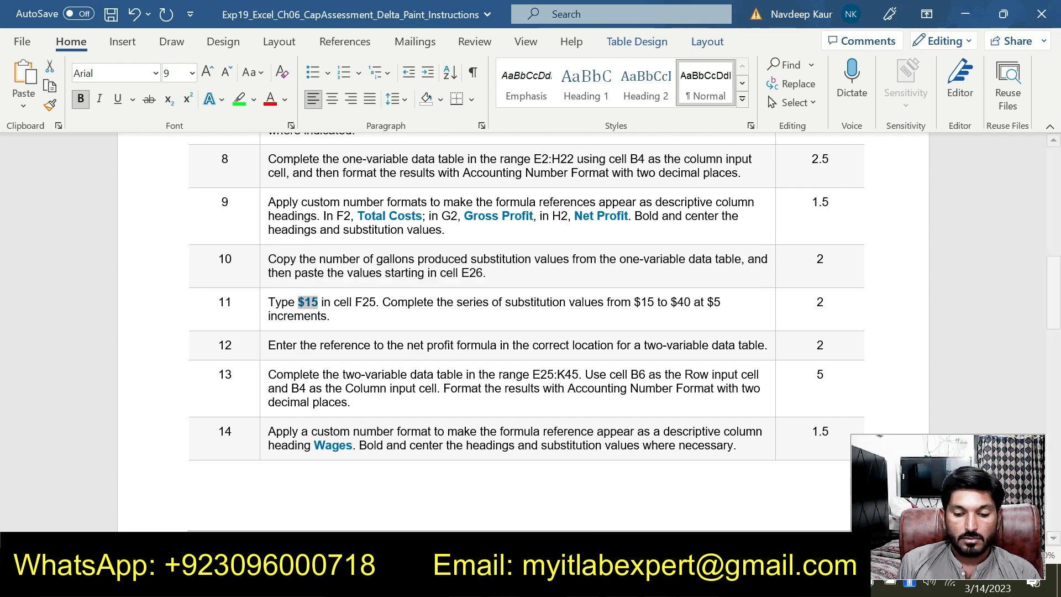
- Switch to the Excel workbook and enter $15 in cell F25 of the two-variable data table
key(alt+Tab)
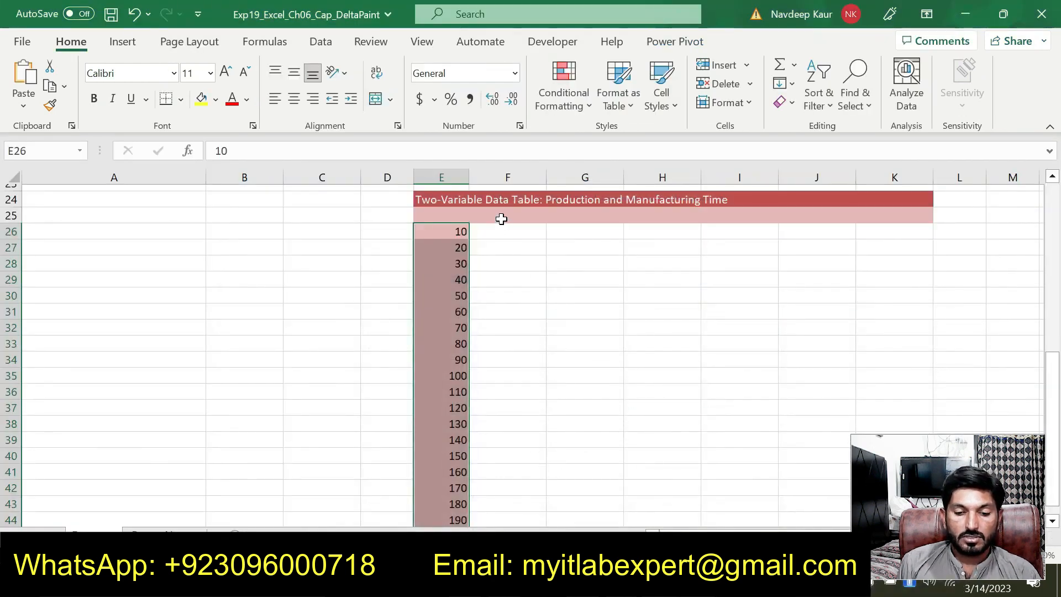
click(502, 216)
click(314, 157)
key(ctrl+v)
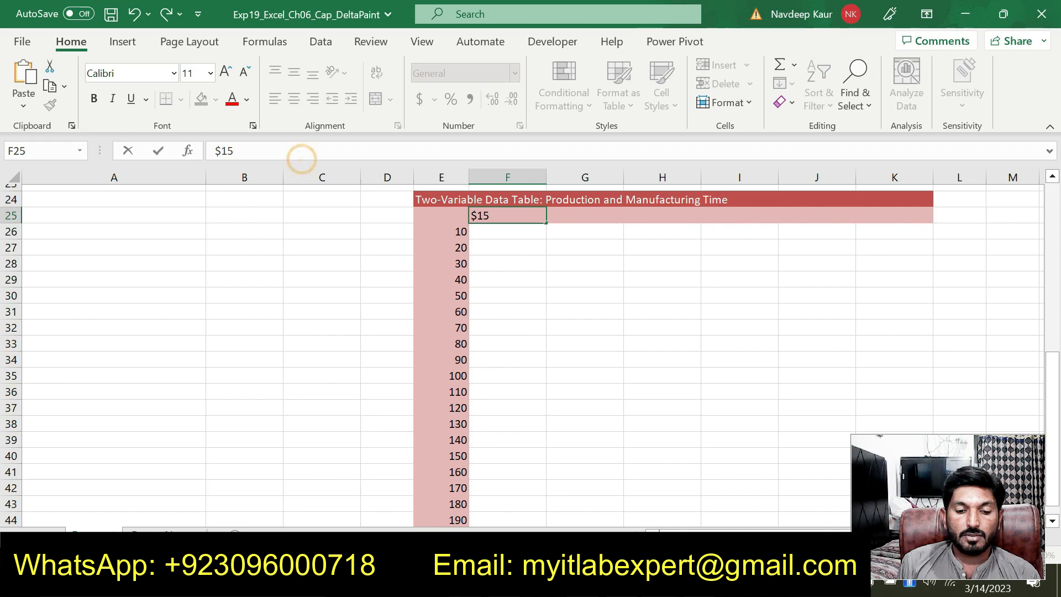
key(Return)
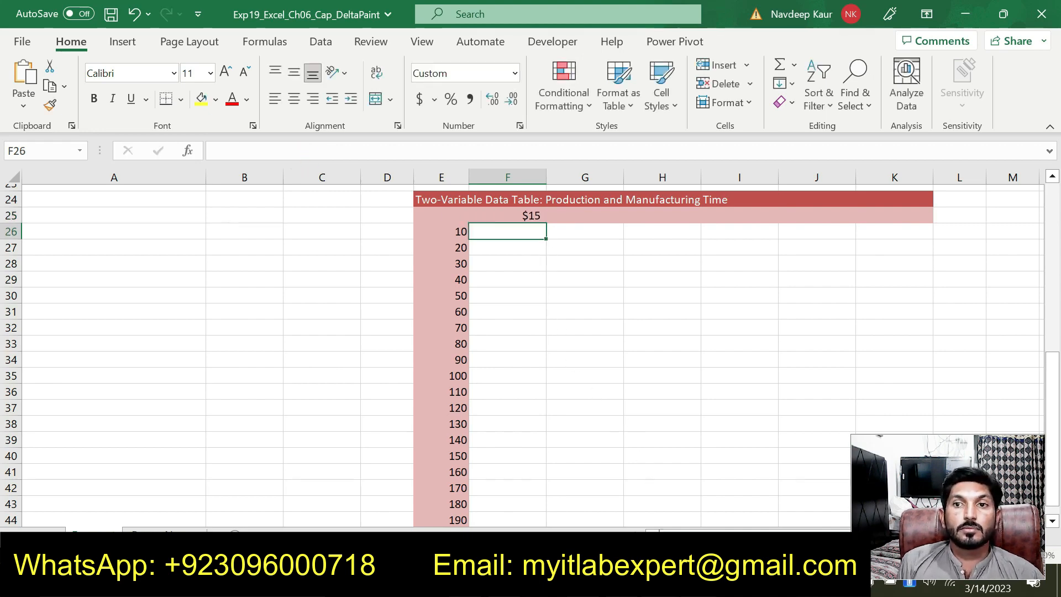
- Recheck step 11 in the Word instructions while filling a linear row series in Excel from F25 with step value 5 and stop value 40
key(alt+Tab)
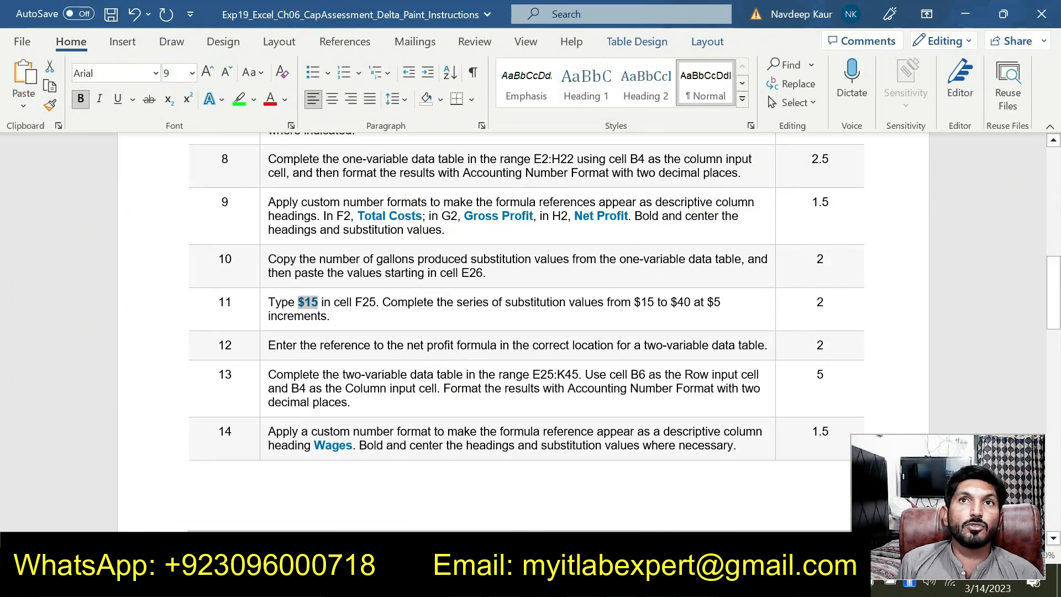
key(alt+Tab)
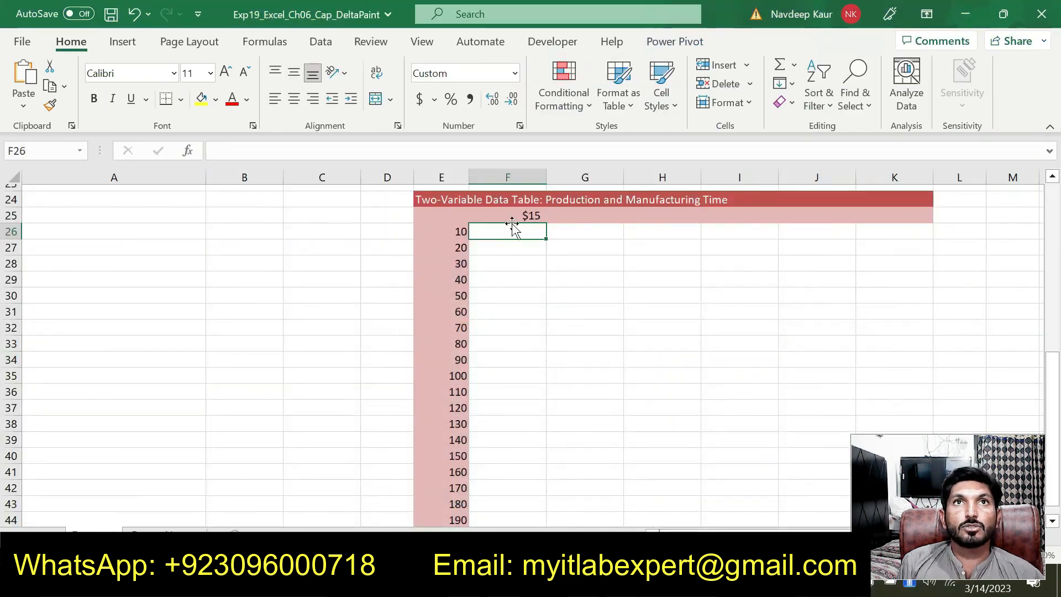
click(521, 214)
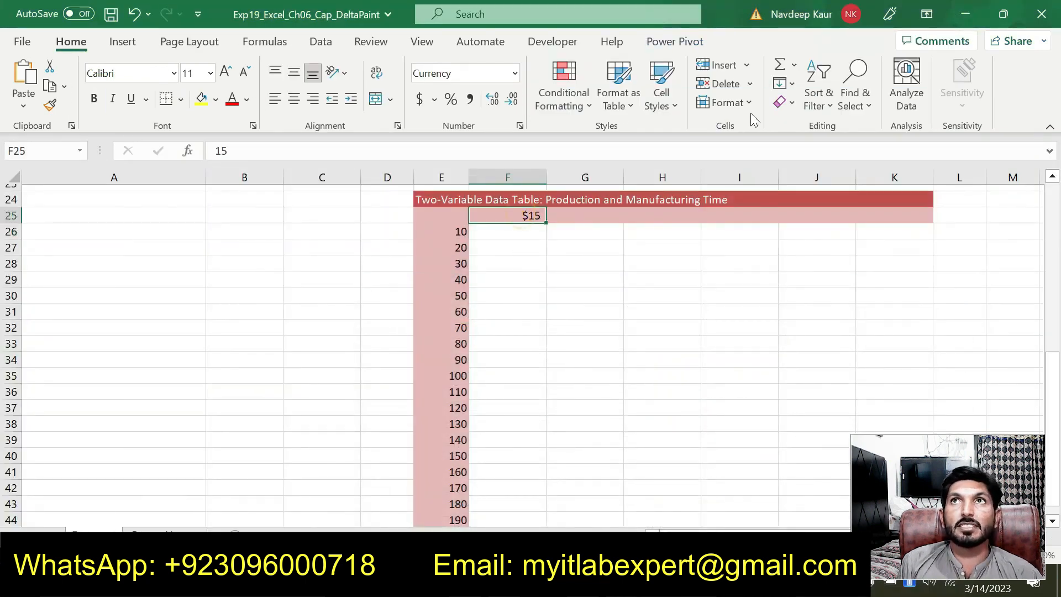
click(794, 84)
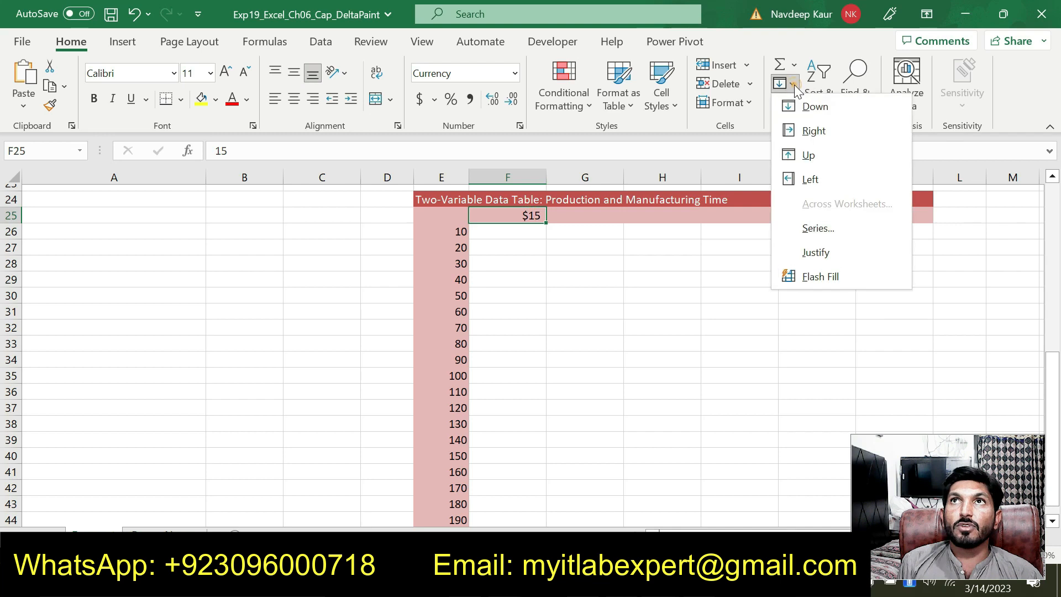
click(819, 228)
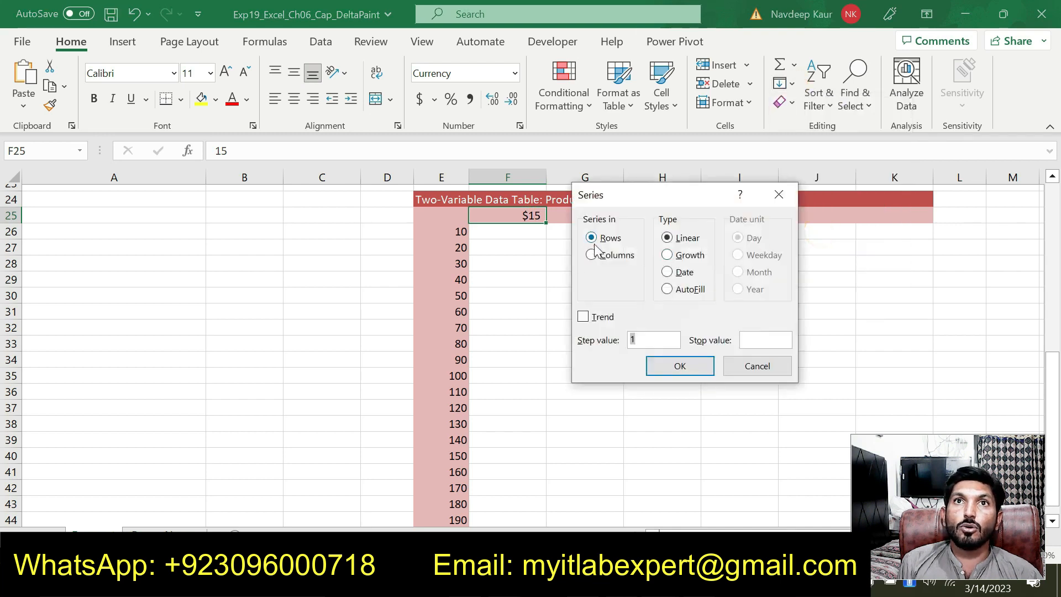
text(4)
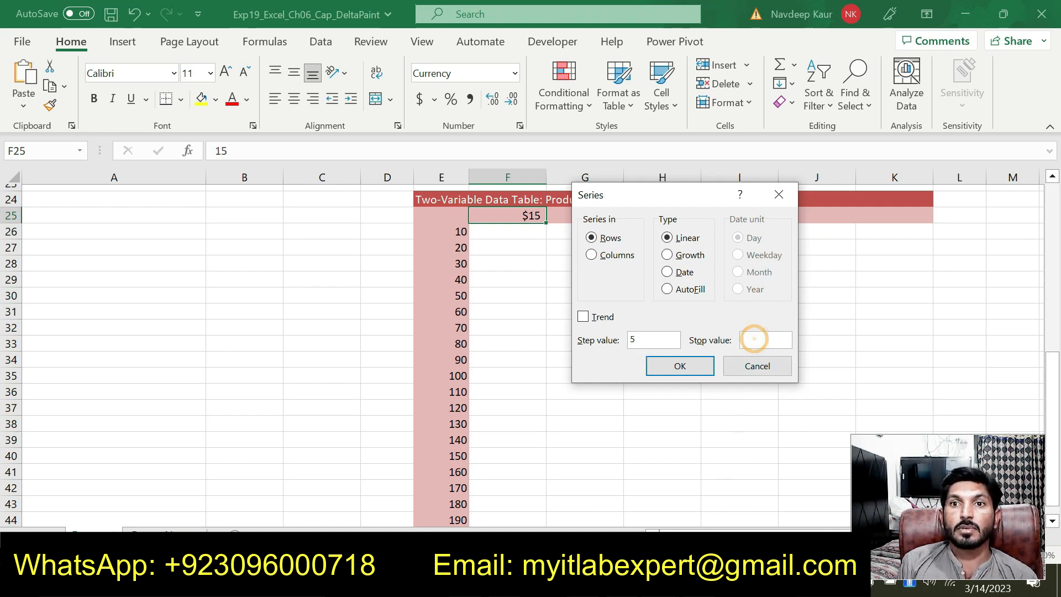
key(alt+Tab)
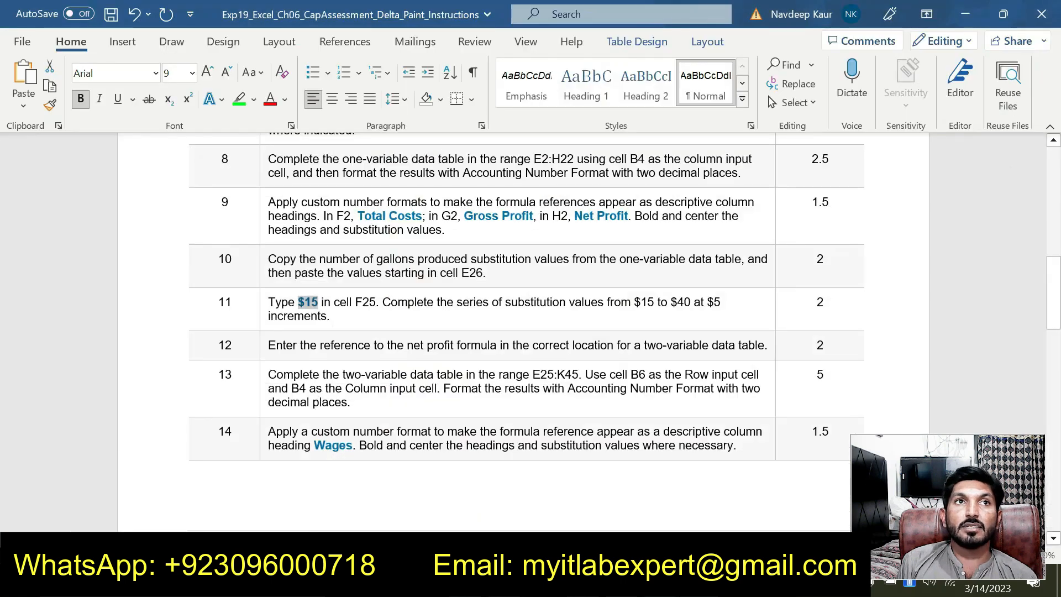
key(alt+Tab)
text(40)
click(680, 365)
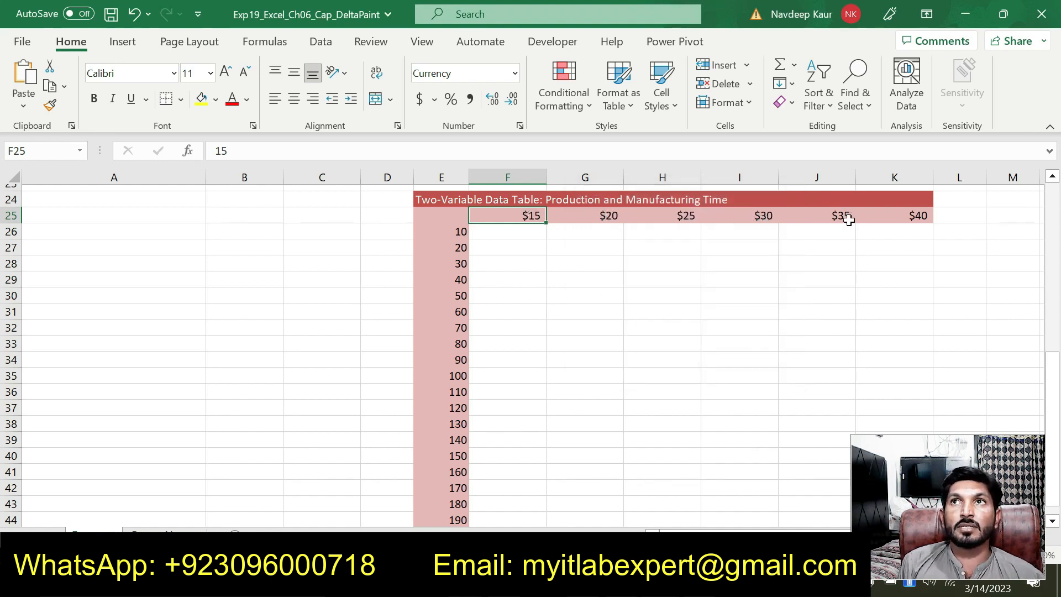
- Switch to the Word instructions and highlight the step 12 text in green
click(691, 580)
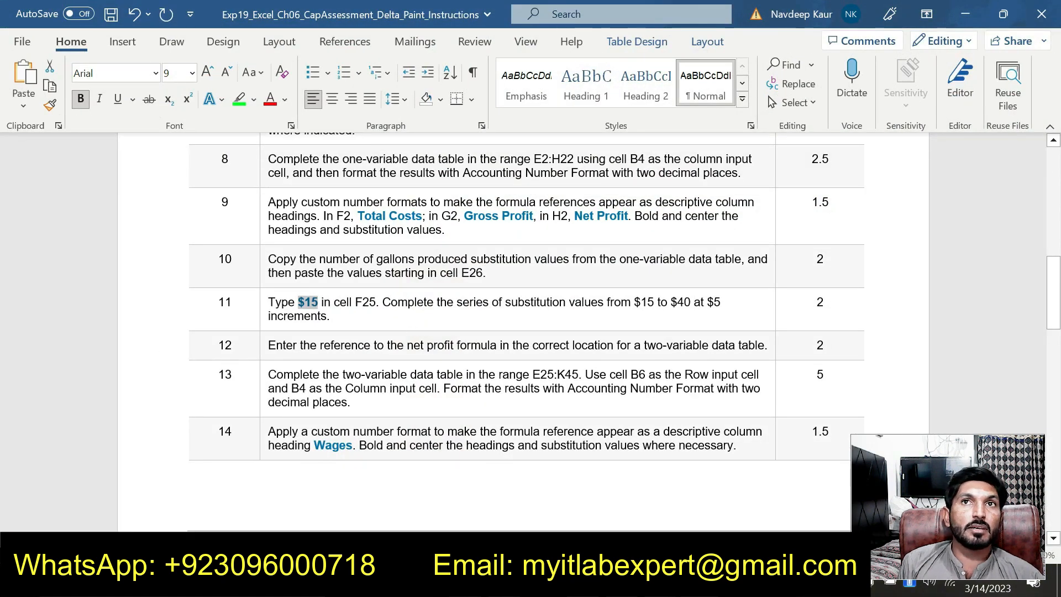
click(398, 301)
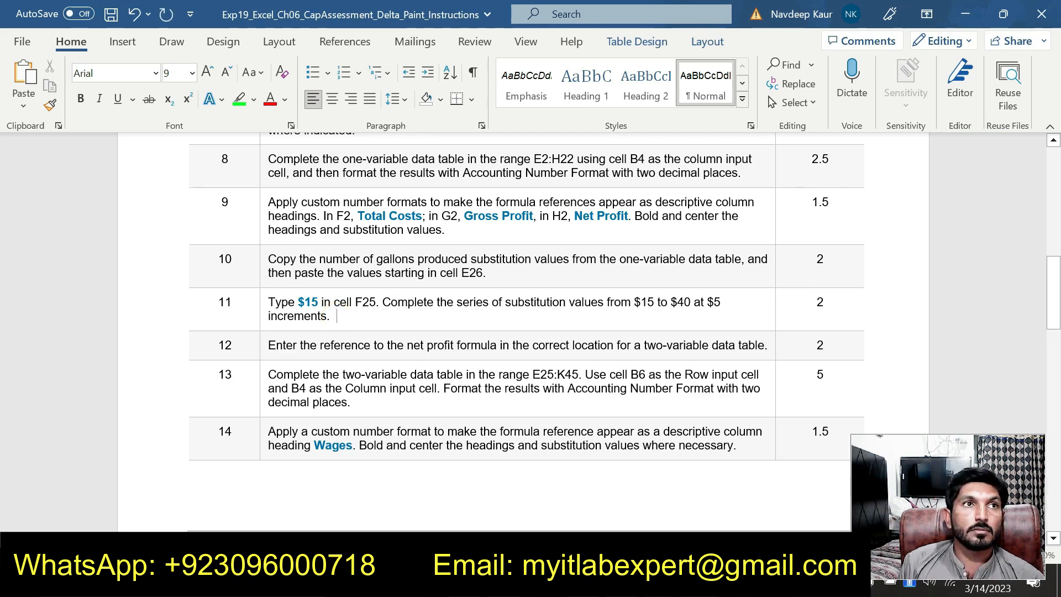
drag(269, 345, 771, 346)
click(682, 316)
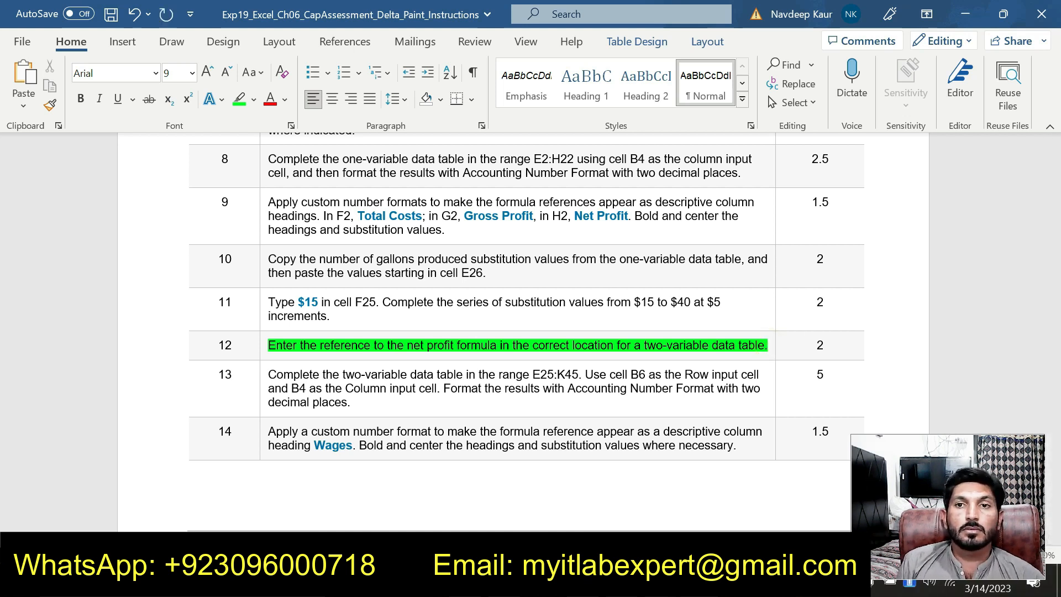
- Switch to the Excel workbook and enter a reference to the Net Profit cell B22 in cell E25
key(alt+Tab)
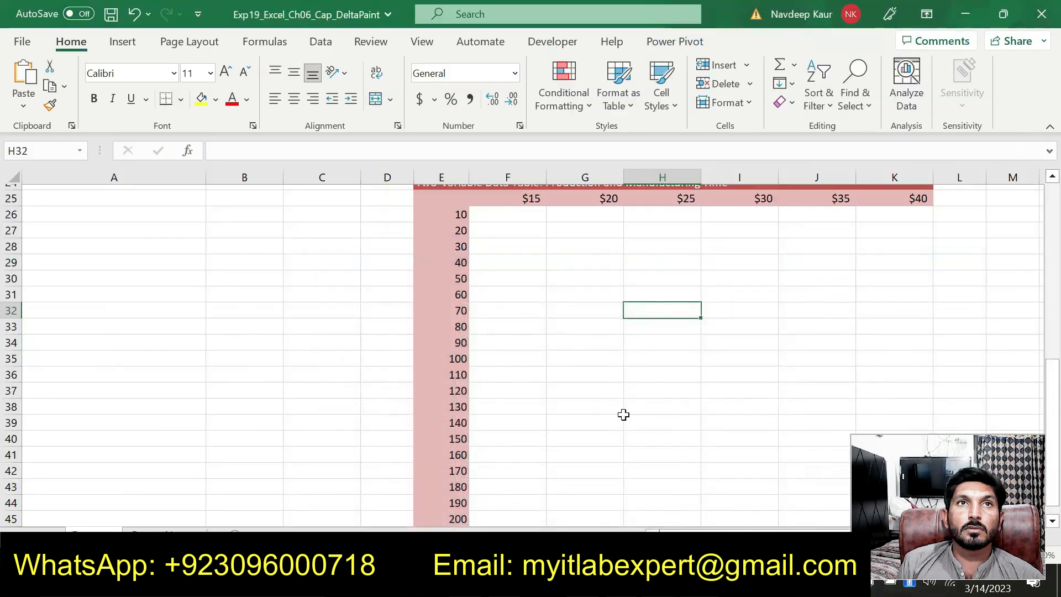
click(445, 197)
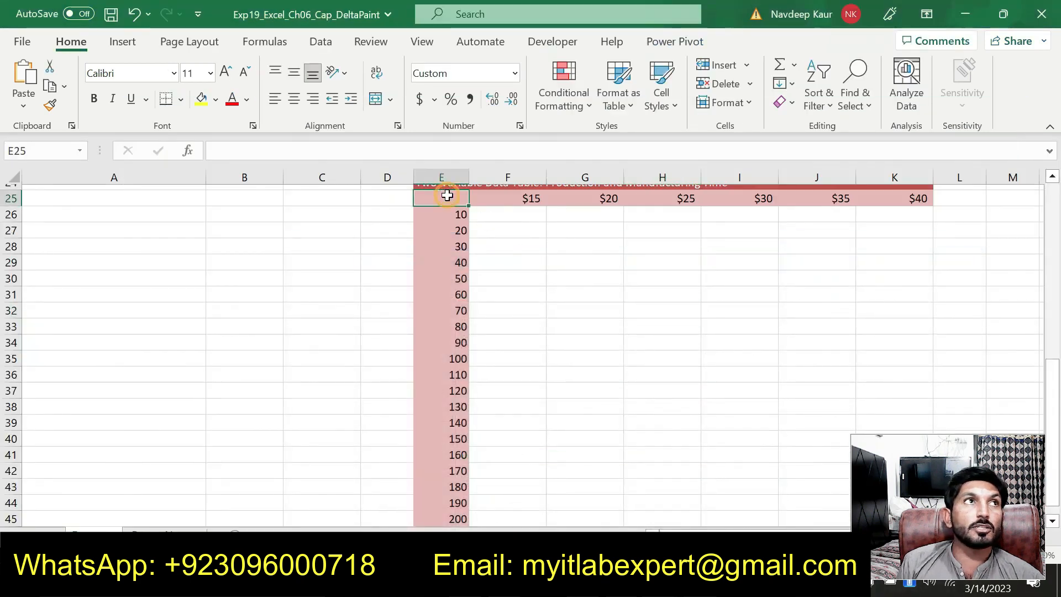
text(=)
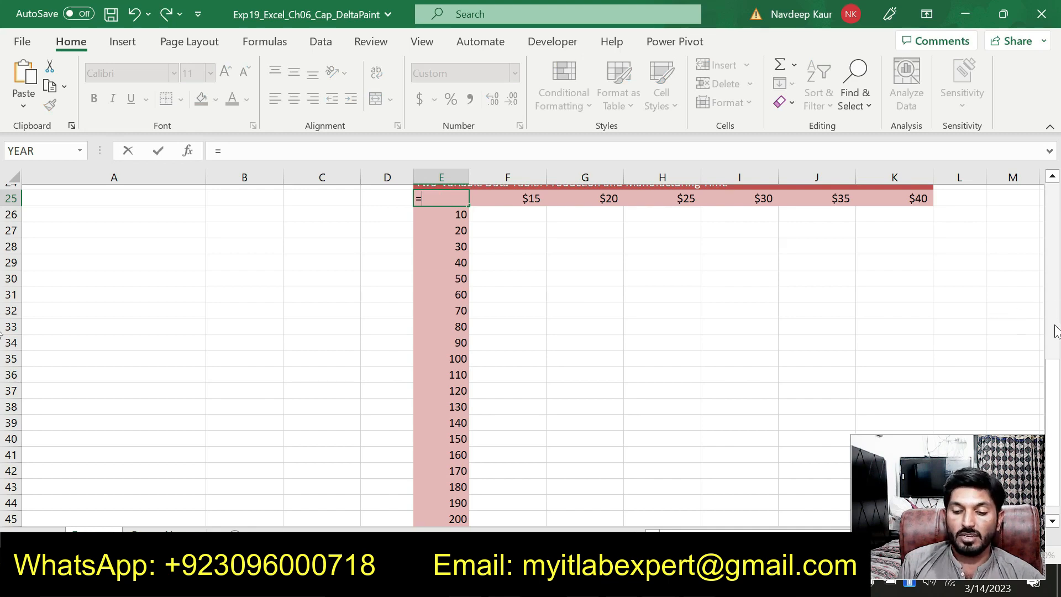
drag(1054, 362, 1054, 282)
click(260, 315)
key(Return)
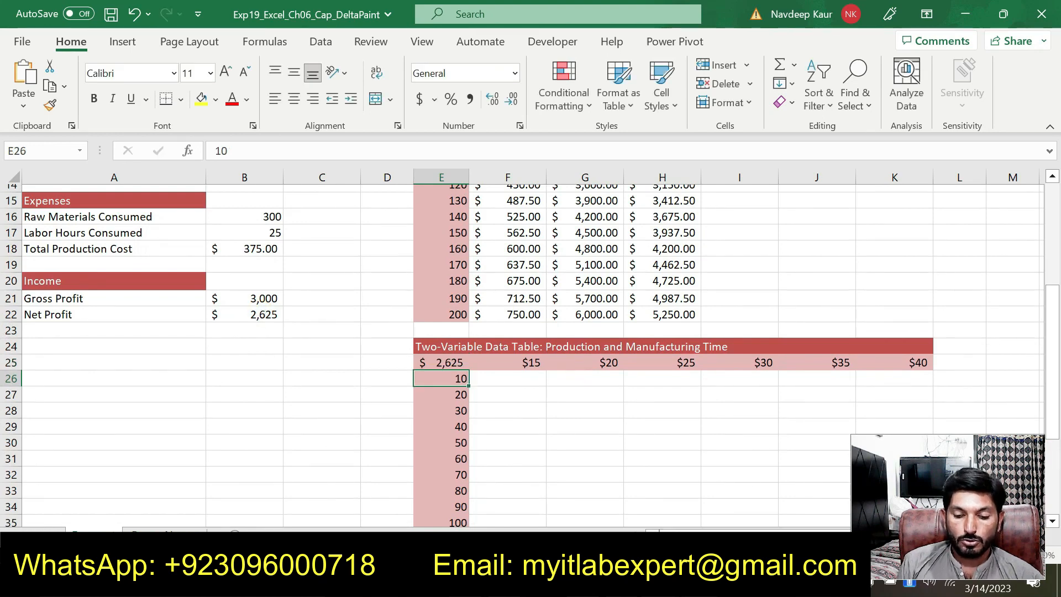
- Switch to the Word instructions and move the green highlight from the step 12 text to the step 13 text
key(alt+Tab)
drag(269, 345, 764, 345)
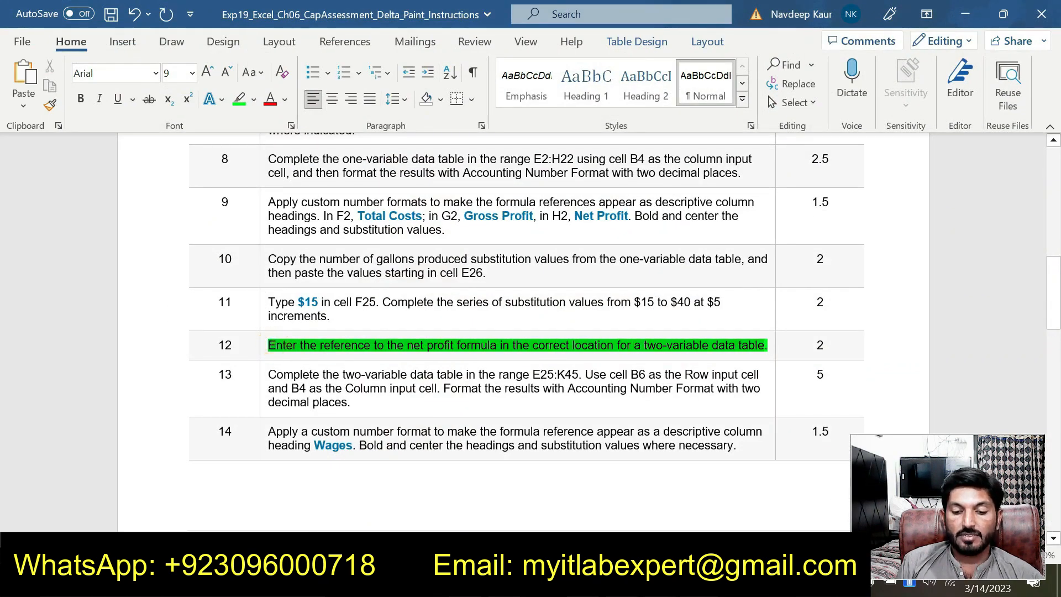
click(240, 105)
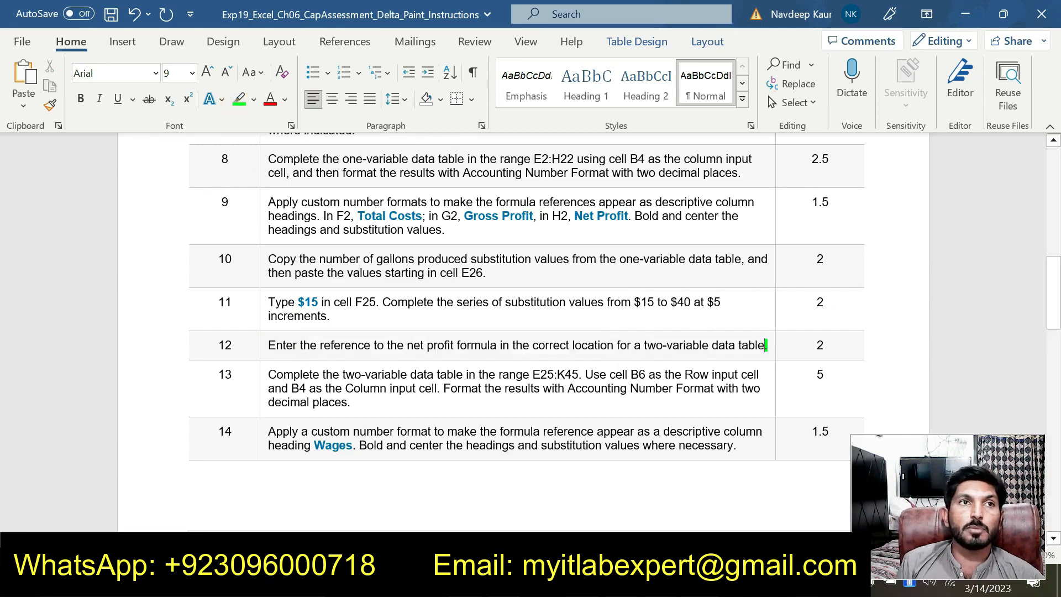
drag(352, 403, 268, 374)
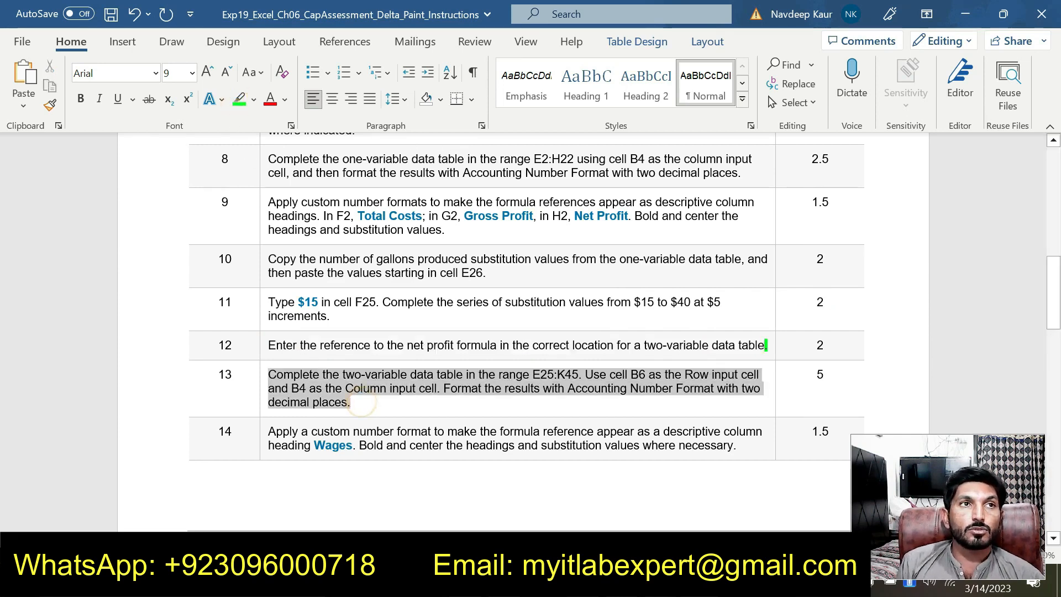
click(335, 344)
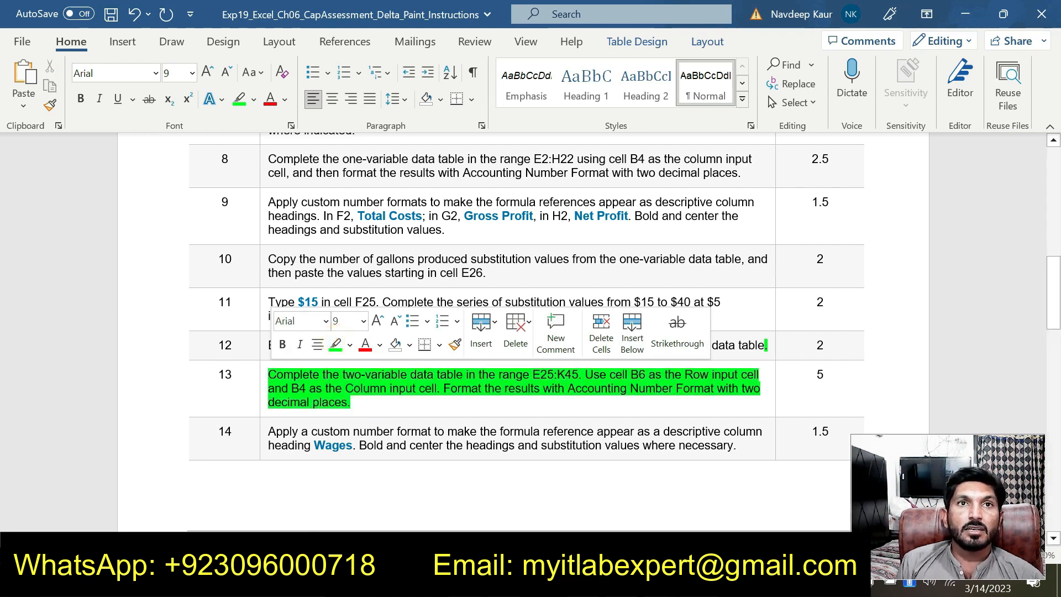
- Copy the range reference E25:K45 from step 13 and use it to select that range in the Excel workbook
drag(533, 374, 578, 375)
key(ctrl+c)
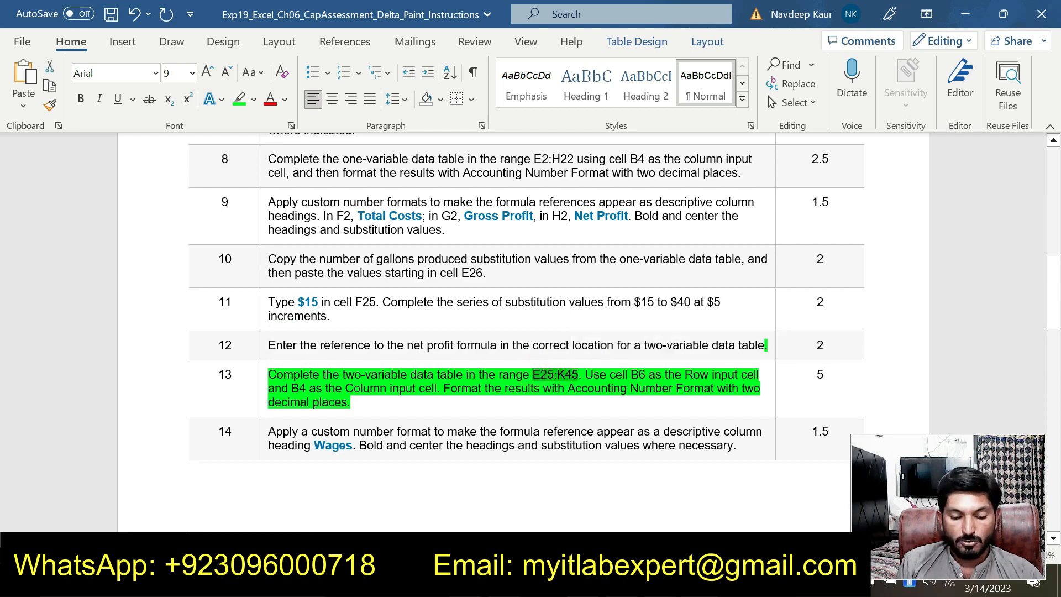
key(alt+Tab)
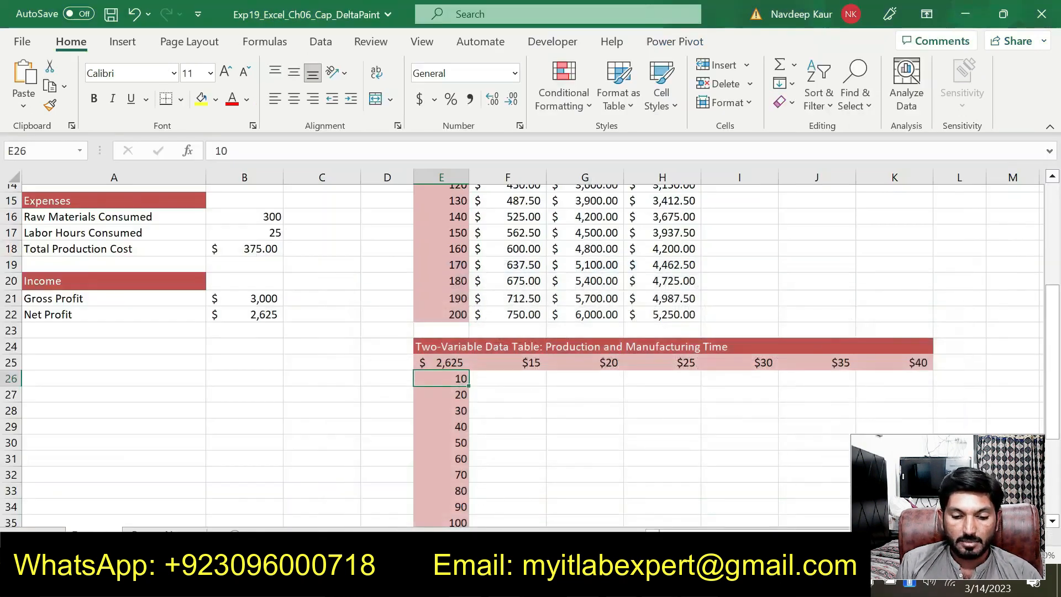
key(ctrl+v)
key(Return)
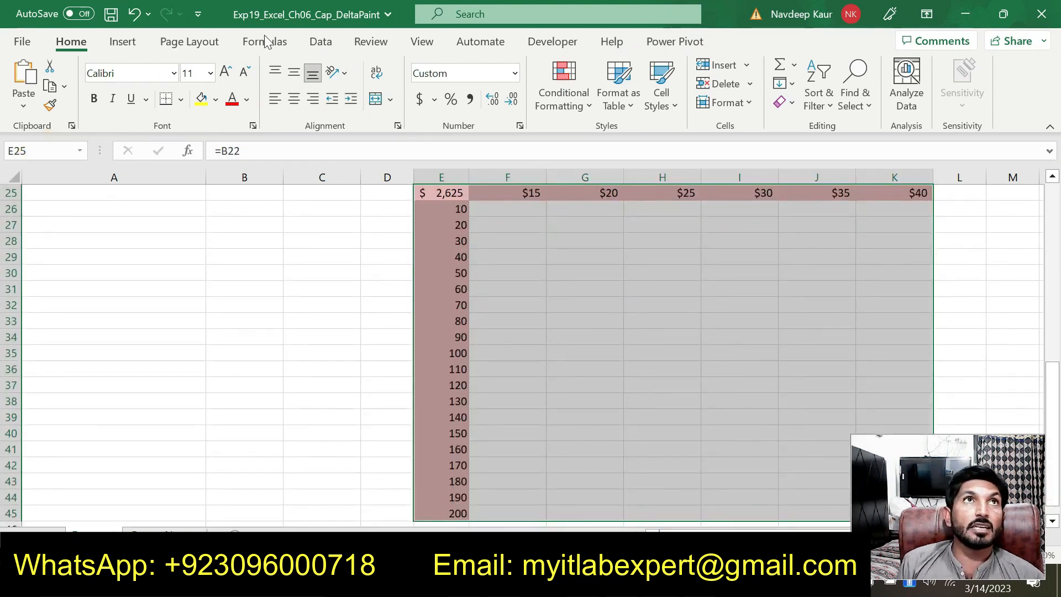
- Create a What-If data table in E25:K45 with row input cell B6 and column input cell B4, rechecking step 13 in Word
click(321, 44)
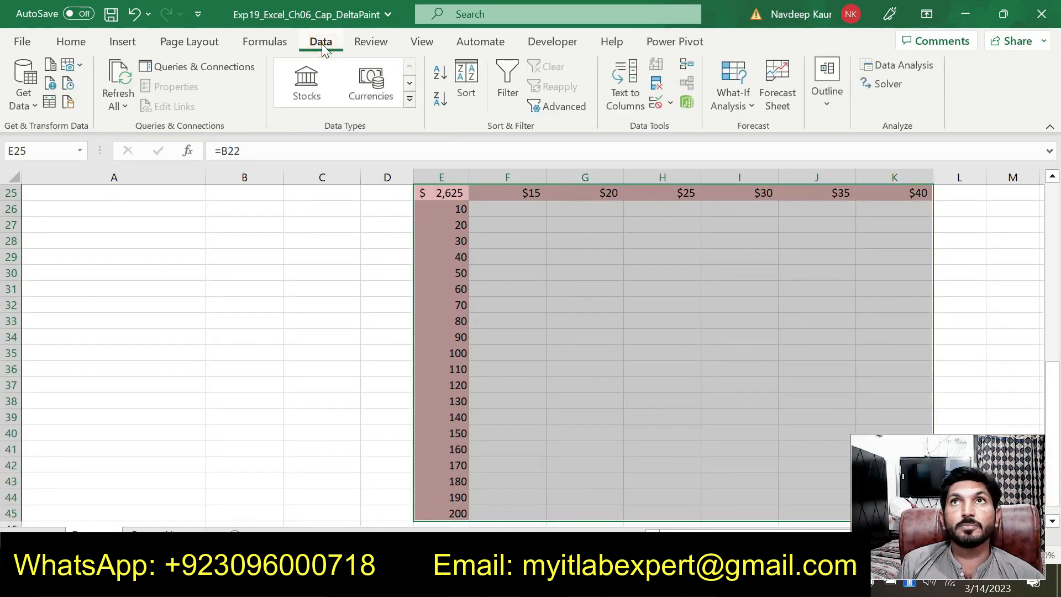
click(744, 106)
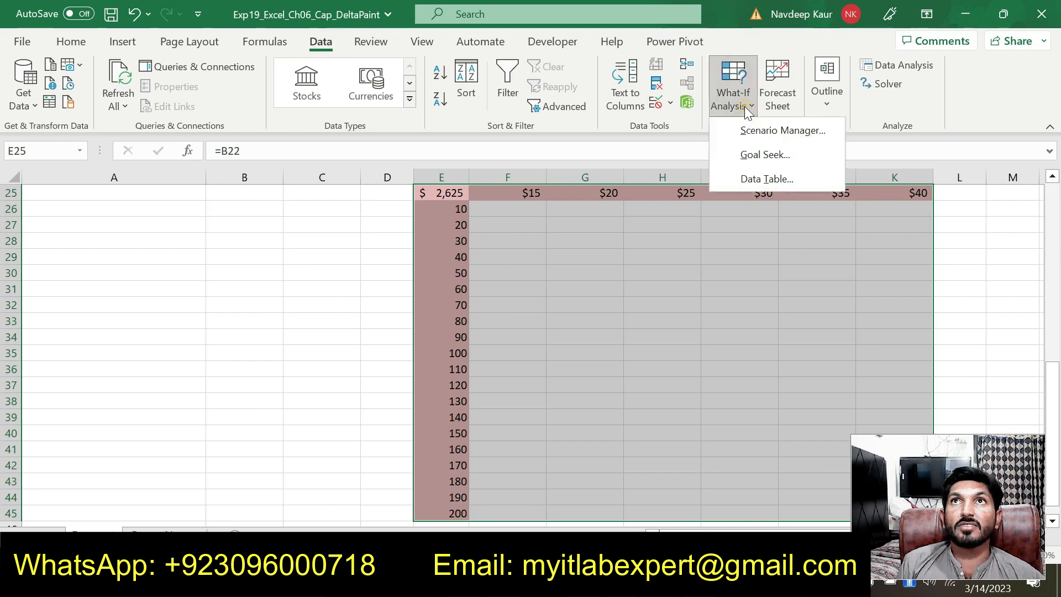
click(755, 178)
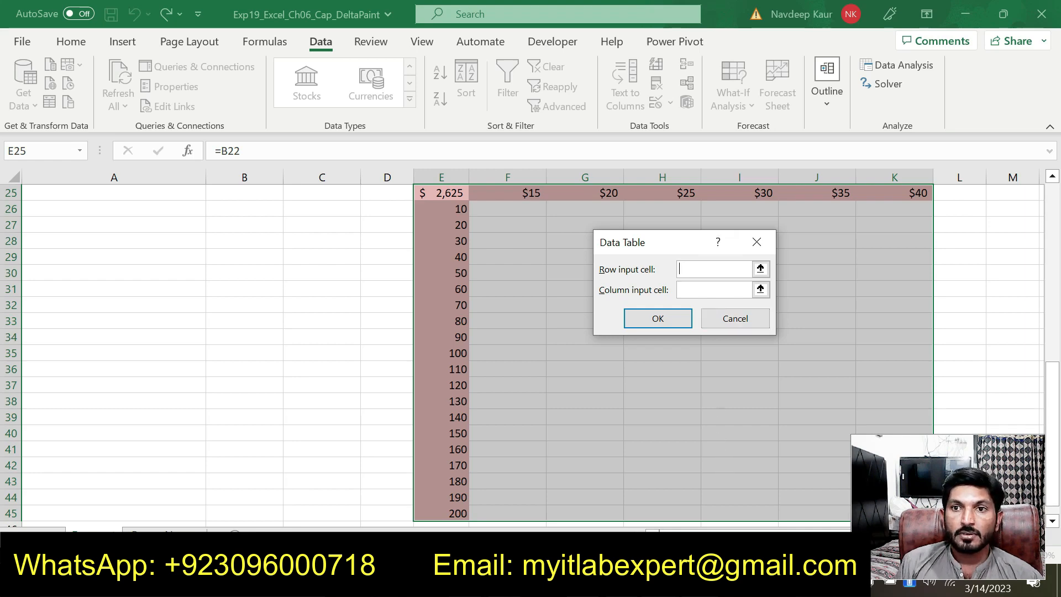
key(alt+Tab)
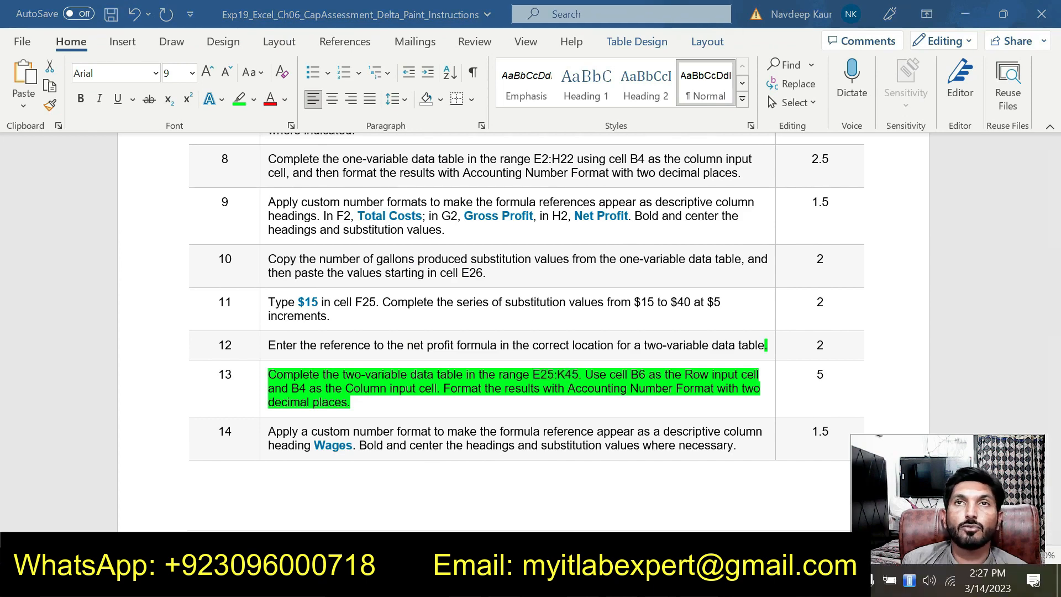
right_click(699, 585)
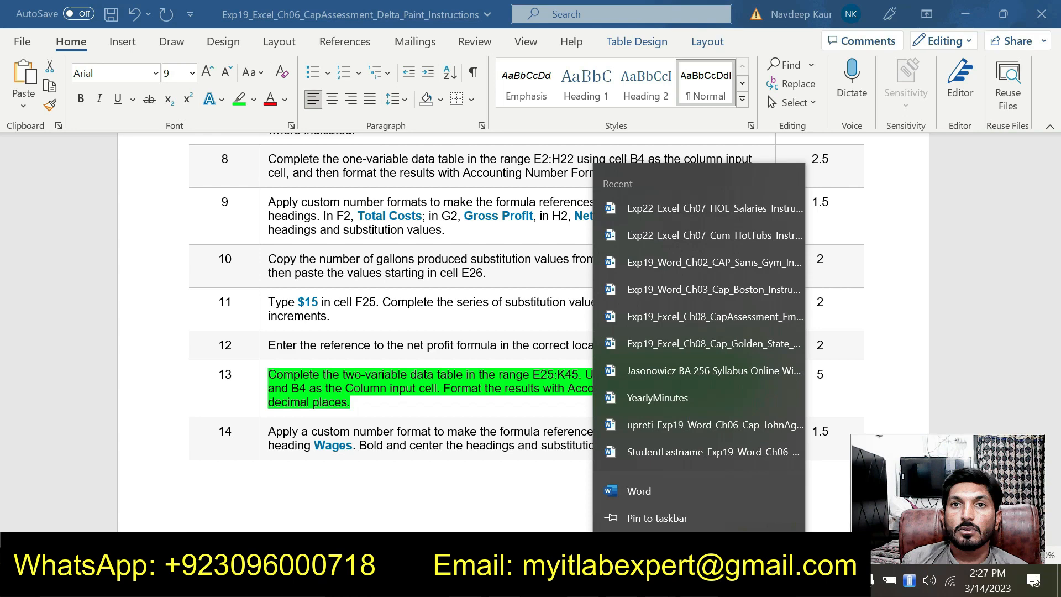
click(724, 585)
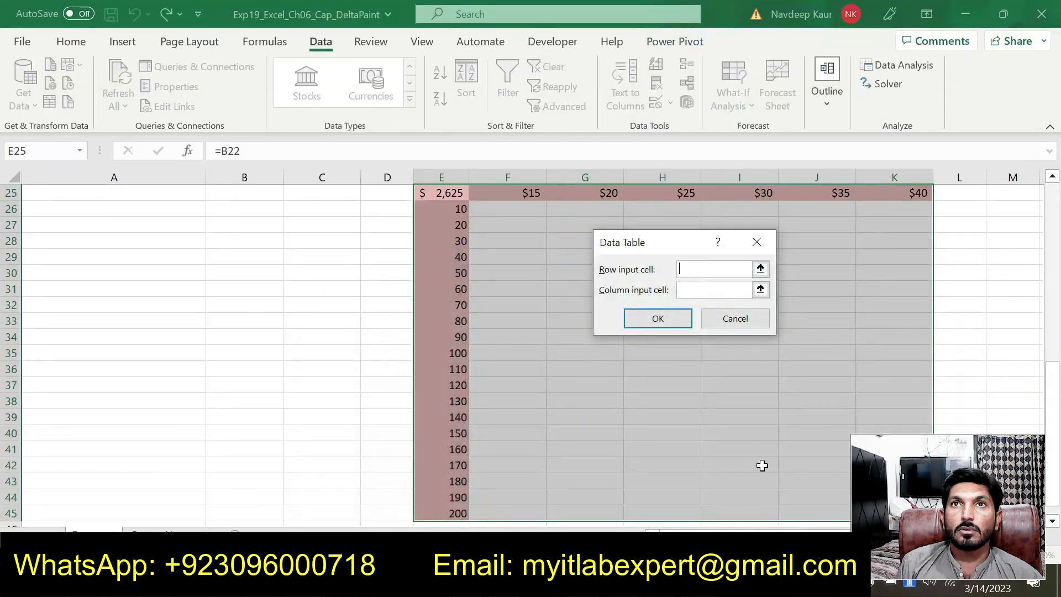
text(B6)
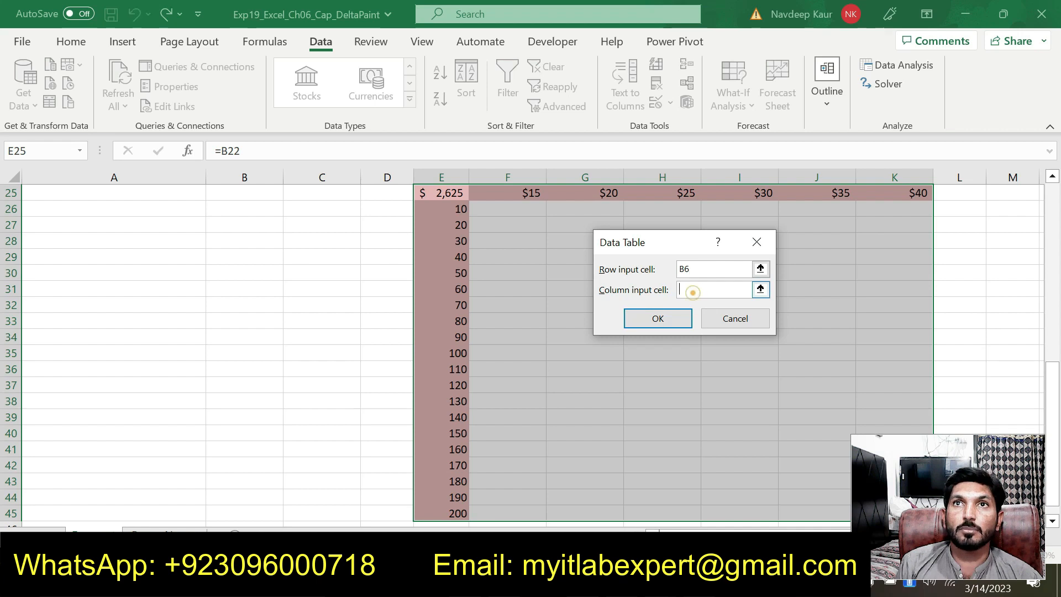
text(B4)
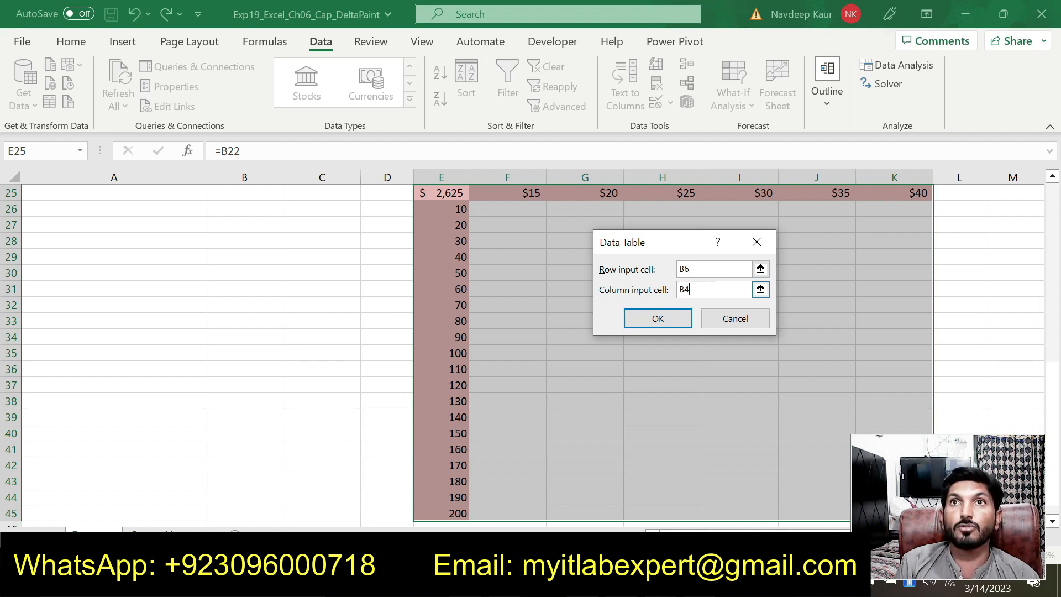
click(658, 319)
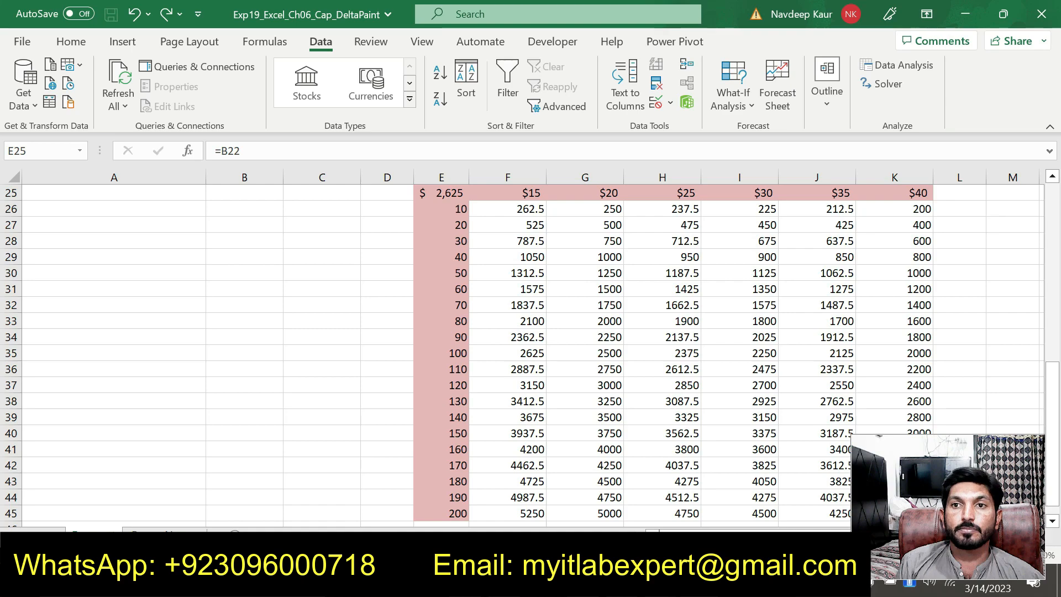
- Recheck step 13 in the Word instructions, and format F26:K45 in the Excel workbook as Accounting with two decimal places
key(alt+Tab)
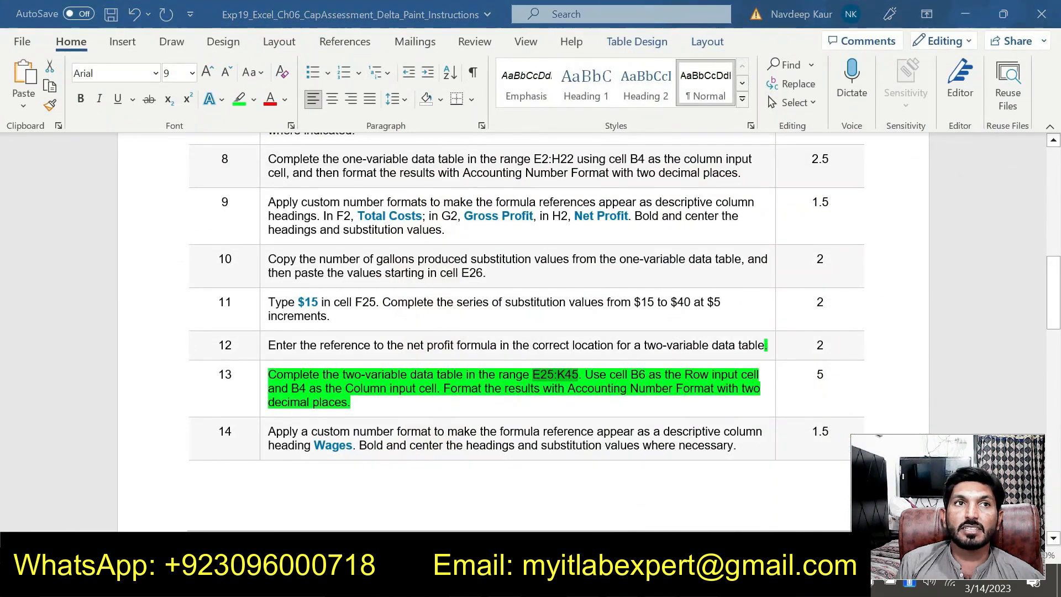
key(alt+Tab)
click(517, 209)
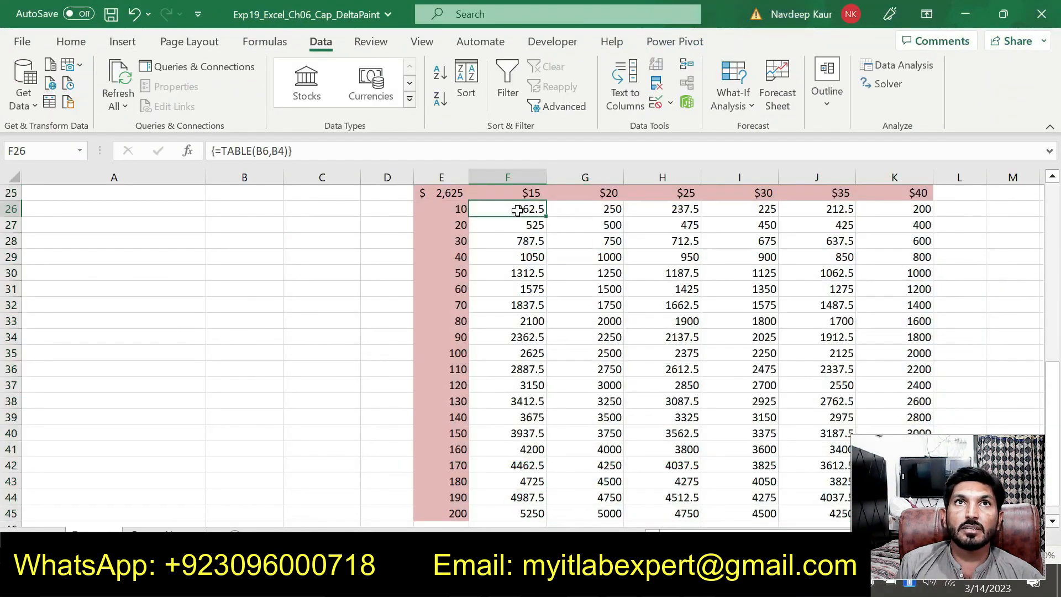
drag(521, 210, 895, 516)
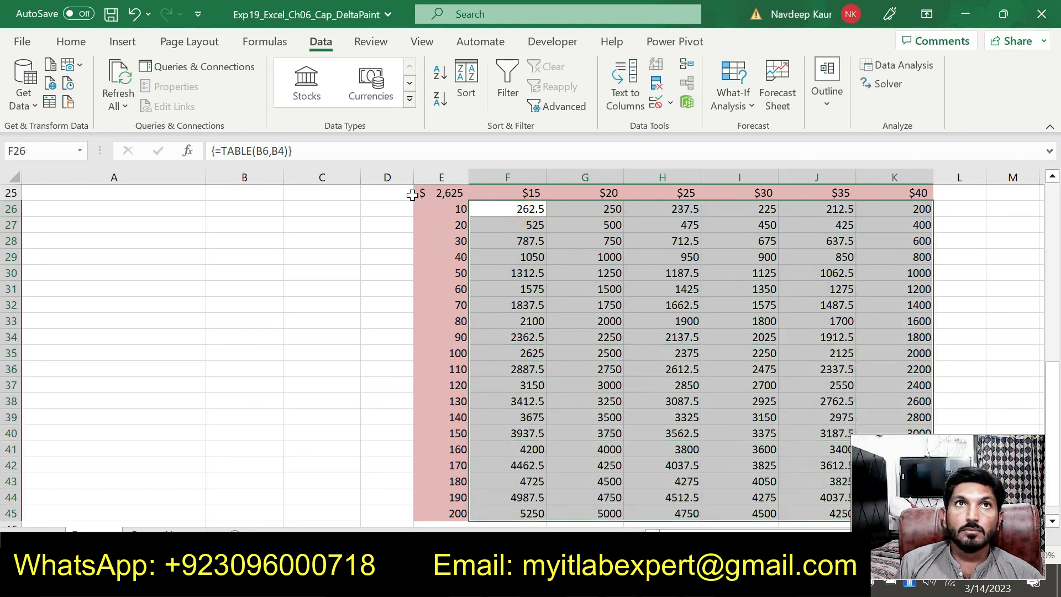
click(70, 41)
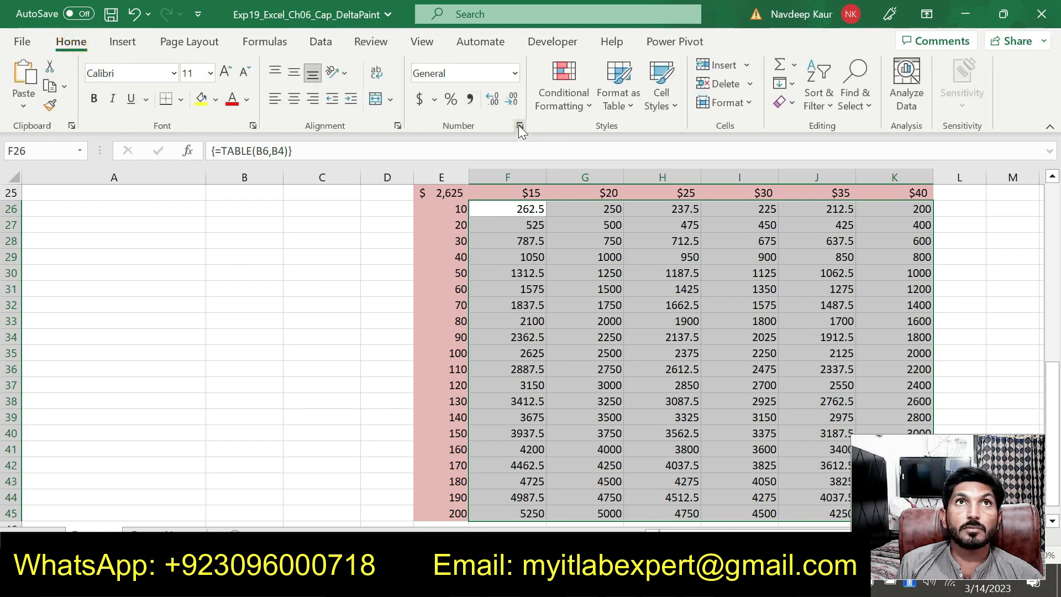
click(519, 127)
click(520, 185)
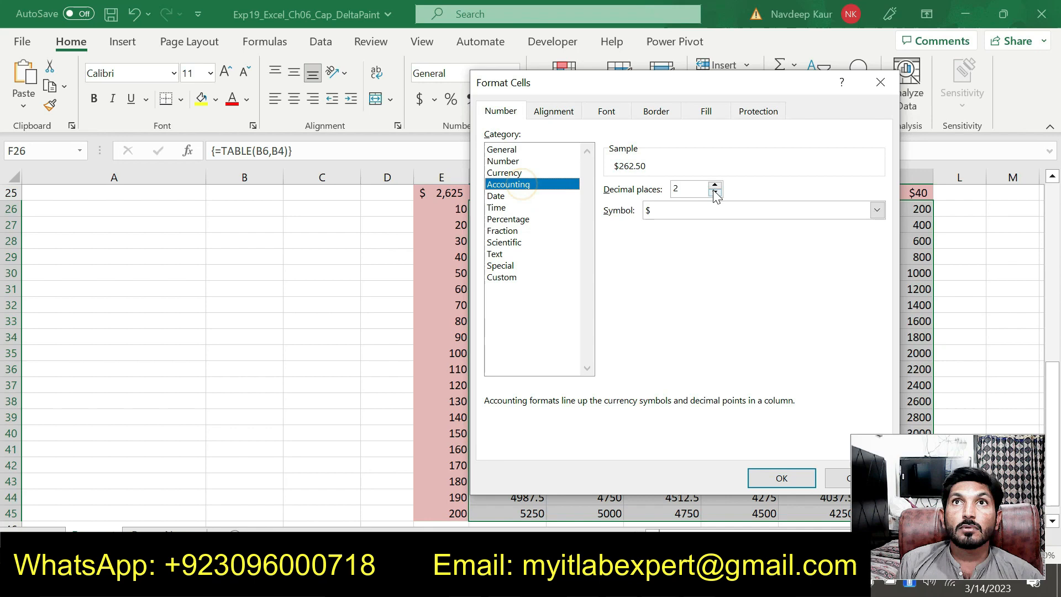
click(774, 479)
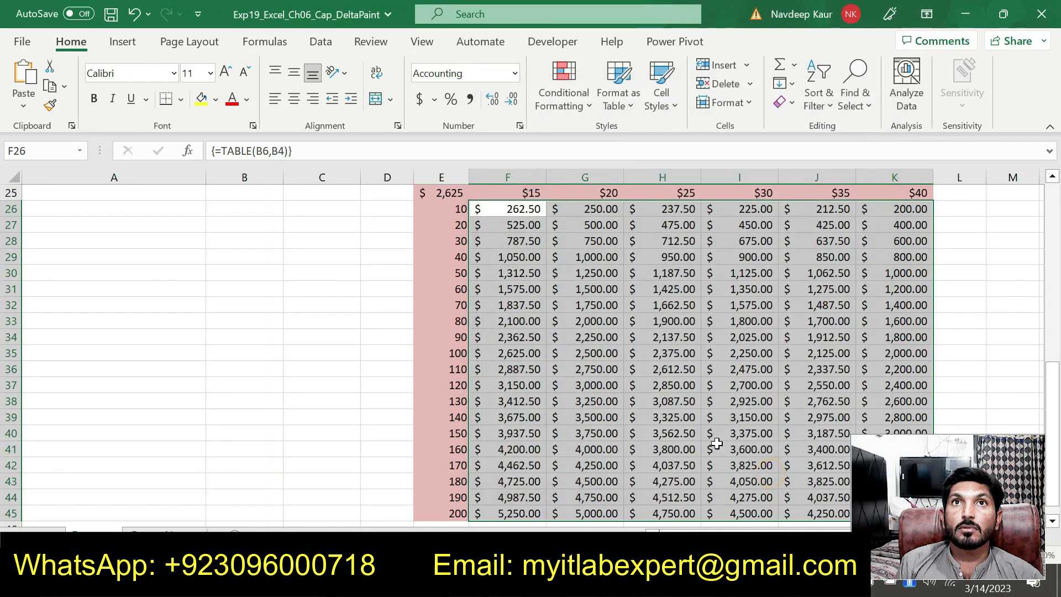
click(651, 252)
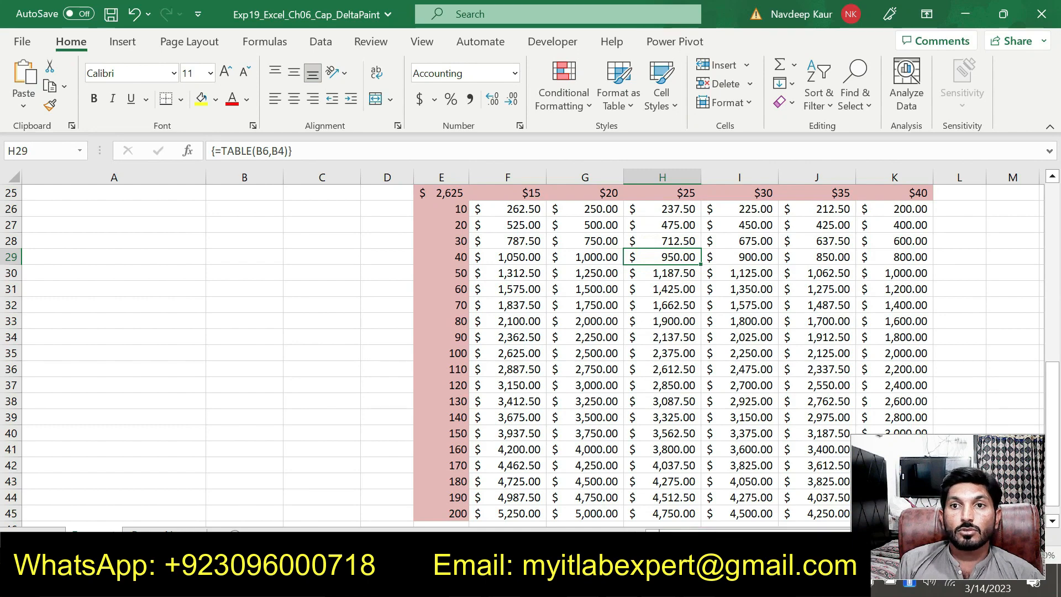
- Switch to the Word instructions and move the green highlight from the step 13 text to the step 14 text
click(701, 582)
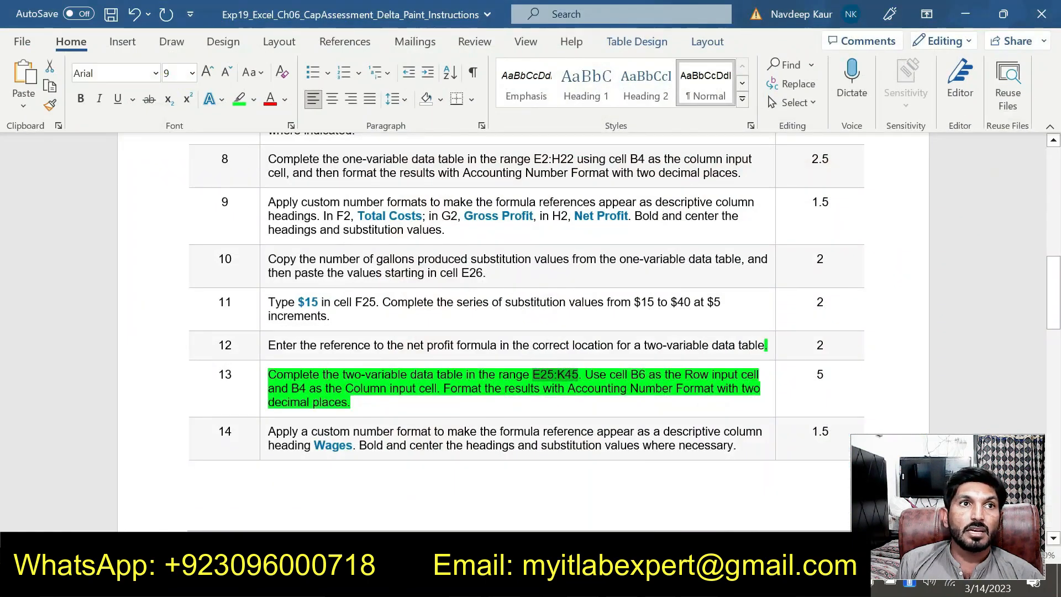
triple_click(354, 404)
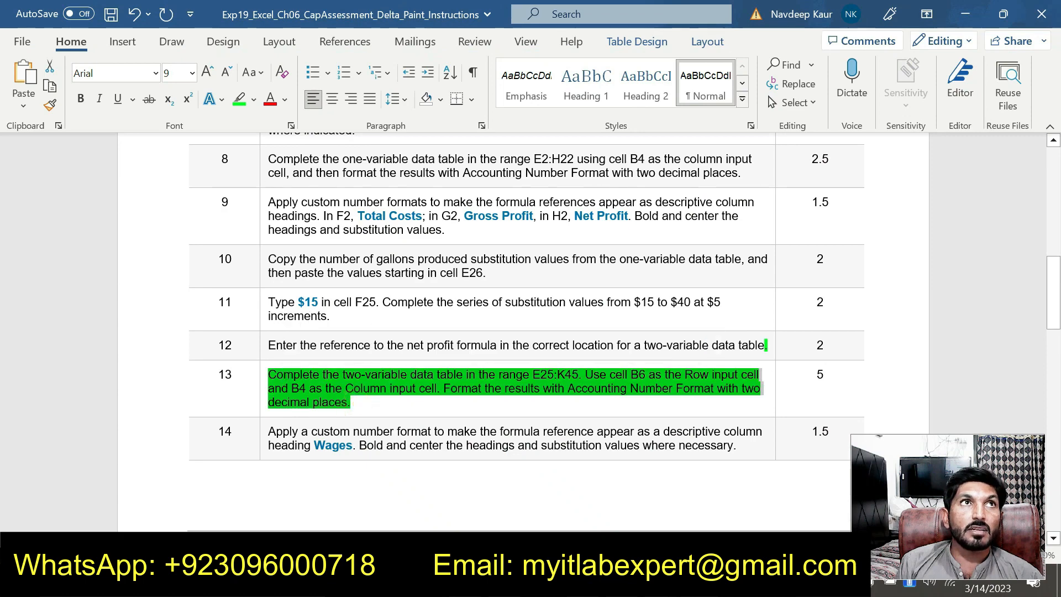
click(239, 100)
key(Left)
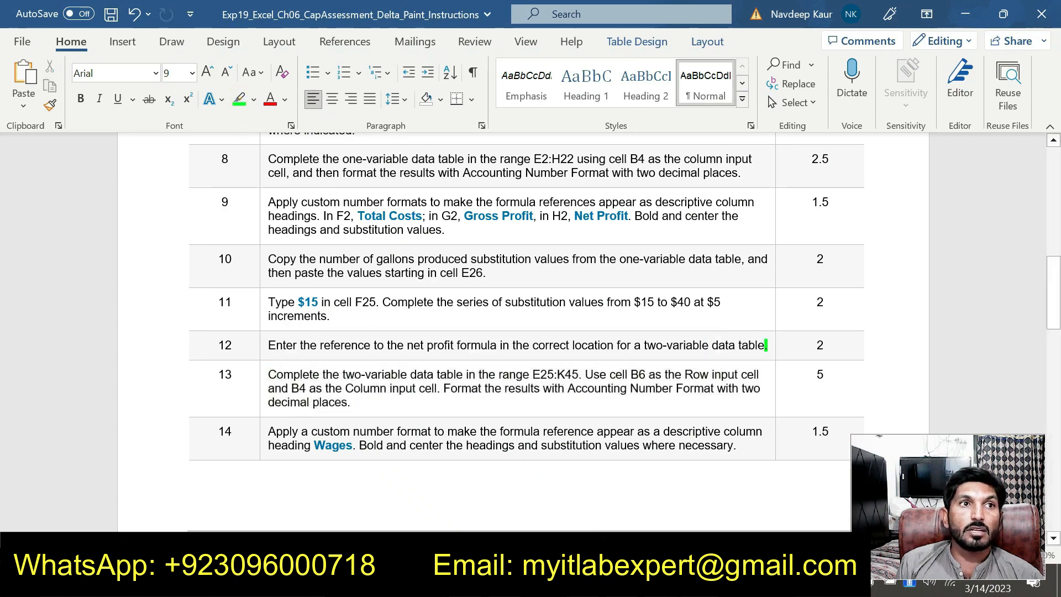
triple_click(277, 432)
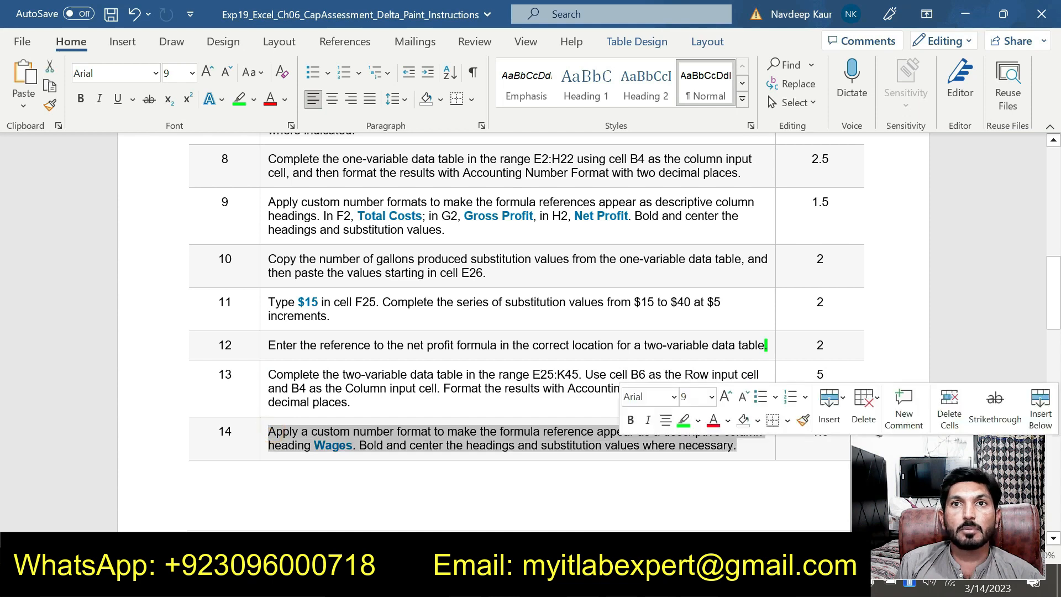
click(684, 421)
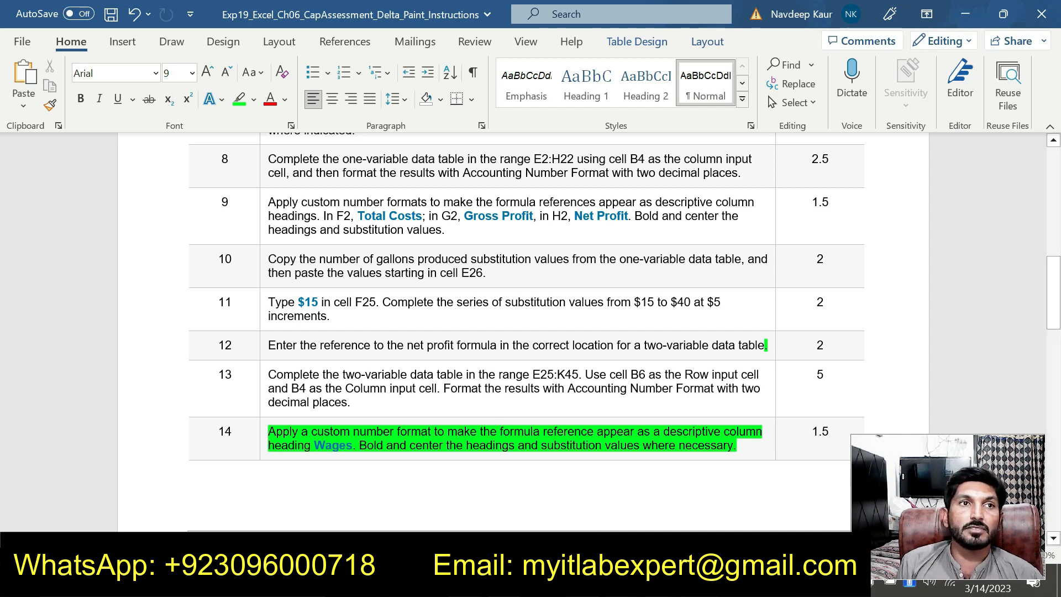
- Switch to the Excel workbook, apply the custom number format "Wages" to cell E25, and make the heading bold and centered
drag(315, 445, 352, 446)
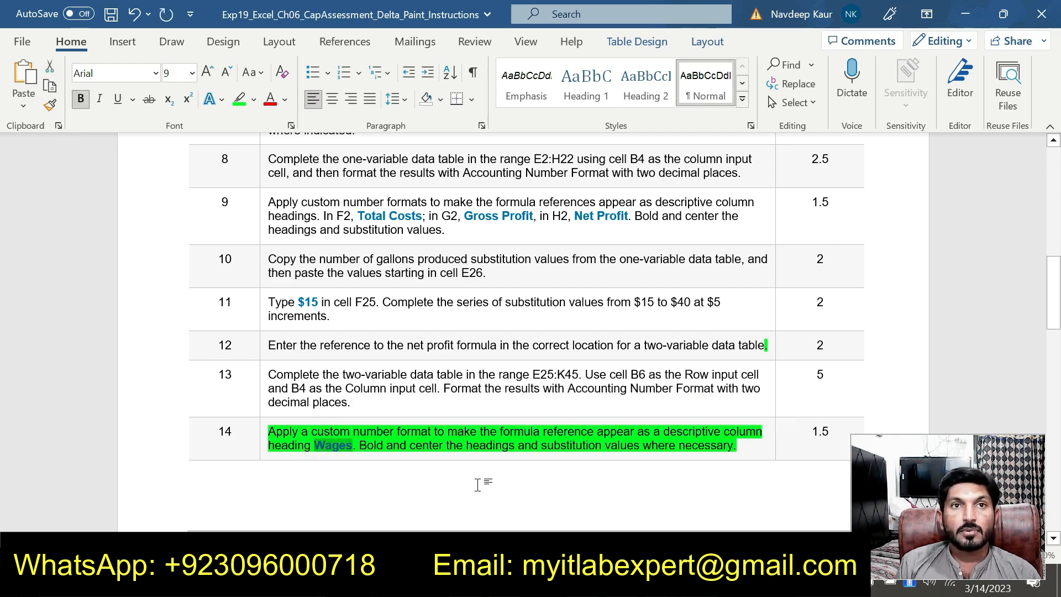
key(alt+Tab)
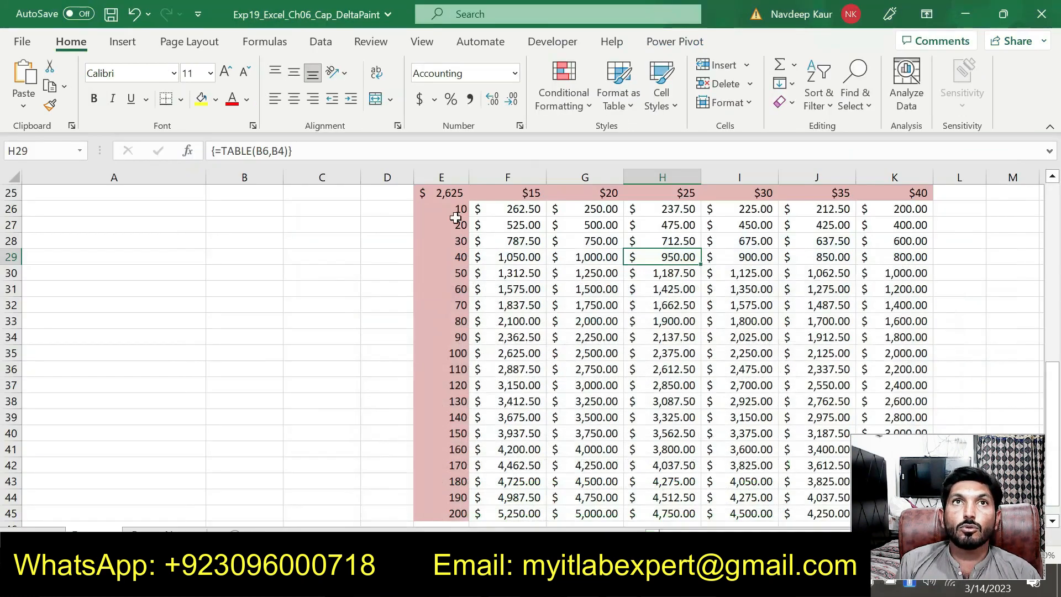
click(443, 193)
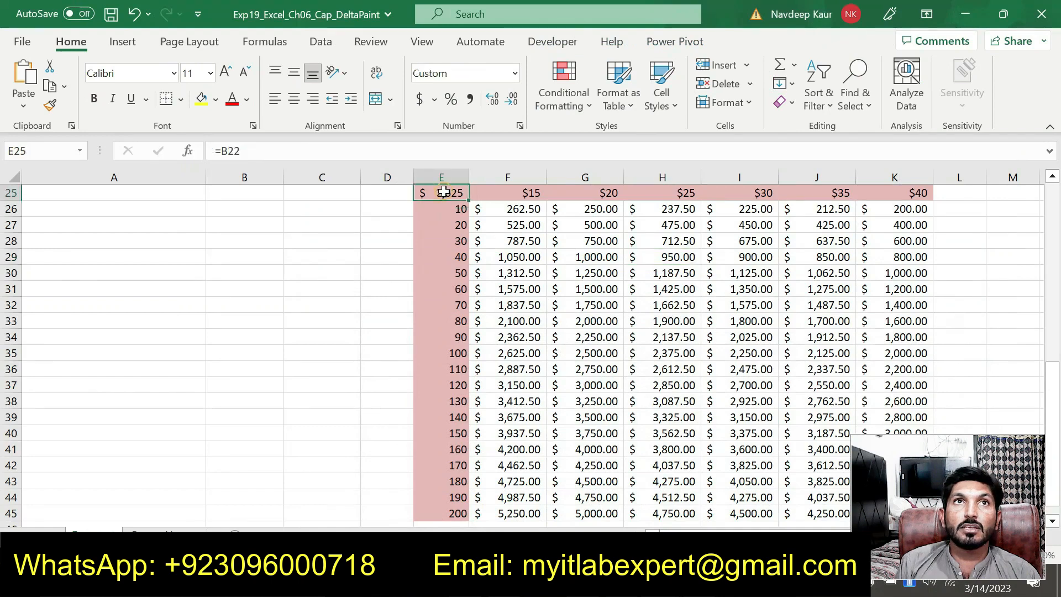
click(519, 126)
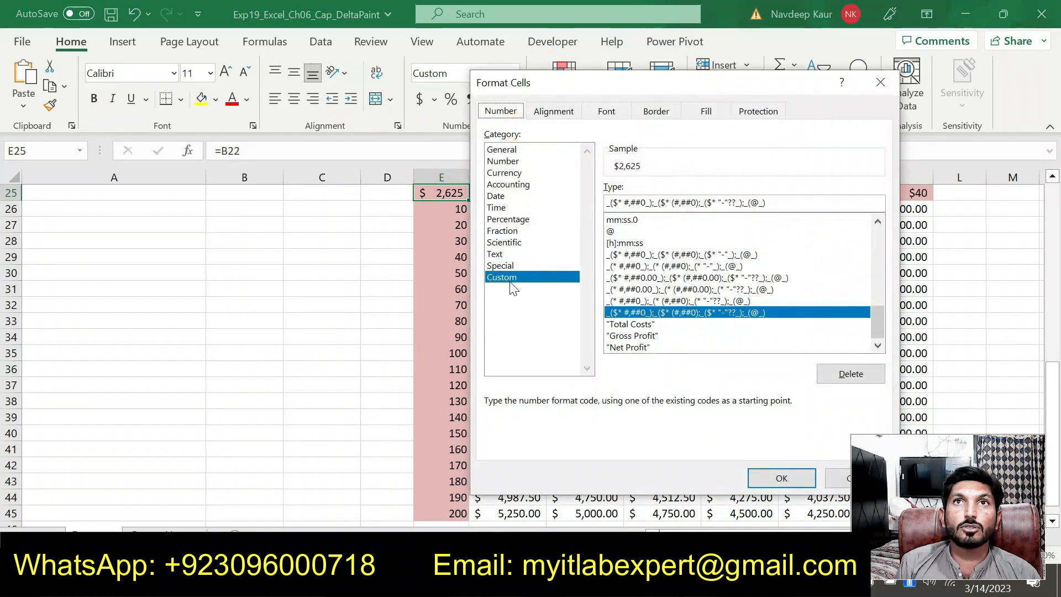
click(877, 241)
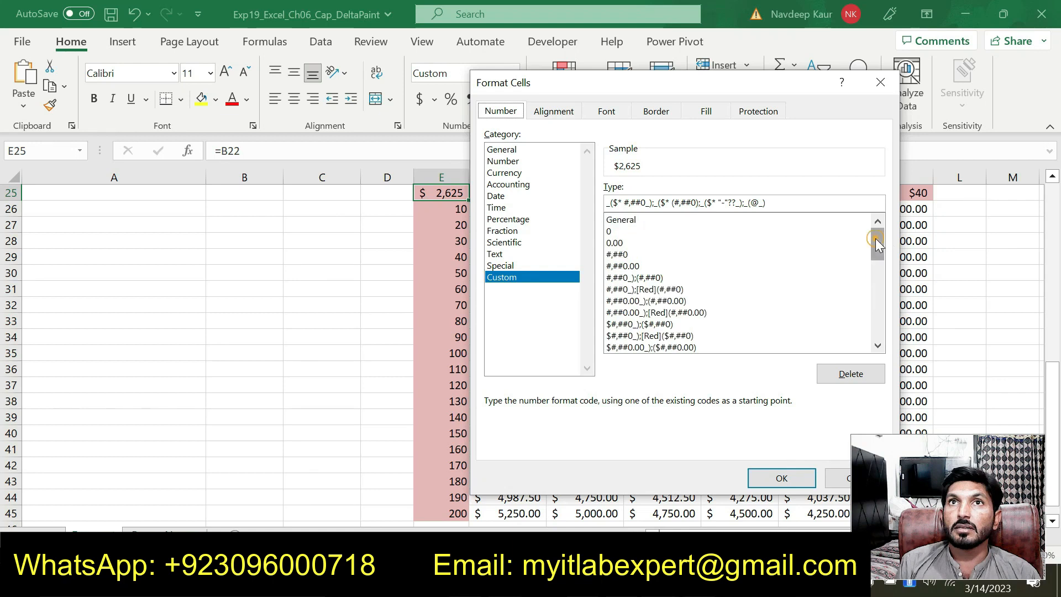
click(640, 219)
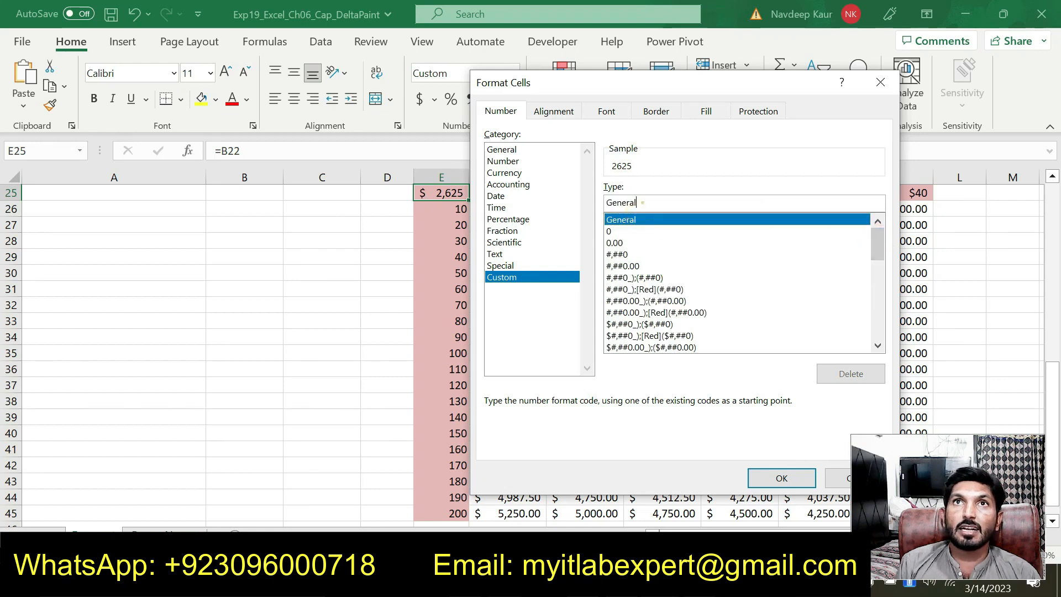
key(BackSpace)
key(BackSpace)
key(BackSpace)
key(BackSpace)
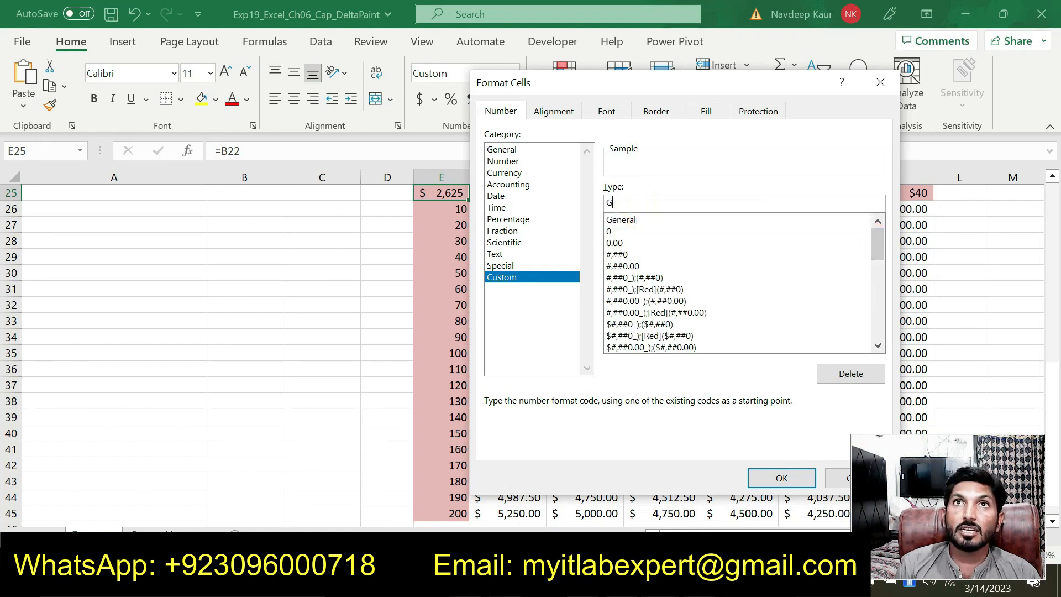
text("Wages")
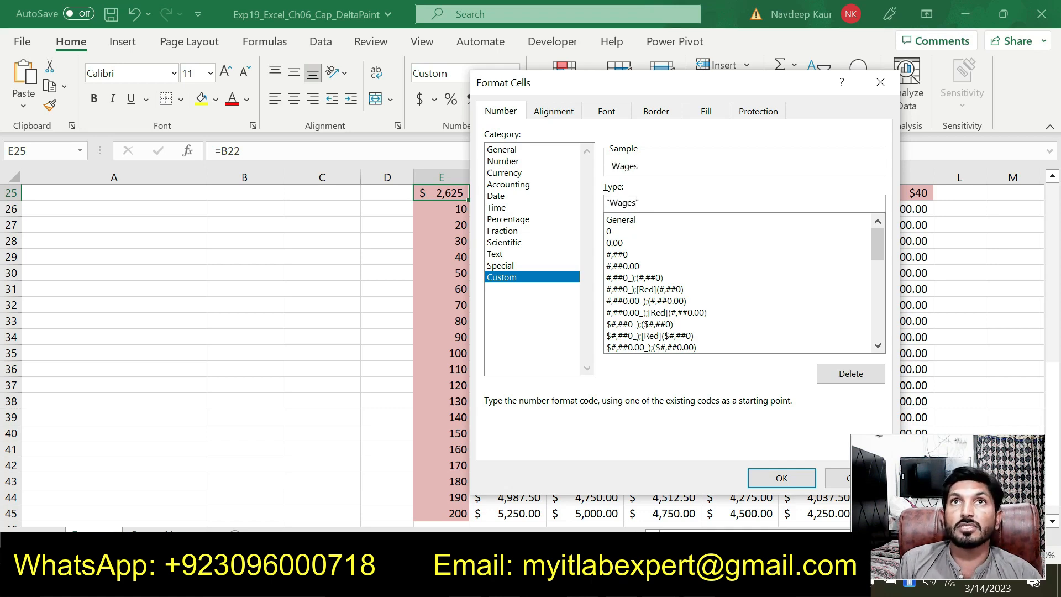
click(781, 478)
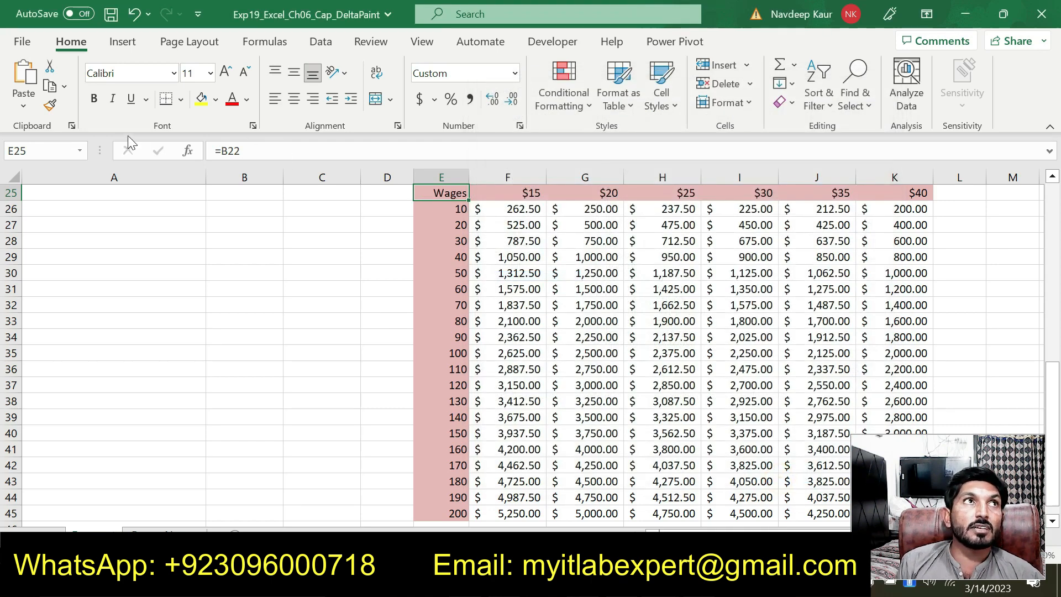
click(94, 99)
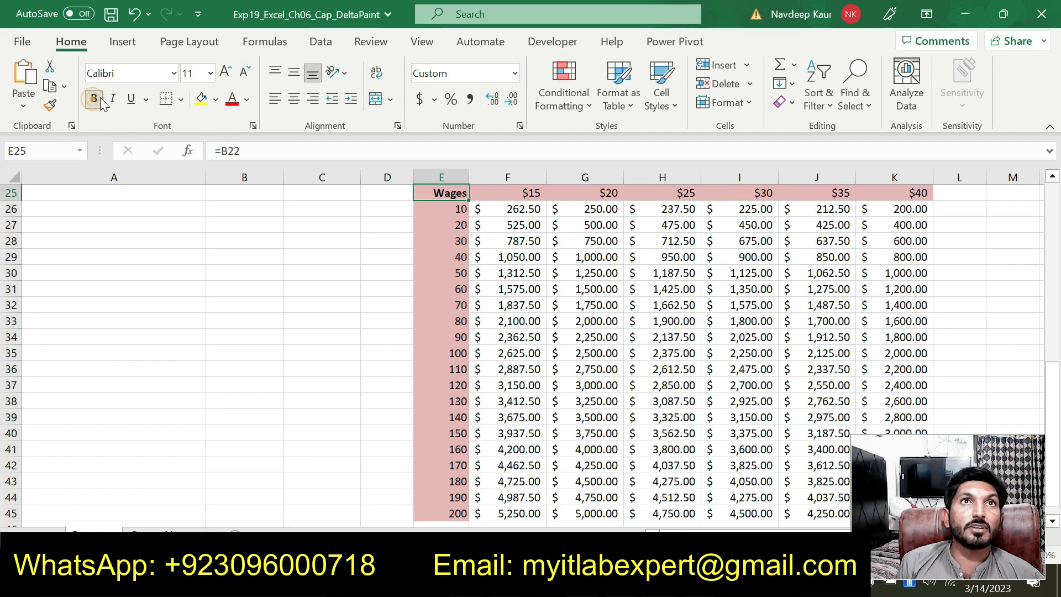
click(293, 101)
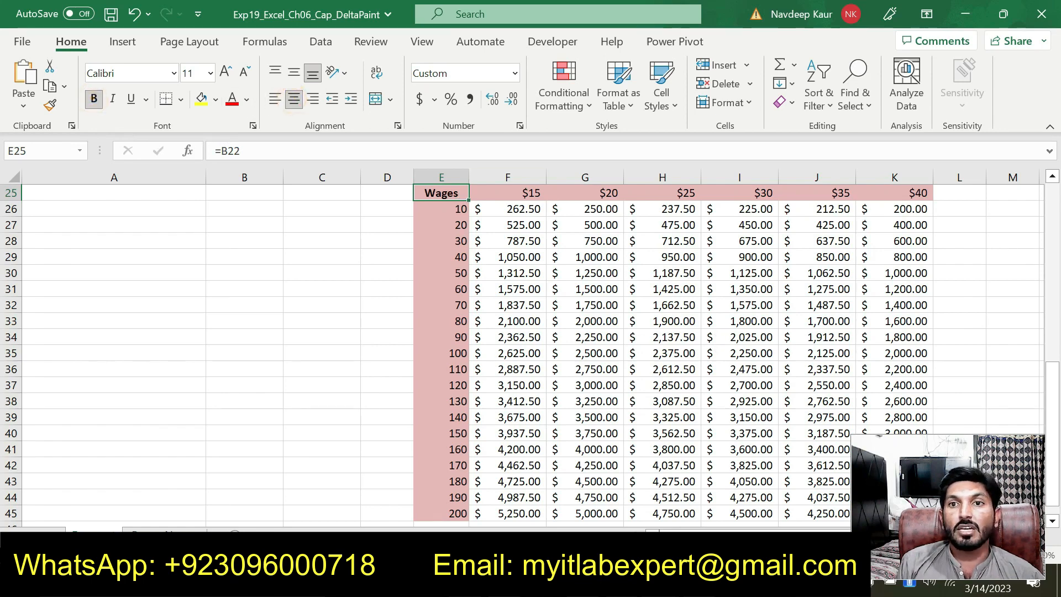
- Switch to the Word instructions and review the remaining steps from step 15 onward
key(alt+Tab)
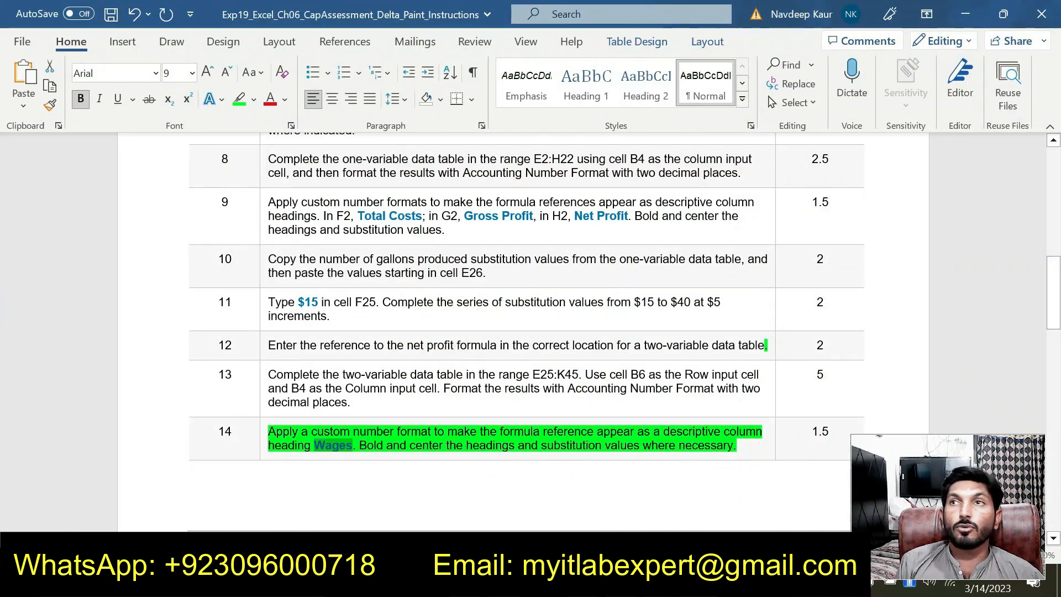
scroll(5, 309, down, 10)
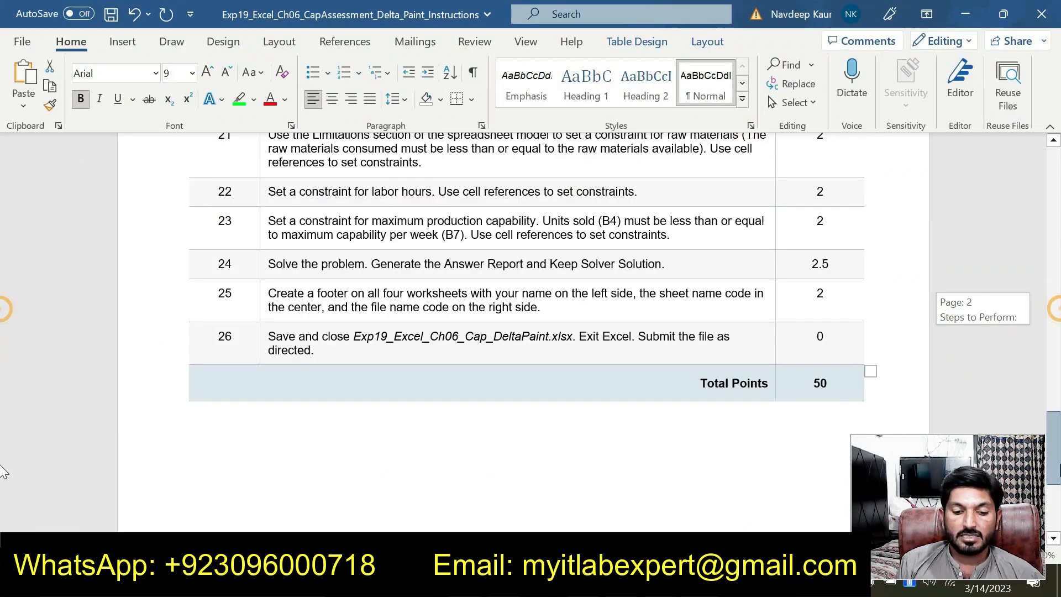
scroll(4, 470, up, 15)
scroll(5, 398, down, 8)
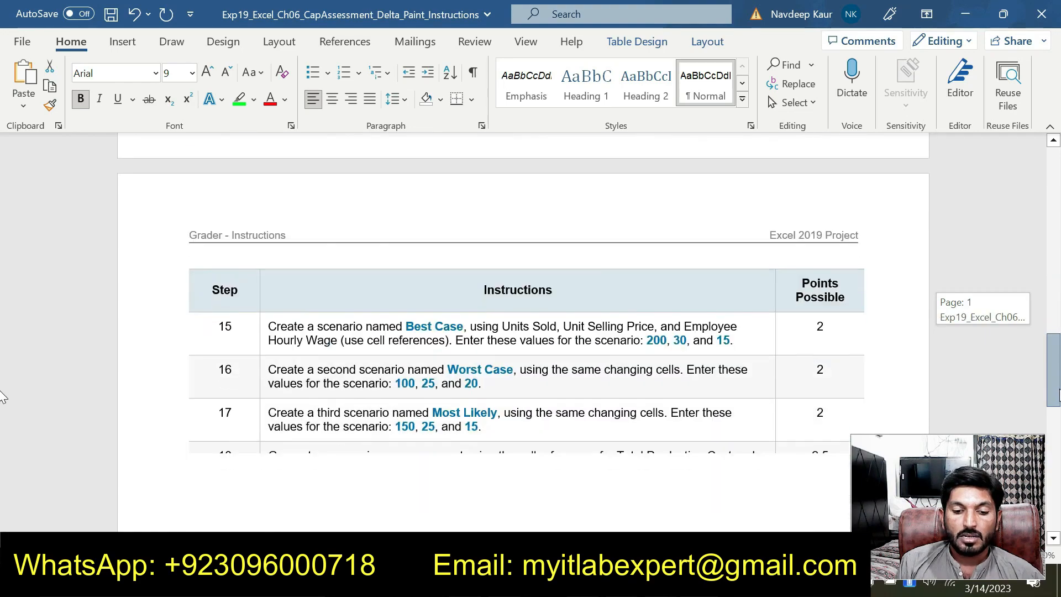
scroll(5, 398, down, 6)
scroll(5, 395, up, 6)
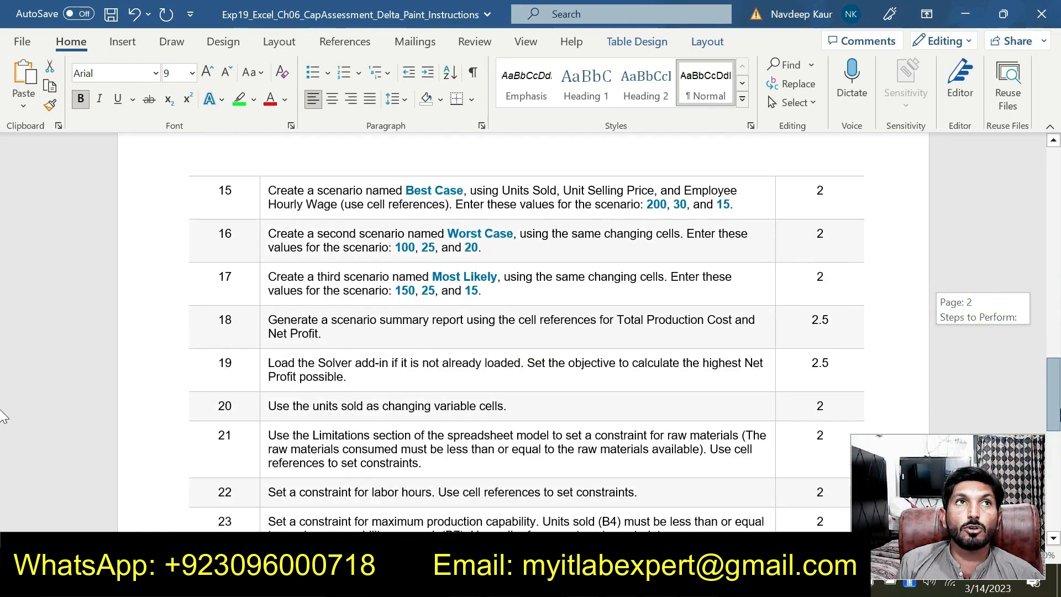
scroll(5, 395, up, 3)
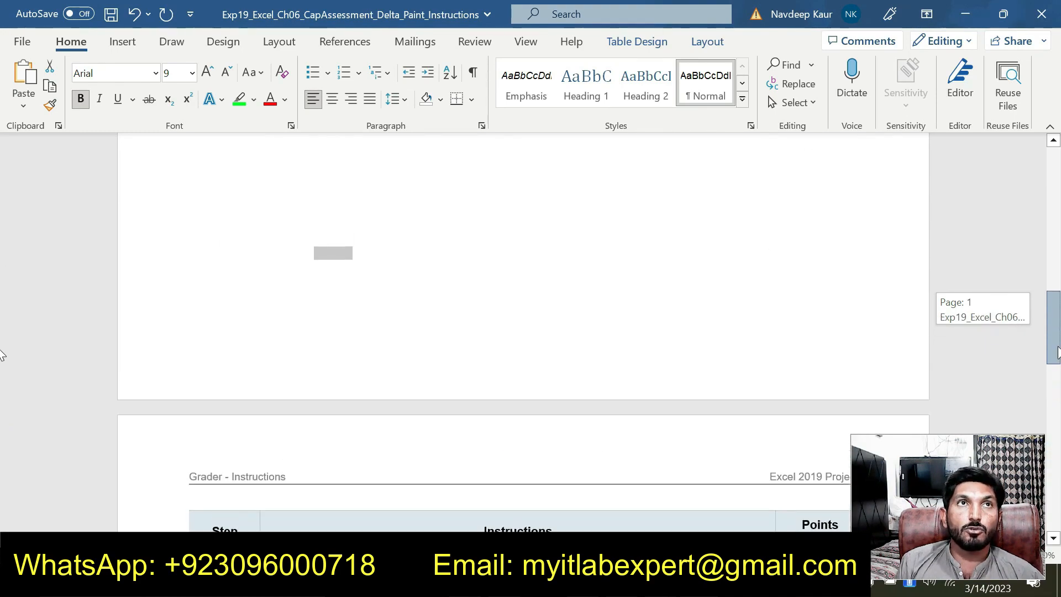
scroll(5, 354, down, 9)
drag(1060, 469, 1054, 412)
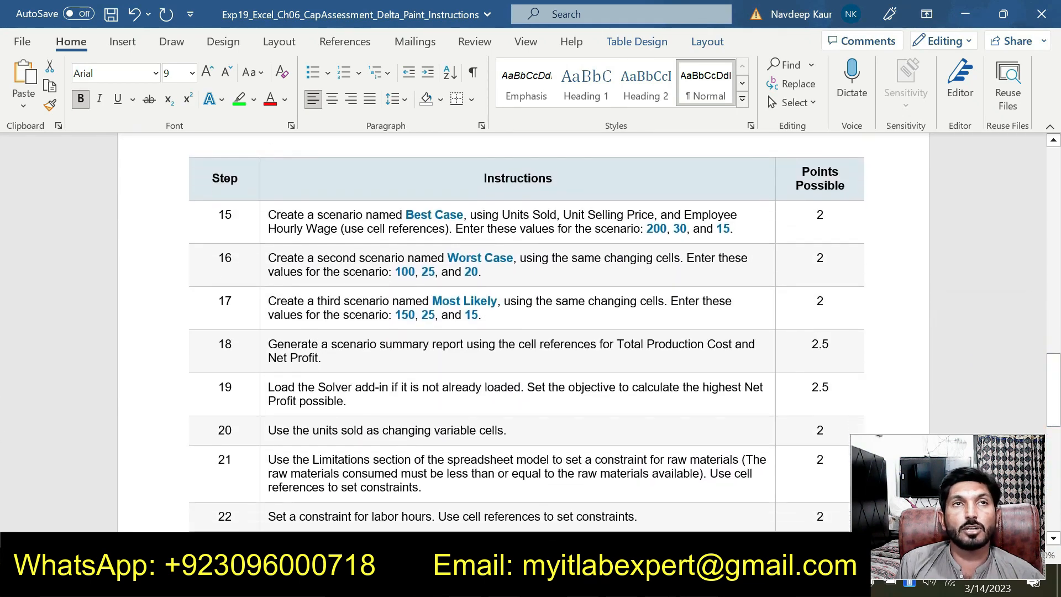
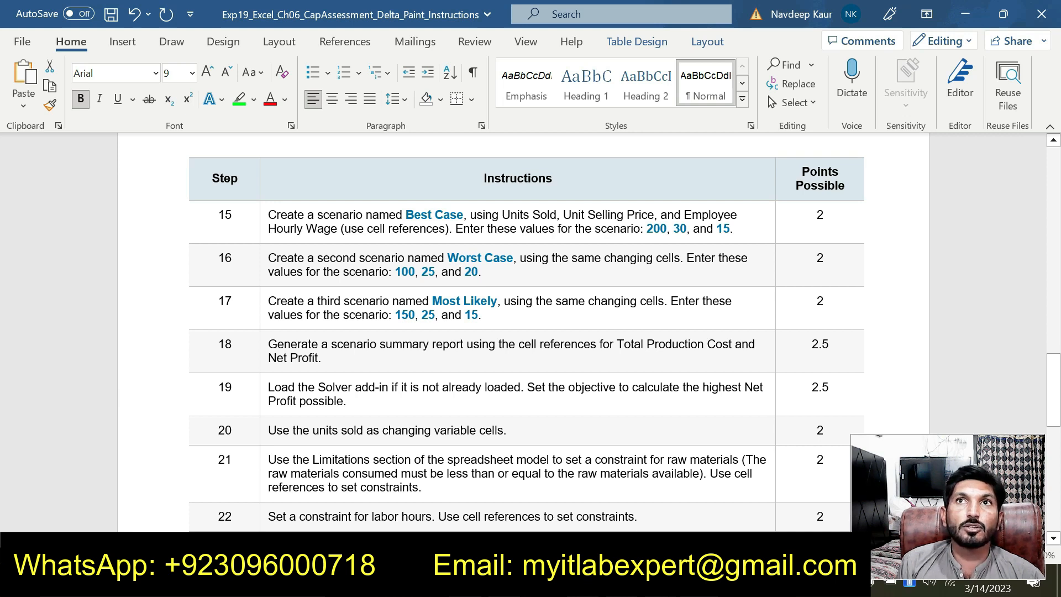
- Highlight the step 15 Best Case text in green and the step 16 Worst Case text in yellow
drag(268, 215, 733, 229)
triple_click(727, 231)
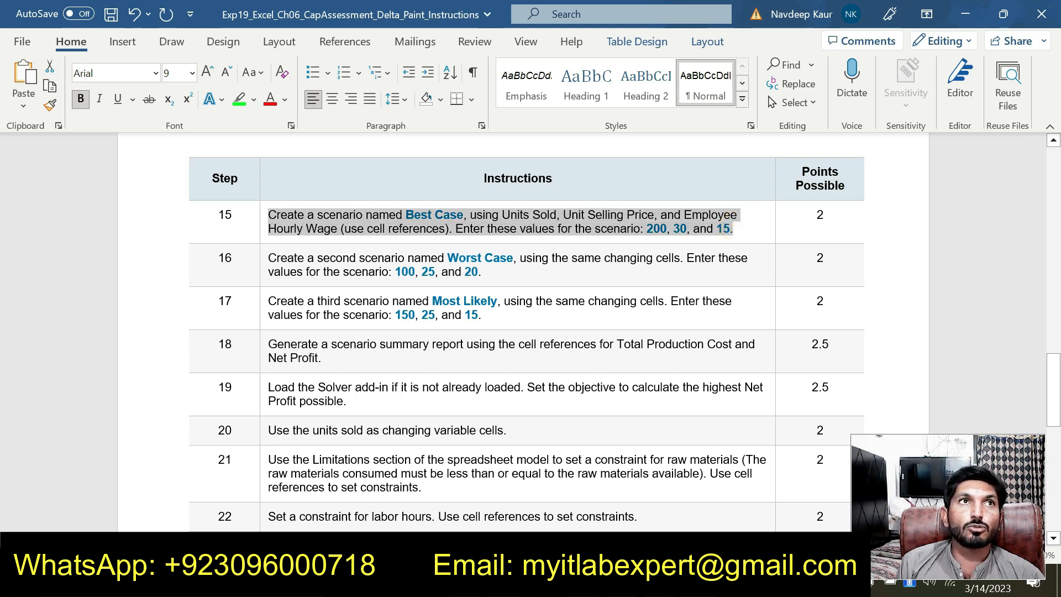
click(346, 186)
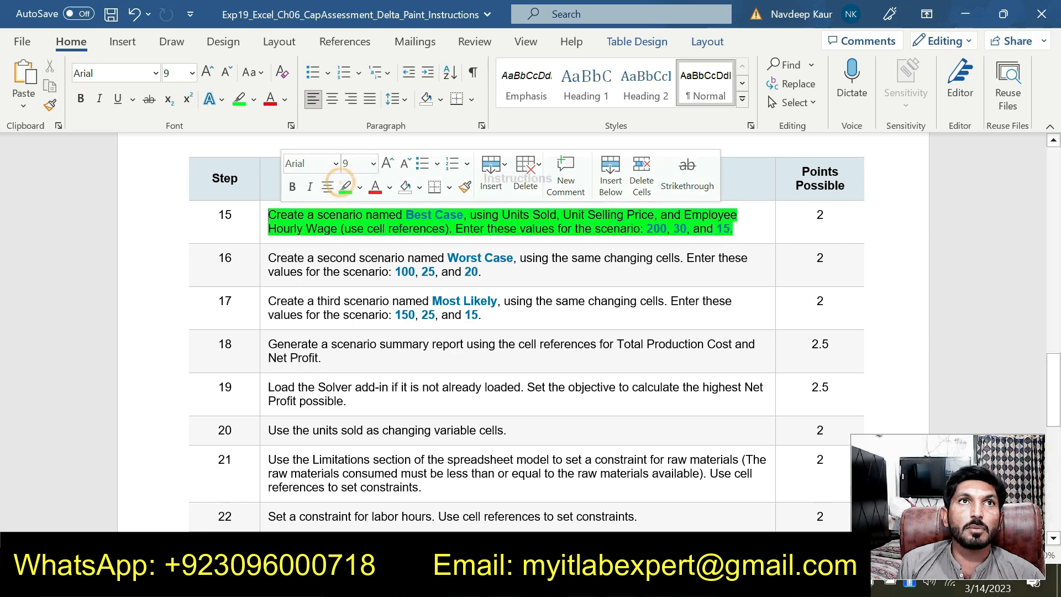
drag(268, 258, 481, 272)
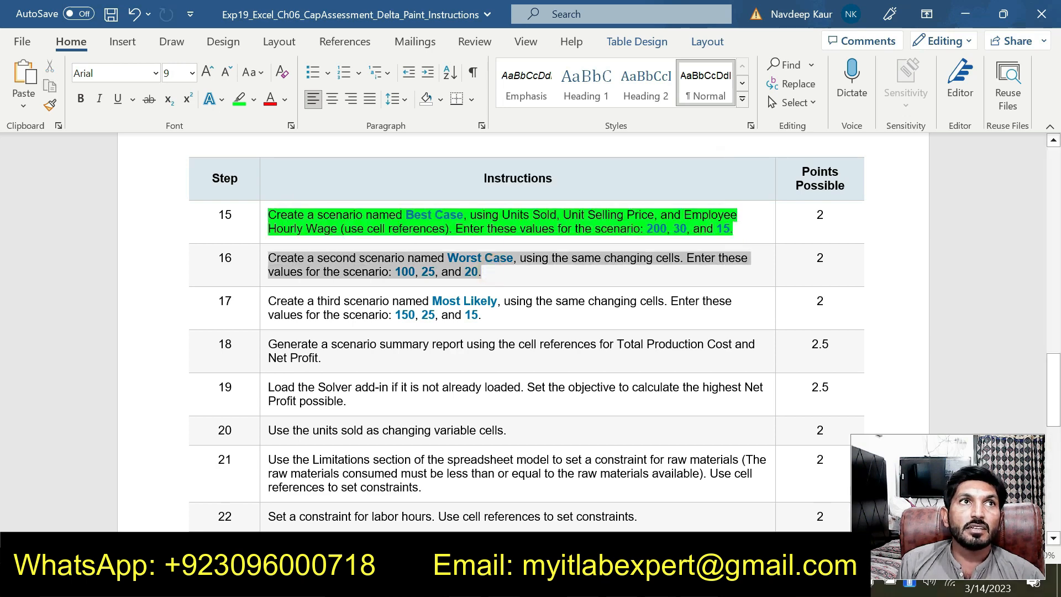
click(371, 230)
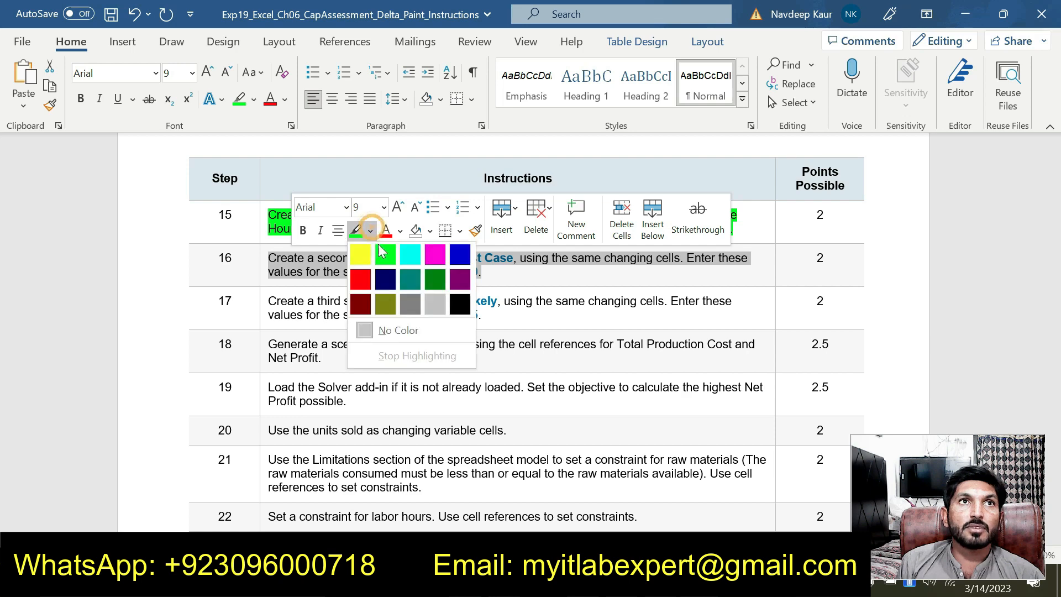
click(361, 254)
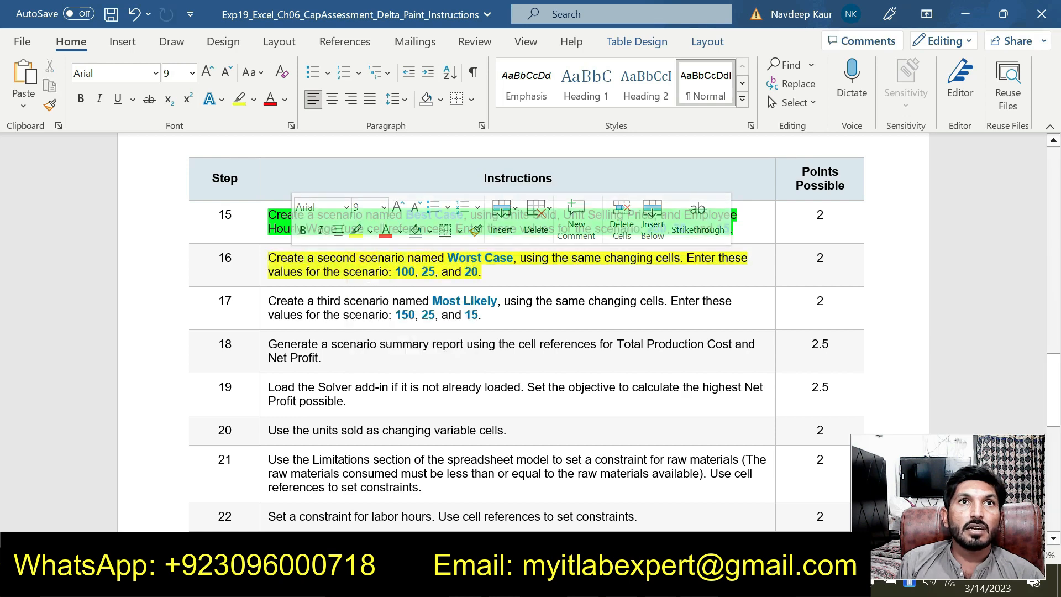
- Highlight the step 17 Most Likely text in turquoise
drag(482, 315, 272, 306)
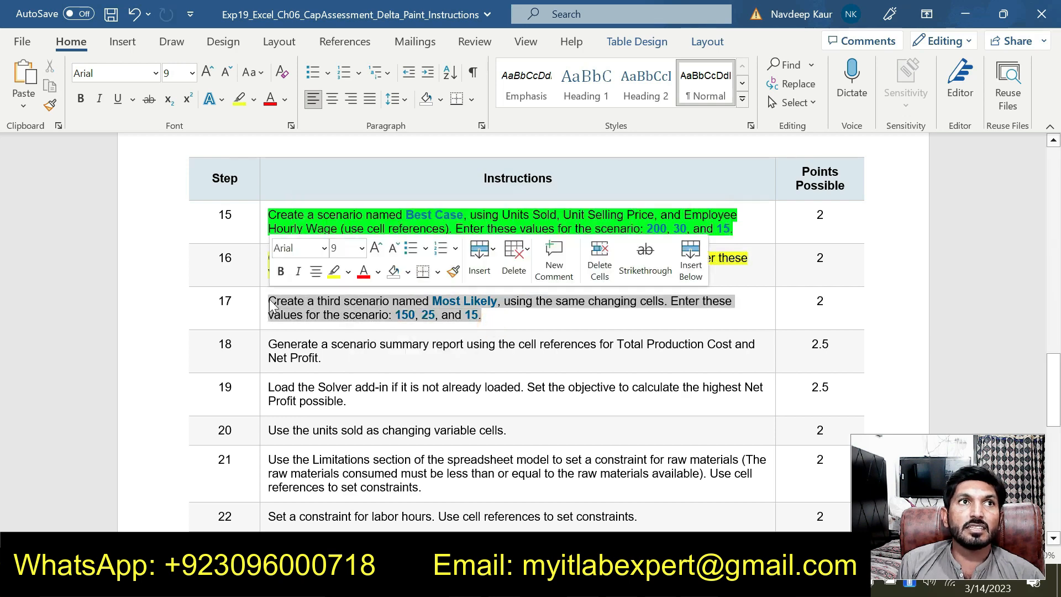
click(350, 271)
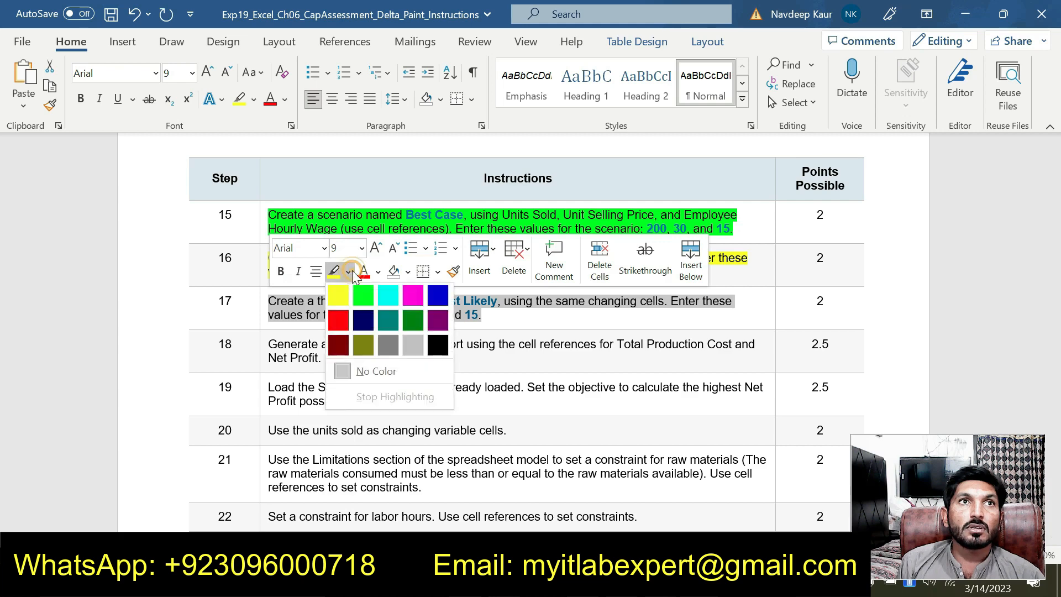
click(396, 294)
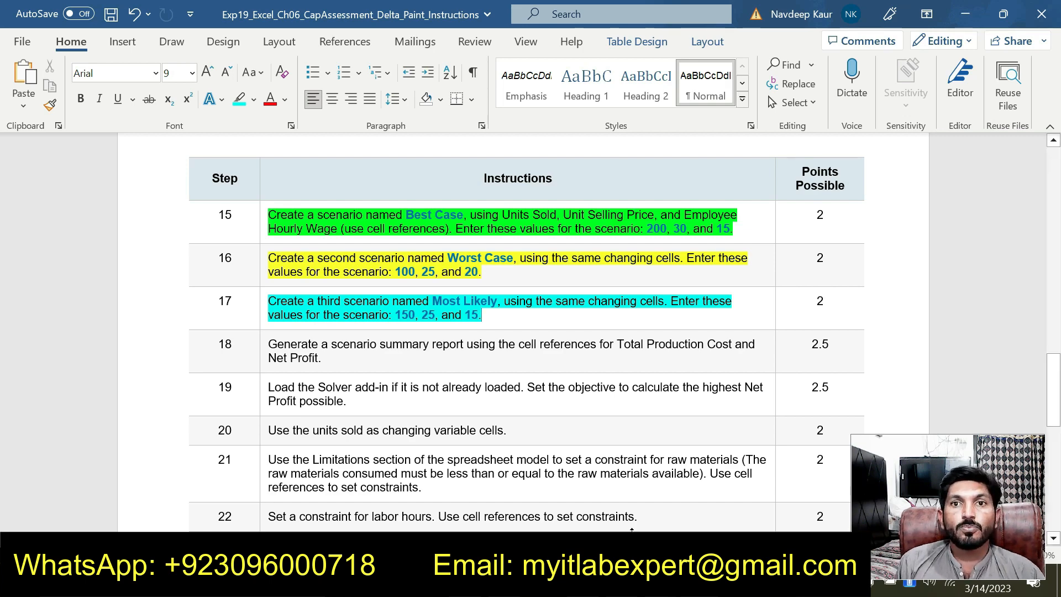
- Switch to the Exp19_Excel_Ch06_Cap_DeltaPaint workbook and check the Scenario Manager for defined scenarios, closing it without adding any
key(alt+Tab)
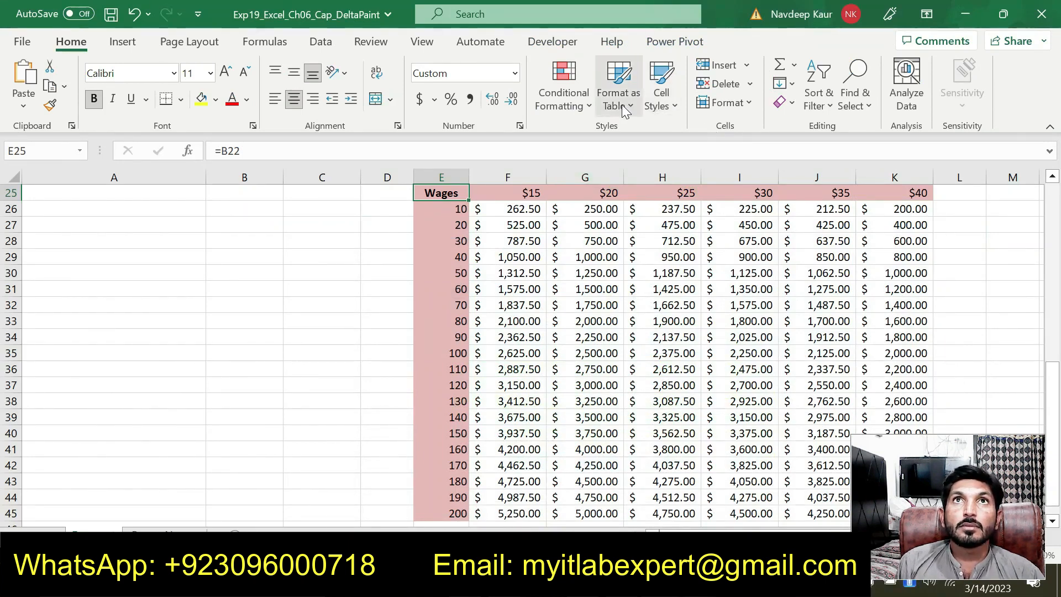
click(321, 45)
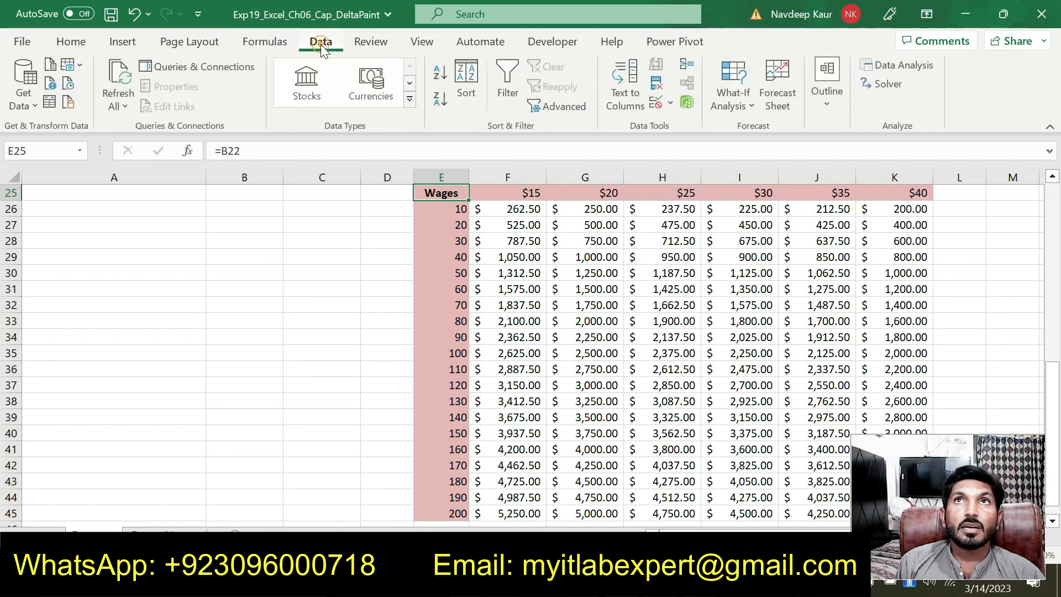
click(751, 108)
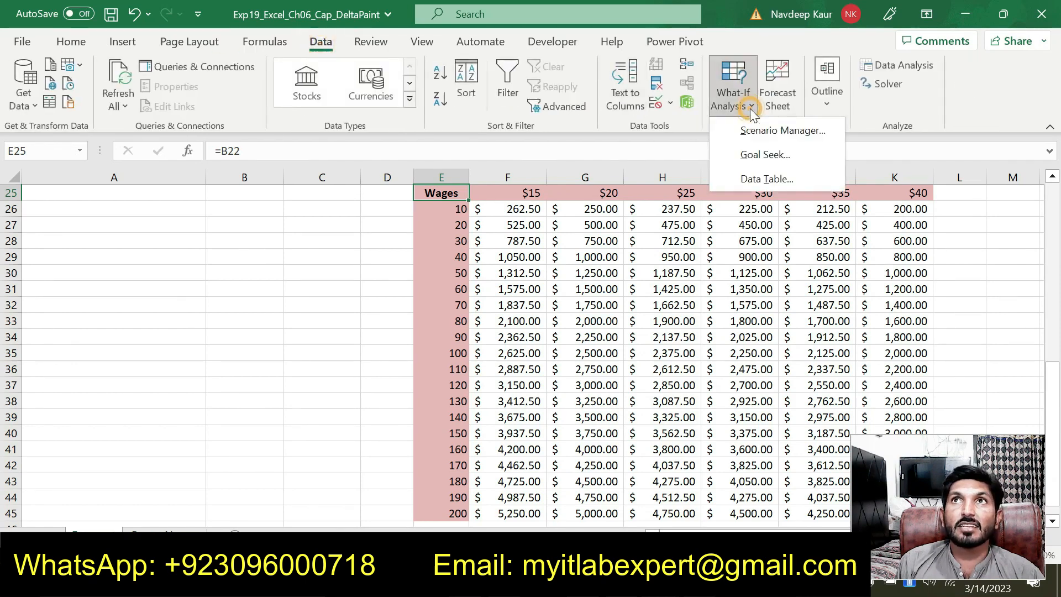
click(782, 130)
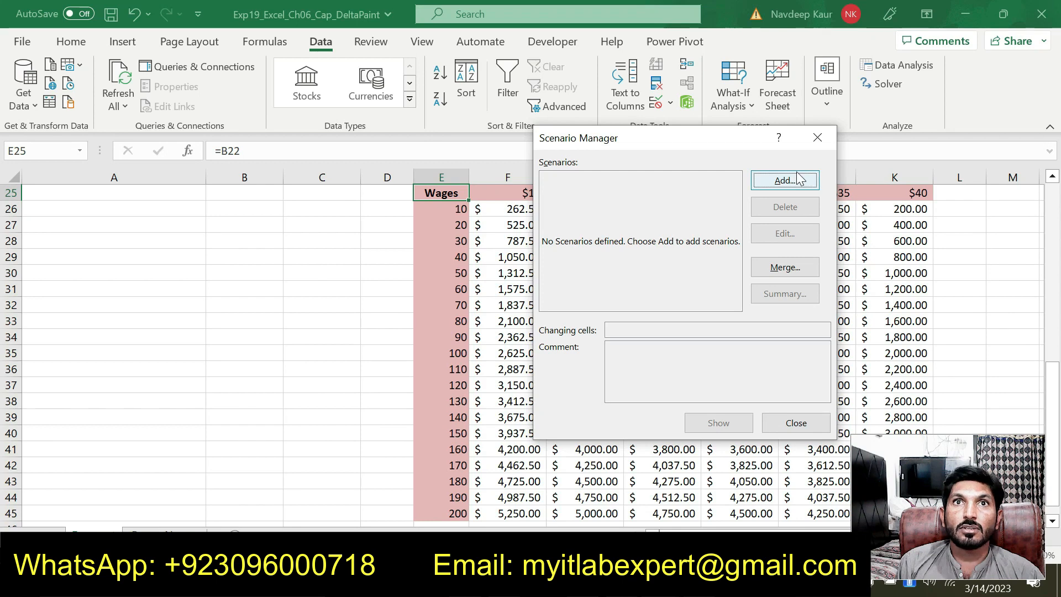
click(815, 142)
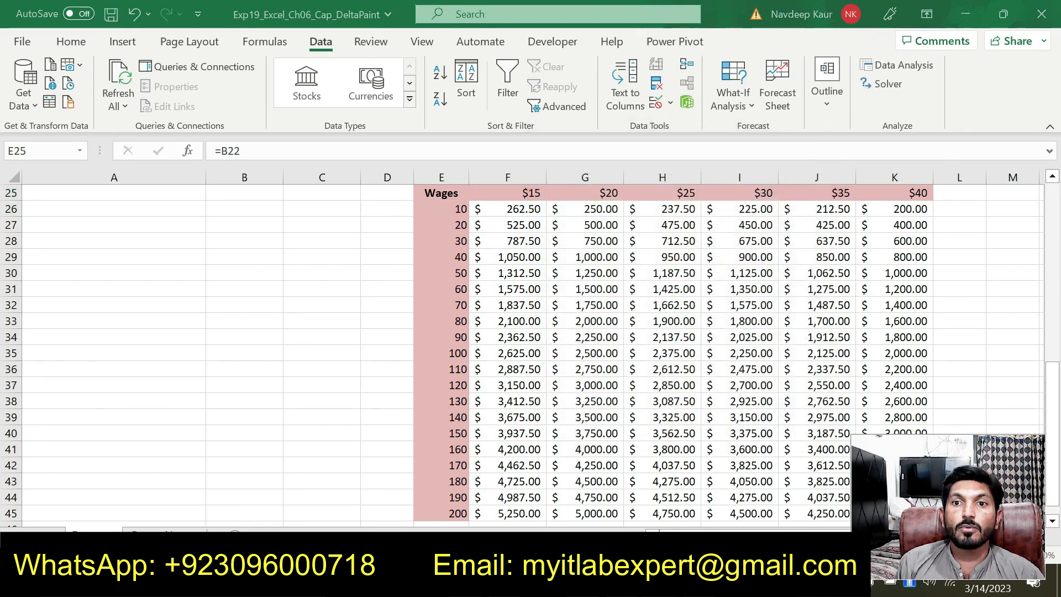
- Switch to the DeltaPaint Solution workbook and open the Scenario Manager to examine its scenarios and changing cells
mouse_move(657, 585)
click(719, 513)
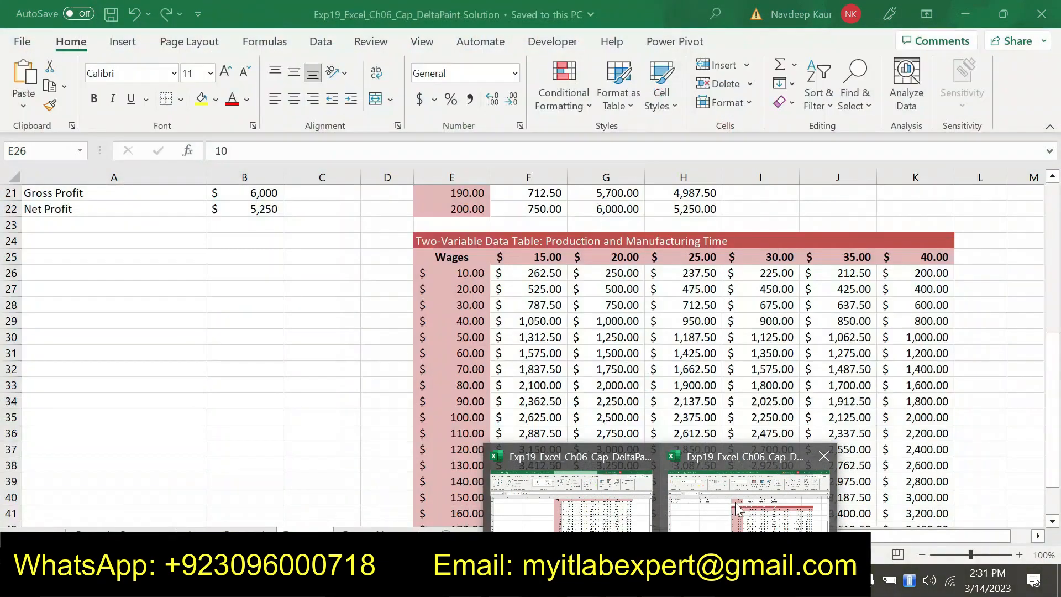
click(729, 500)
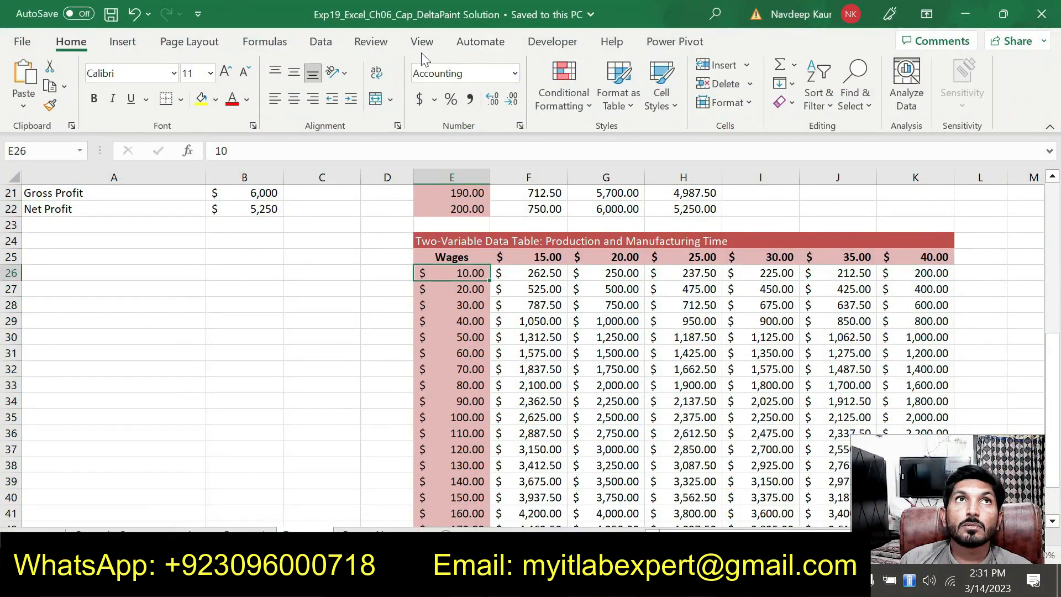
click(332, 44)
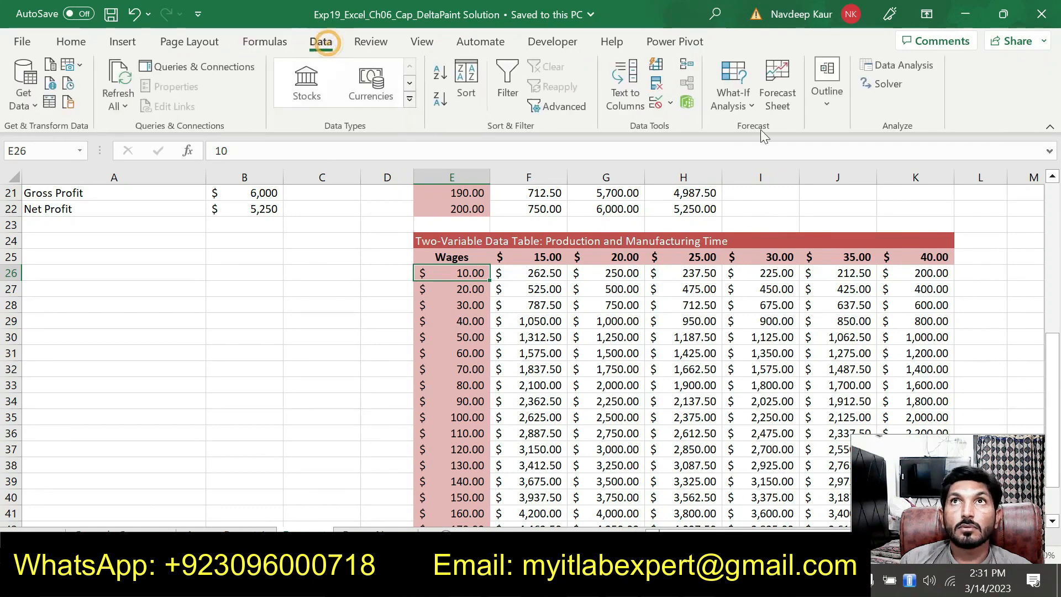
click(729, 99)
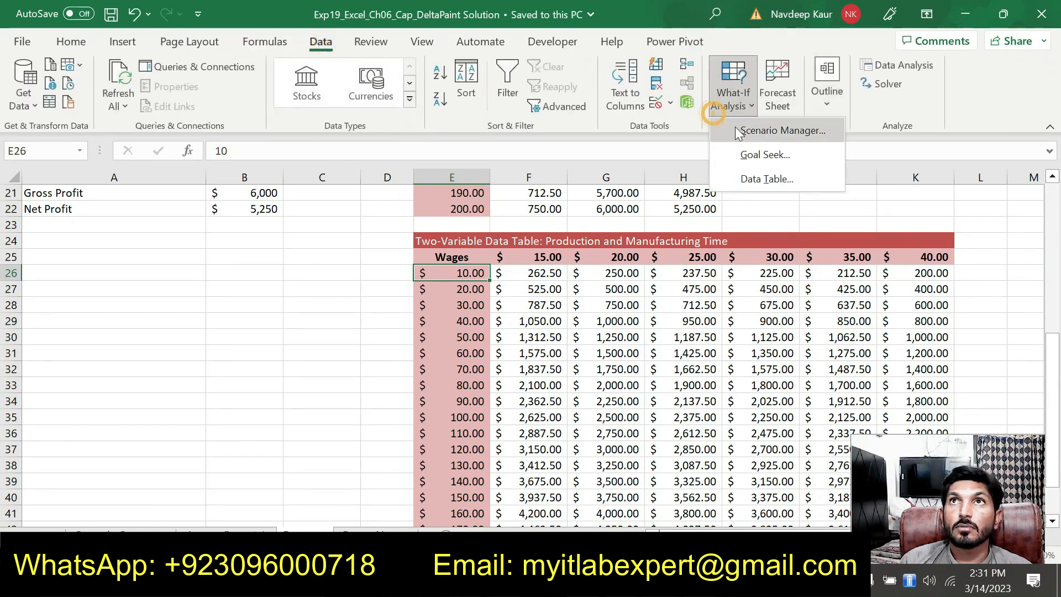
click(742, 134)
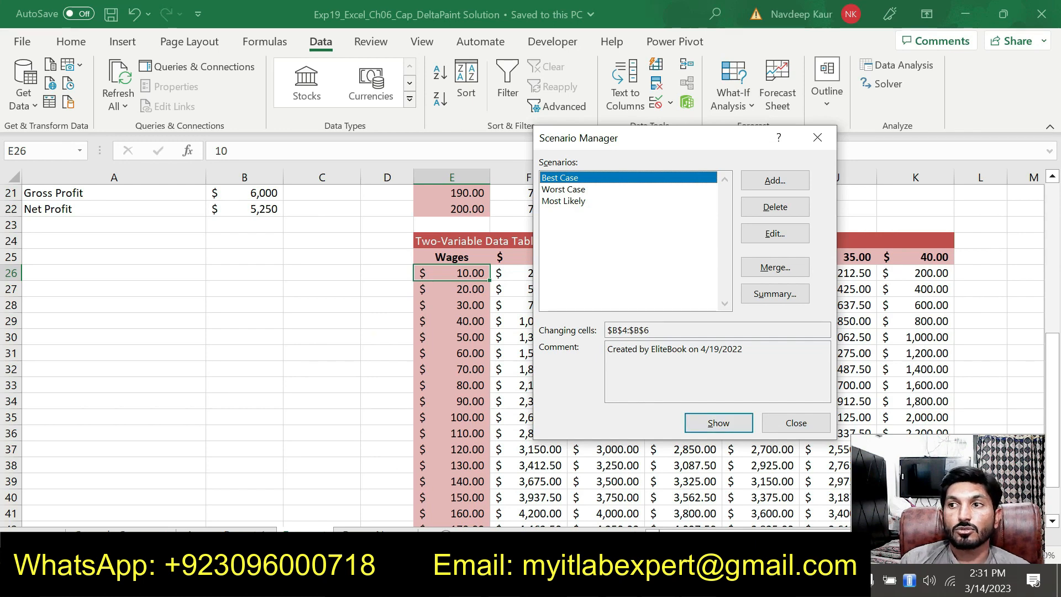
- Switch to the Word instructions, clear the highlighting from steps 15 to 17, and select the step 18 text
key(alt+Tab)
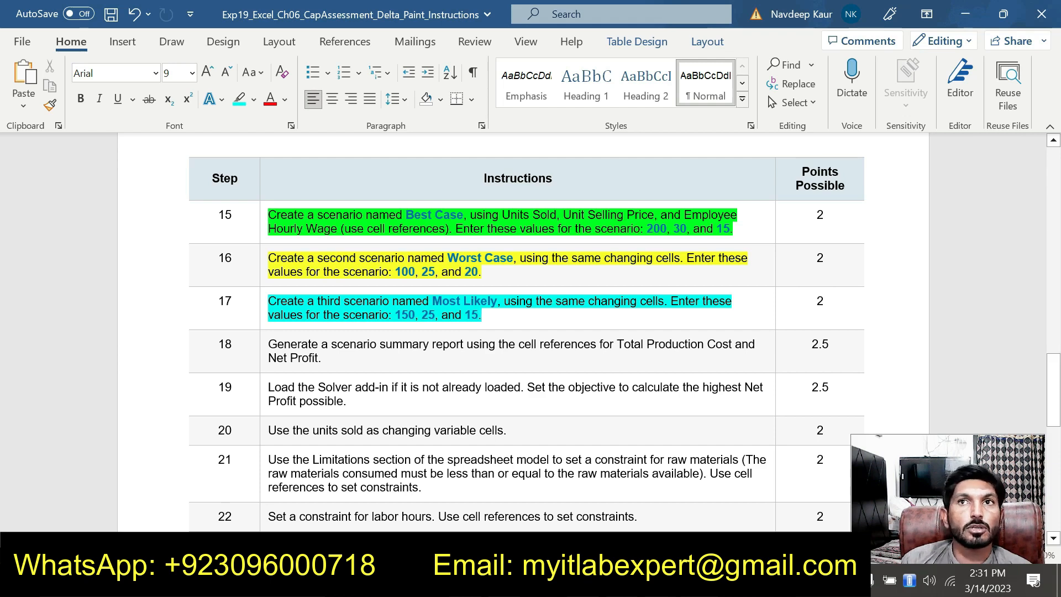
drag(482, 315, 365, 216)
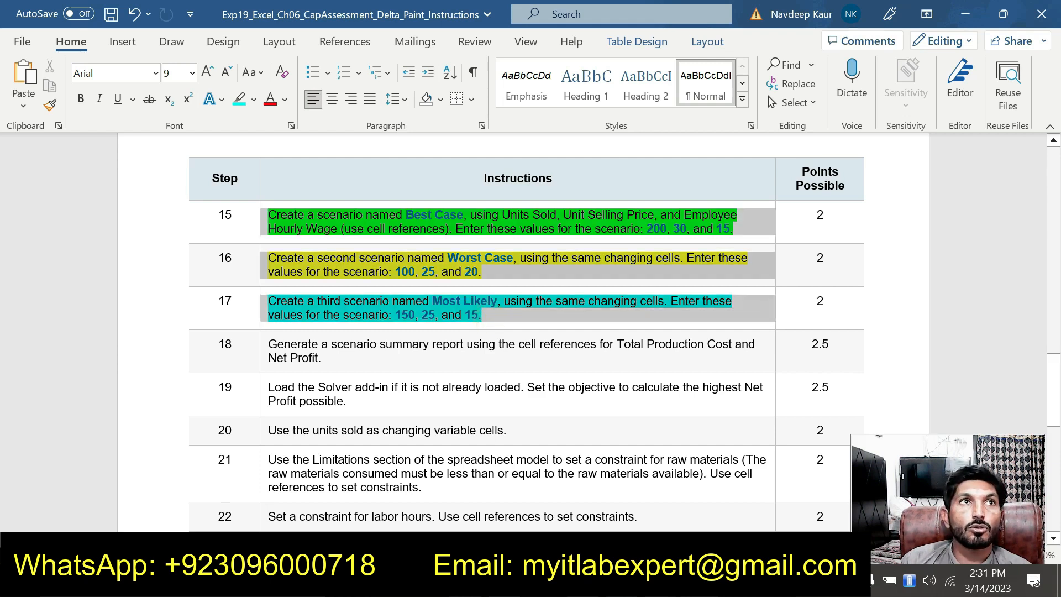
click(355, 185)
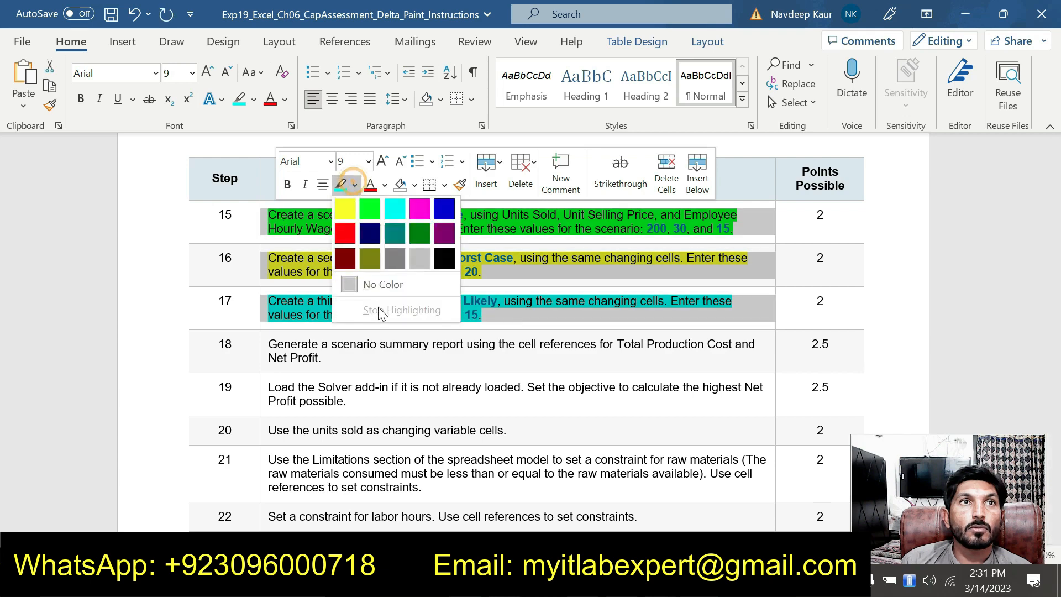
click(381, 285)
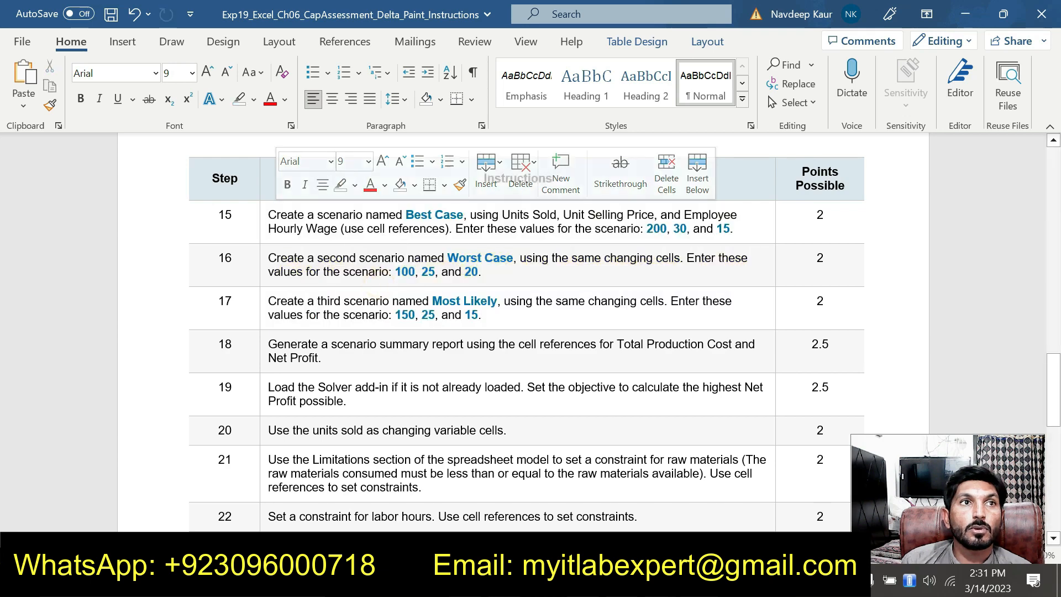
triple_click(332, 353)
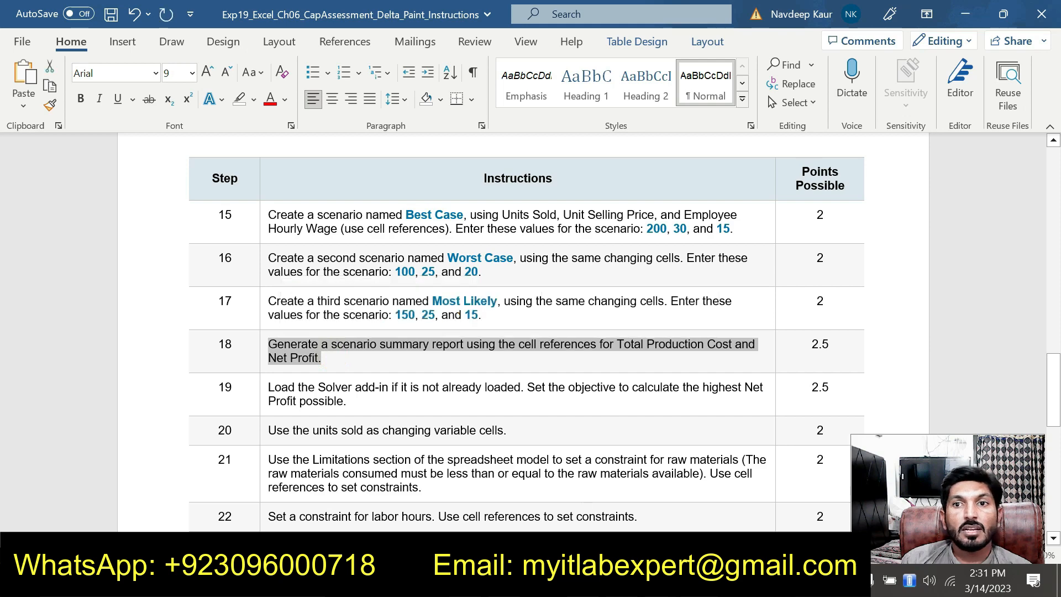
- Switch to the DeltaPaint Solution workbook, close the Scenario Manager, and view the Scenario Summary worksheet
key(alt+Tab)
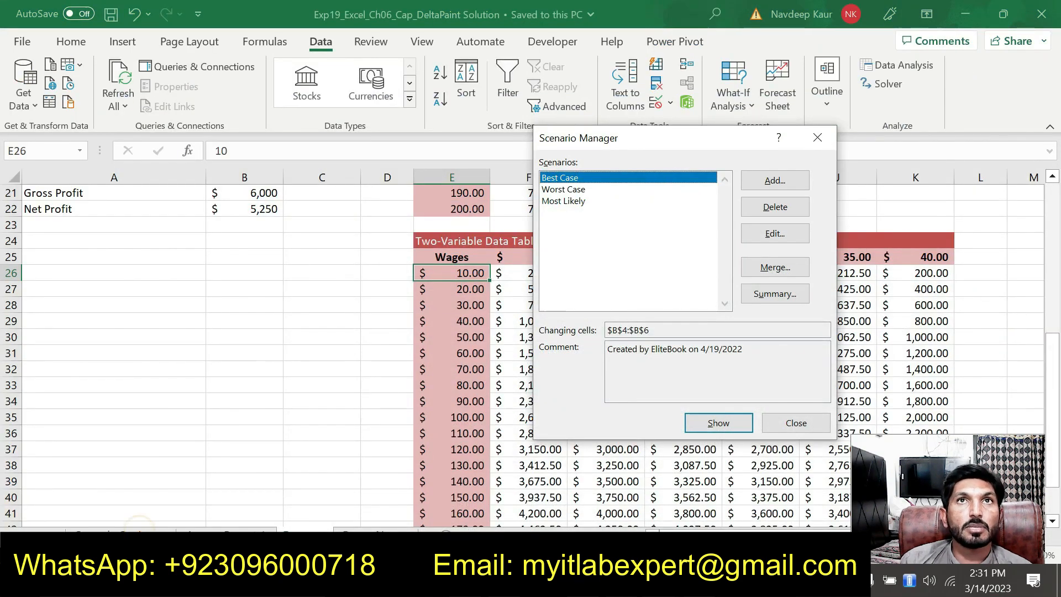
click(801, 421)
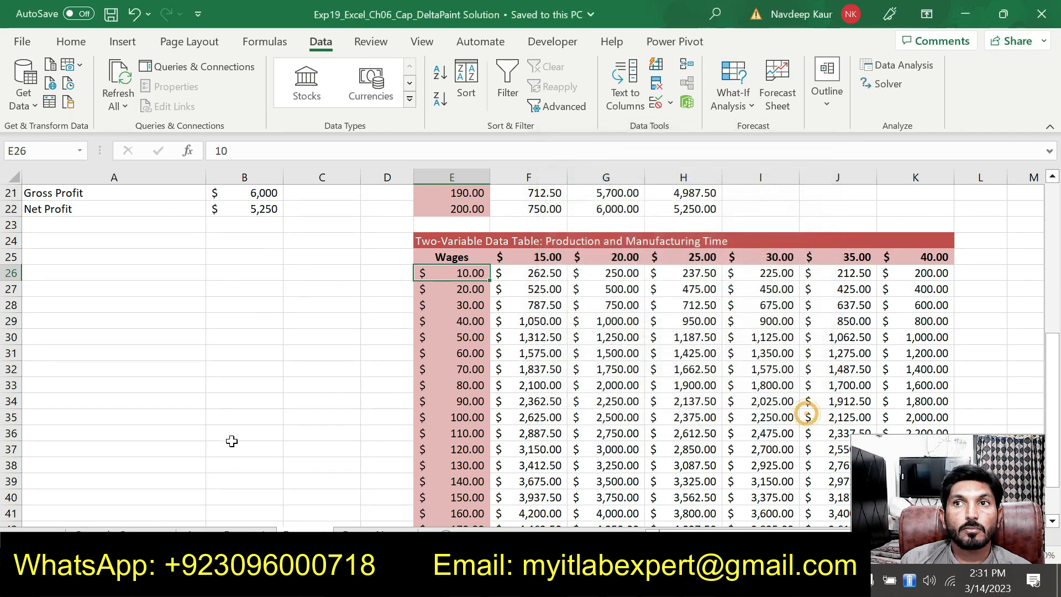
click(116, 529)
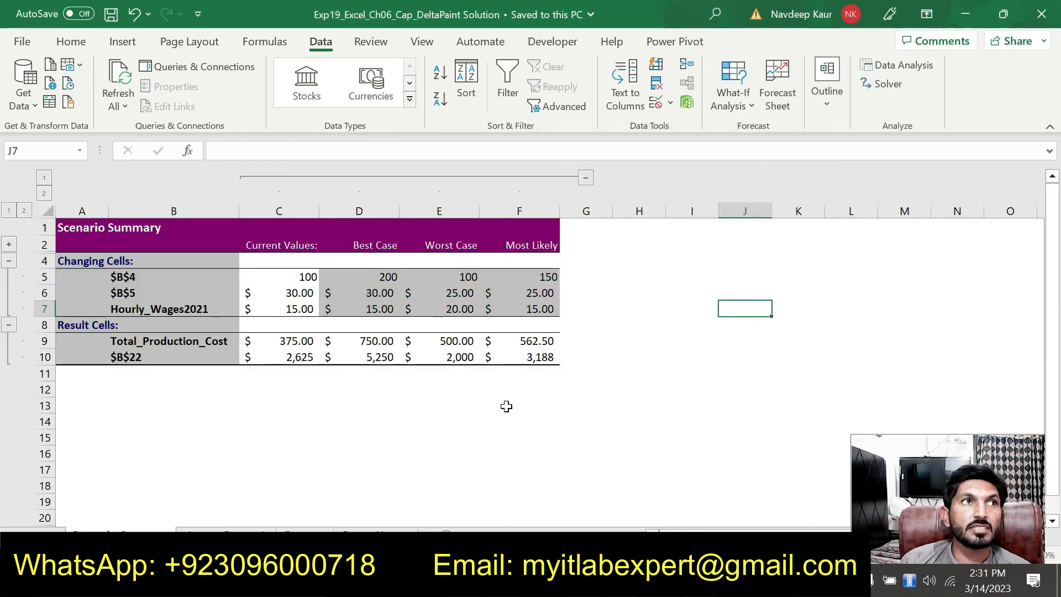
- Switch to the Word instructions and highlight the step 19 Solver text in yellow and the step 20 text in green
key(alt+Tab)
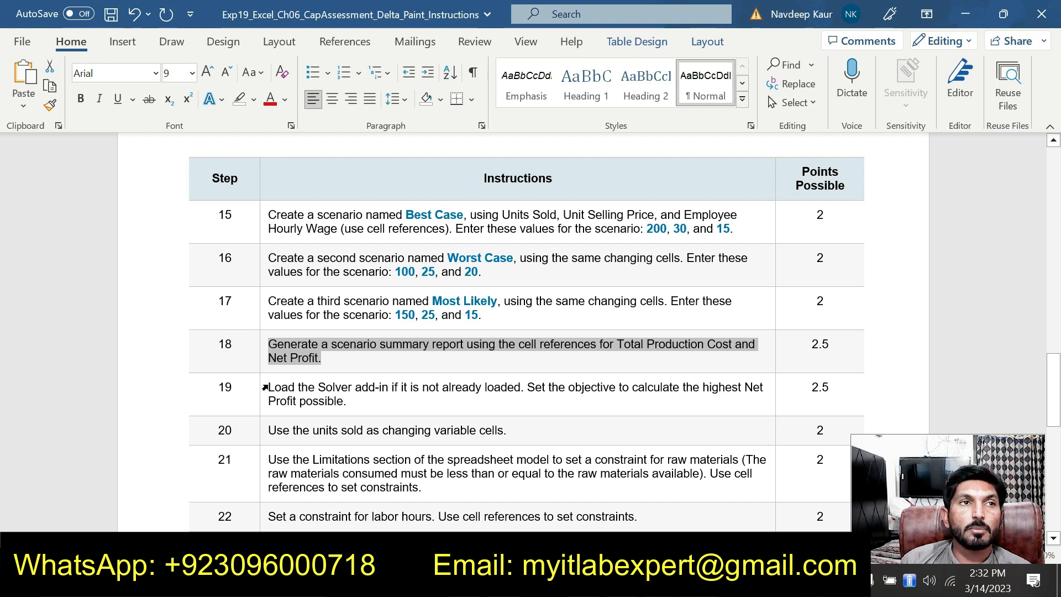
drag(264, 388, 371, 405)
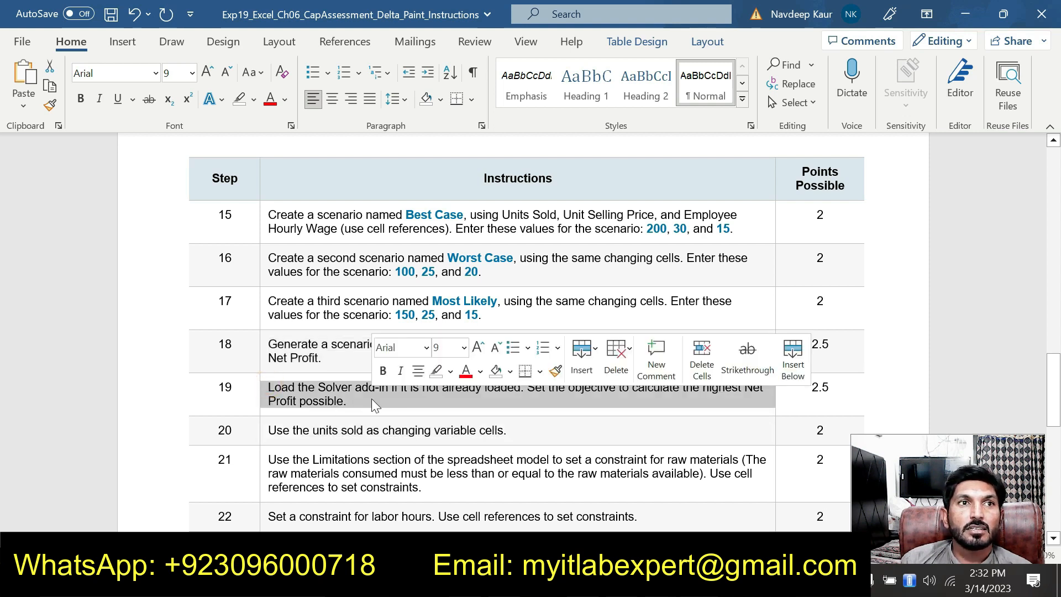
click(451, 372)
click(445, 393)
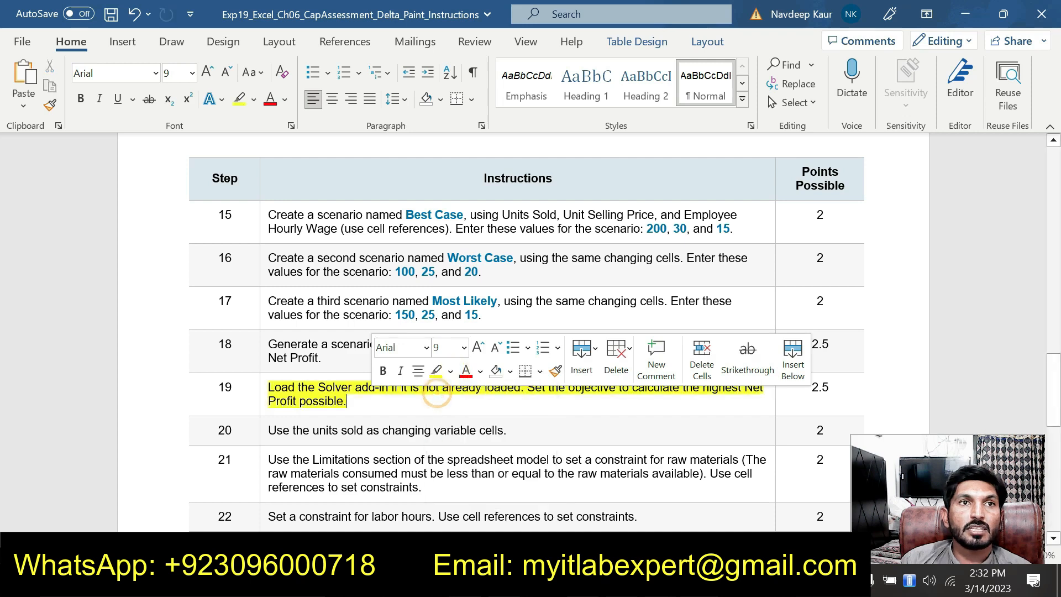
drag(268, 430, 506, 430)
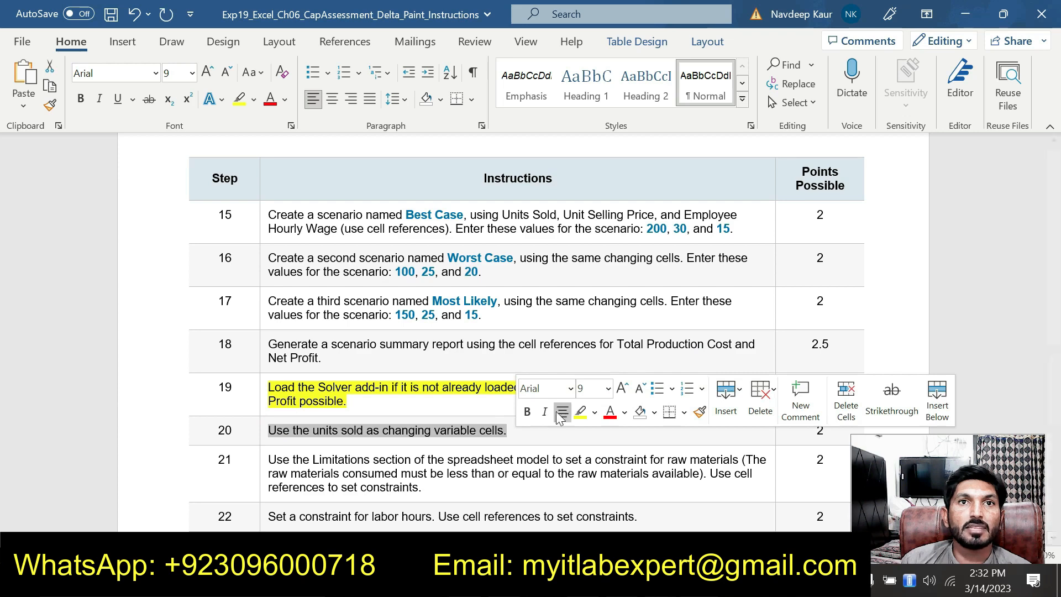
click(595, 412)
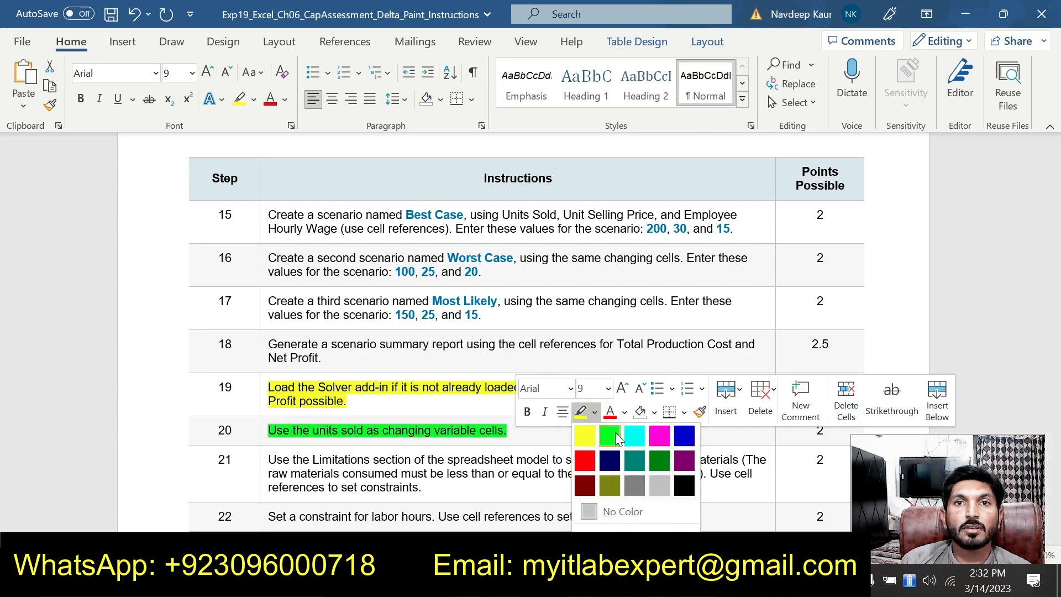
click(614, 431)
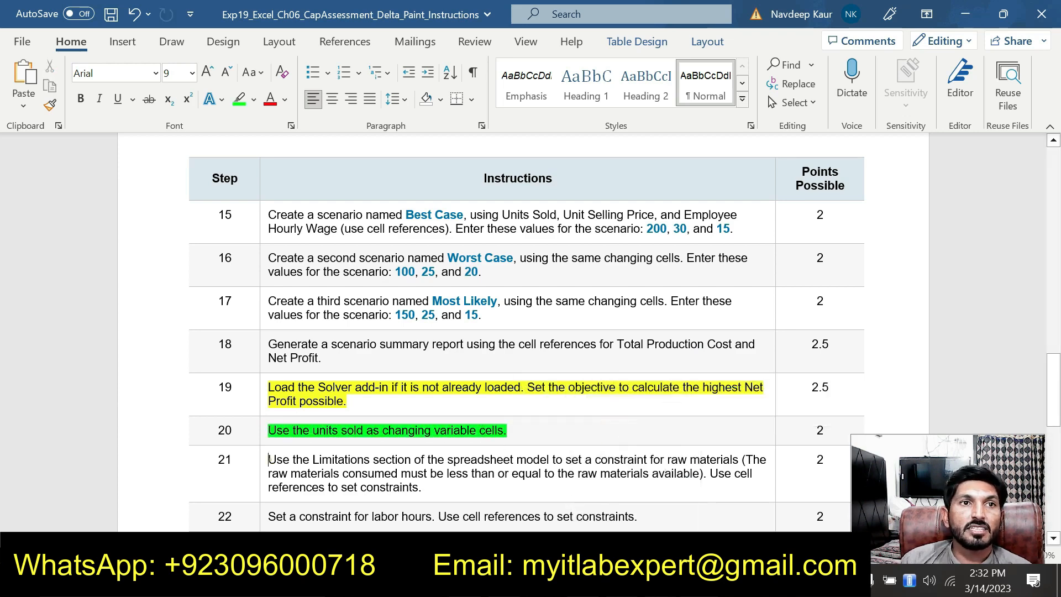
- Highlight the step 21 raw materials constraint text in turquoise
triple_click(269, 459)
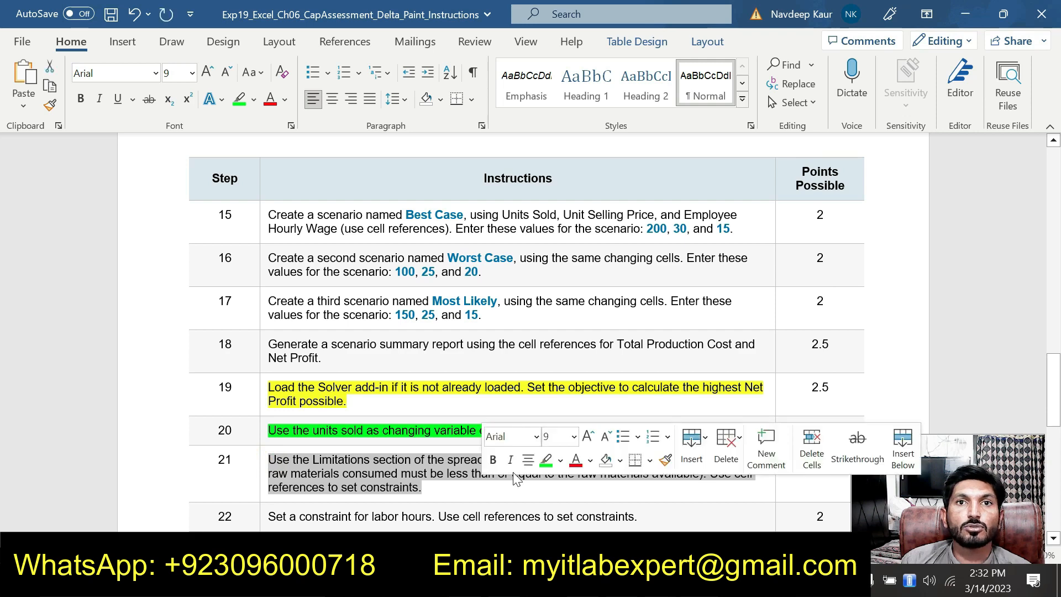
click(561, 460)
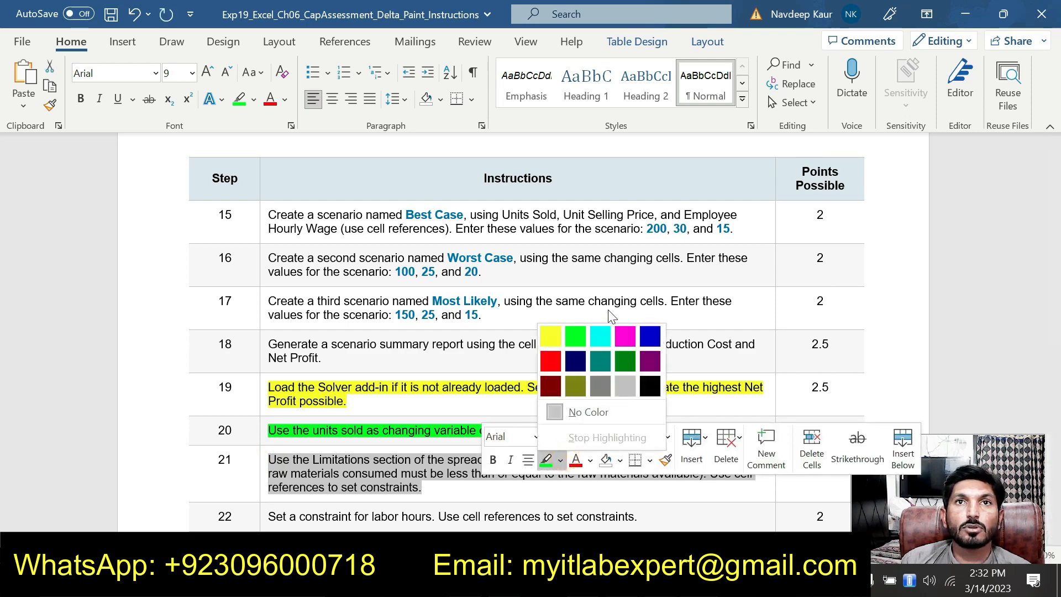
click(600, 335)
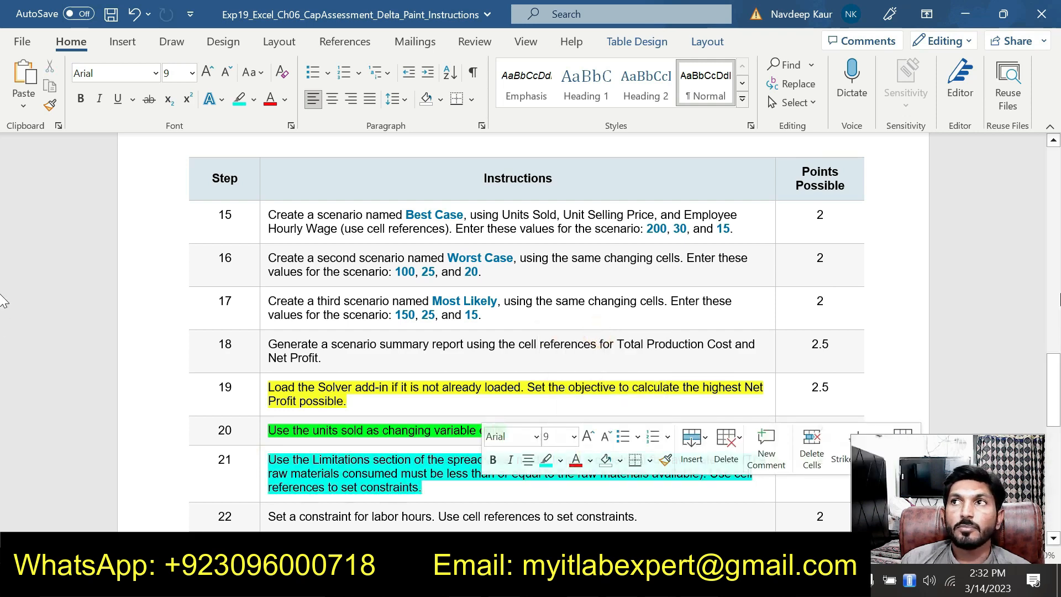
- Highlight the step 22 labor hours constraint text in dark red
drag(1057, 390, 1057, 426)
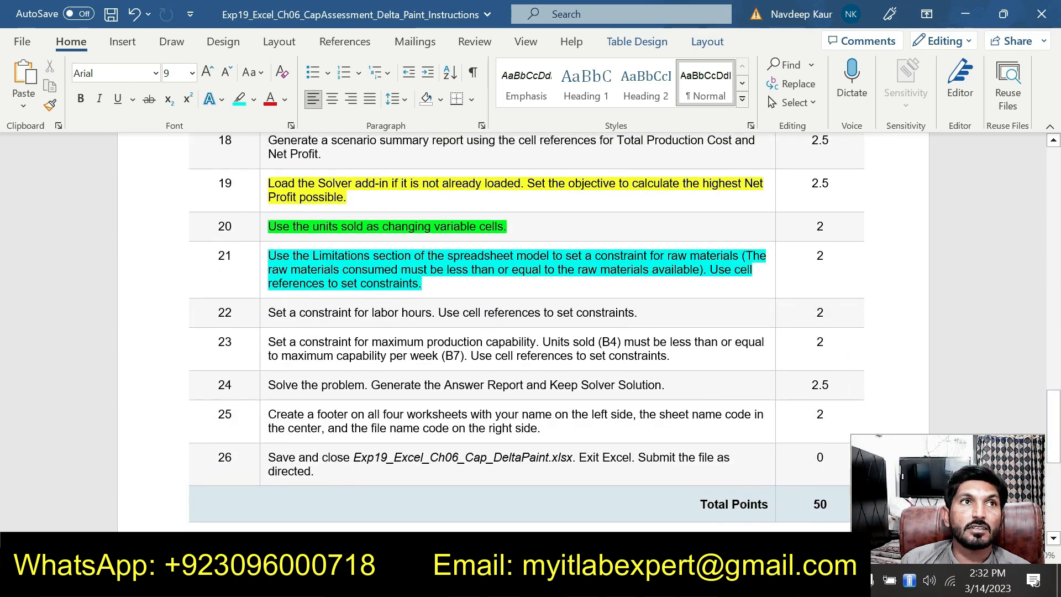
drag(269, 312, 634, 313)
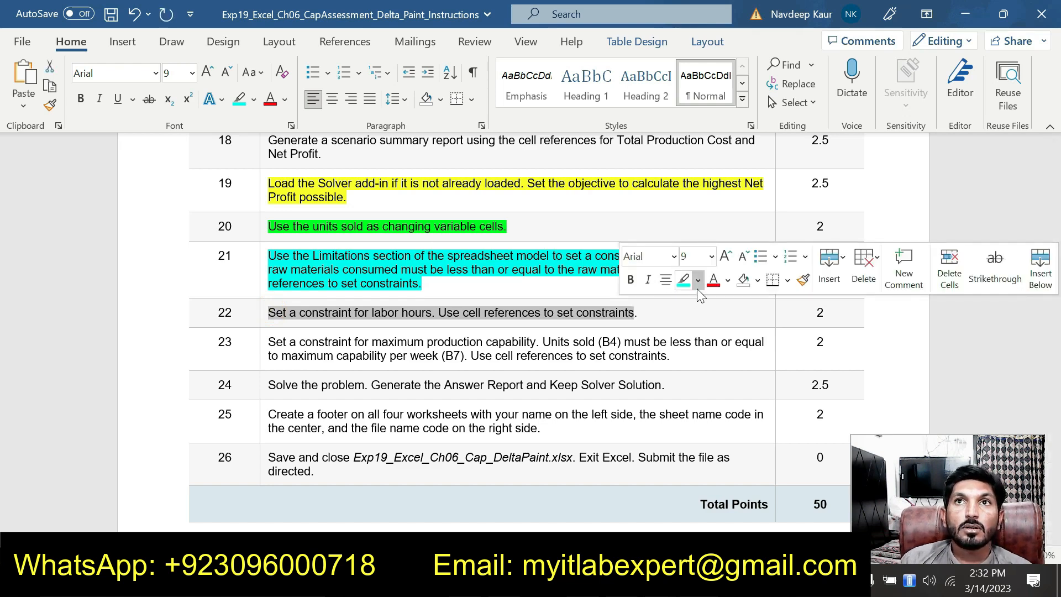
click(698, 282)
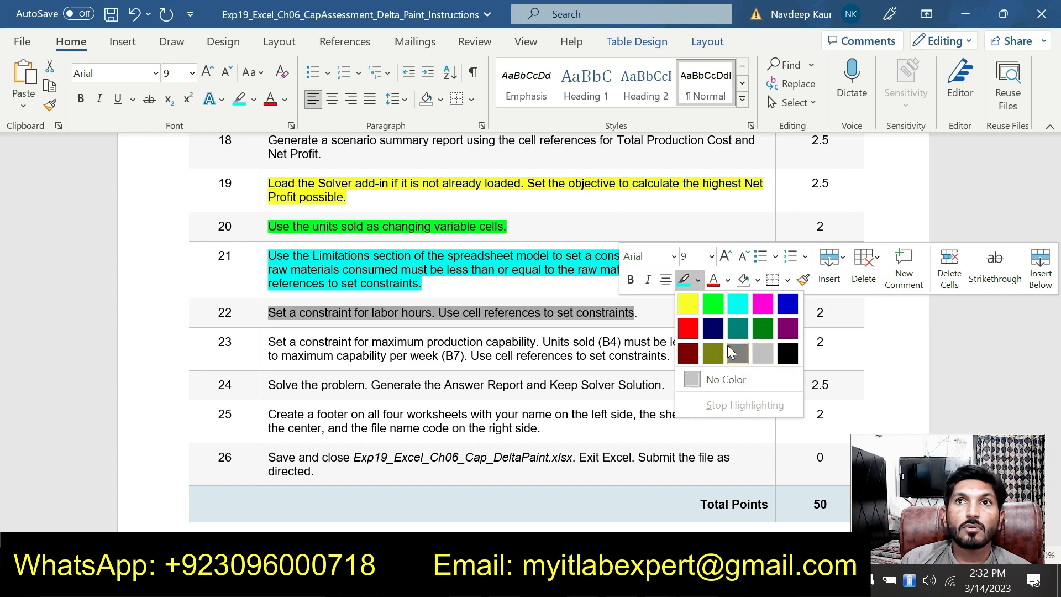
click(685, 345)
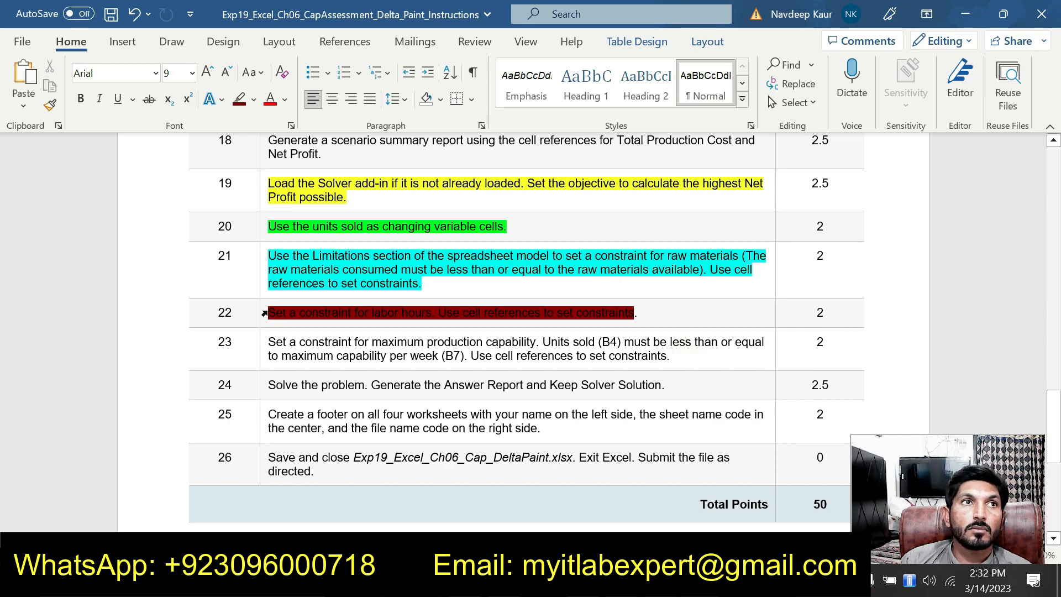
click(264, 313)
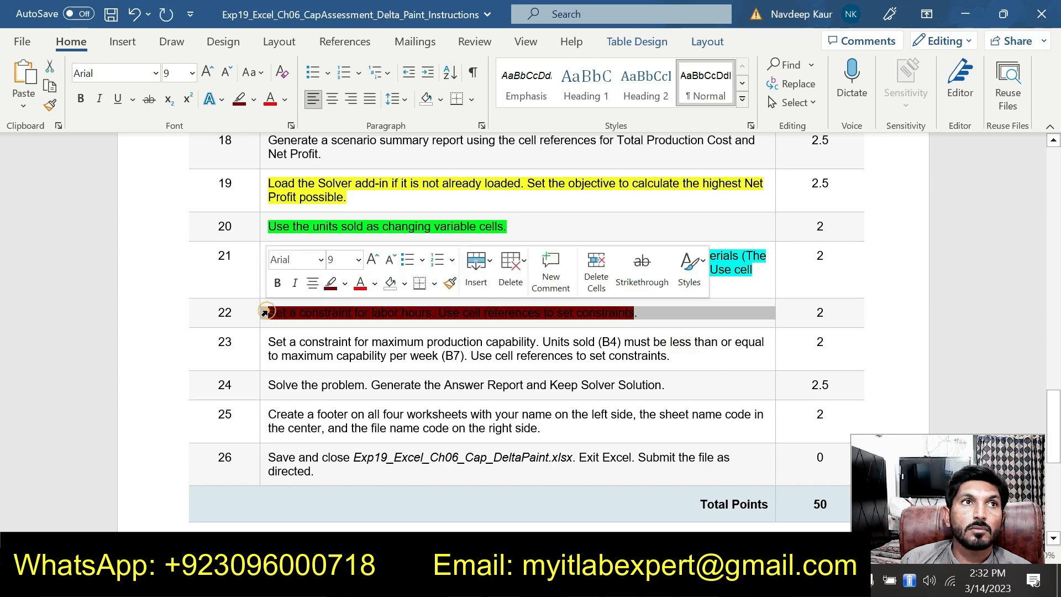
click(512, 330)
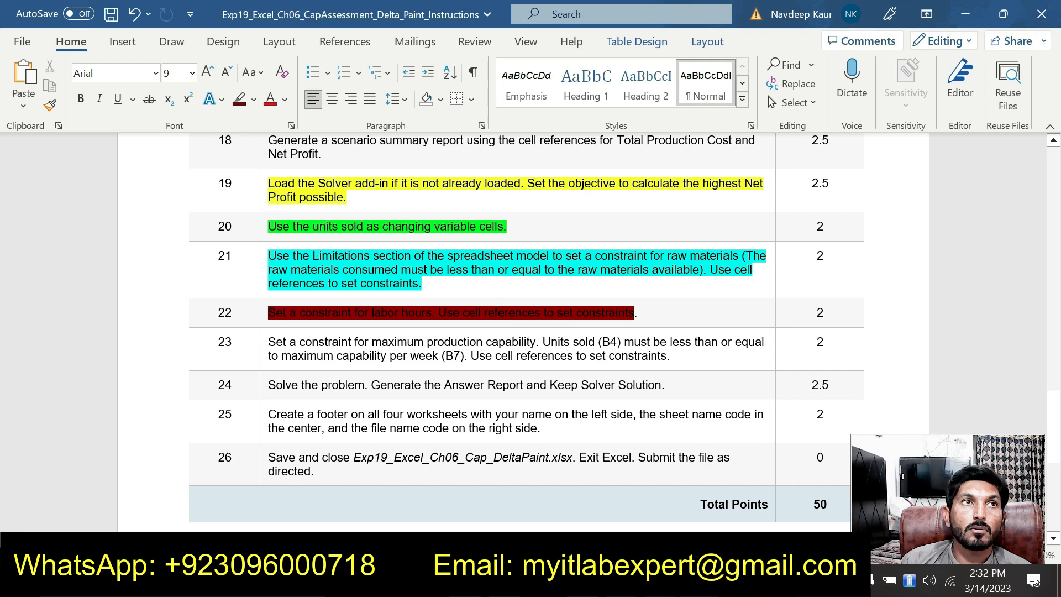
- Highlight the step 22 labor hours constraint text in pink and the step 23 maximum production capability text in teal
click(264, 313)
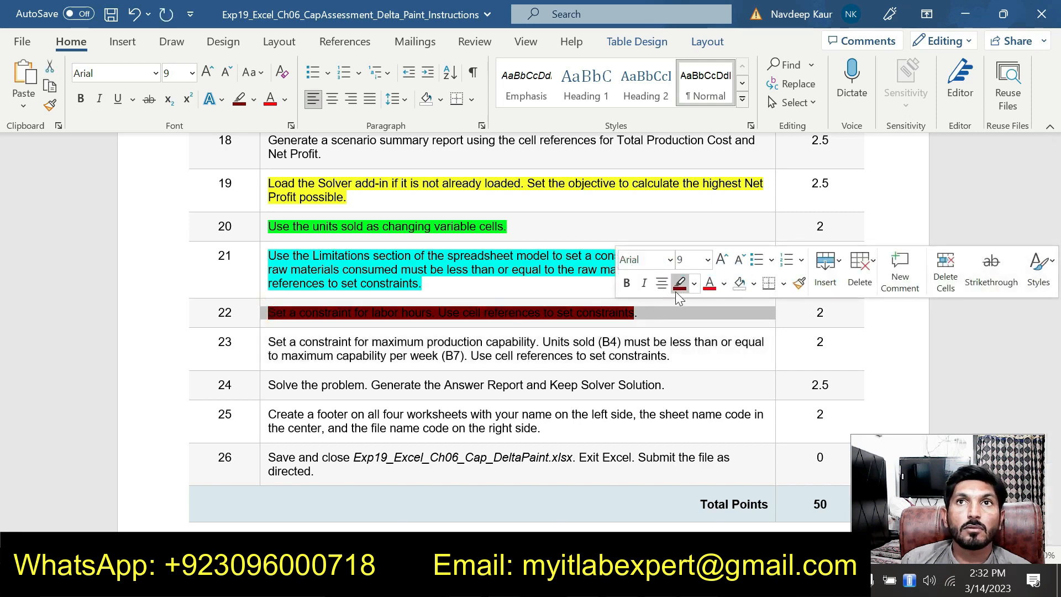
click(694, 283)
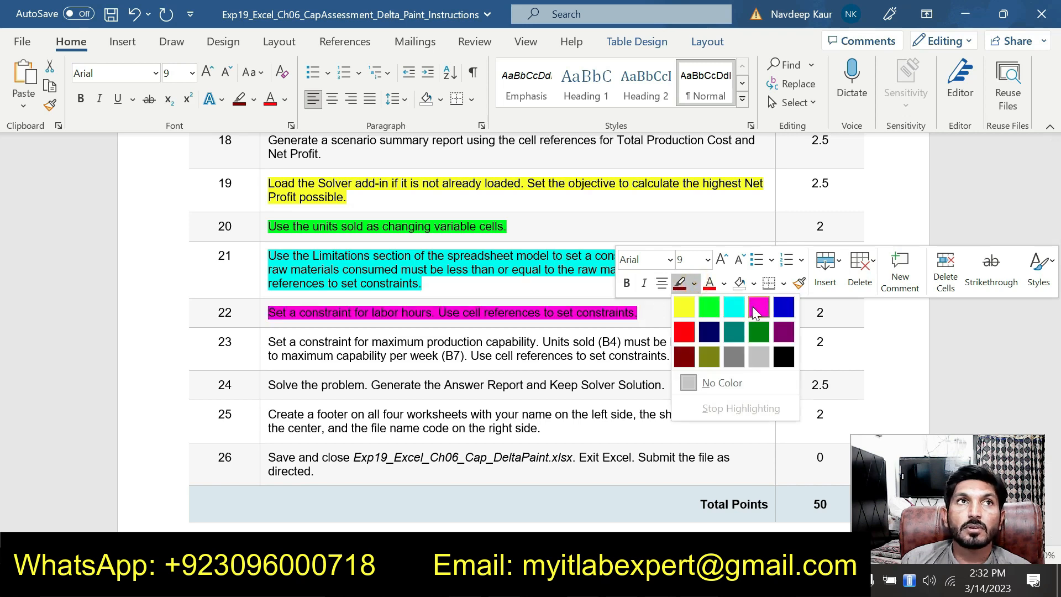
click(758, 307)
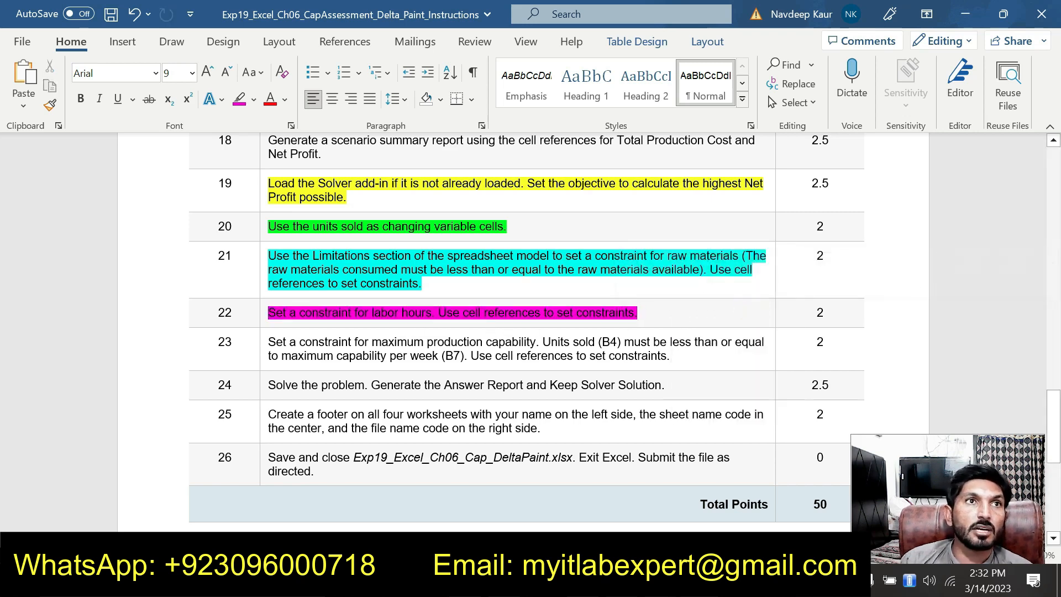
drag(268, 342, 670, 356)
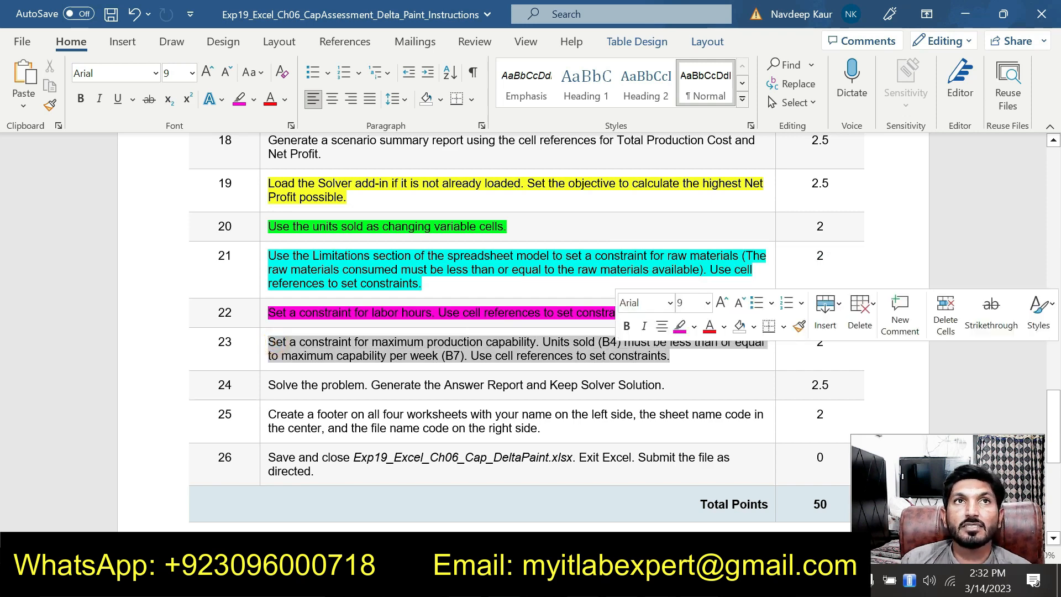
click(694, 326)
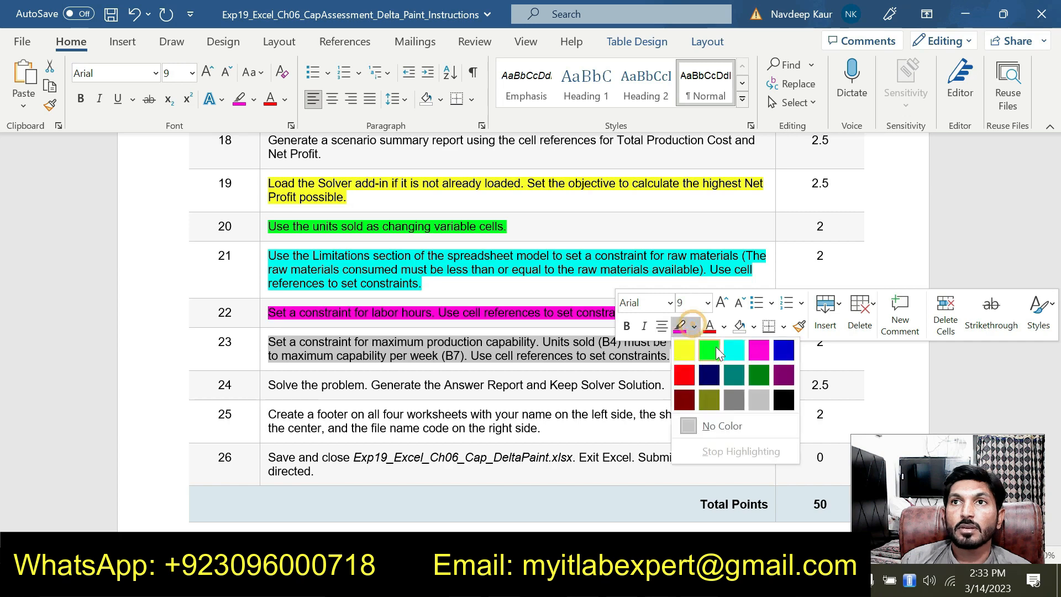
click(732, 374)
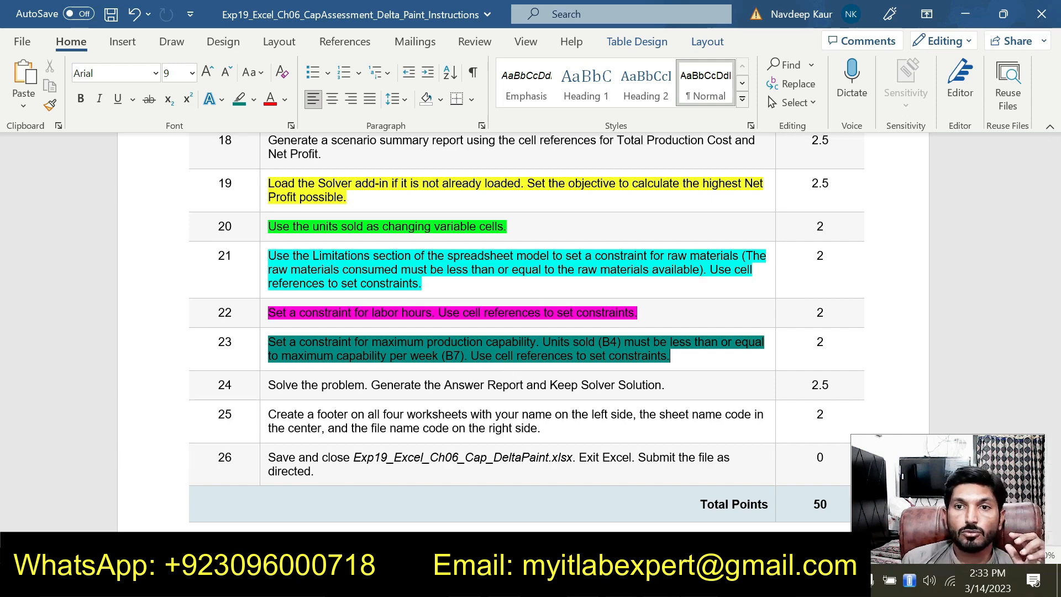
- Switch to the DeltaPaint Solution workbook and open the Solver parameters, comparing them with the highlighted steps in the Word instructions
mouse_move(660, 585)
mouse_move(730, 506)
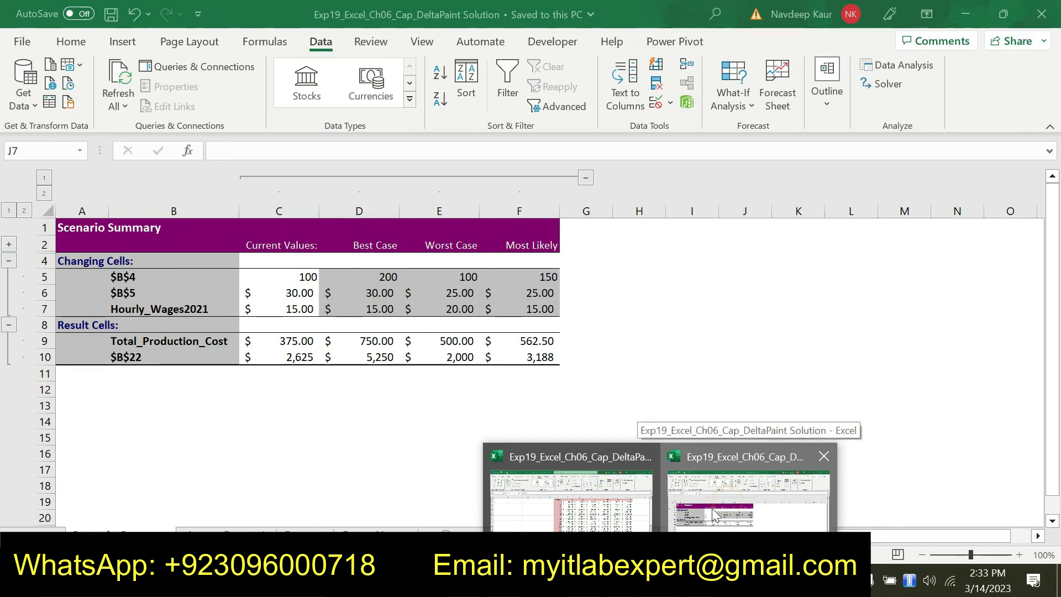
click(695, 520)
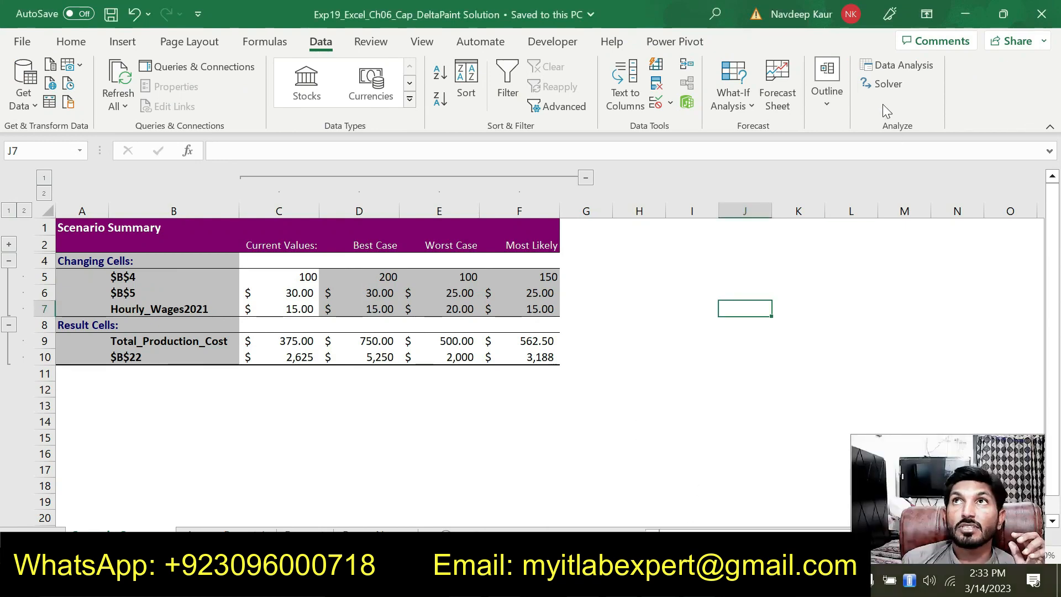
click(882, 86)
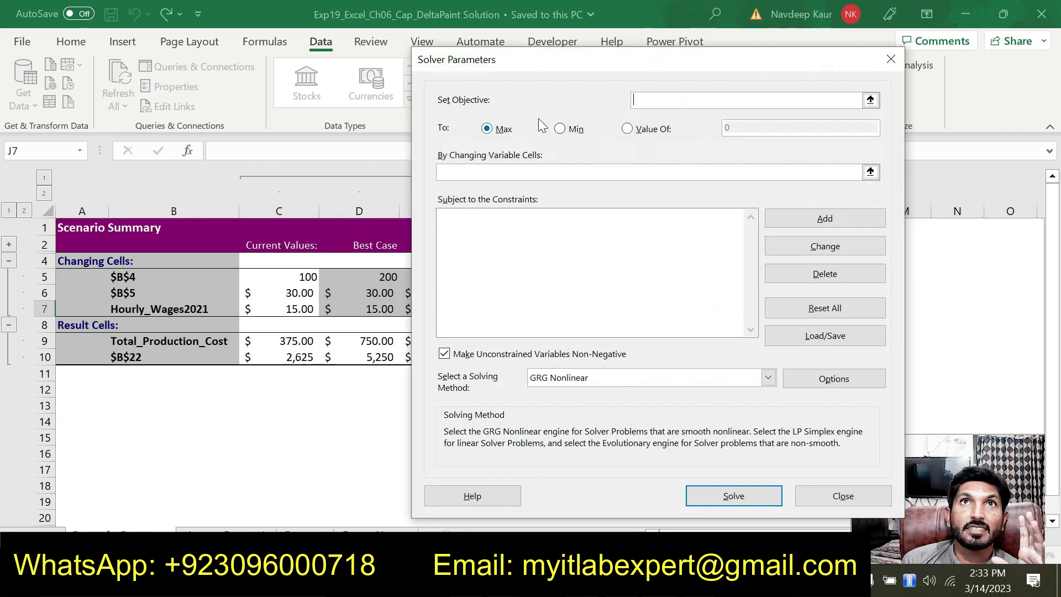
key(alt+Tab)
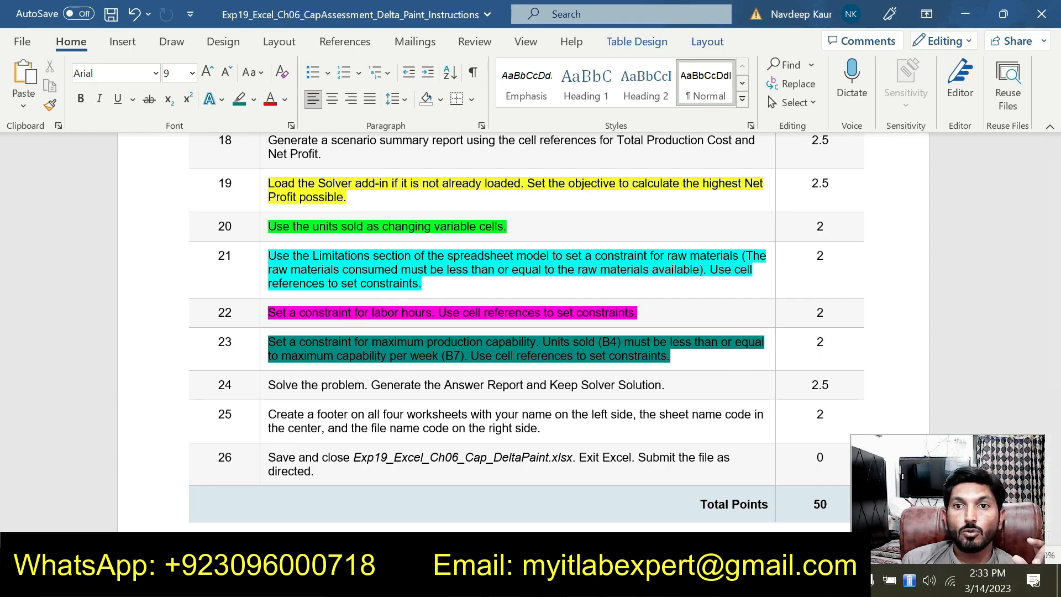
click(661, 580)
click(730, 507)
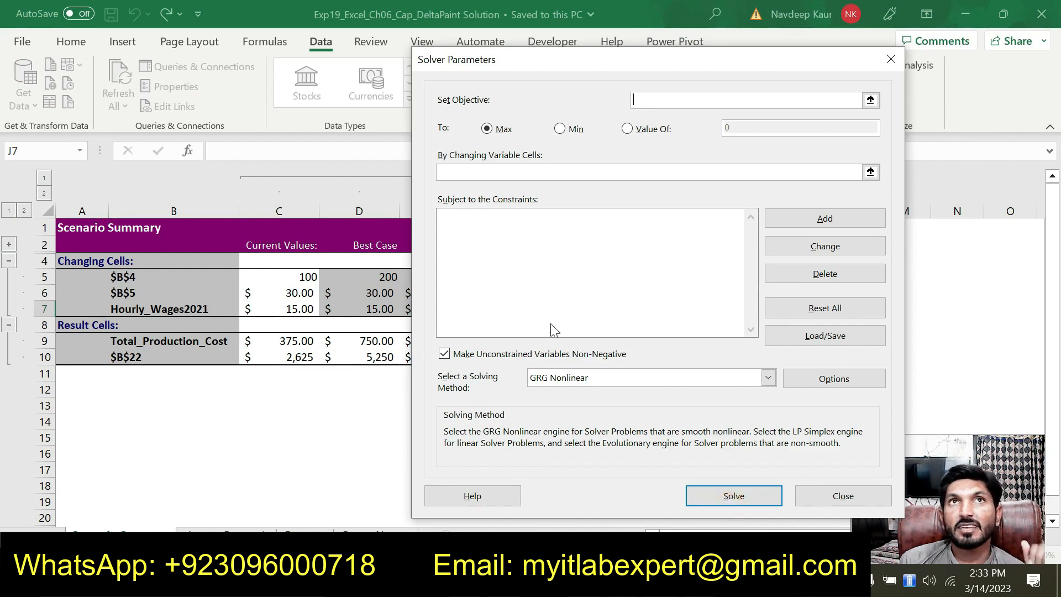
- Close the Solver parameters and view the Answer Report worksheet, checking it against the Word instructions
click(835, 495)
click(227, 529)
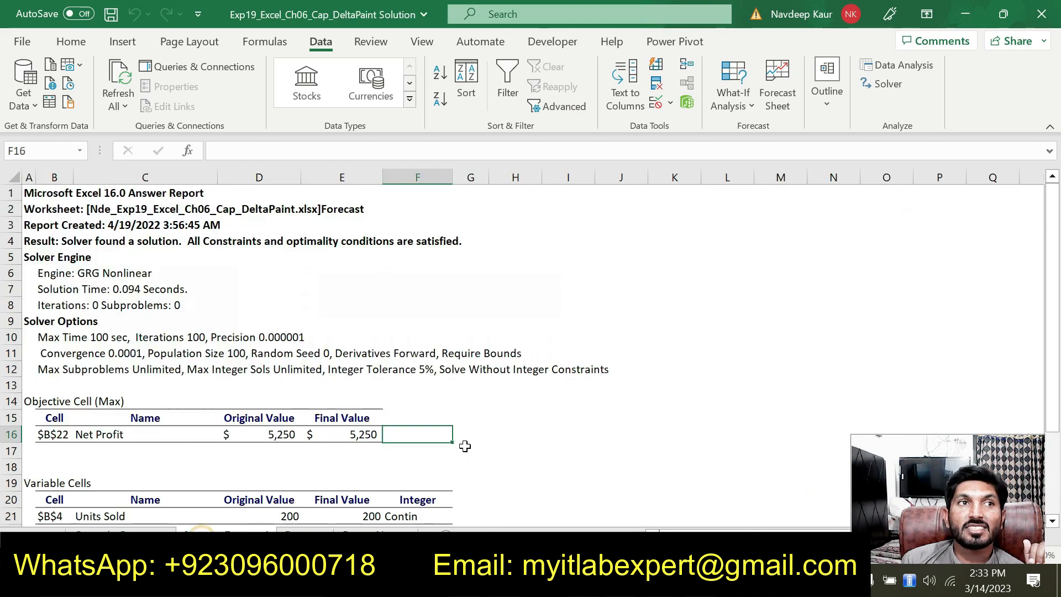
key(alt+Tab)
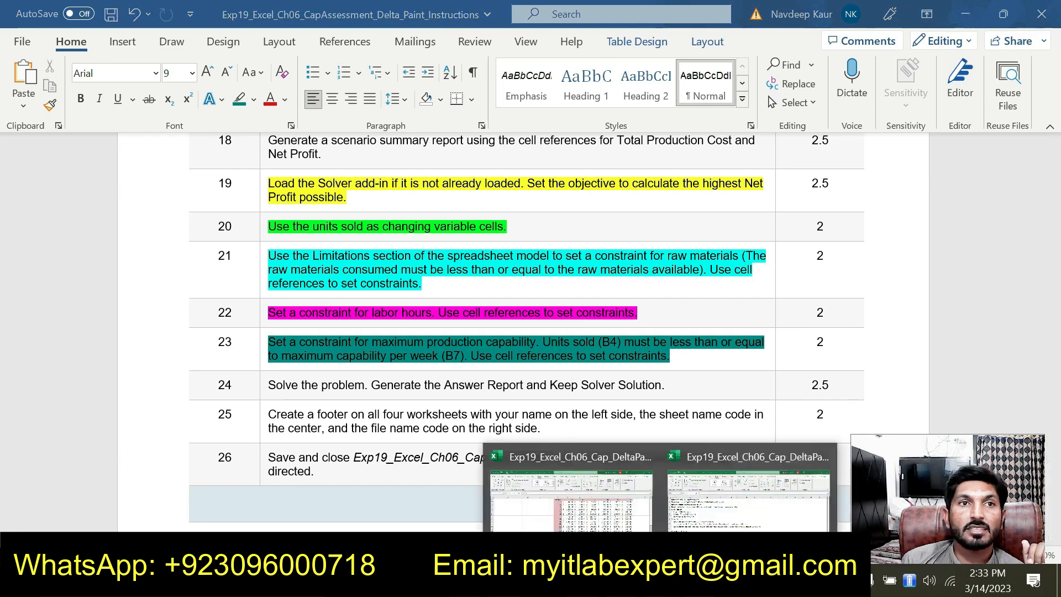
click(507, 467)
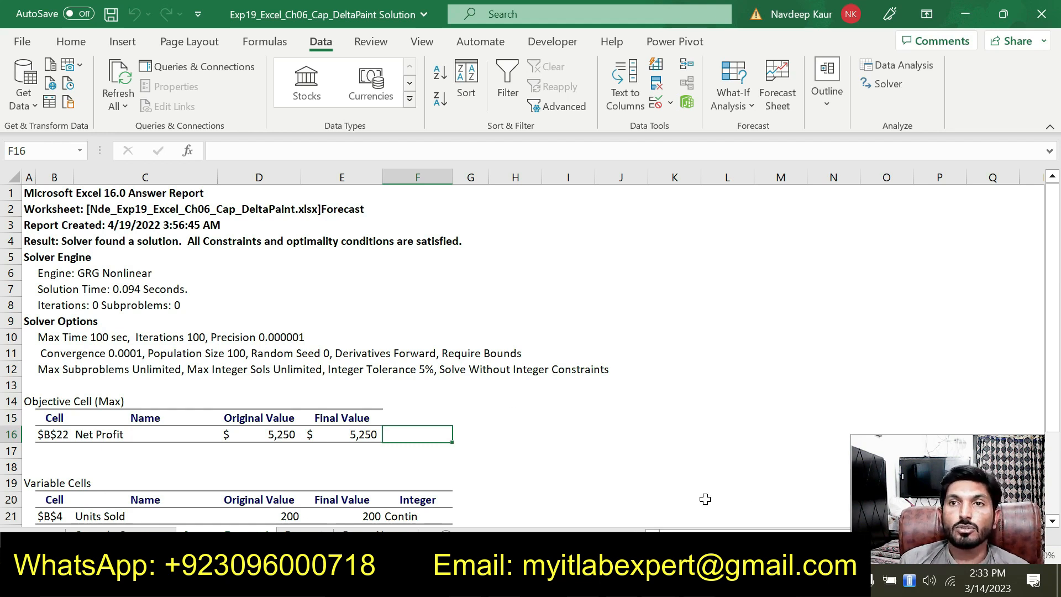
- Enter CC in cell F16 of the Answer Report worksheet
text(C)
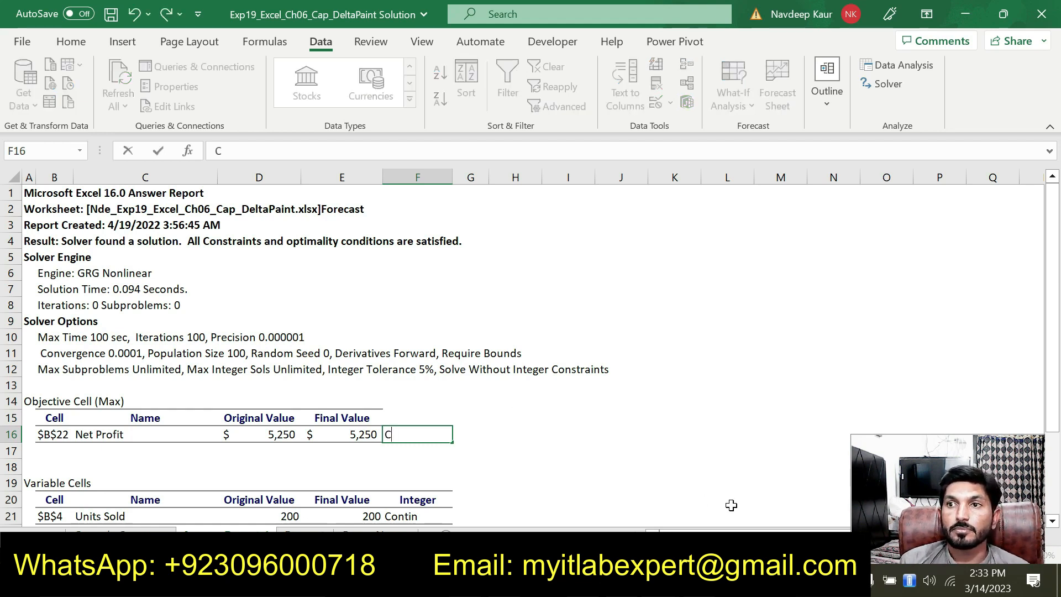
text(C)
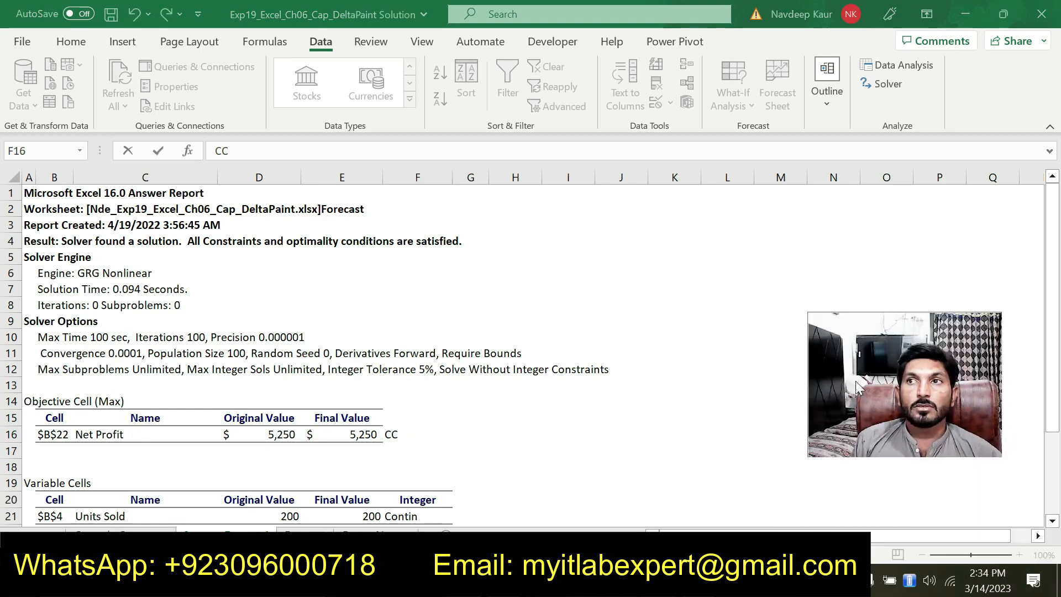